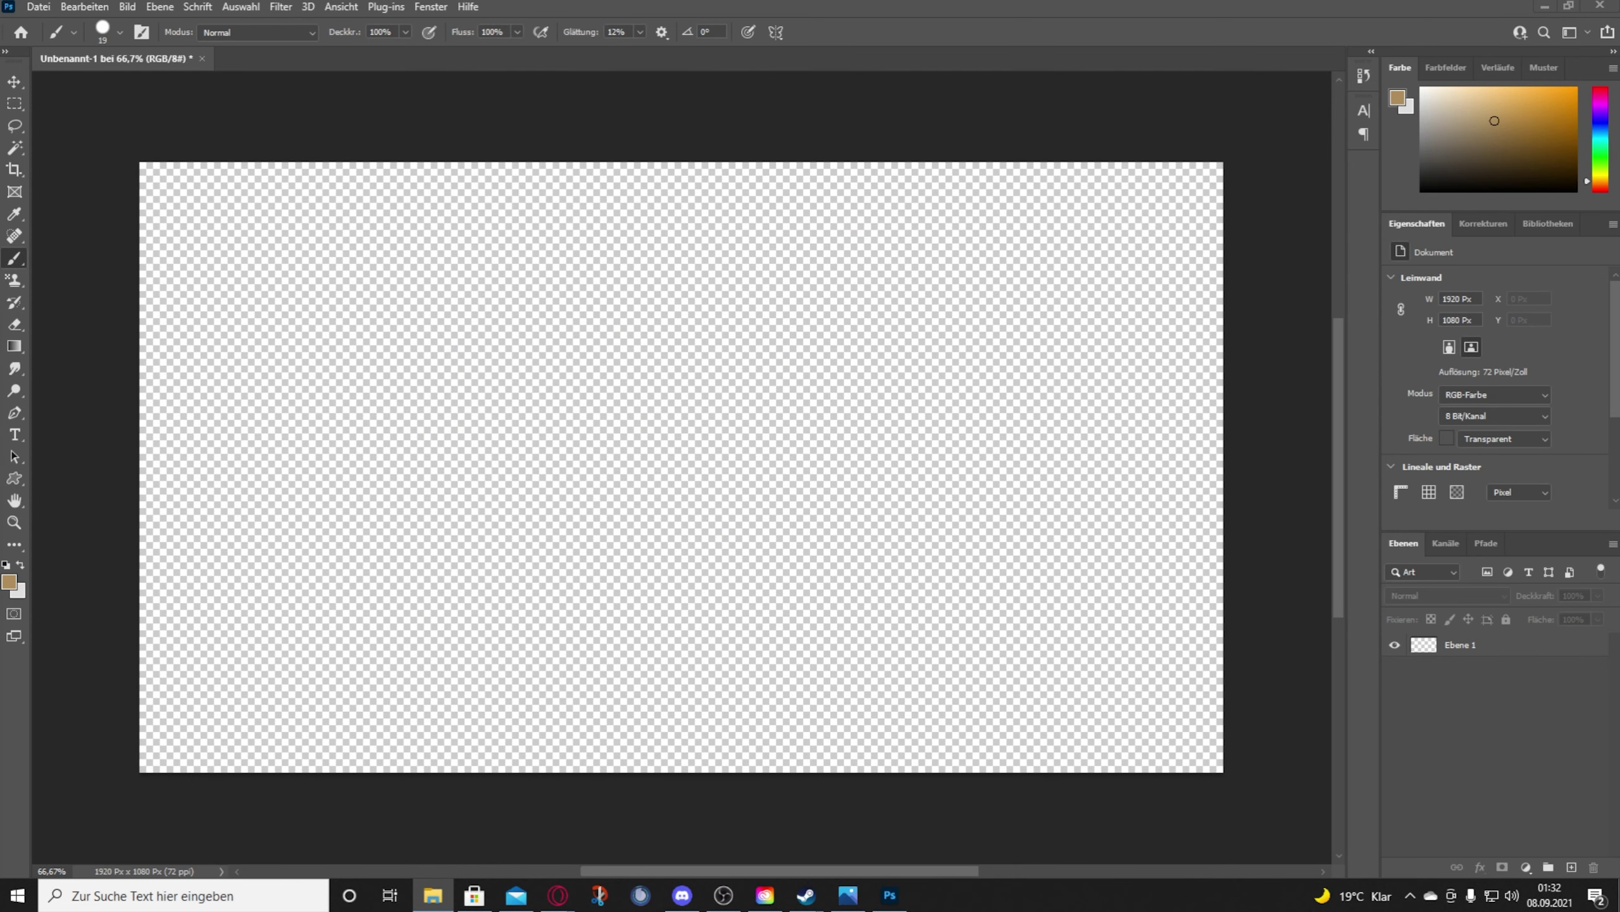
# Step: Place the underwater light-ray photo, scale it to fill the canvas, and rasterize it
pyautogui.moveTo(501, 288); pyautogui.dragTo(499, 287)
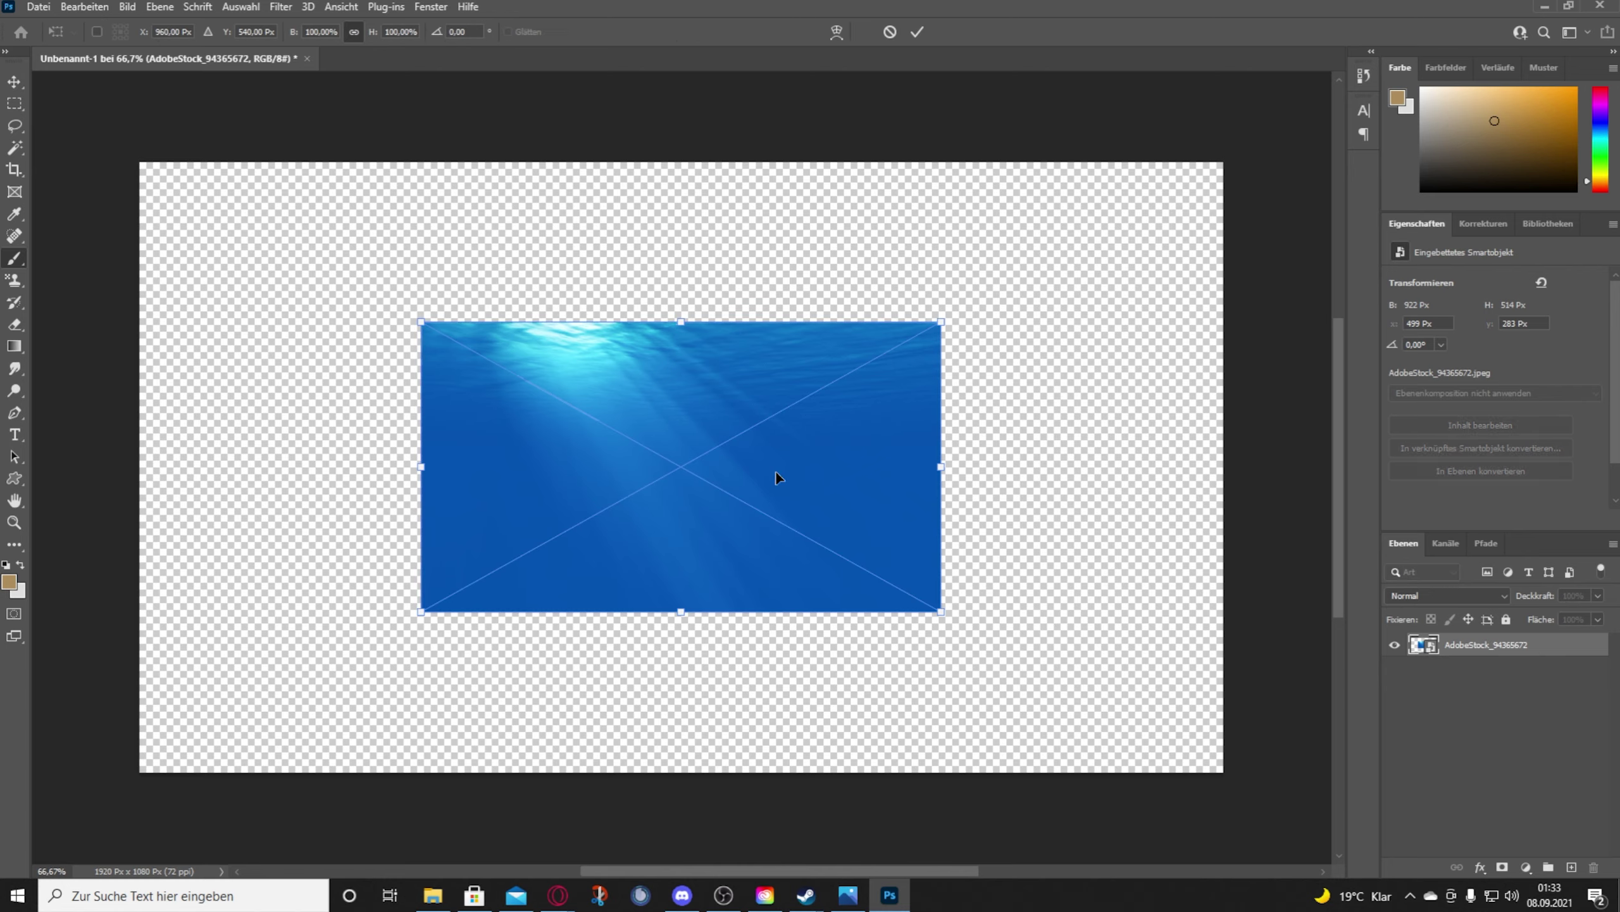
pyautogui.moveTo(777, 477); pyautogui.dragTo(633, 428)
pyautogui.moveTo(1085, 698); pyautogui.dragTo(1157, 760)
pyautogui.press('Return')
pyautogui.click(1107, 688)
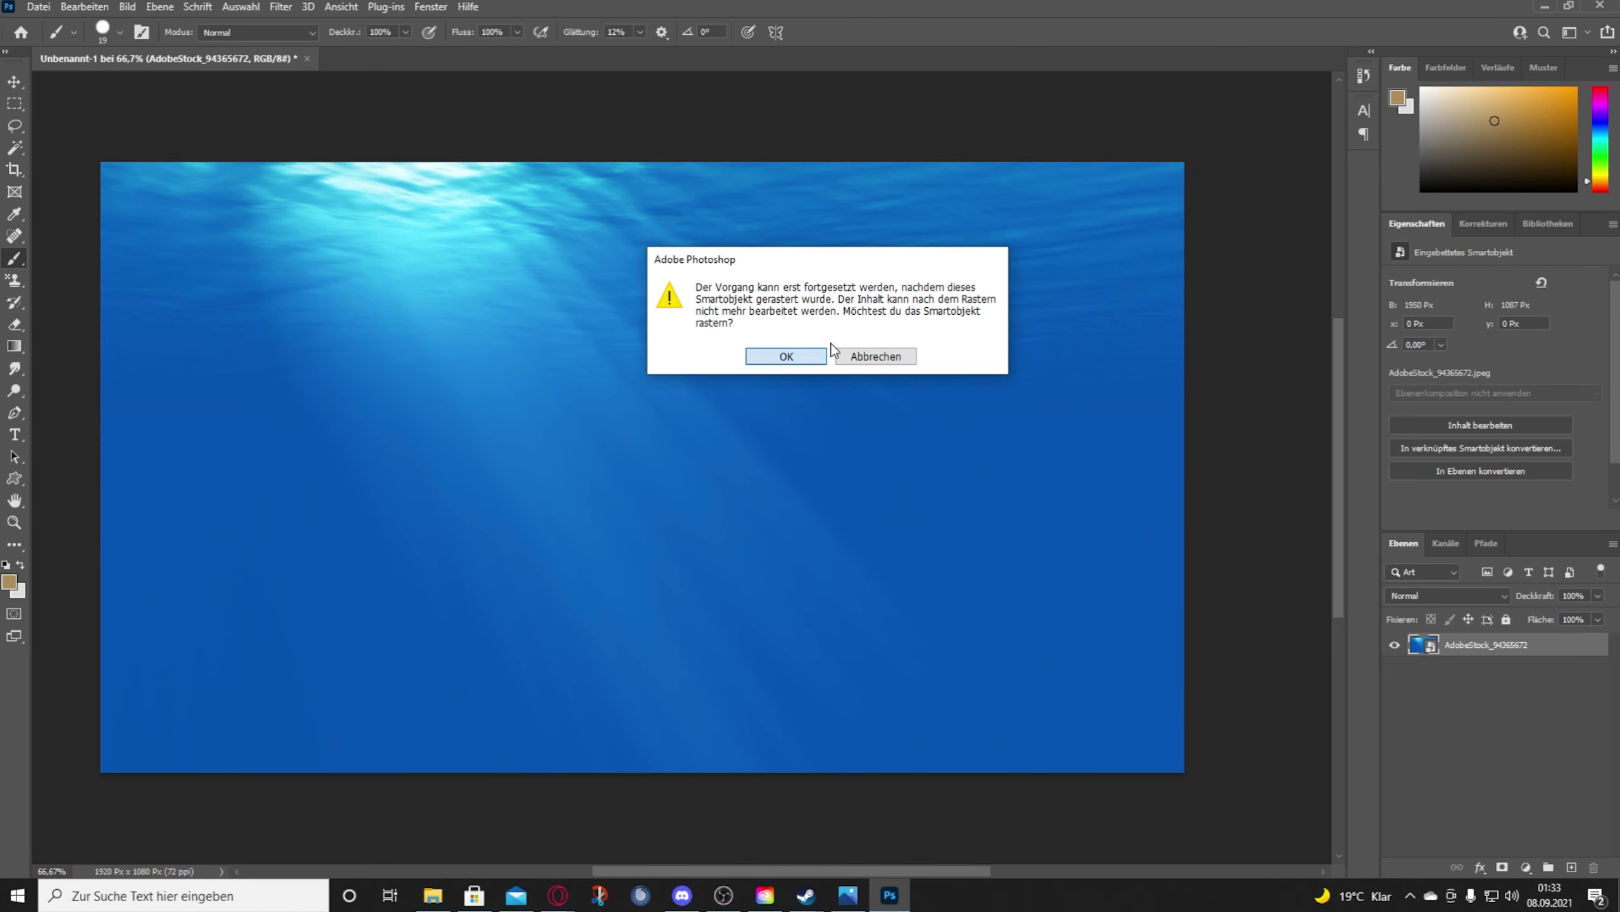
pyautogui.press('Return')
# Step: Add a Solid Color fill layer with colour #003091
pyautogui.hotkey('ctrl', 'shift', 'alt', 'n')
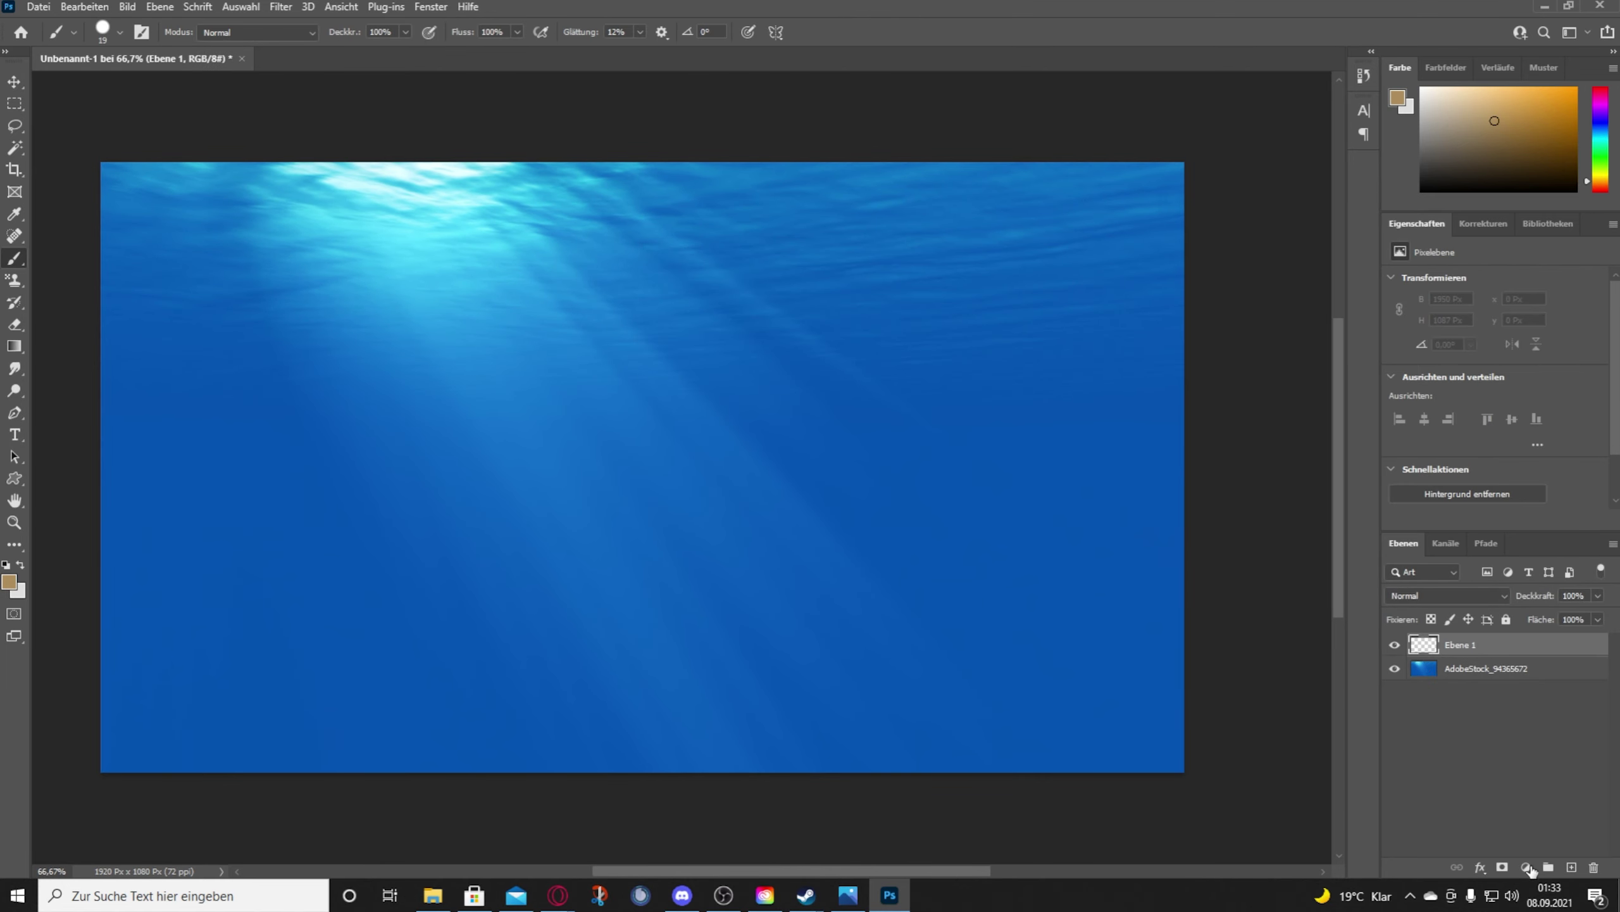
pyautogui.click(1533, 870)
pyautogui.click(1524, 576)
pyautogui.click(952, 592)
pyautogui.write('003091')
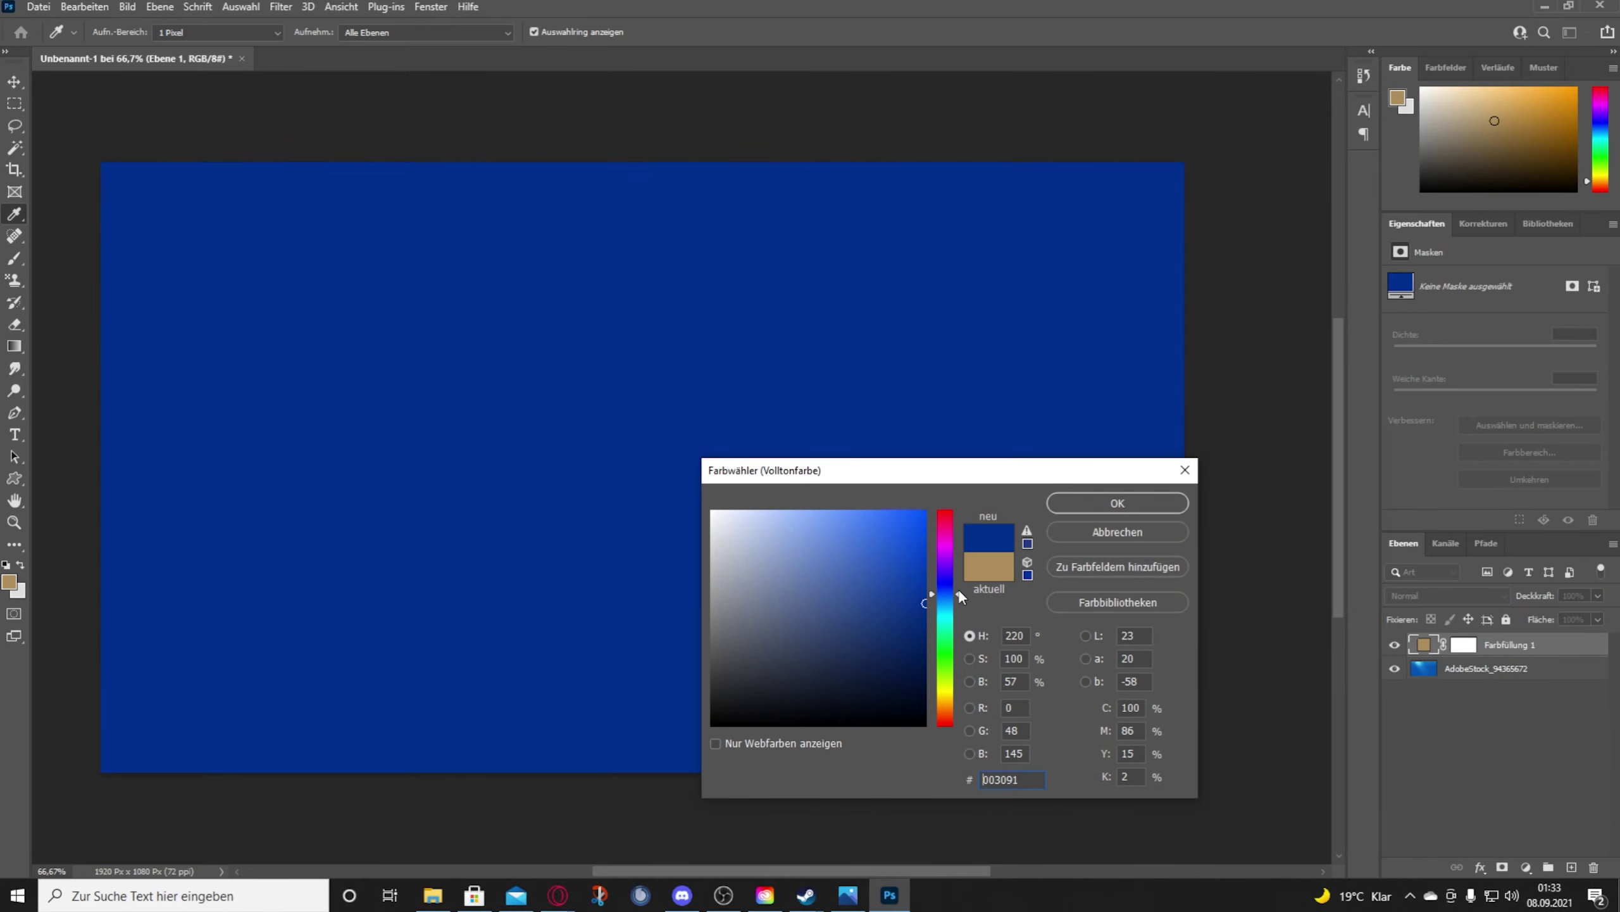
pyautogui.moveTo(962, 597); pyautogui.dragTo(958, 601)
pyautogui.click(1117, 503)
# Step: Move the blue fill above the photo and set its blend mode to Overlay (Ineinanderkopieren)
pyautogui.click(1445, 595)
pyautogui.moveTo(1547, 670); pyautogui.dragTo(1548, 641)
pyautogui.click(1454, 660)
pyautogui.click(1445, 595)
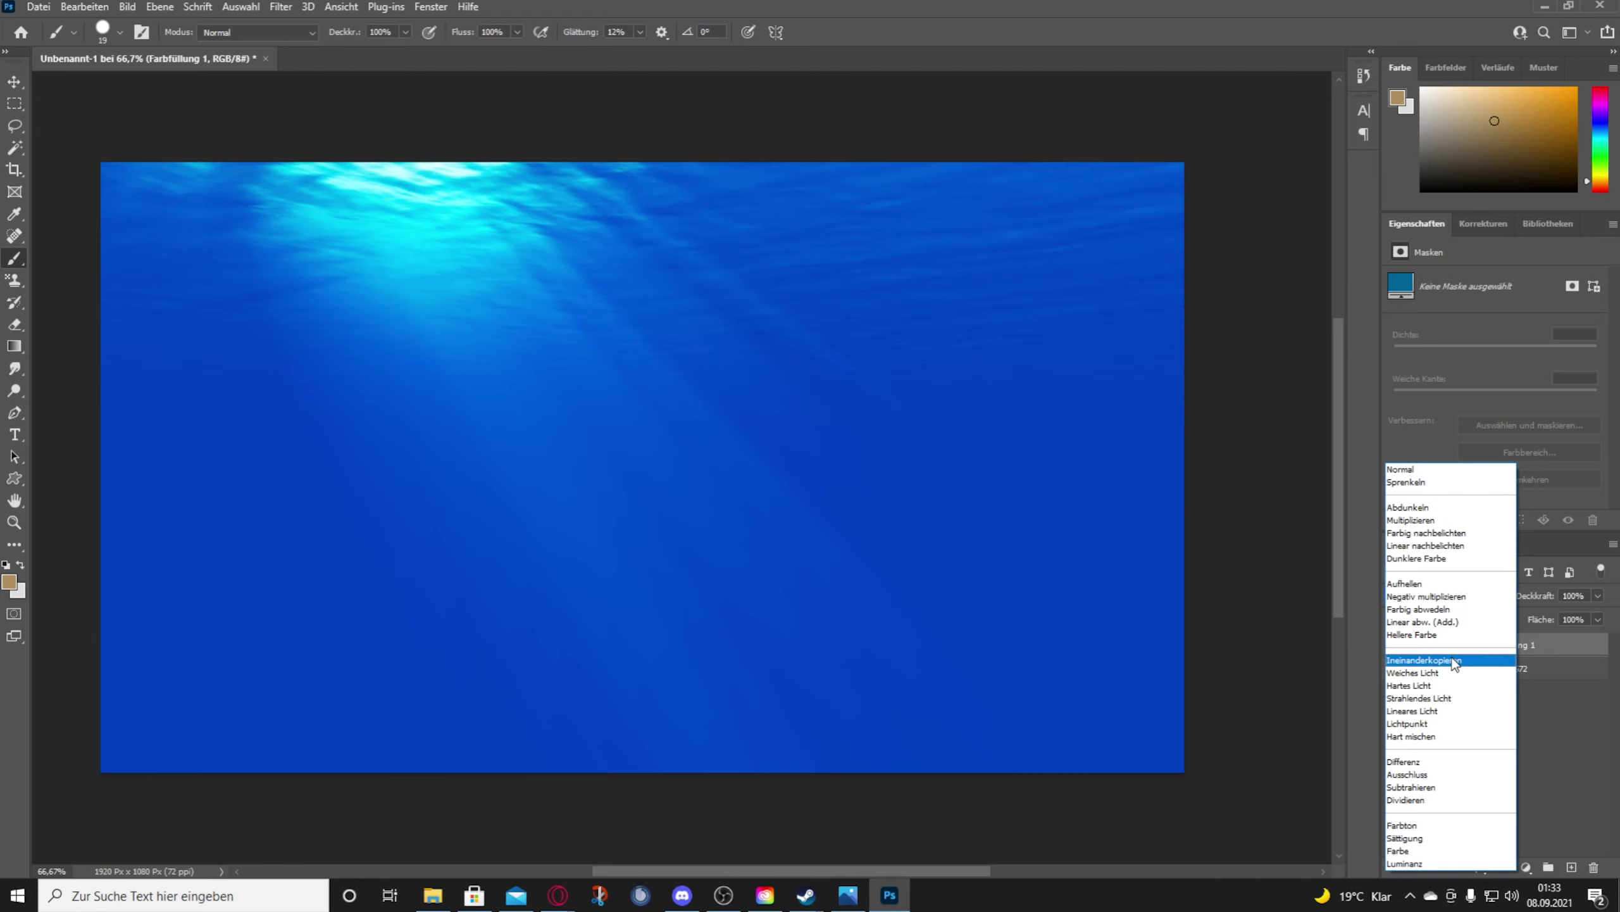
pyautogui.click(1454, 661)
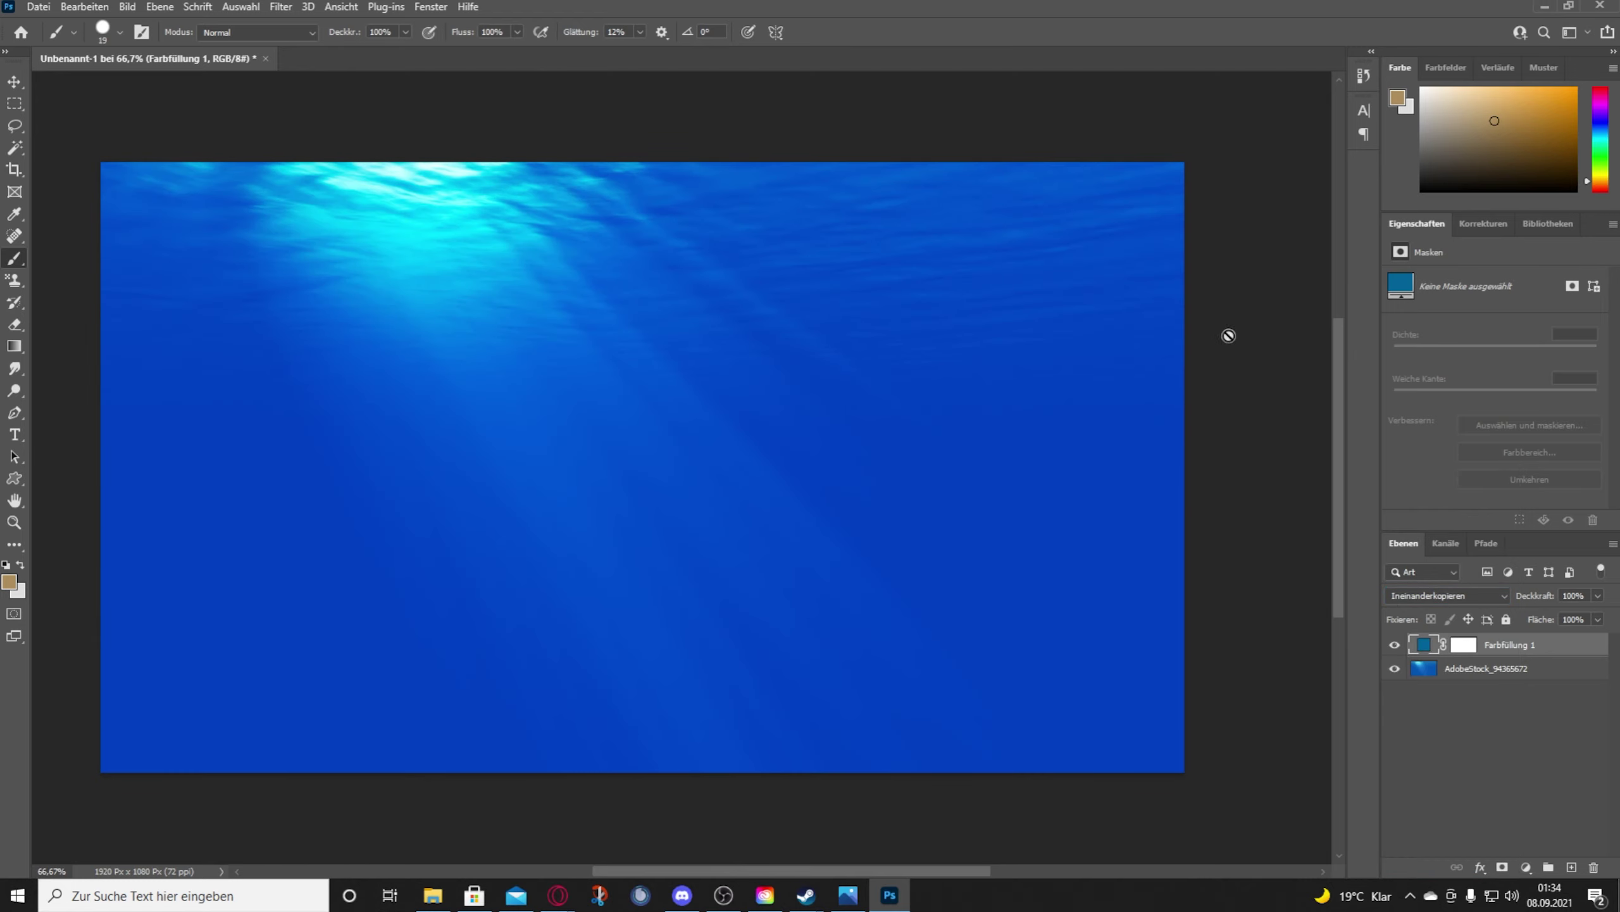
# Step: Place the fortress aerial photo, shrunk and moved toward the canvas bottom
pyautogui.press('m')
pyautogui.hotkey('ctrl', 'shift', 'alt', 'n')
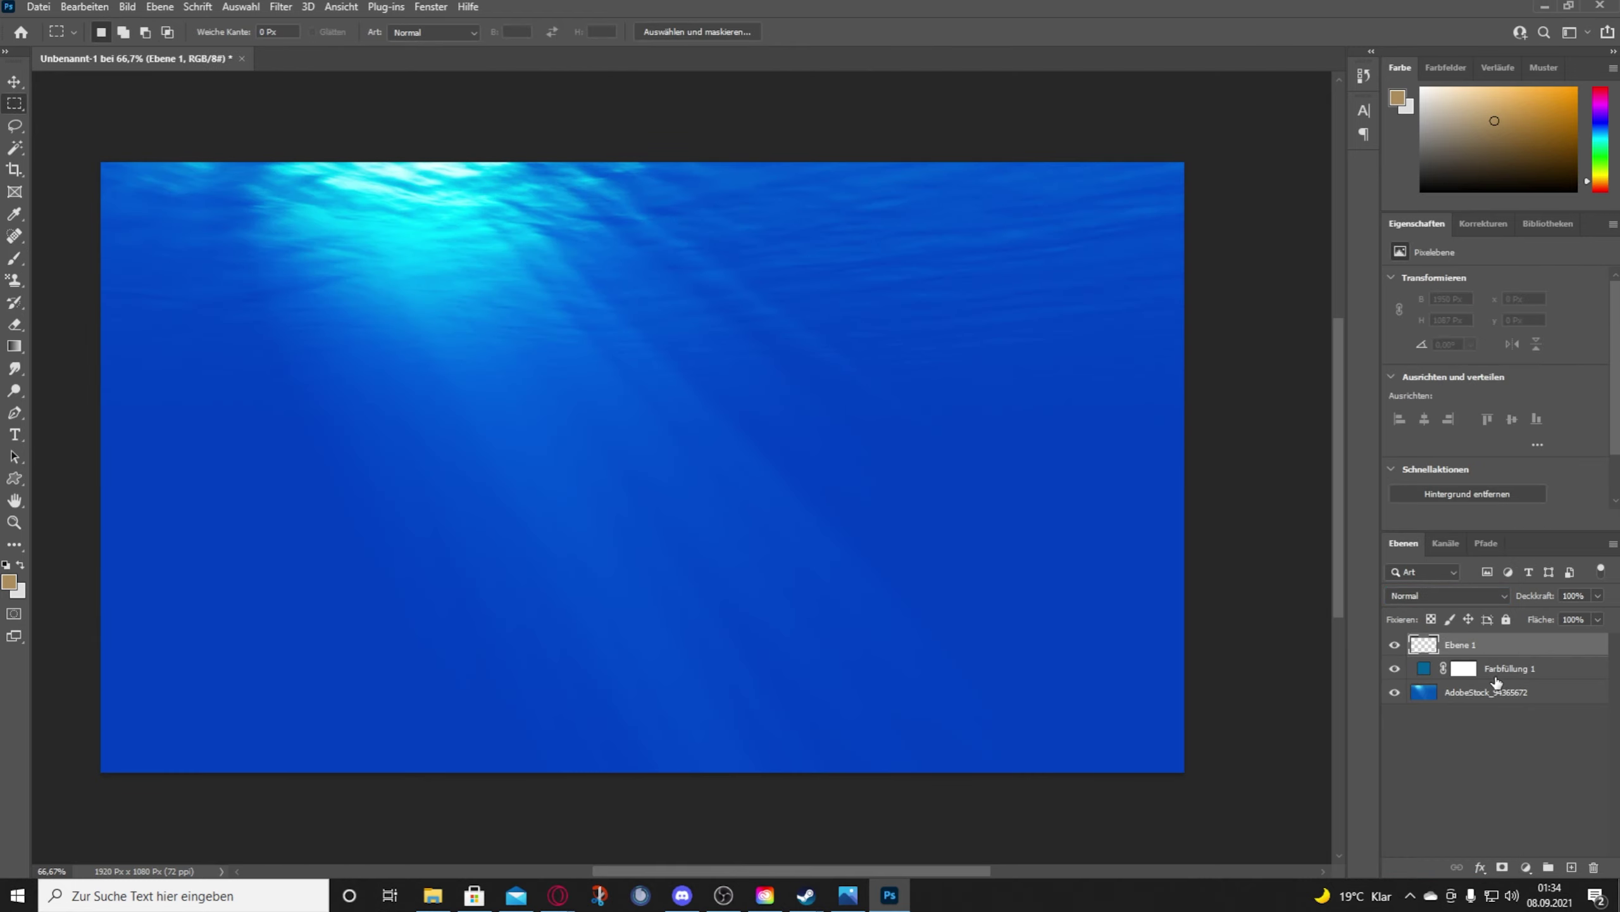
pyautogui.moveTo(434, 894); pyautogui.dragTo(874, 505)
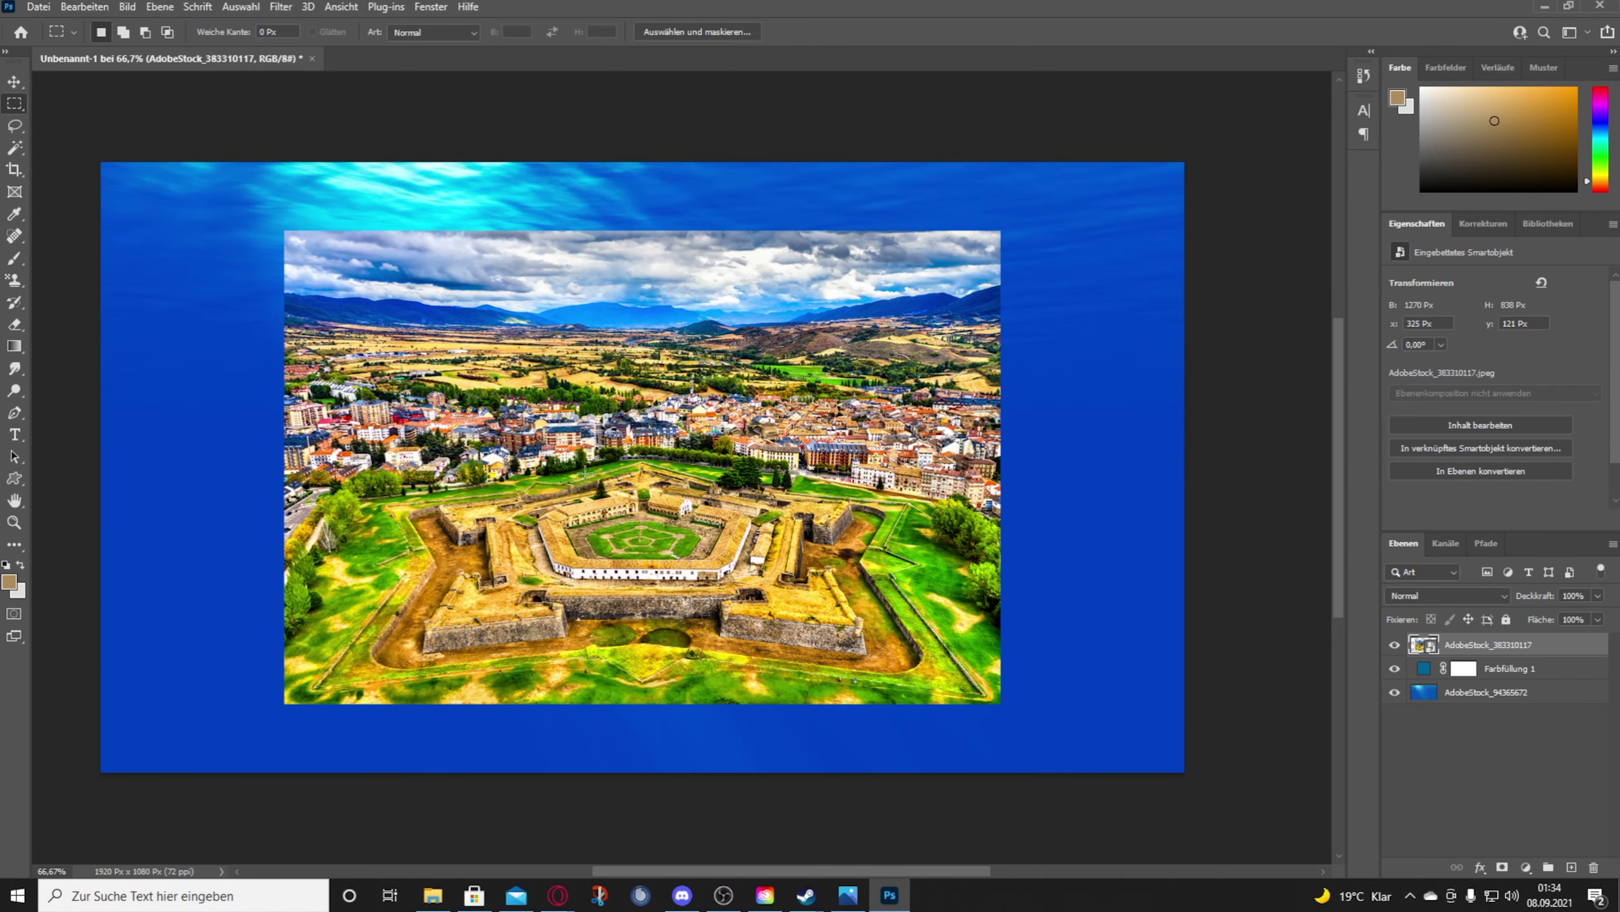
pyautogui.hotkey('ctrl', 't')
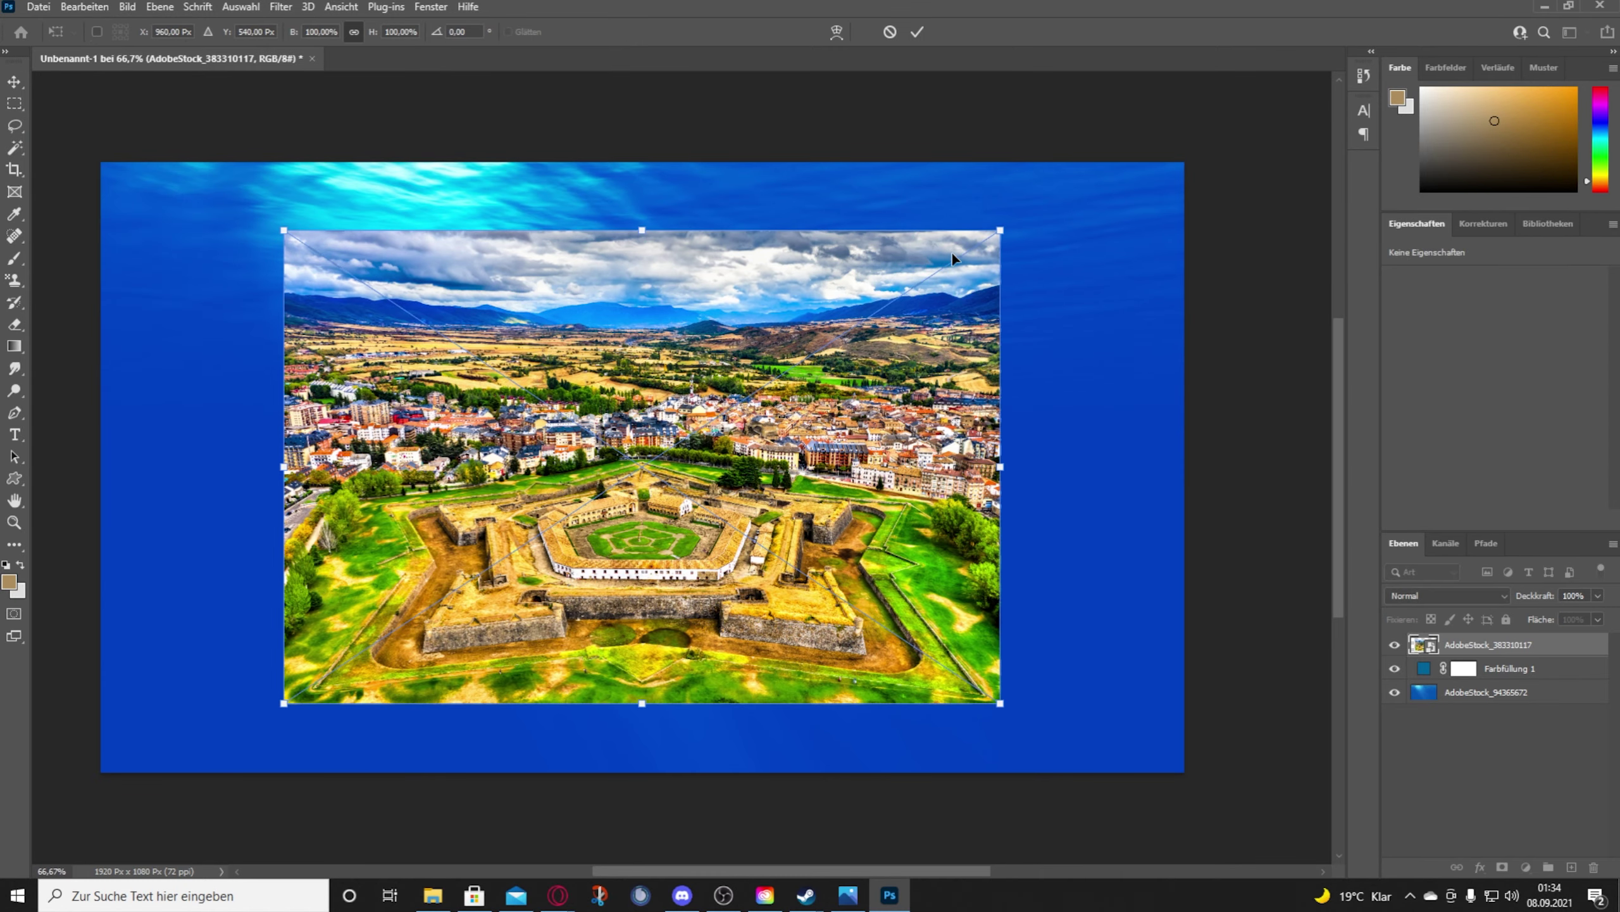
pyautogui.moveTo(606, 543); pyautogui.dragTo(764, 631)
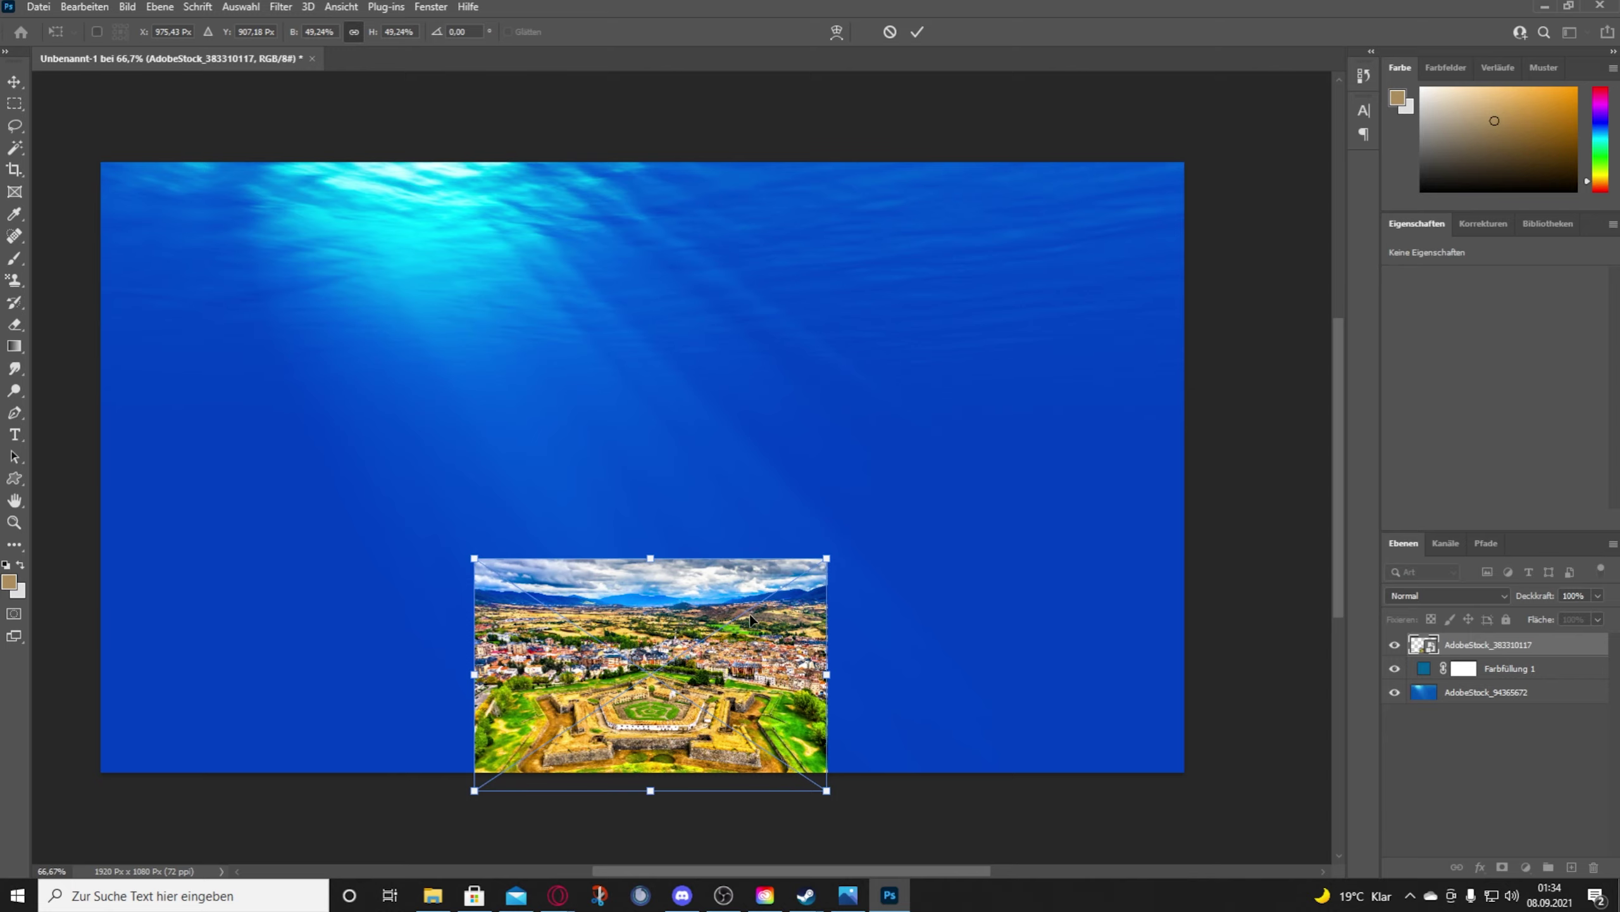
pyautogui.press('Return')
# Step: Add a layer mask and paint out the upper-right sky with a 35% opacity, 58% flow brush
pyautogui.hotkey('ctrl', '+')
pyautogui.click(1502, 867)
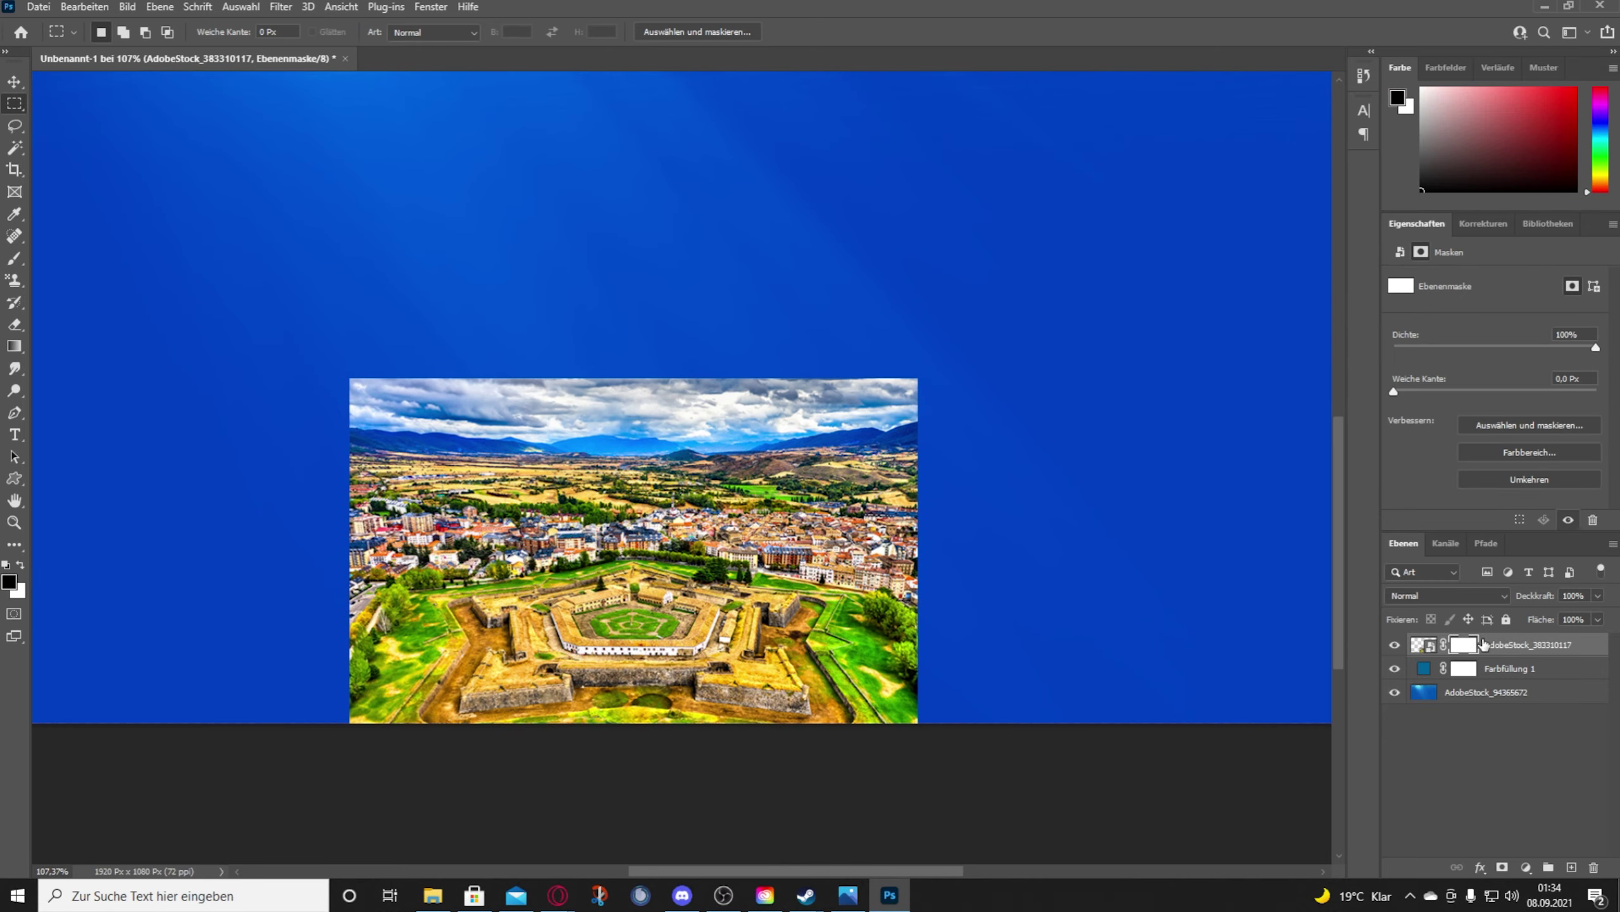
pyautogui.press('b')
pyautogui.click(405, 32)
pyautogui.click(355, 52)
pyautogui.click(517, 31)
pyautogui.click(481, 51)
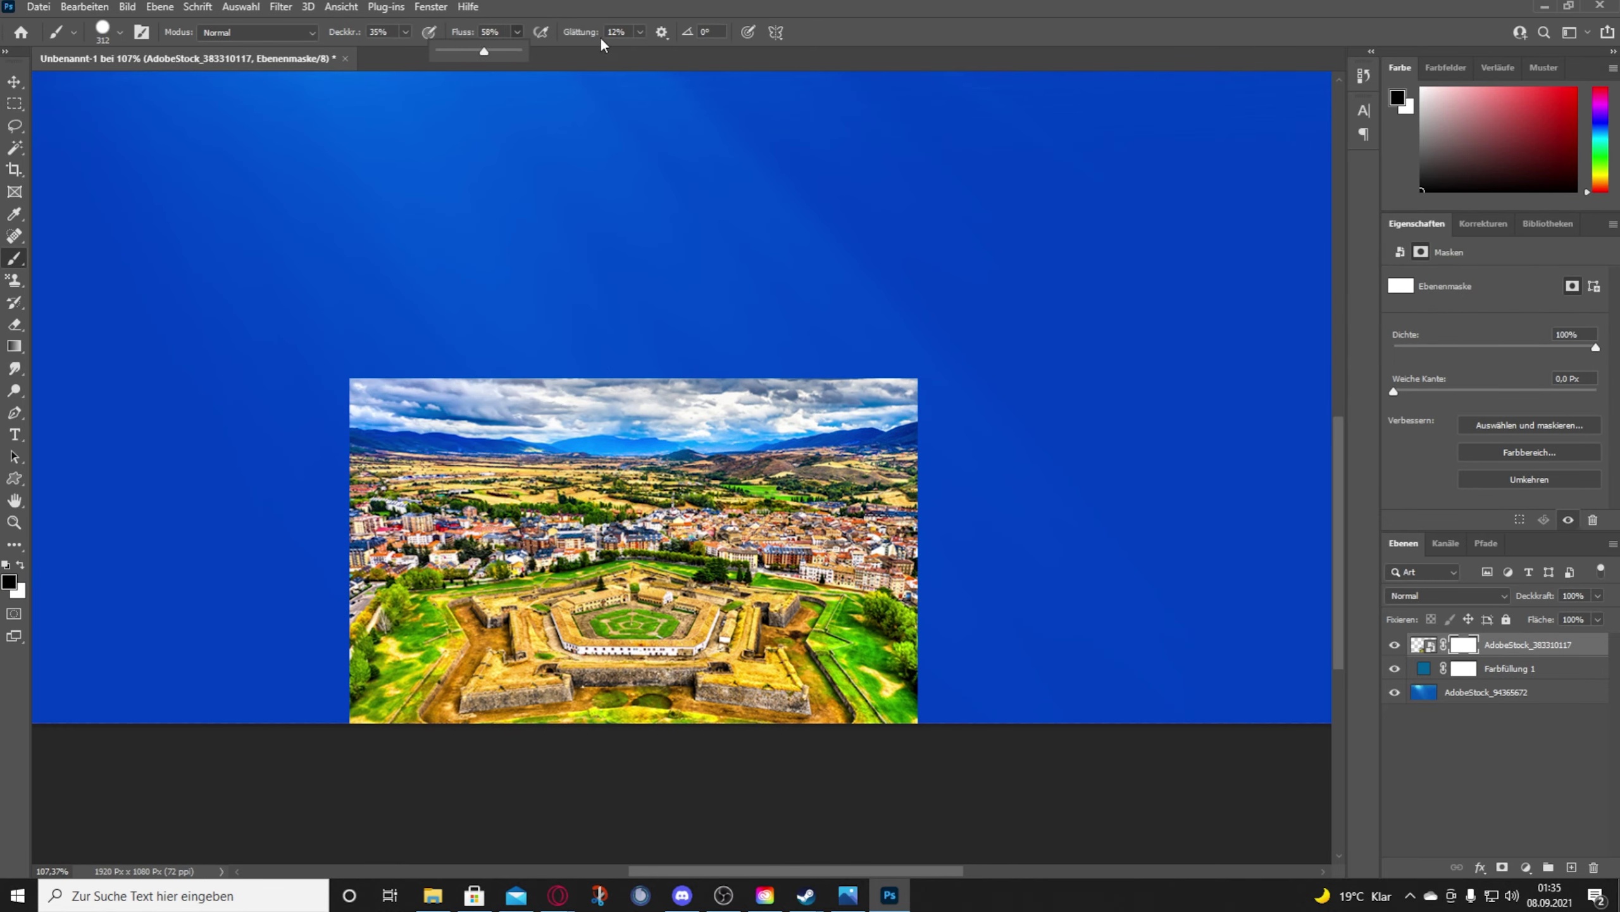
pyautogui.moveTo(585, 200)
pyautogui.mouseDown()
pyautogui.moveTo(819, 285)
pyautogui.moveTo(883, 336)
pyautogui.mouseUp()
# Step: Mask away the top and left at 65% opacity, then the slanted right edge at 100%
pyautogui.click(405, 32)
pyautogui.click(424, 51)
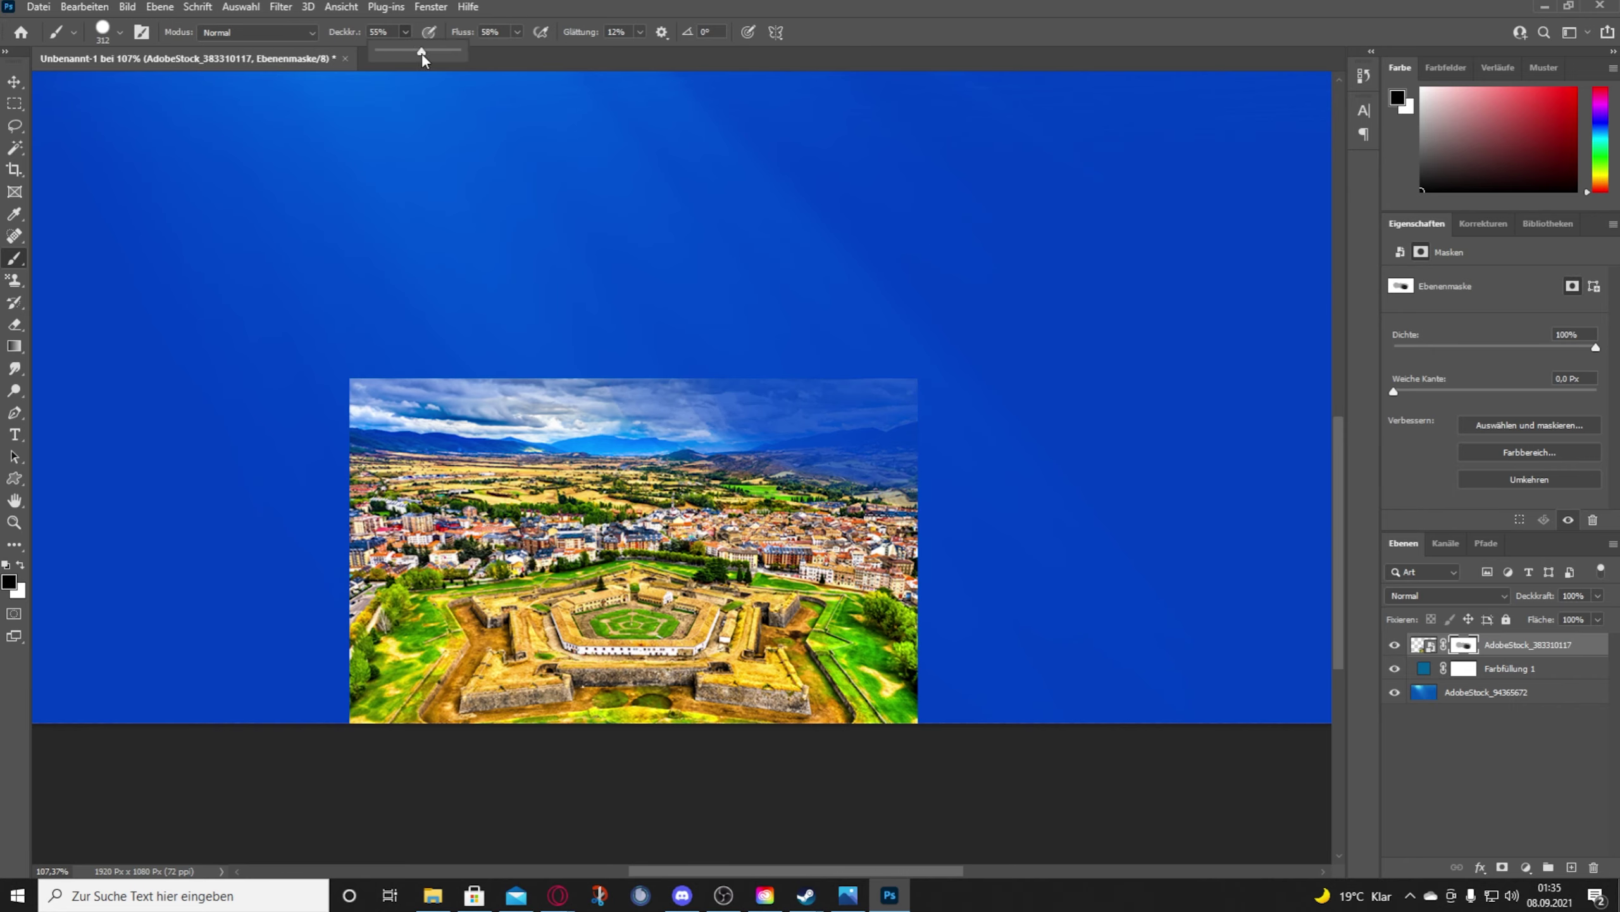
pyautogui.moveTo(765, 332)
pyautogui.mouseDown()
pyautogui.moveTo(770, 260)
pyautogui.moveTo(531, 271)
pyautogui.moveTo(332, 460)
pyautogui.moveTo(579, 290)
pyautogui.moveTo(759, 380)
pyautogui.moveTo(588, 371)
pyautogui.moveTo(449, 415)
pyautogui.mouseUp()
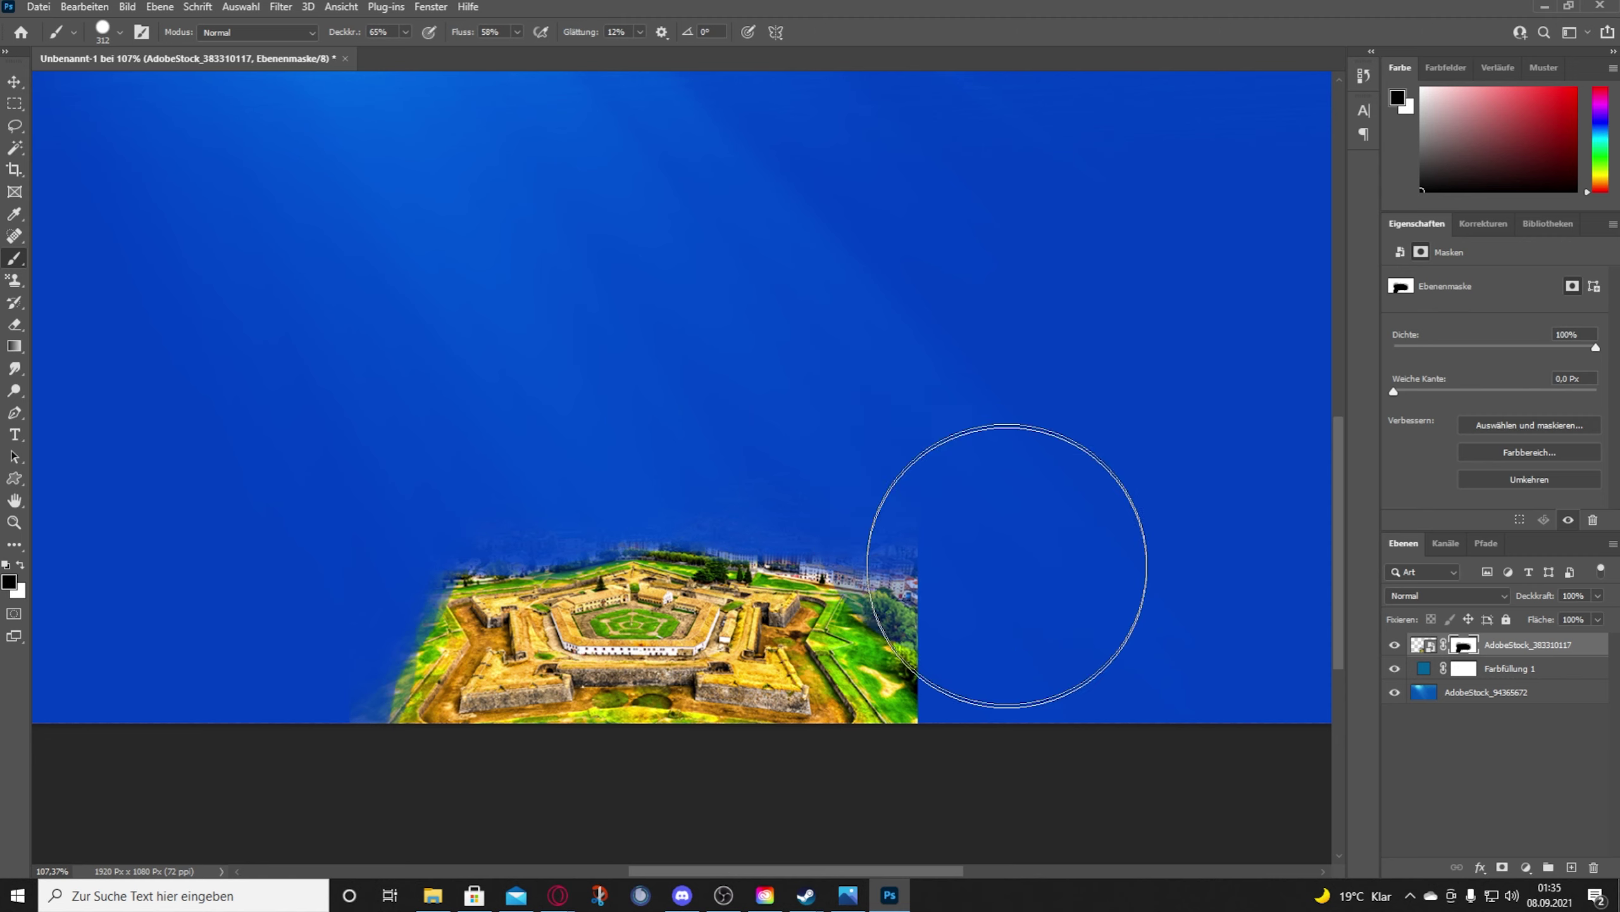
pyautogui.click(406, 31)
pyautogui.click(440, 51)
pyautogui.click(516, 31)
pyautogui.click(555, 51)
pyautogui.moveTo(880, 600)
pyautogui.mouseDown()
pyautogui.moveTo(937, 681)
pyautogui.moveTo(914, 687)
pyautogui.moveTo(915, 666)
pyautogui.moveTo(767, 524)
pyautogui.moveTo(377, 700)
pyautogui.mouseUp()
# Step: Softly mask the fortress's left edge with a size-189 brush at 58% opacity, 51% flow
pyautogui.click(406, 32)
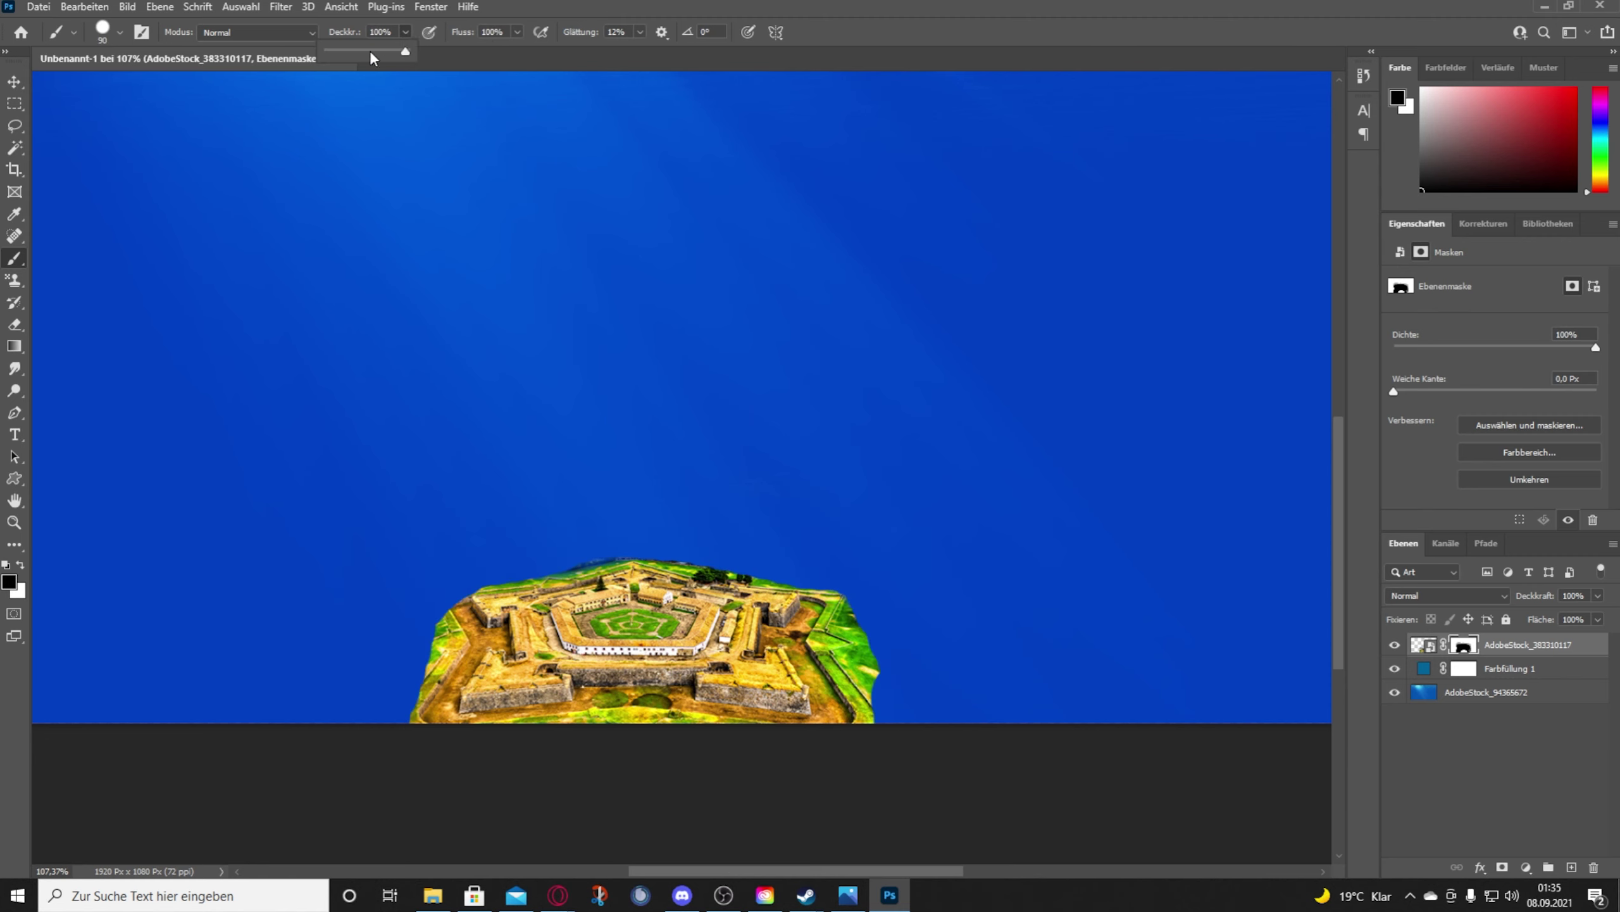
pyautogui.click(380, 56)
pyautogui.click(517, 31)
pyautogui.click(483, 56)
pyautogui.moveTo(485, 588)
pyautogui.mouseDown()
pyautogui.moveTo(363, 549)
pyautogui.moveTo(477, 478)
pyautogui.moveTo(601, 459)
pyautogui.moveTo(796, 492)
pyautogui.moveTo(707, 520)
pyautogui.moveTo(803, 518)
pyautogui.moveTo(890, 687)
pyautogui.moveTo(847, 542)
pyautogui.moveTo(381, 680)
pyautogui.mouseUp()
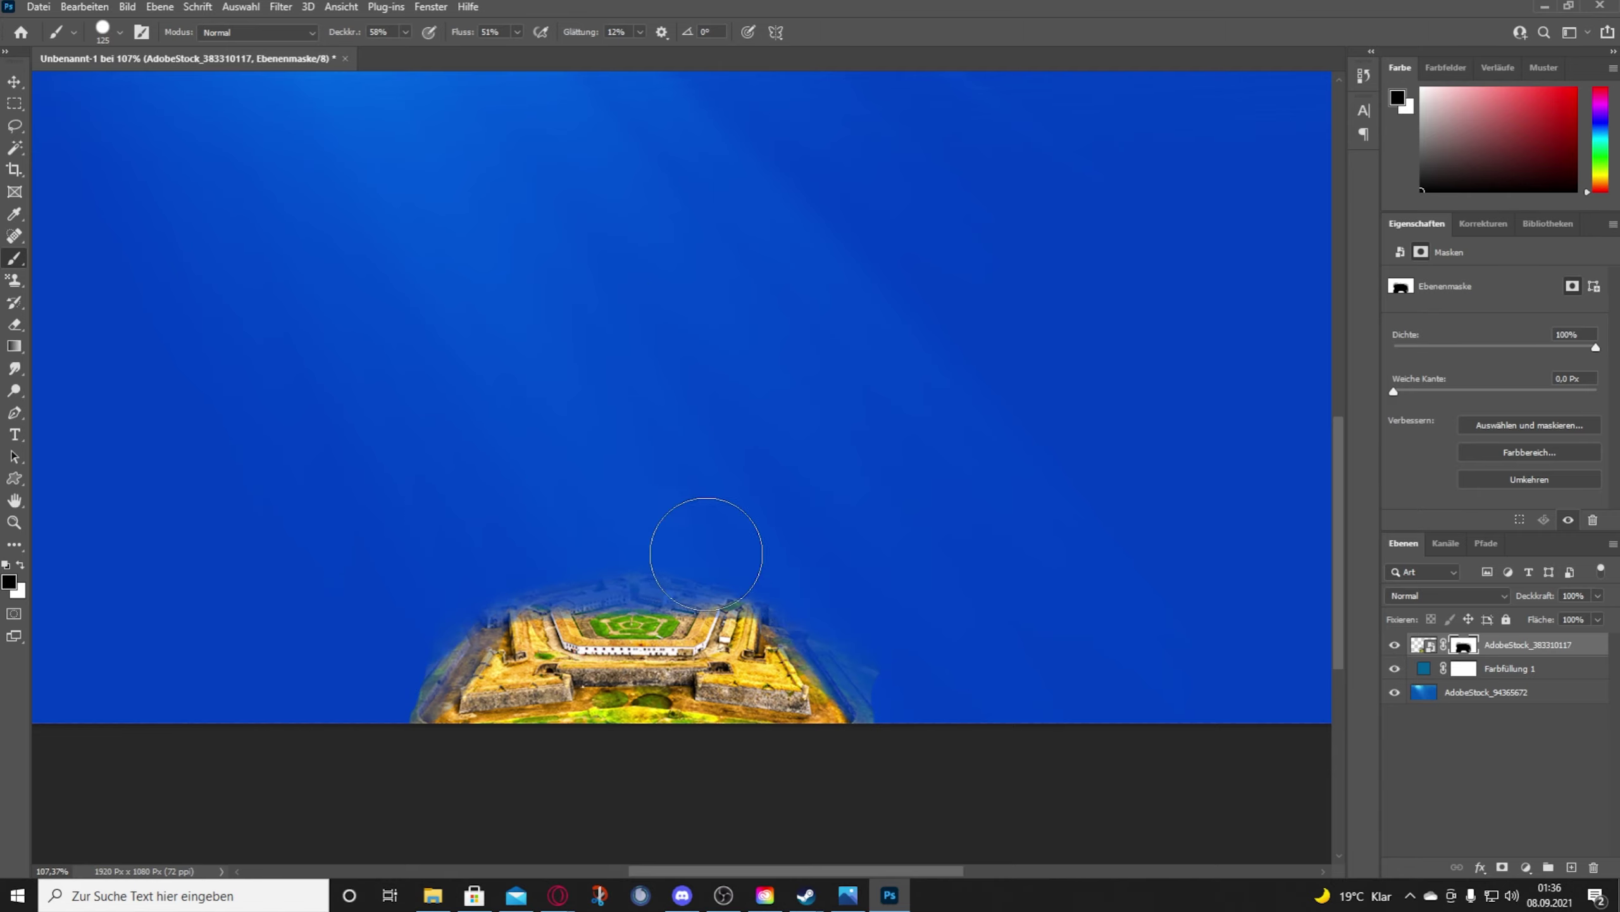
pyautogui.click(1417, 644)
pyautogui.click(1483, 224)
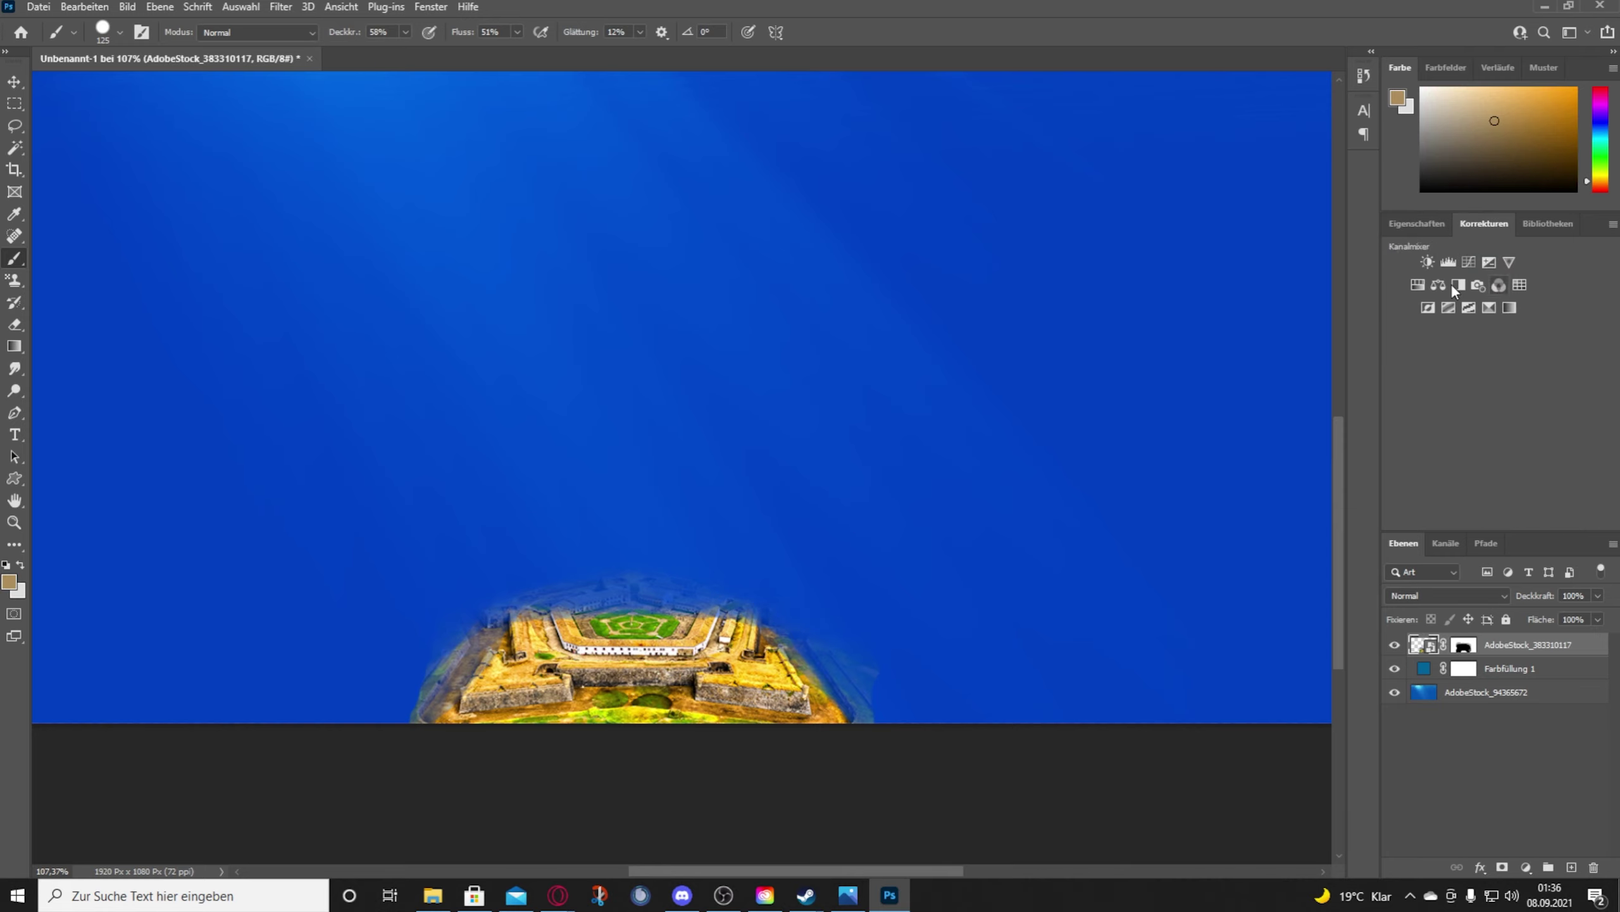
# Step: Add a Hue/Saturation adjustment clipped to the fortress and shift its hue toward green
pyautogui.click(1417, 285)
pyautogui.moveTo(1494, 345)
pyautogui.mouseDown()
pyautogui.moveTo(1512, 345)
pyautogui.moveTo(1531, 410)
pyautogui.moveTo(1468, 410)
pyautogui.mouseUp()
pyautogui.click(1493, 519)
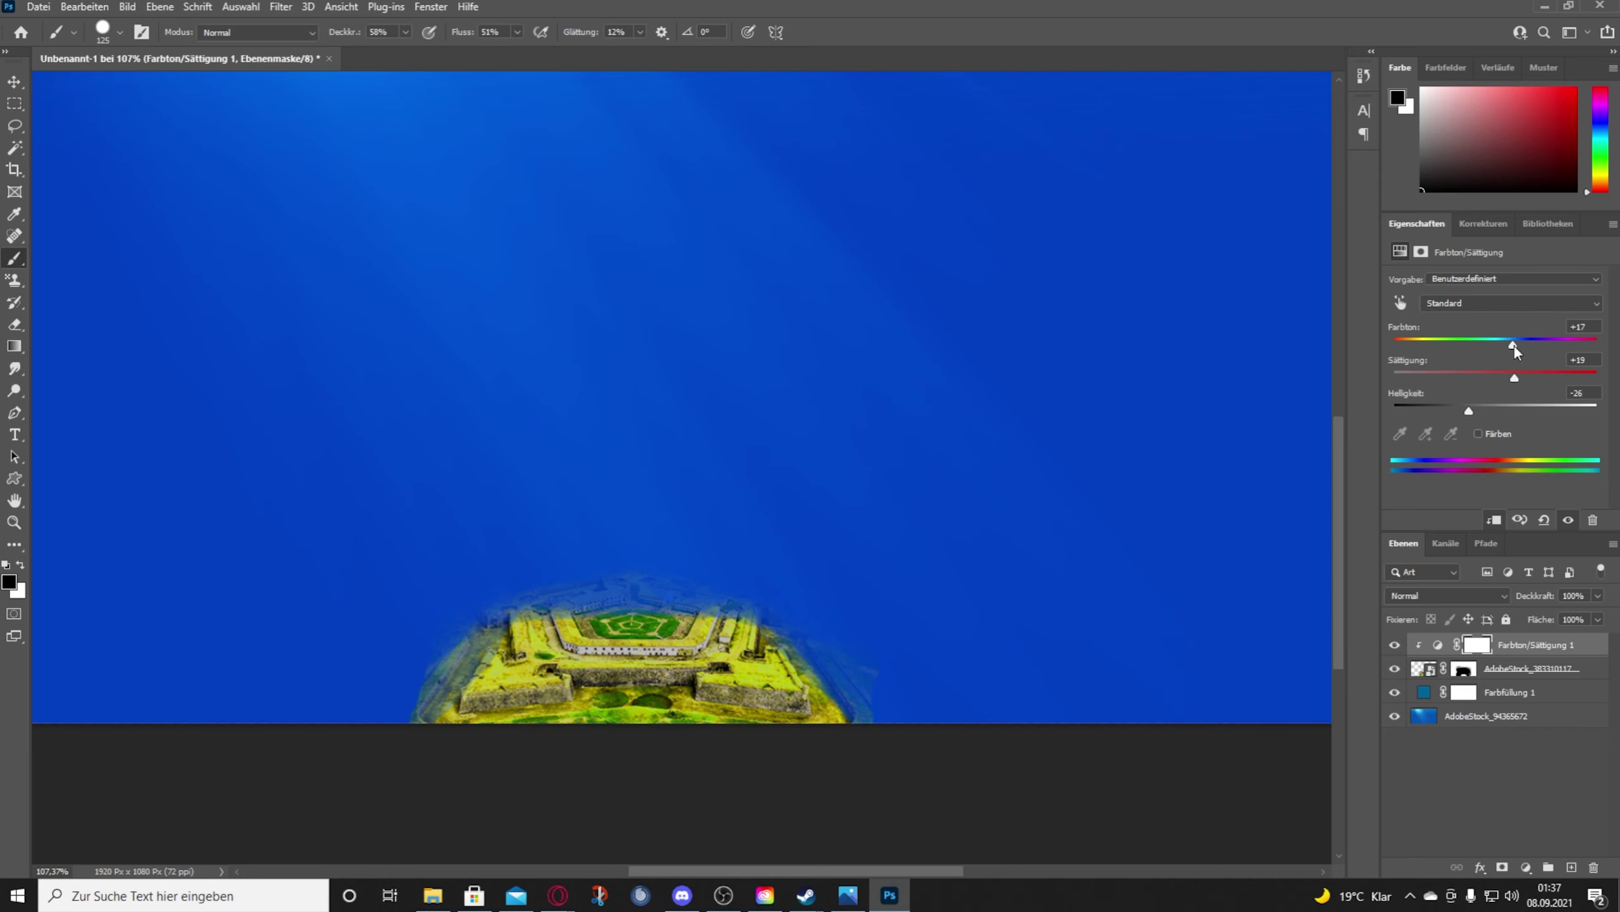
pyautogui.moveTo(1514, 348); pyautogui.dragTo(1570, 348)
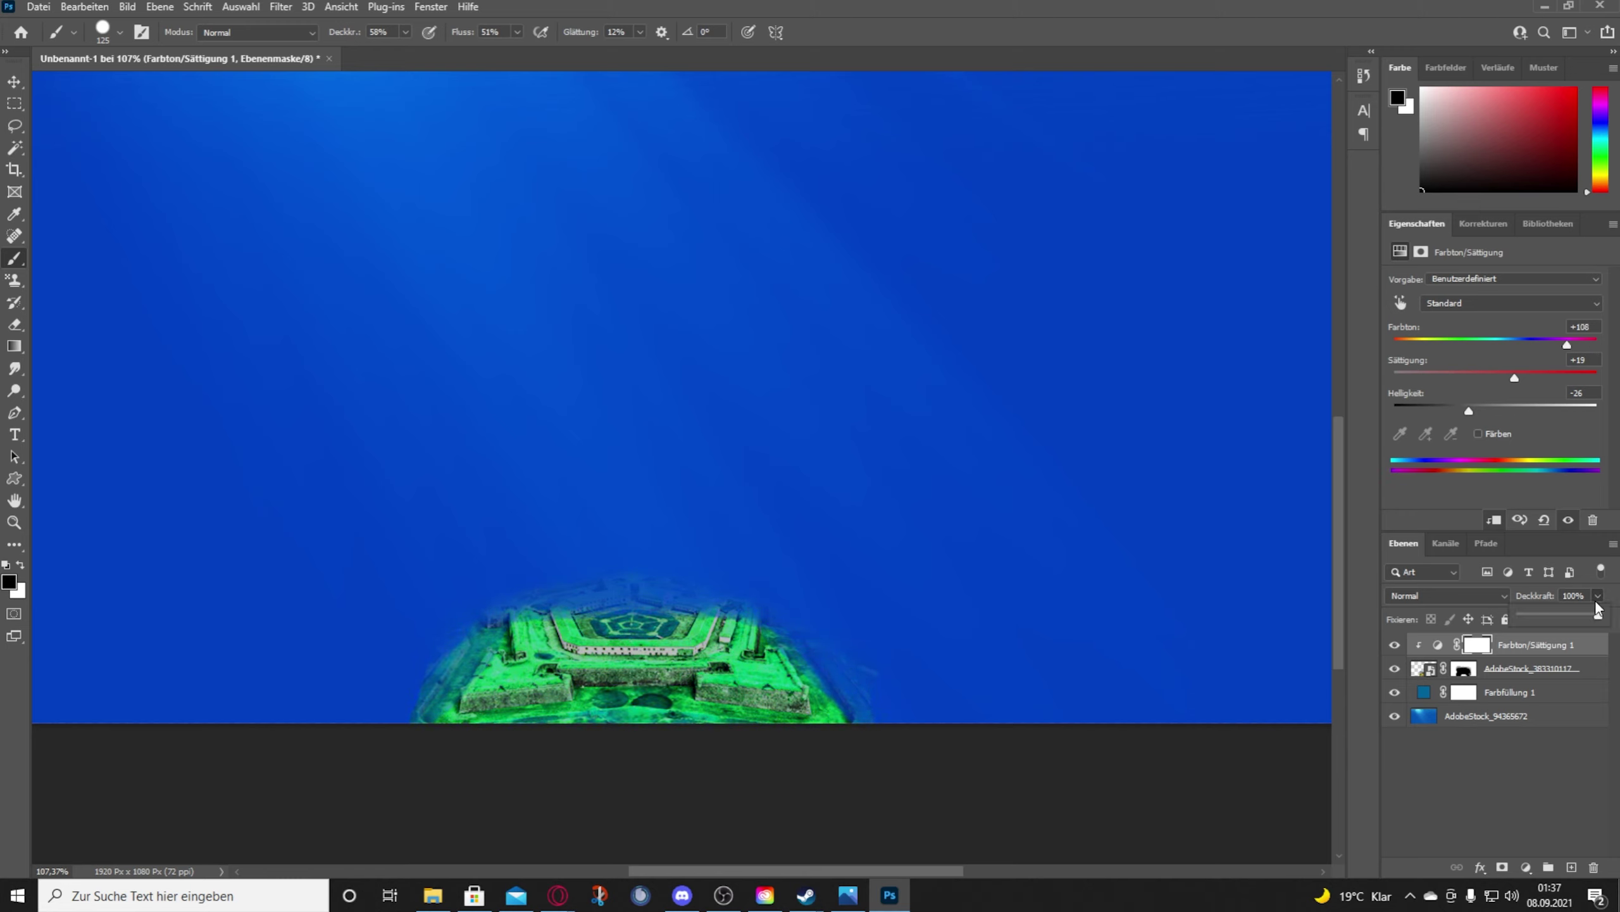
# Step: Lower the fortress layer's opacity to 24%
pyautogui.click(1531, 668)
pyautogui.click(1598, 595)
pyautogui.moveTo(1602, 614); pyautogui.dragTo(1540, 615)
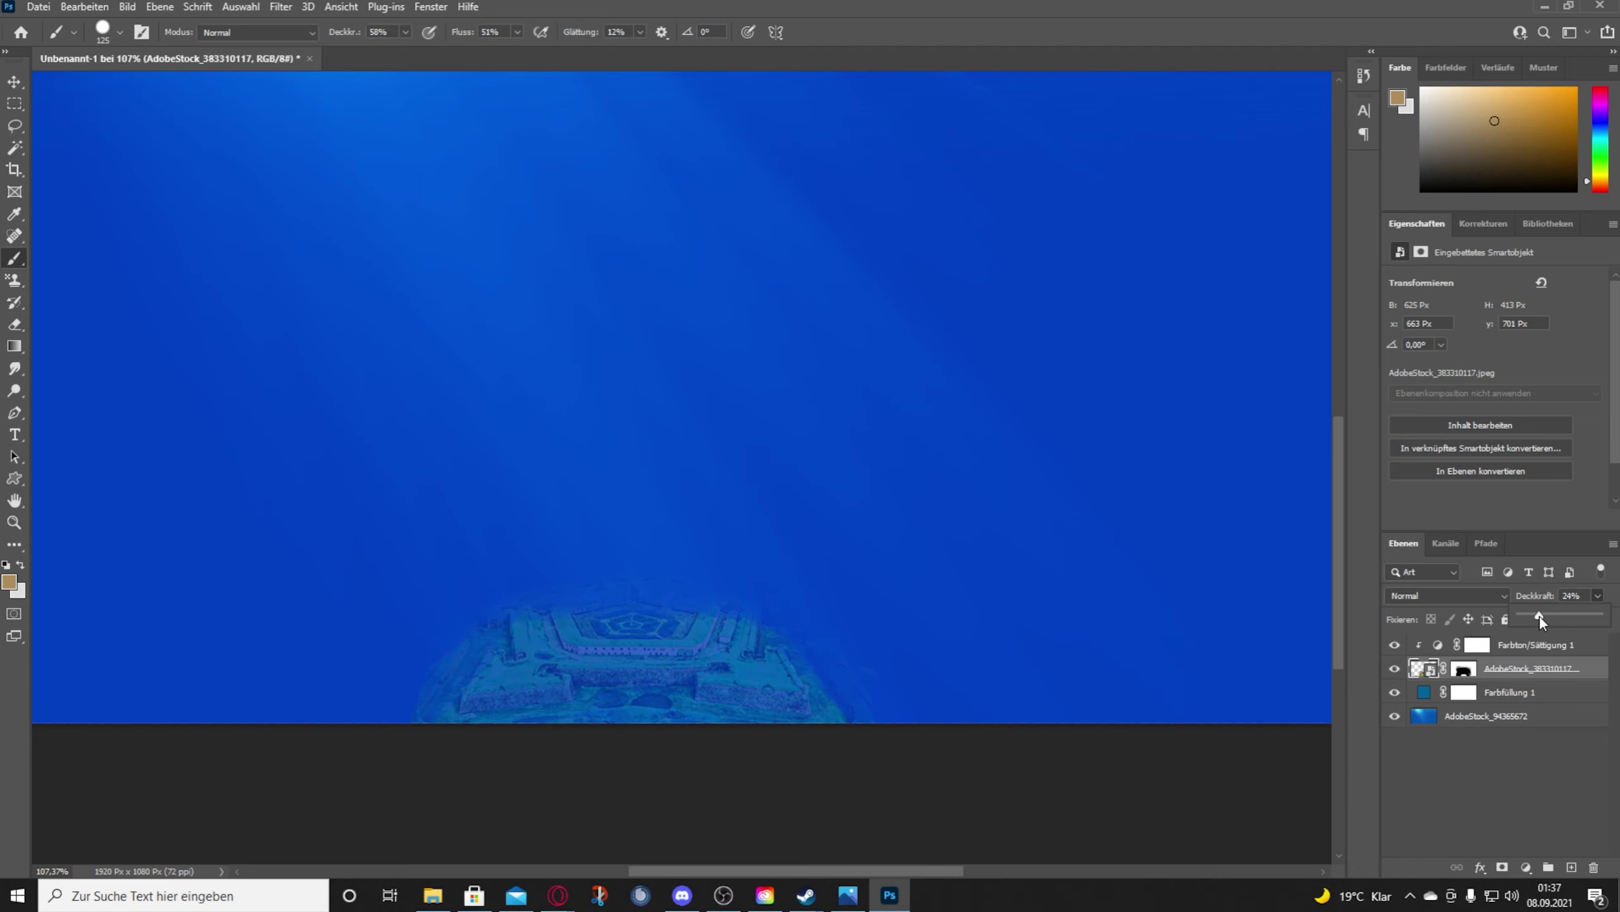
pyautogui.click(1464, 668)
# Step: Refine the fortress mask: reveal more at the bottom with white, hide the upper part with black at 70%
pyautogui.press('d')
pyautogui.moveTo(553, 377); pyautogui.dragTo(460, 447)
pyautogui.moveTo(556, 543); pyautogui.dragTo(416, 680)
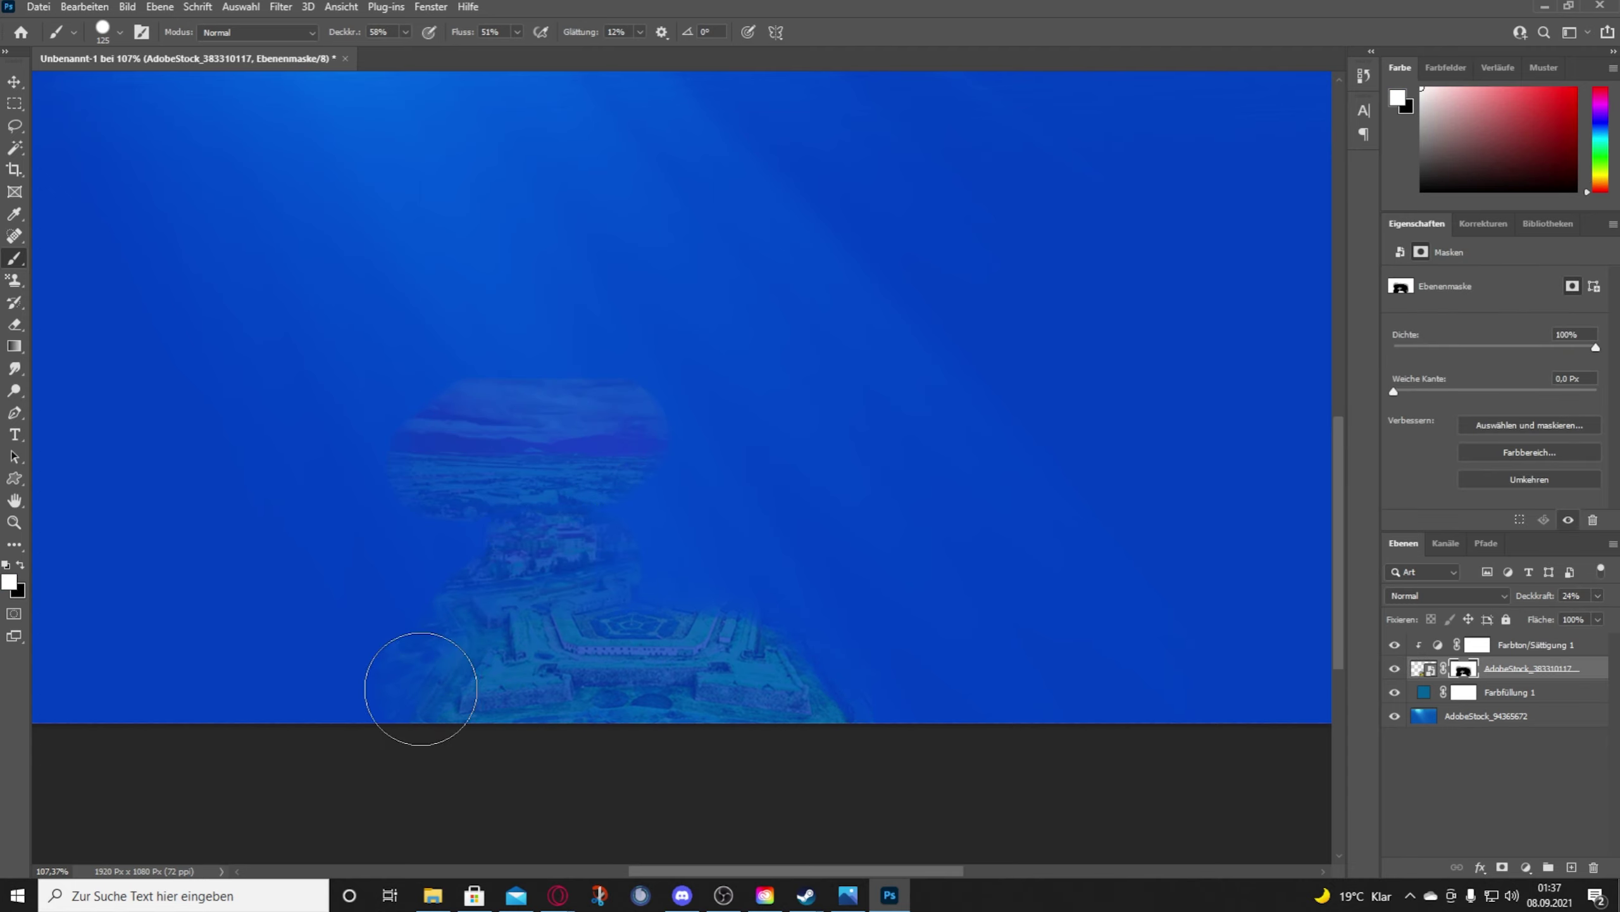
pyautogui.press('x')
pyautogui.press('7')
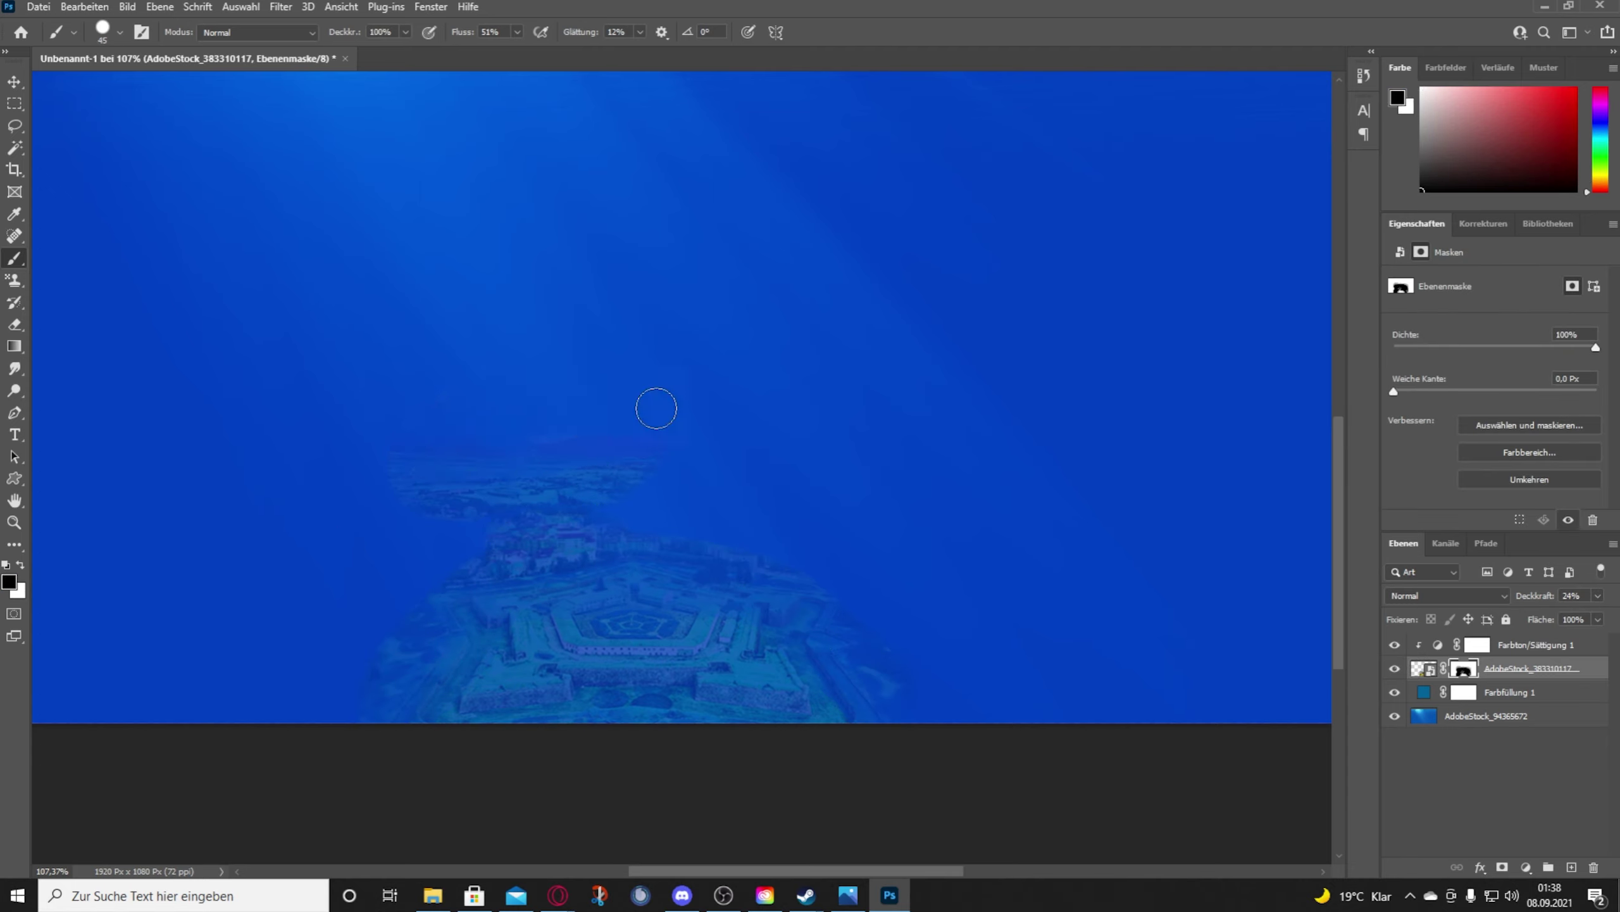
pyautogui.moveTo(654, 401)
pyautogui.mouseDown()
pyautogui.moveTo(579, 536)
pyautogui.moveTo(815, 561)
pyautogui.moveTo(539, 514)
pyautogui.moveTo(446, 604)
pyautogui.moveTo(442, 691)
pyautogui.moveTo(669, 624)
pyautogui.moveTo(846, 698)
pyautogui.moveTo(737, 590)
pyautogui.mouseUp()
pyautogui.click(21, 564)
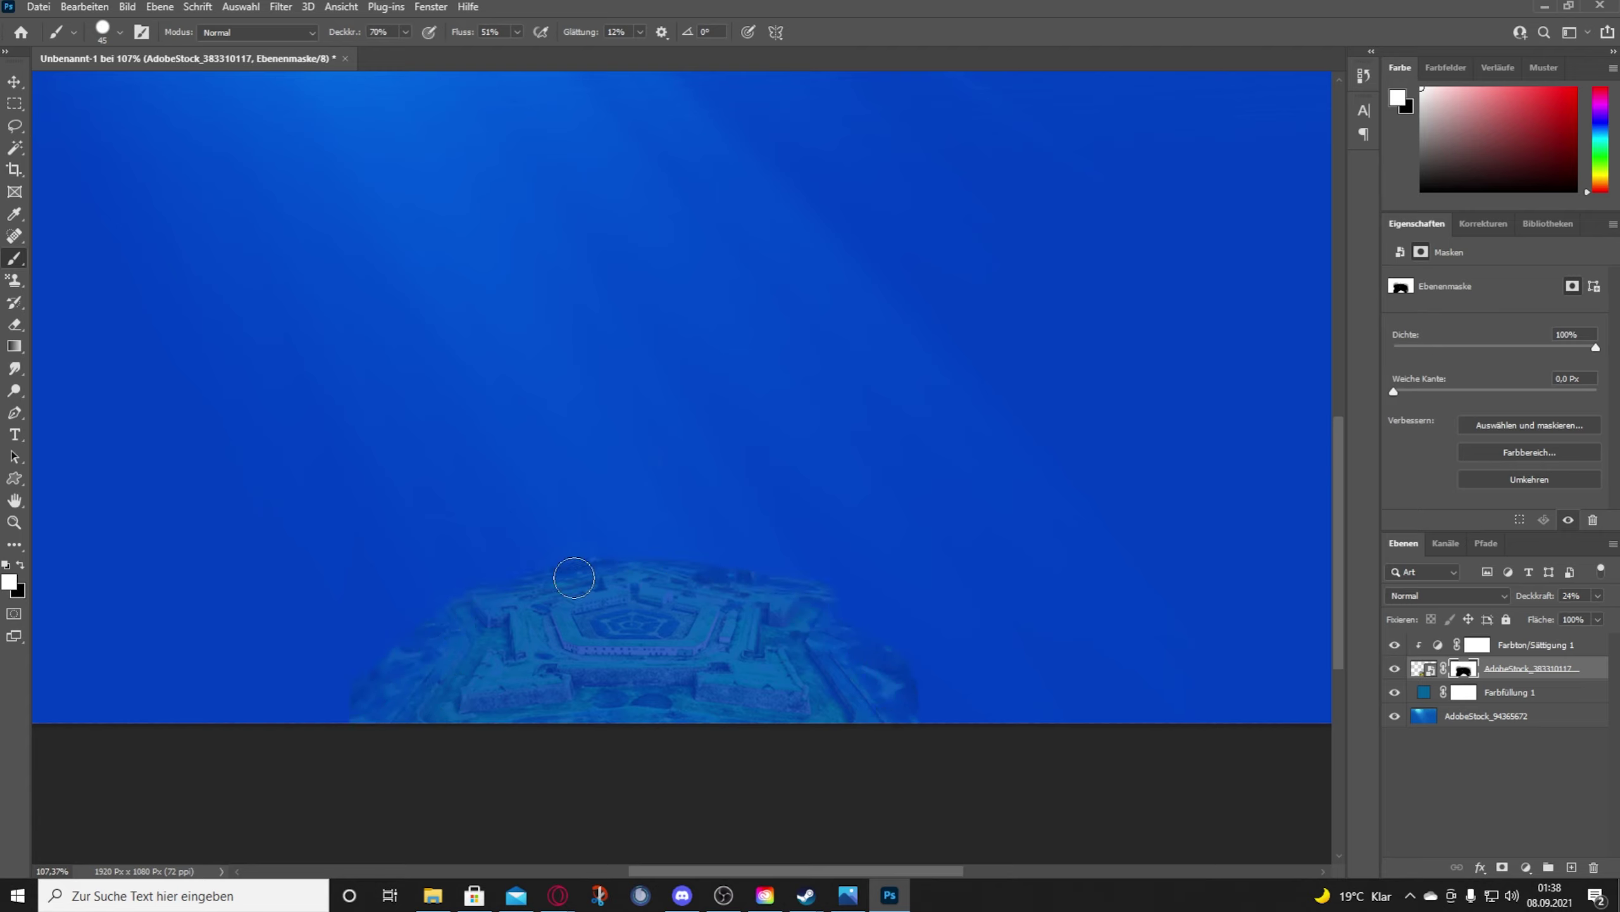
# Step: Set up a larger black brush at 8% opacity for subtle mask touch-ups
pyautogui.press('x')
pyautogui.press('2')
pyautogui.press('2')
pyautogui.press(']')
pyautogui.press(']')
pyautogui.press(']')
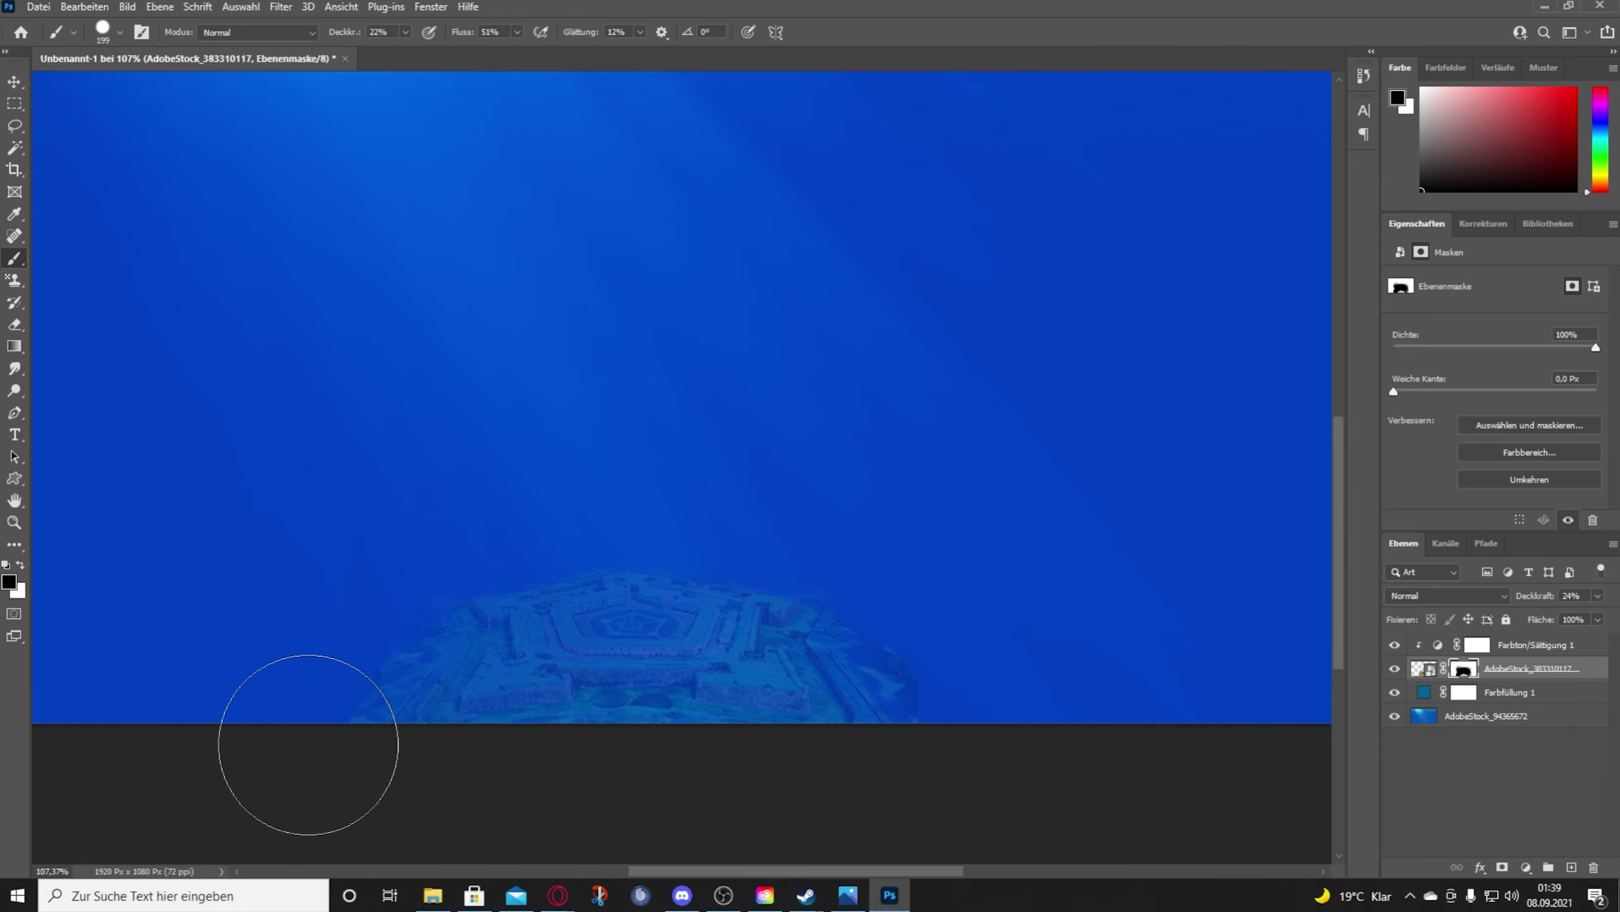
pyautogui.press('0')
pyautogui.press('8')
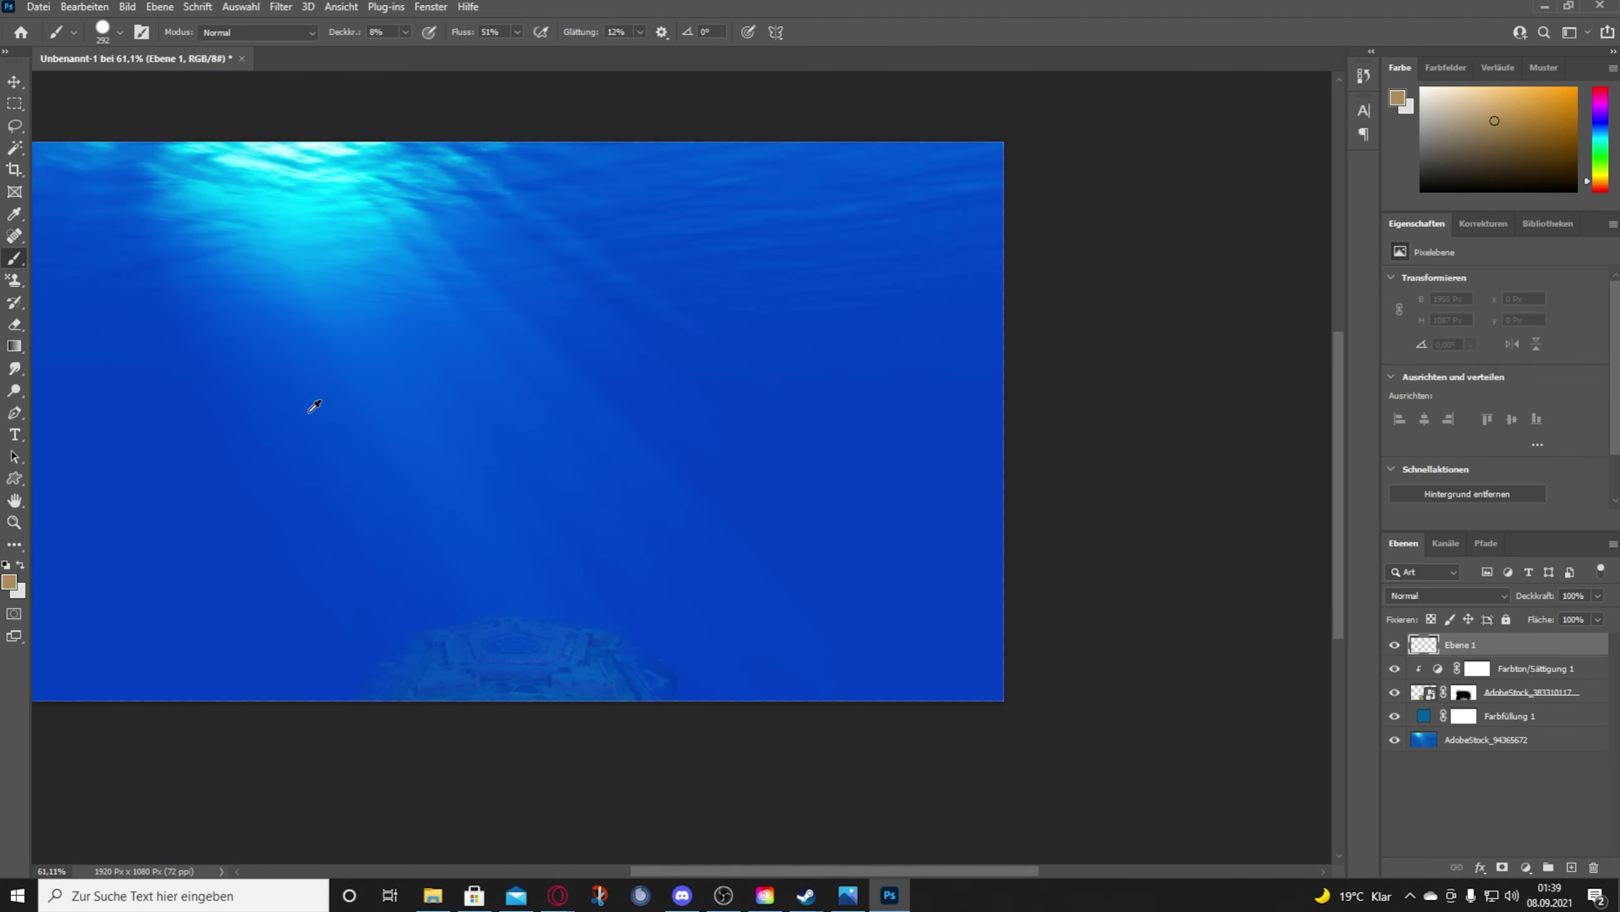
# Step: Place the man-on-fish sculpture photo into the underwater composition
pyautogui.scroll(2, 315, 406)
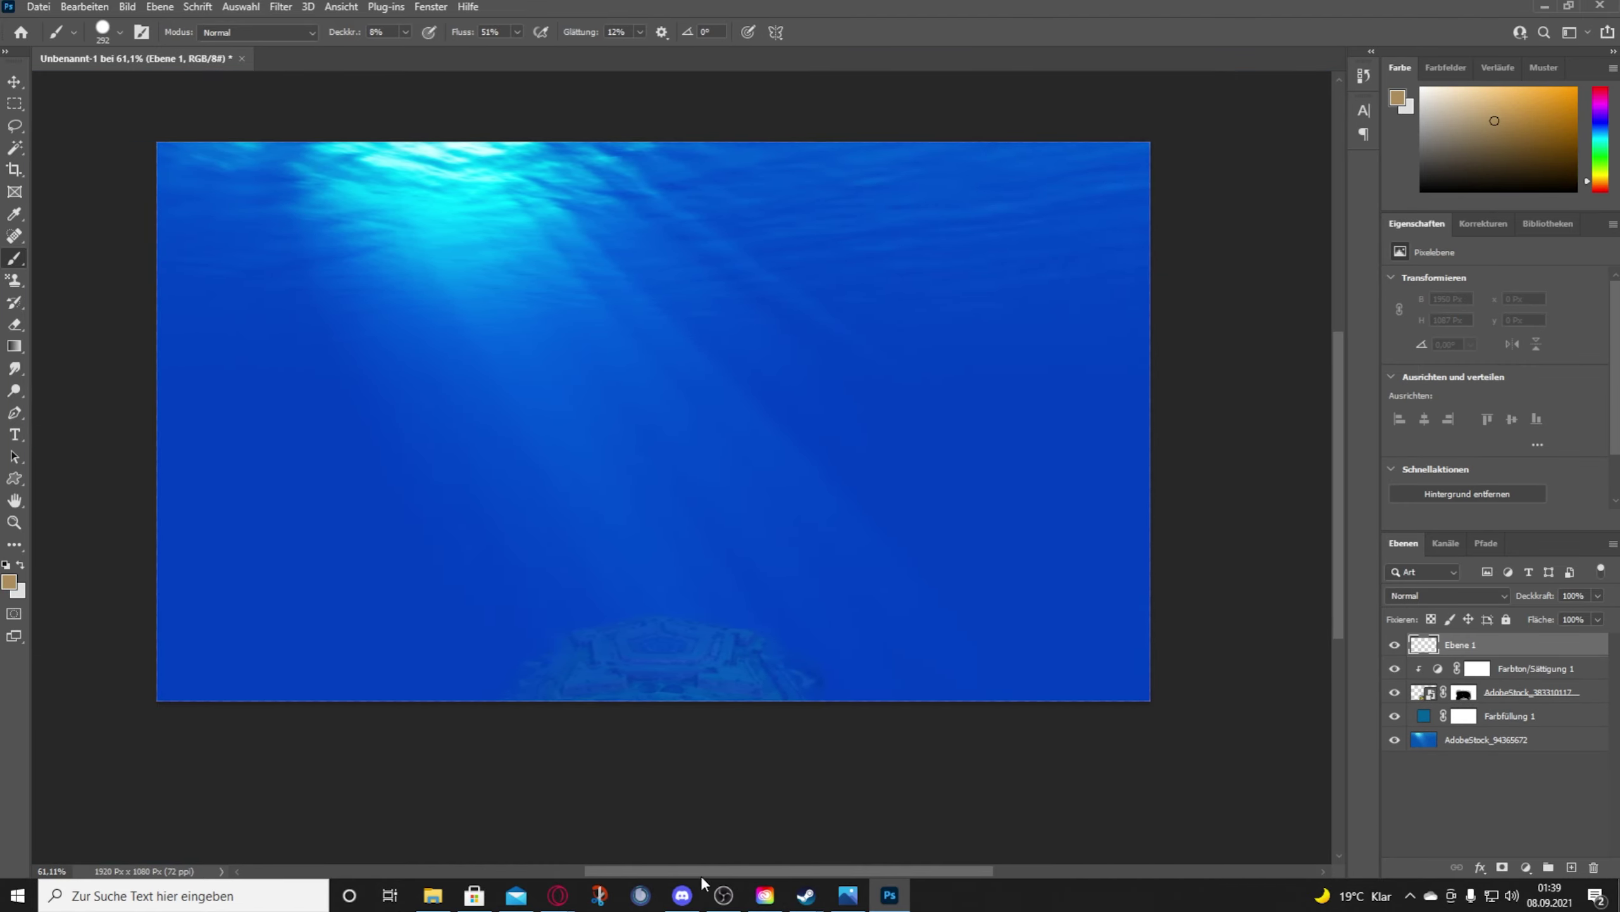
pyautogui.scroll(2, 789, 633)
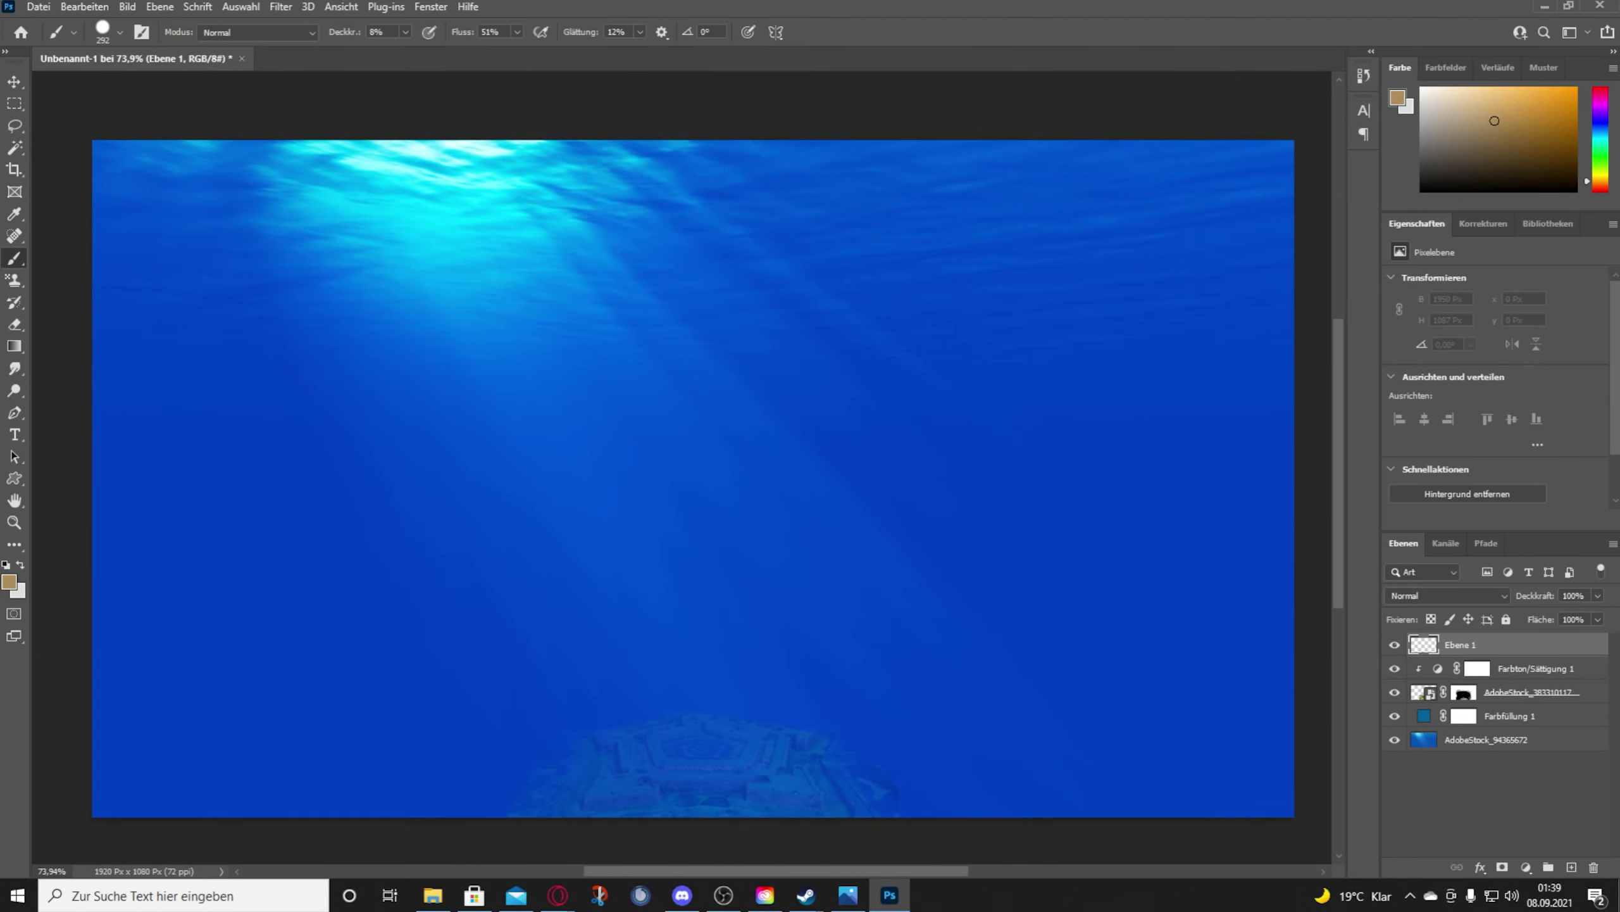
pyautogui.moveTo(829, 408); pyautogui.dragTo(542, 409)
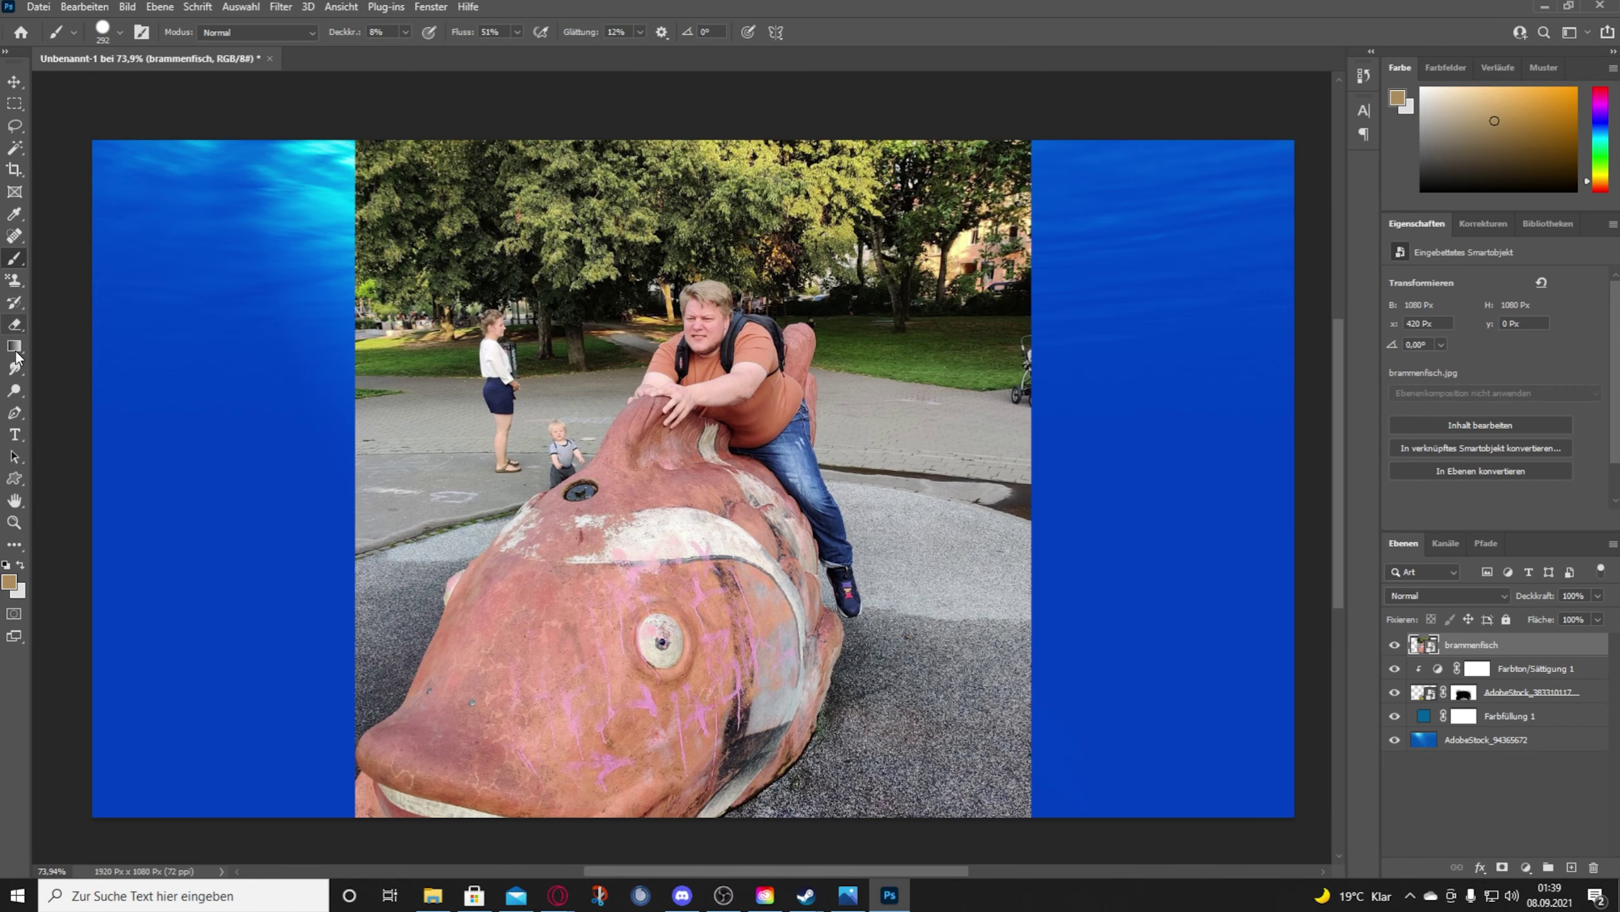
# Step: Start a pen path at the fish's edge by the hand, tracing up the arm and shirt
pyautogui.press('p')
pyautogui.scroll(2, 452, 478)
pyautogui.scroll(1, 452, 479)
pyautogui.scroll(1, 453, 478)
pyautogui.click(395, 509)
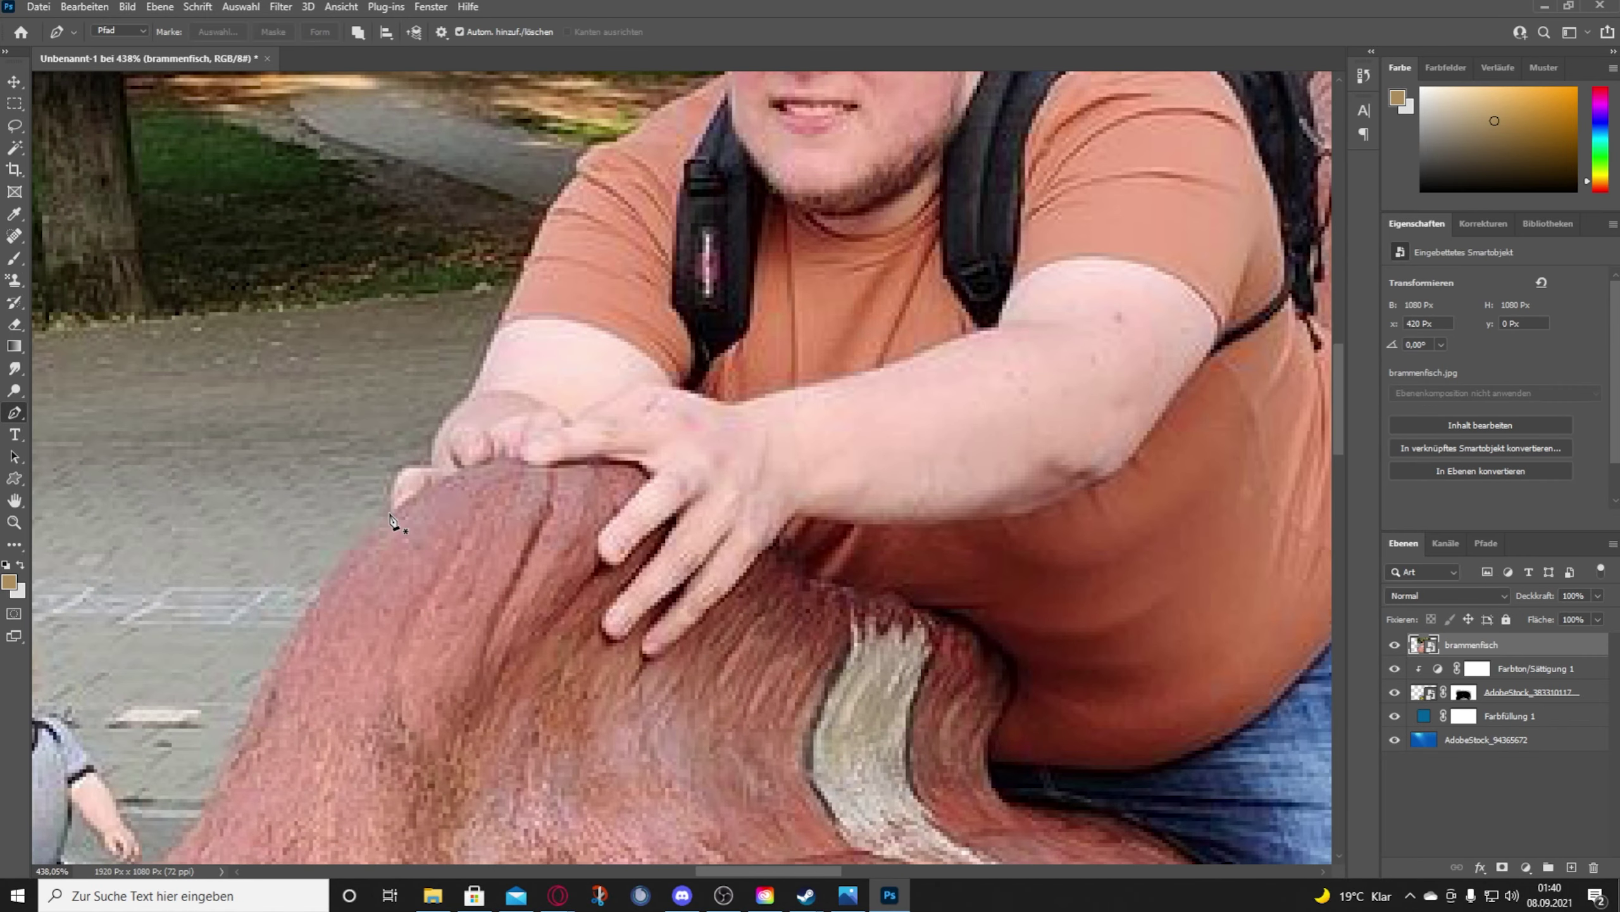
pyautogui.click(405, 469)
pyautogui.click(433, 438)
pyautogui.click(476, 393)
pyautogui.click(501, 317)
pyautogui.click(535, 245)
# Step: Continue the path up the shoulder and neck, past the ear
pyautogui.moveTo(536, 254); pyautogui.dragTo(394, 501)
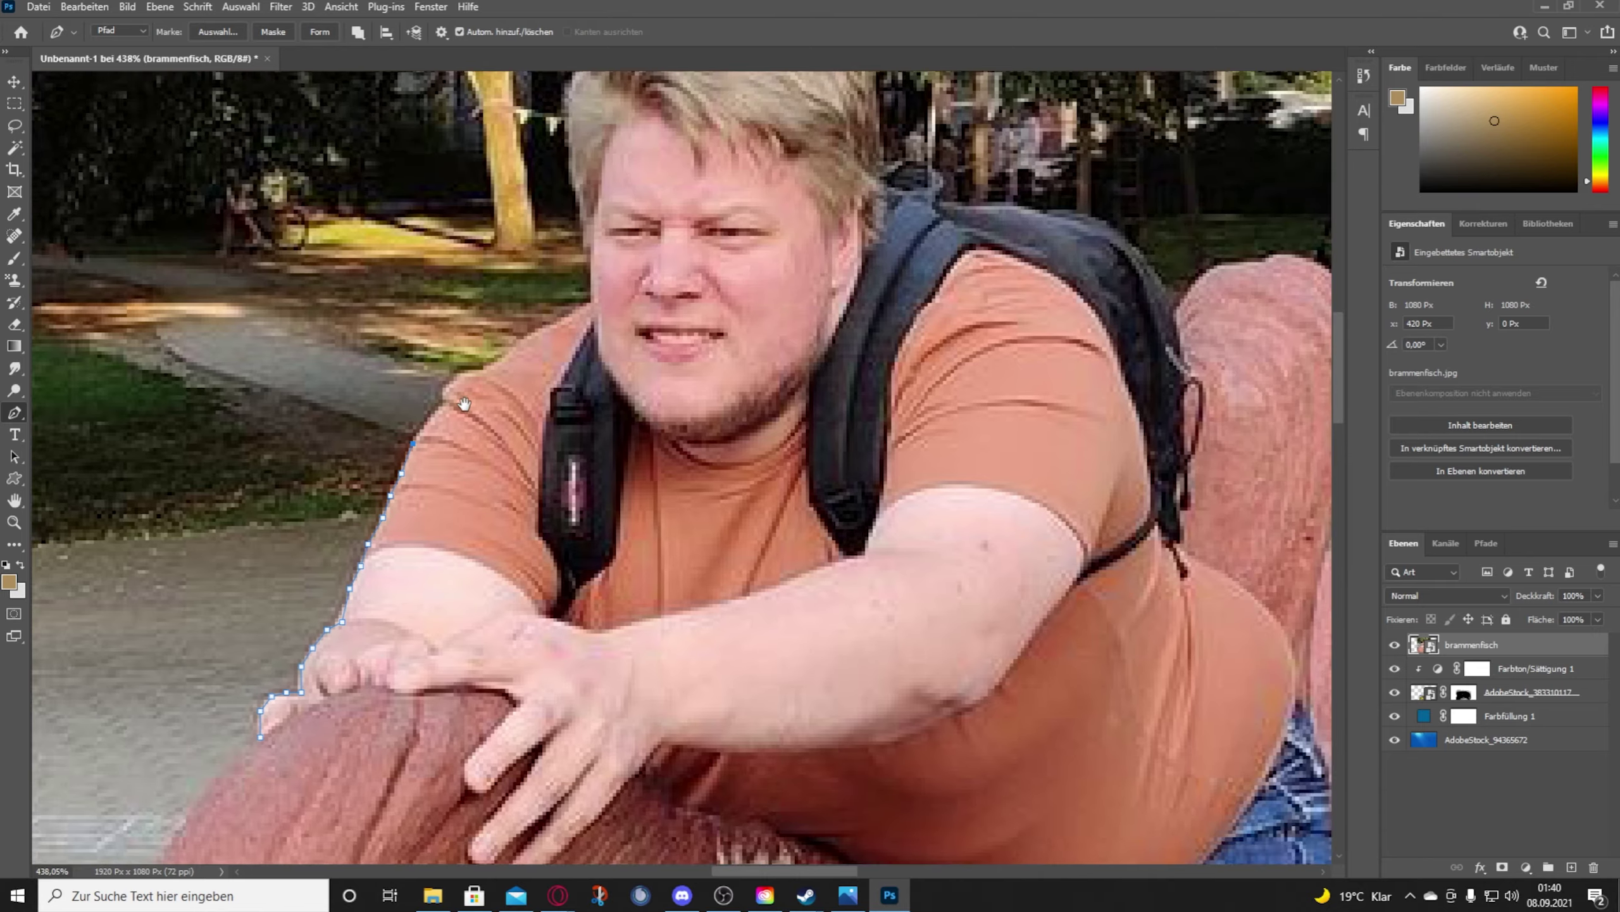
pyautogui.click(433, 416)
pyautogui.click(481, 381)
pyautogui.click(530, 349)
pyautogui.click(580, 324)
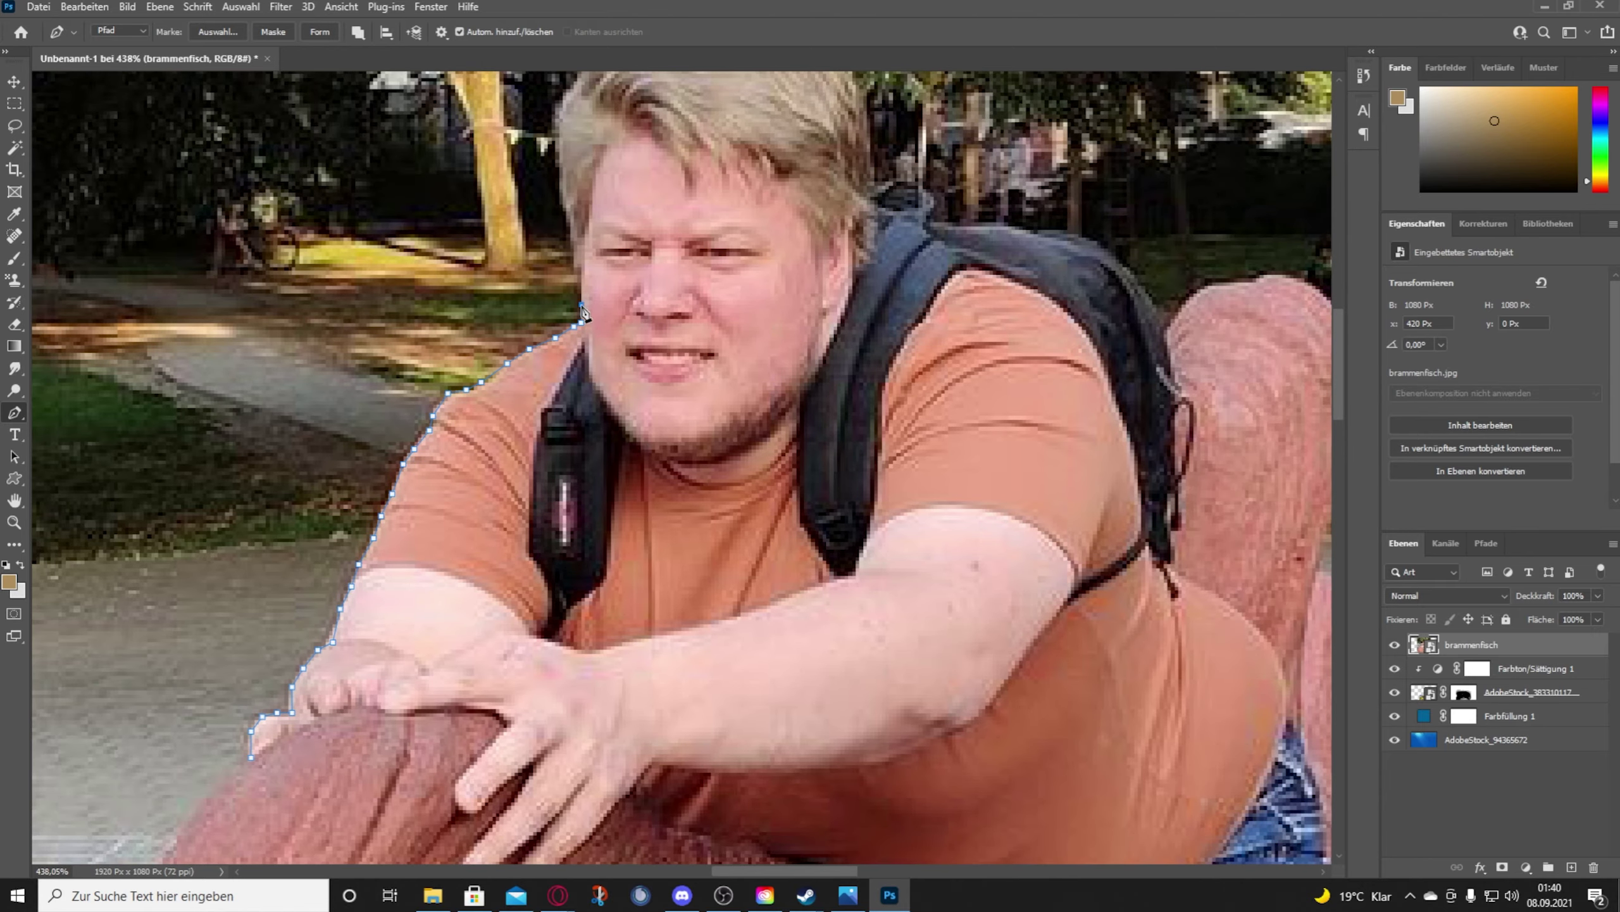
pyautogui.click(580, 285)
pyautogui.click(568, 210)
# Step: Trace the path over the top of the hair and down its right side
pyautogui.scroll(3, 577, 172)
pyautogui.click(570, 329)
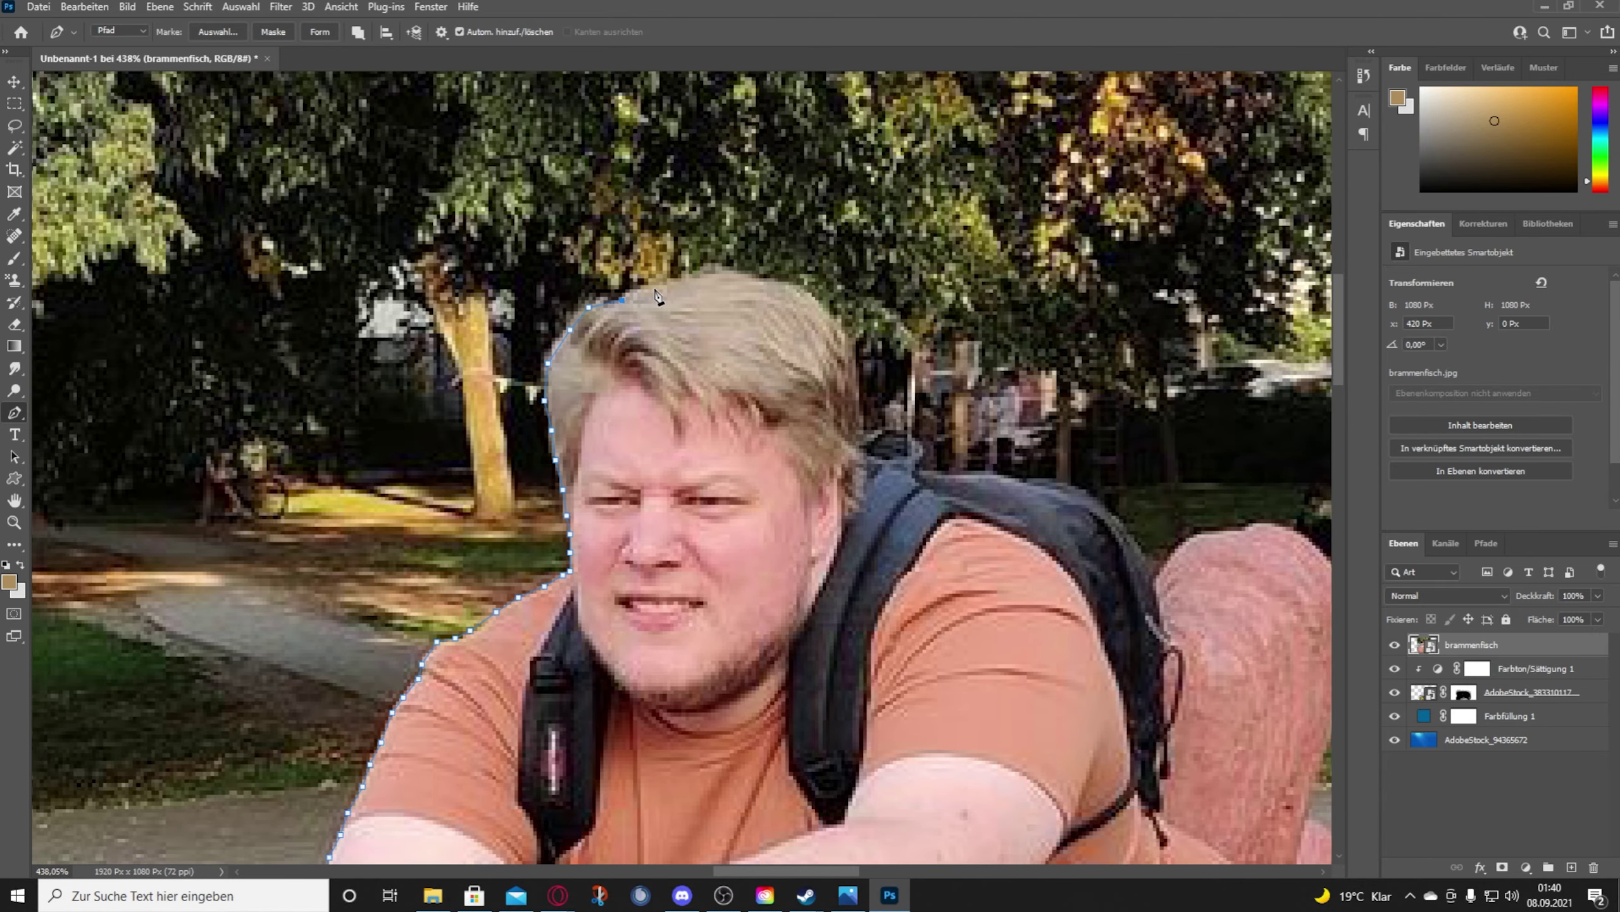
pyautogui.click(660, 285)
pyautogui.click(760, 278)
pyautogui.click(829, 316)
pyautogui.click(847, 350)
pyautogui.click(859, 396)
pyautogui.click(862, 436)
# Step: Trace the path along the top edge of the backpack
pyautogui.scroll(-1, 873, 463)
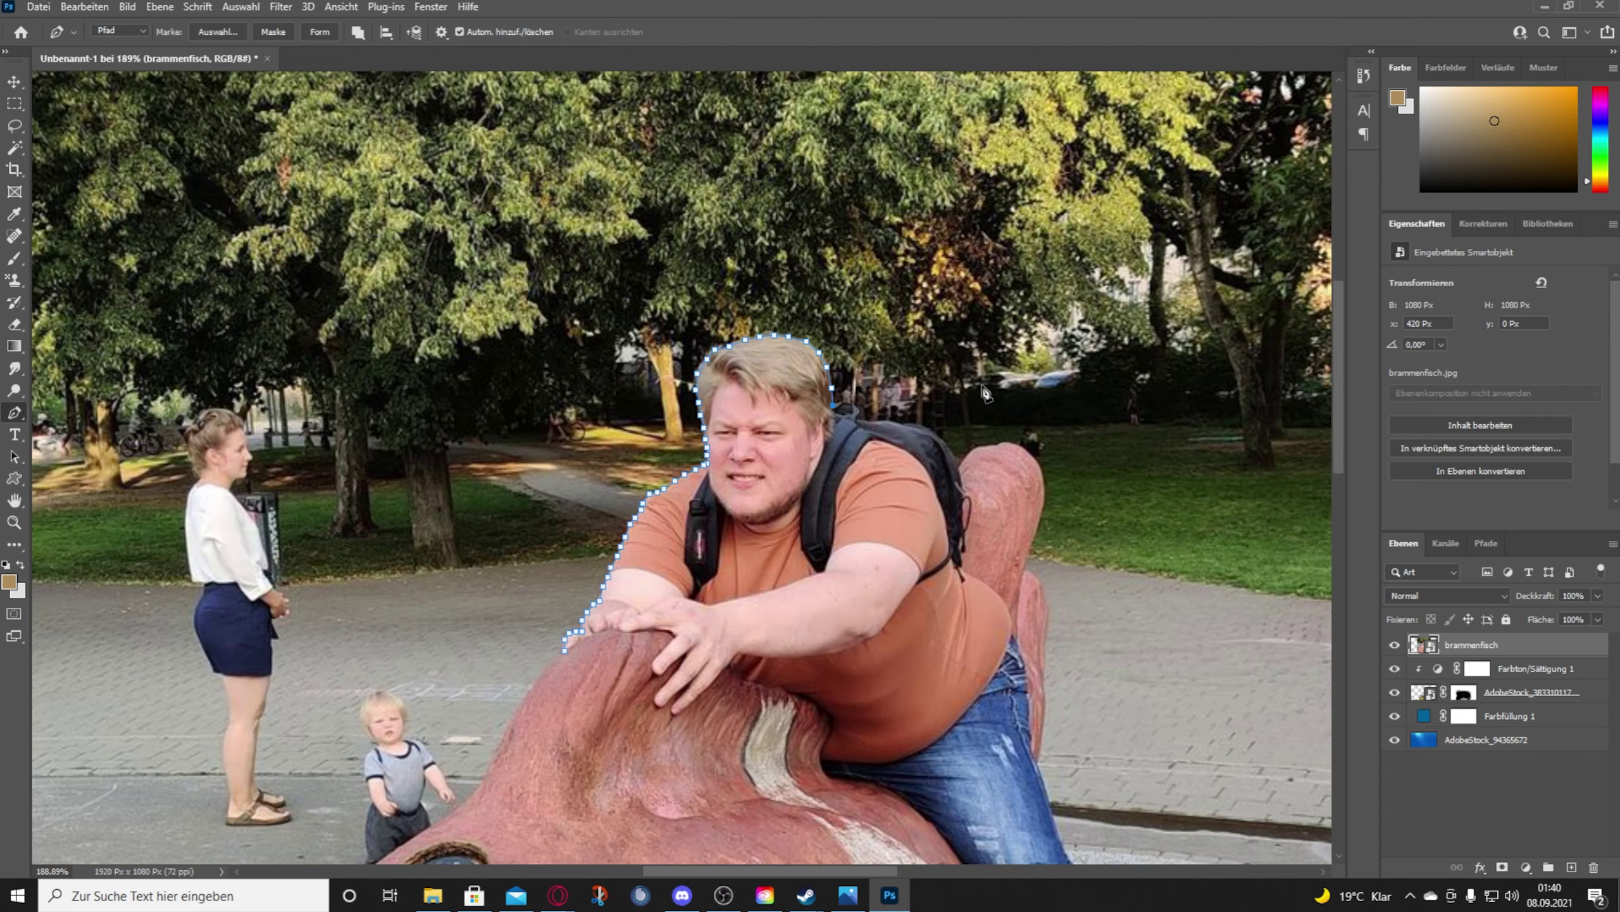
pyautogui.click(629, 415)
pyautogui.click(674, 429)
pyautogui.click(707, 433)
pyautogui.click(764, 437)
pyautogui.click(815, 445)
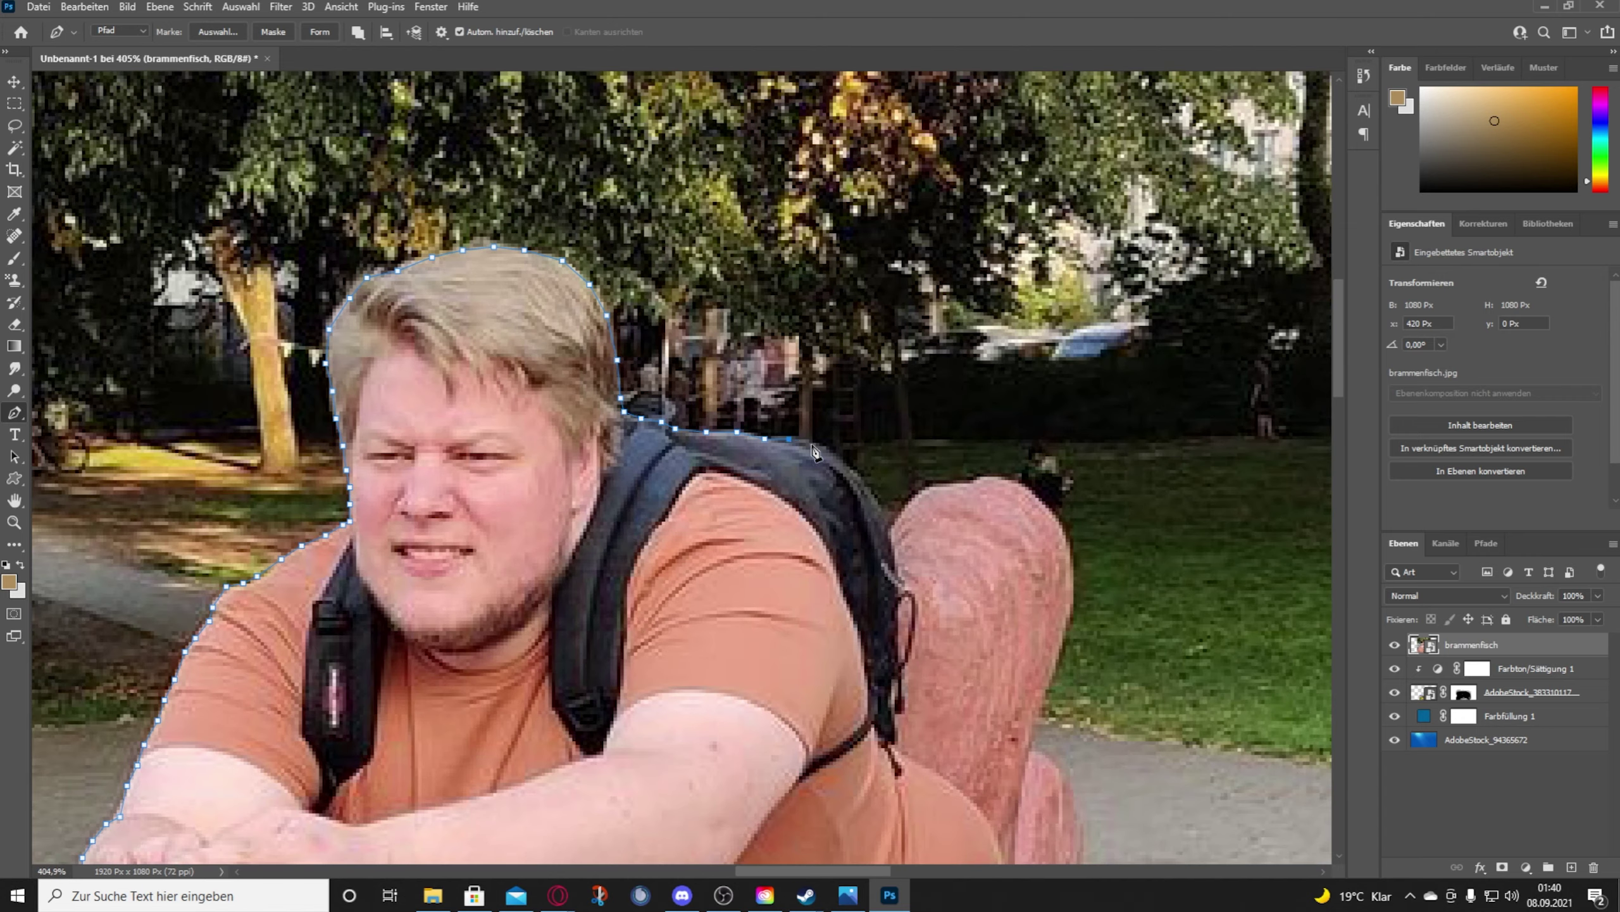
pyautogui.click(857, 475)
# Step: Continue the path down the backpack edge, strap and shoulder
pyautogui.moveTo(1009, 542); pyautogui.dragTo(726, 399)
pyautogui.click(603, 379)
pyautogui.click(614, 422)
pyautogui.click(617, 446)
pyautogui.click(613, 475)
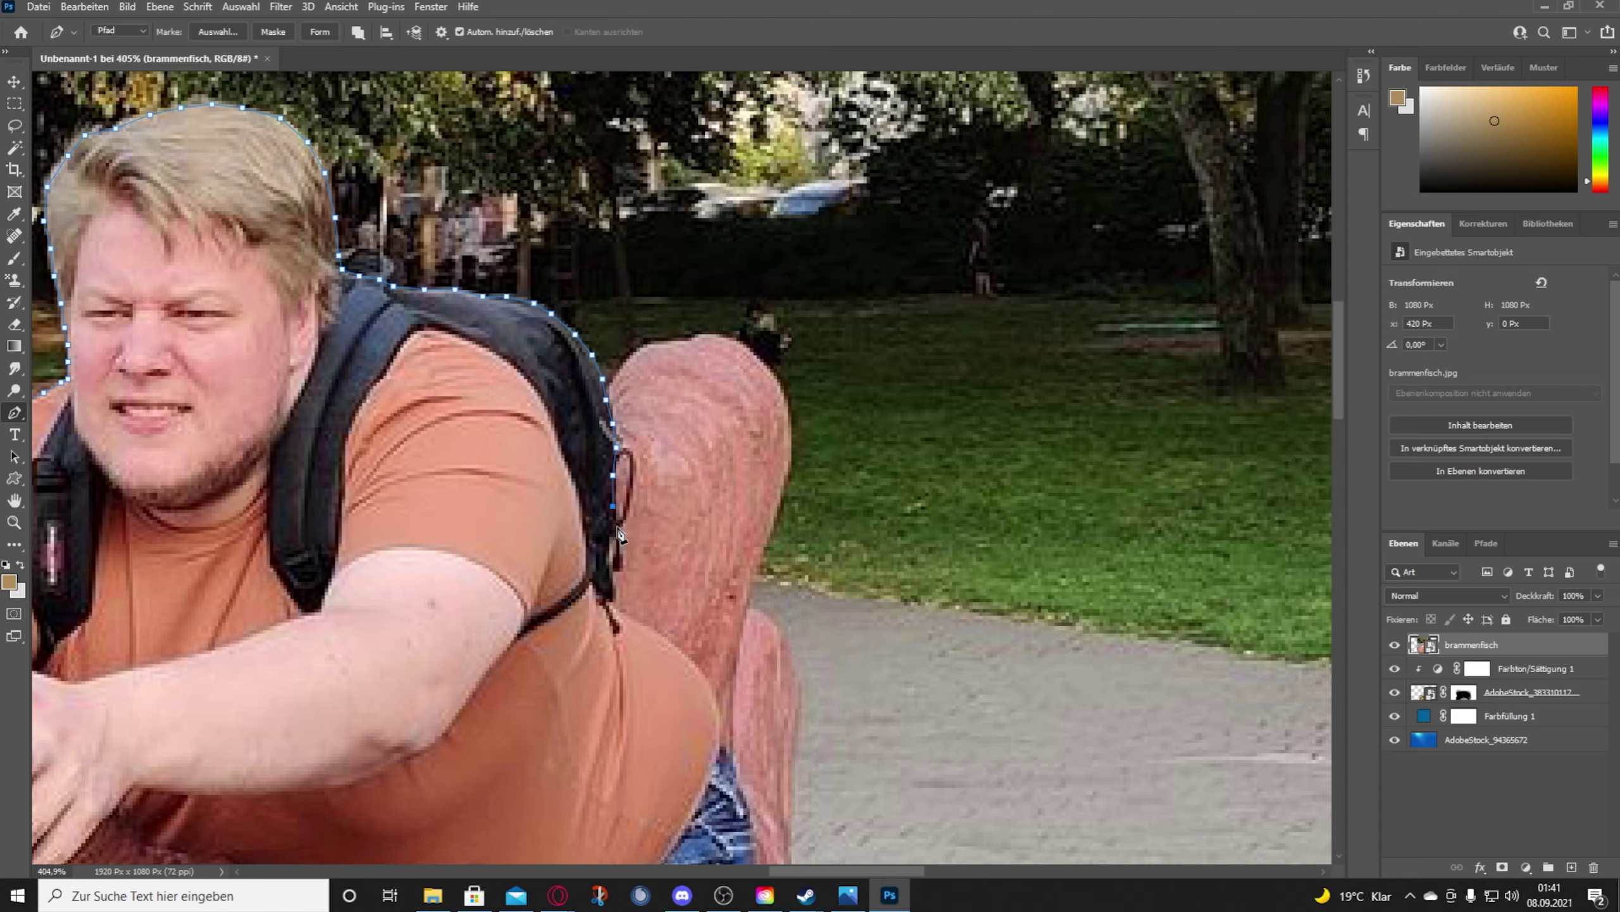
pyautogui.click(616, 527)
pyautogui.click(605, 566)
pyautogui.click(612, 605)
pyautogui.click(650, 632)
pyautogui.click(684, 660)
# Step: Trace the path down the edge of the arm
pyautogui.scroll(3, 606, 516)
pyautogui.moveTo(606, 516); pyautogui.dragTo(582, 384)
pyautogui.click(588, 381)
pyautogui.click(613, 424)
pyautogui.click(613, 460)
pyautogui.click(625, 511)
pyautogui.click(661, 600)
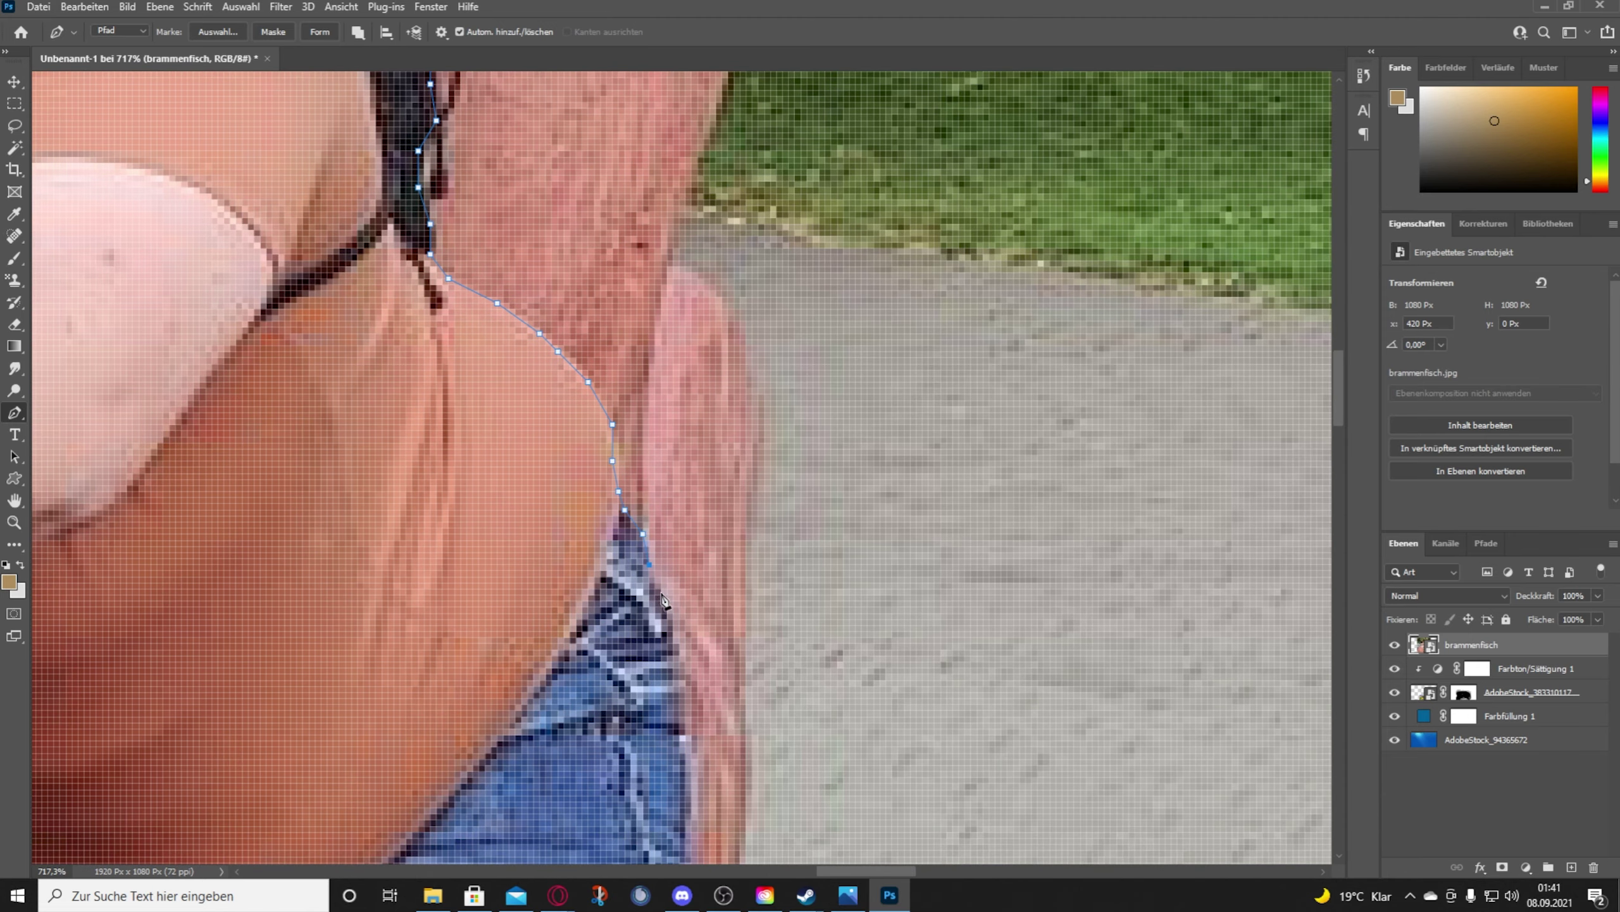
# Step: Extend the path along the lower arm toward the jeans
pyautogui.moveTo(681, 651); pyautogui.dragTo(655, 297)
pyautogui.click(656, 276)
pyautogui.click(662, 314)
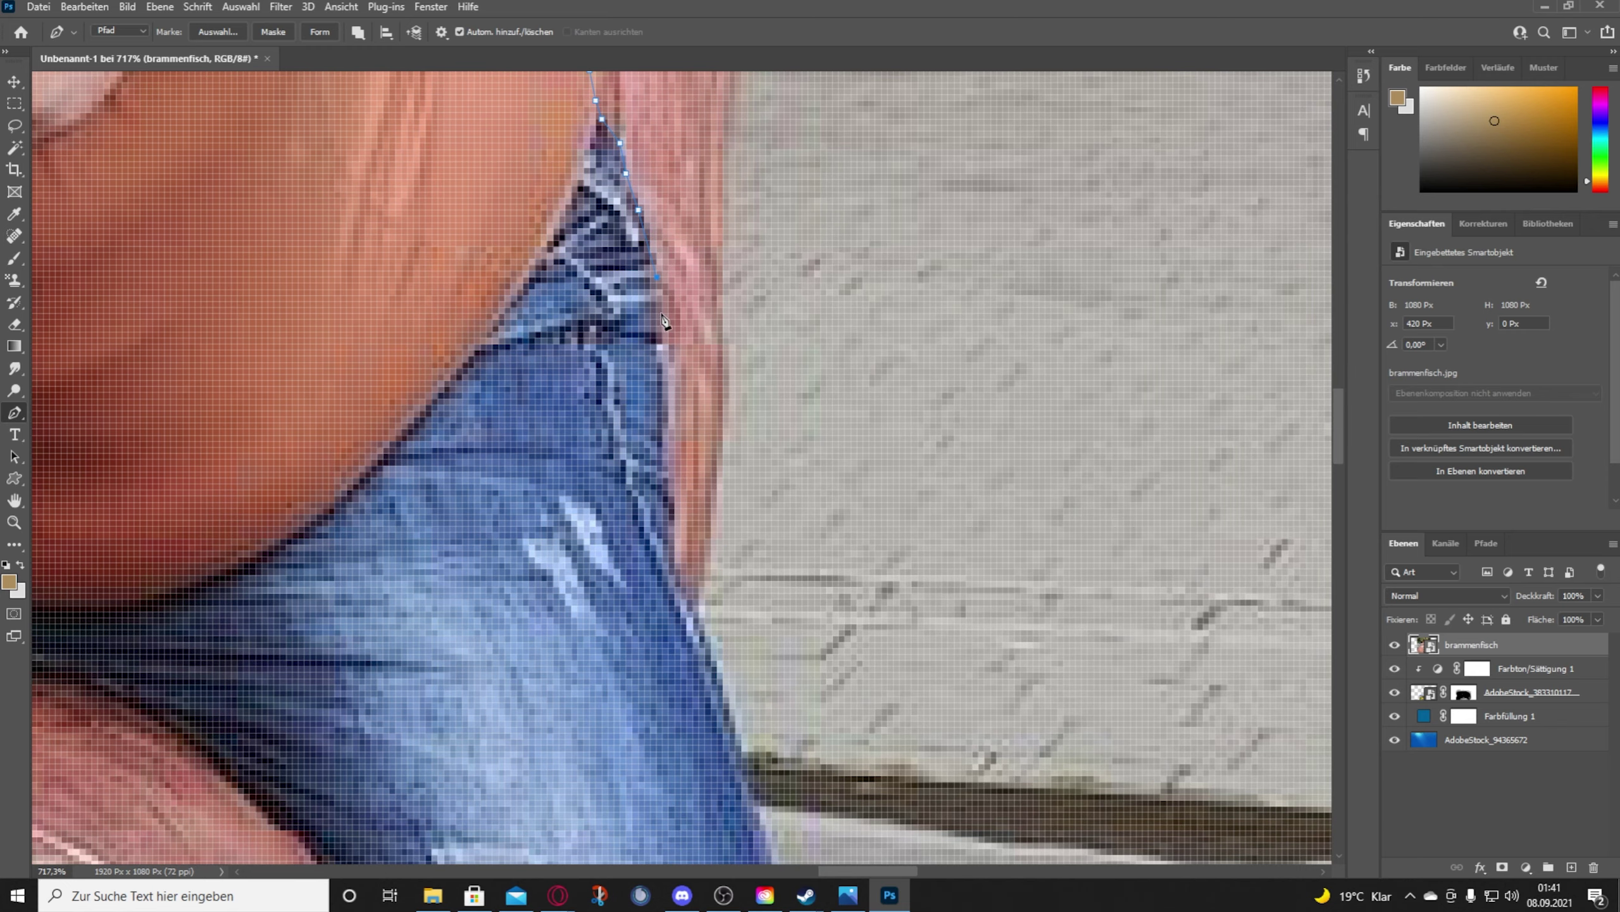
pyautogui.click(661, 347)
pyautogui.click(662, 355)
pyautogui.click(668, 398)
# Step: Trace the path down the edge of the jeans
pyautogui.click(687, 591)
pyautogui.moveTo(733, 650); pyautogui.dragTo(590, 275)
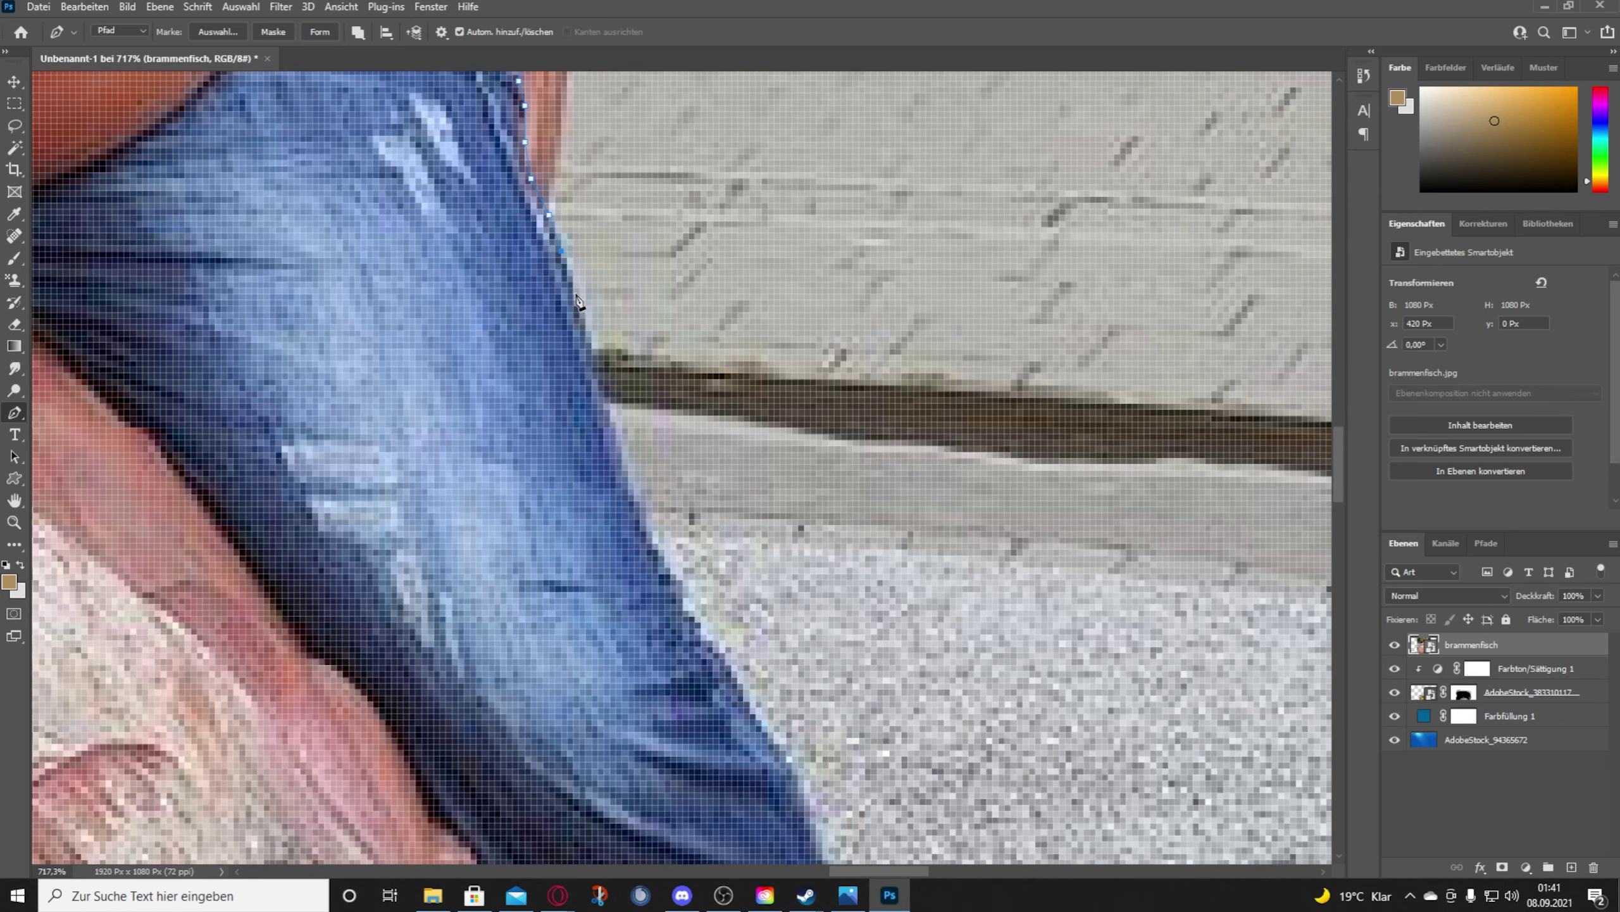
pyautogui.click(574, 294)
pyautogui.click(592, 373)
pyautogui.click(622, 452)
pyautogui.click(634, 488)
pyautogui.click(649, 542)
pyautogui.click(666, 574)
# Step: Cancel an accidentally started Free Transform without losing the path
pyautogui.moveTo(696, 613); pyautogui.dragTo(516, 246)
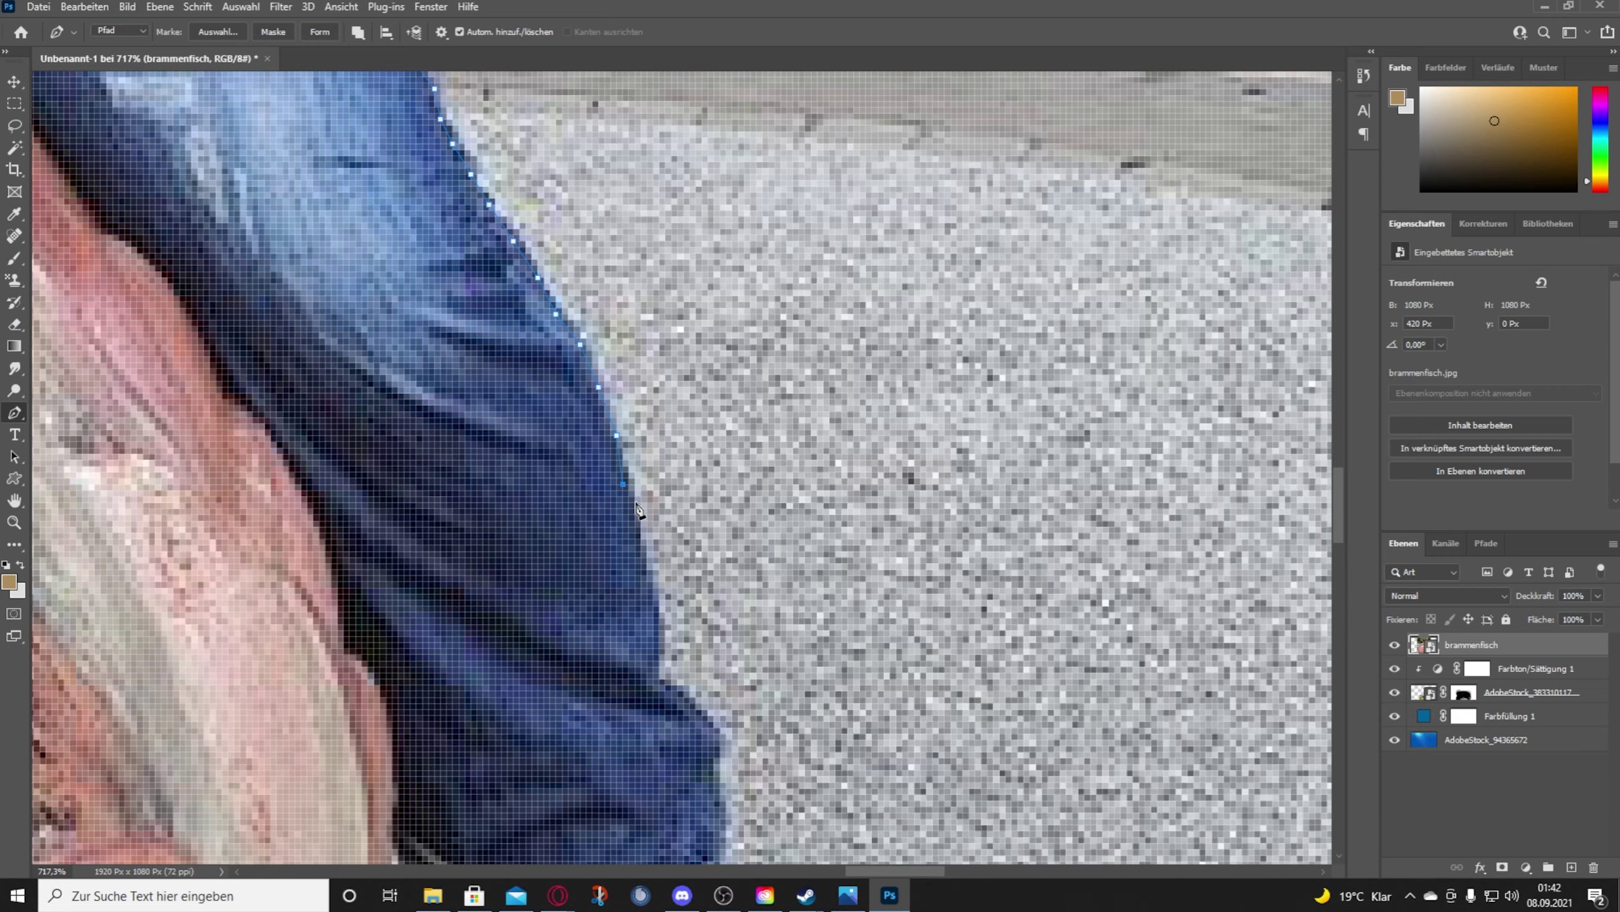
pyautogui.hotkey('ctrl', 't')
pyautogui.click(84, 6)
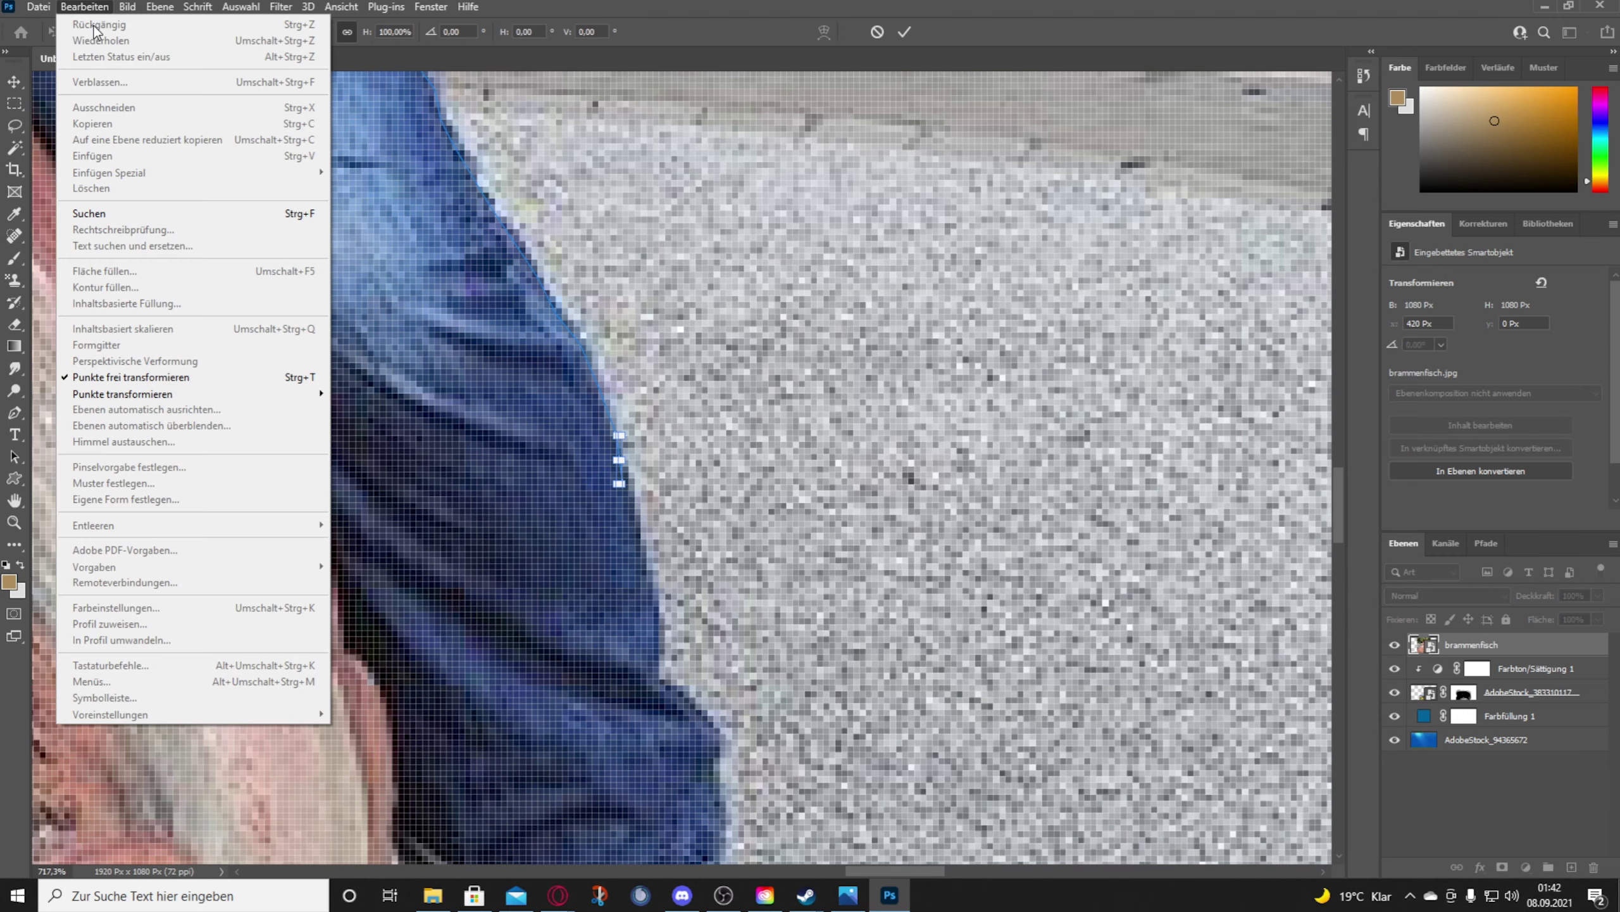
pyautogui.press('Escape')
pyautogui.press('Escape')
# Step: Continue the path down the jeans hem to the shoe
pyautogui.click(640, 562)
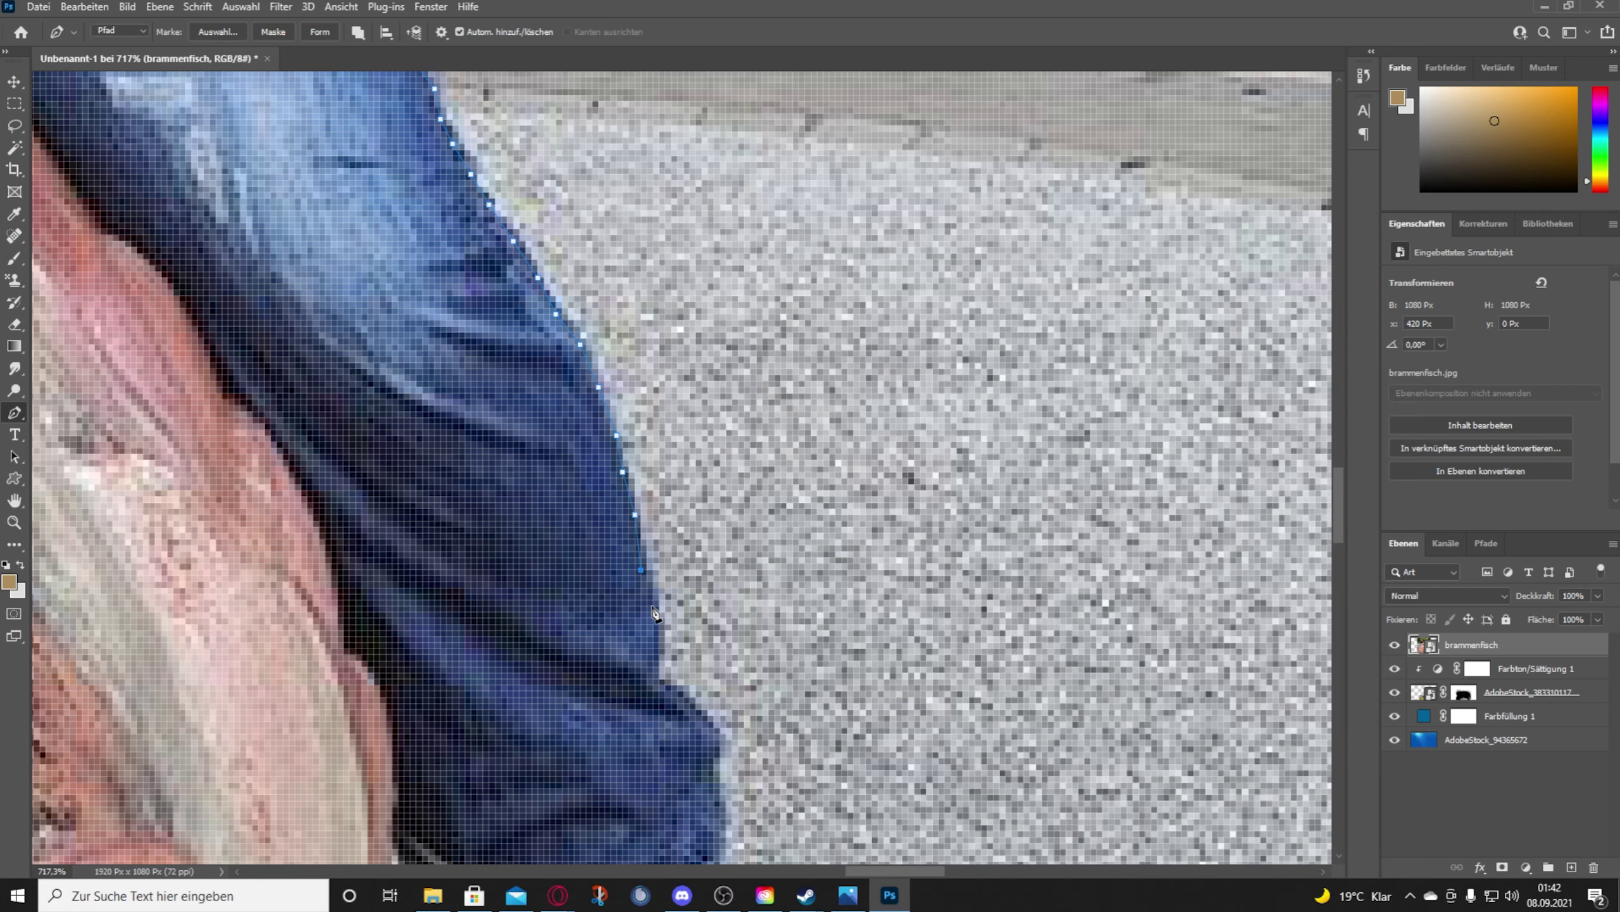
pyautogui.click(656, 614)
pyautogui.click(720, 712)
pyautogui.moveTo(719, 711); pyautogui.dragTo(535, 354)
pyautogui.click(559, 405)
pyautogui.click(555, 449)
pyautogui.click(560, 487)
pyautogui.click(561, 560)
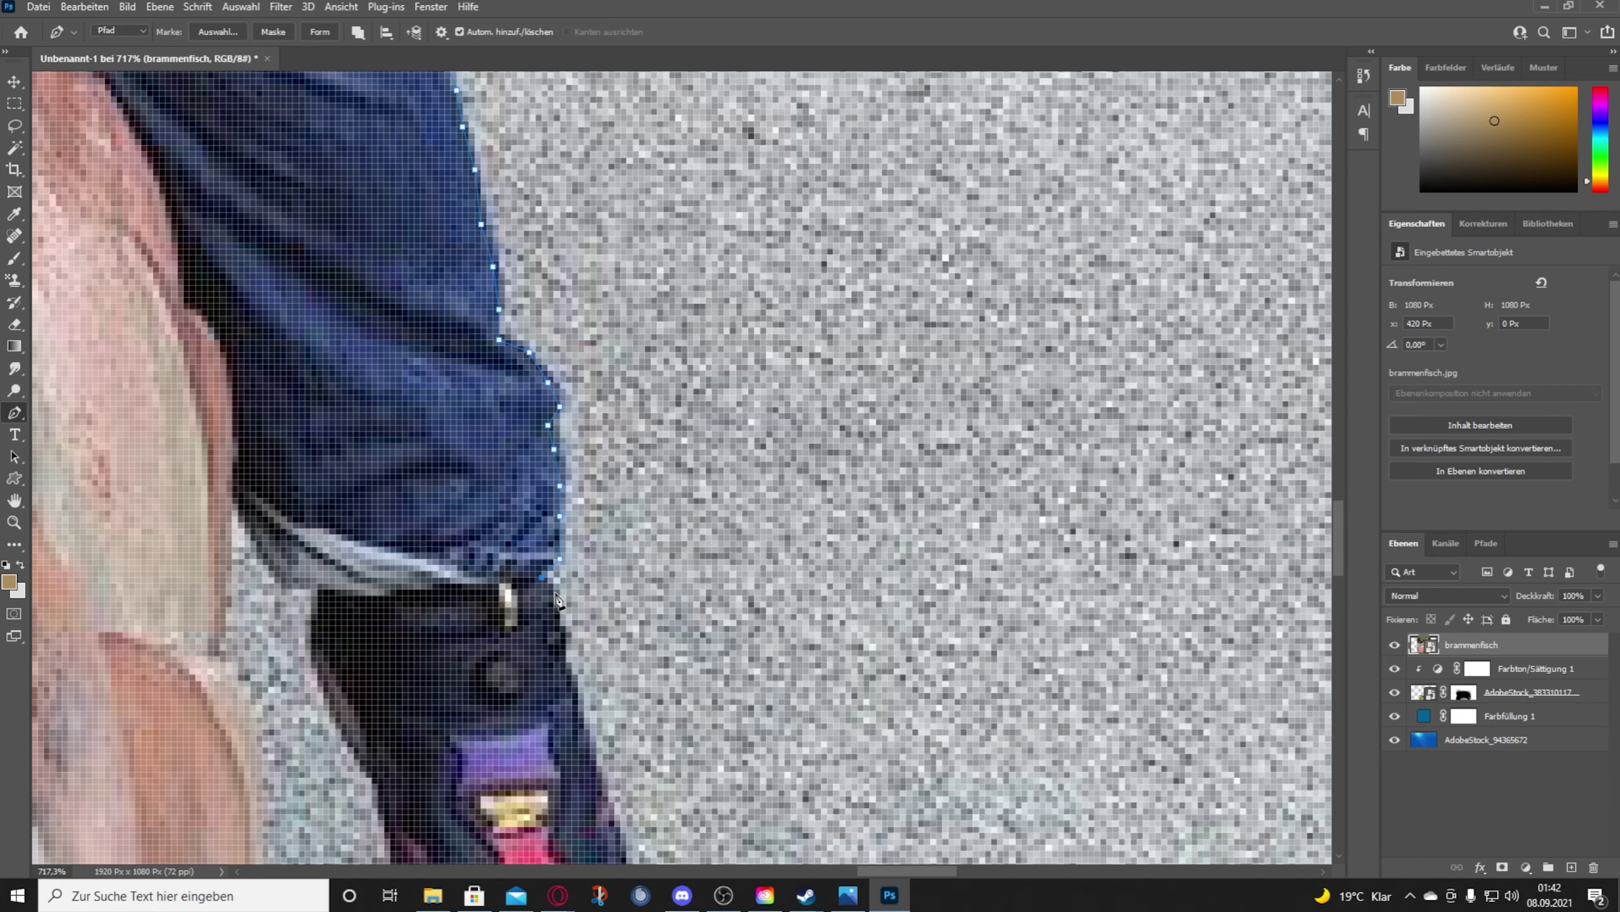
pyautogui.moveTo(555, 596); pyautogui.dragTo(505, 316)
# Step: Trace the path along the shoe and down its right edge
pyautogui.click(517, 370)
pyautogui.click(531, 437)
pyautogui.click(566, 541)
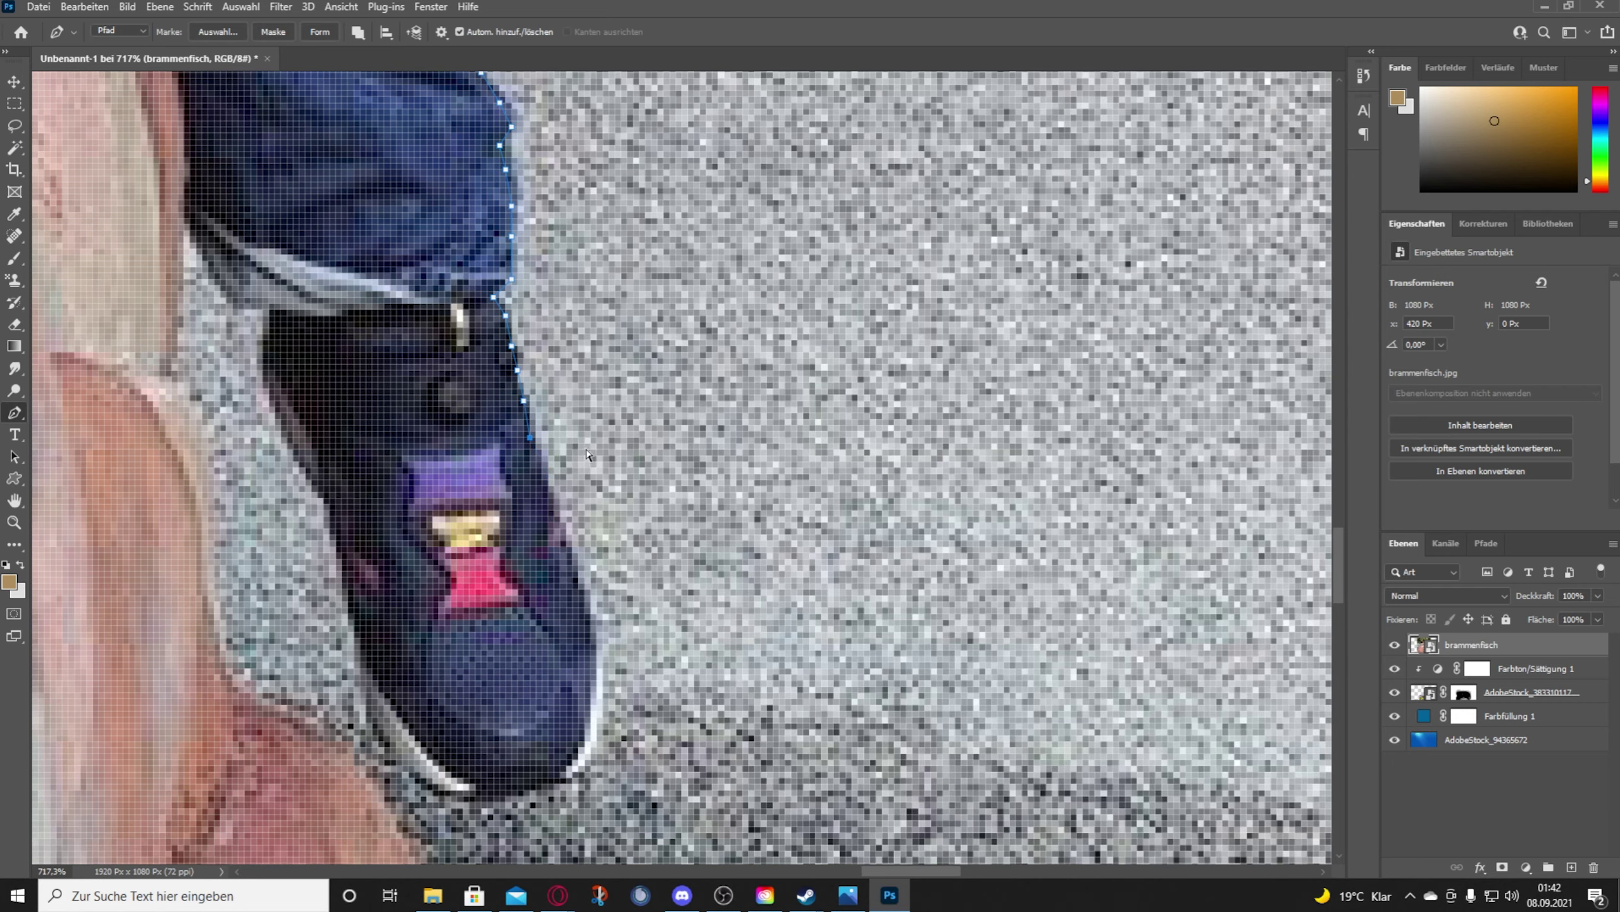
pyautogui.click(542, 485)
pyautogui.click(560, 528)
pyautogui.click(578, 577)
pyautogui.click(597, 669)
# Step: Trace the path around the shoe's toe and up its left side
pyautogui.click(590, 753)
pyautogui.click(531, 803)
pyautogui.click(421, 782)
pyautogui.click(366, 723)
pyautogui.click(348, 613)
pyautogui.click(324, 528)
pyautogui.click(287, 443)
# Step: Extend the path up the inner edge of the leg
pyautogui.scroll(-3, 298, 468)
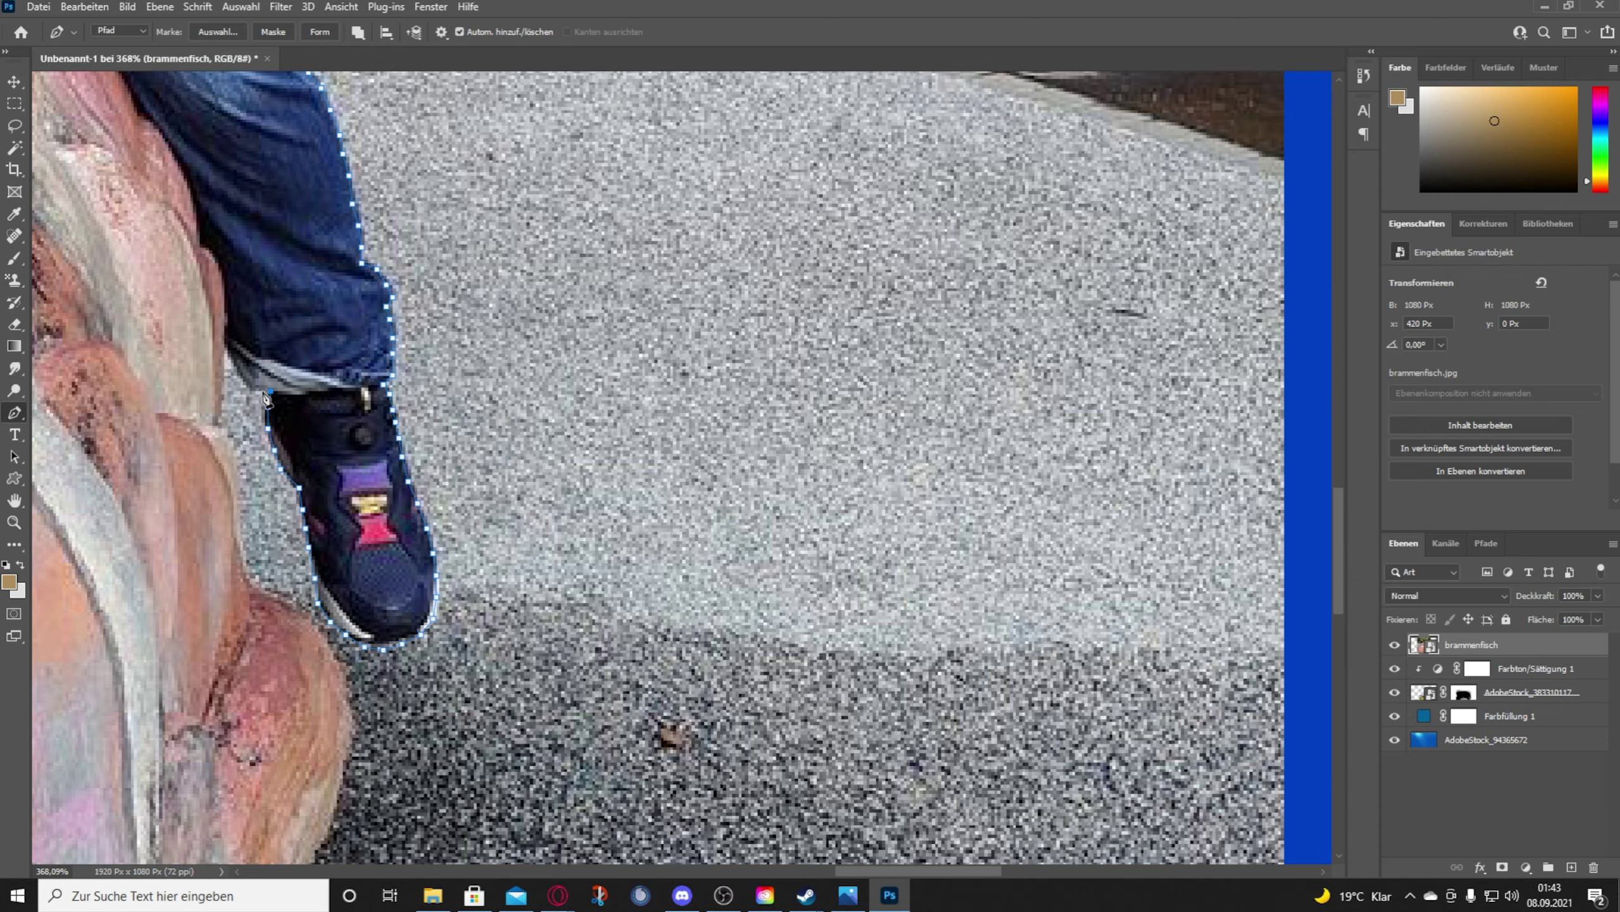
pyautogui.click(236, 371)
pyautogui.click(227, 322)
pyautogui.click(224, 281)
pyautogui.click(207, 249)
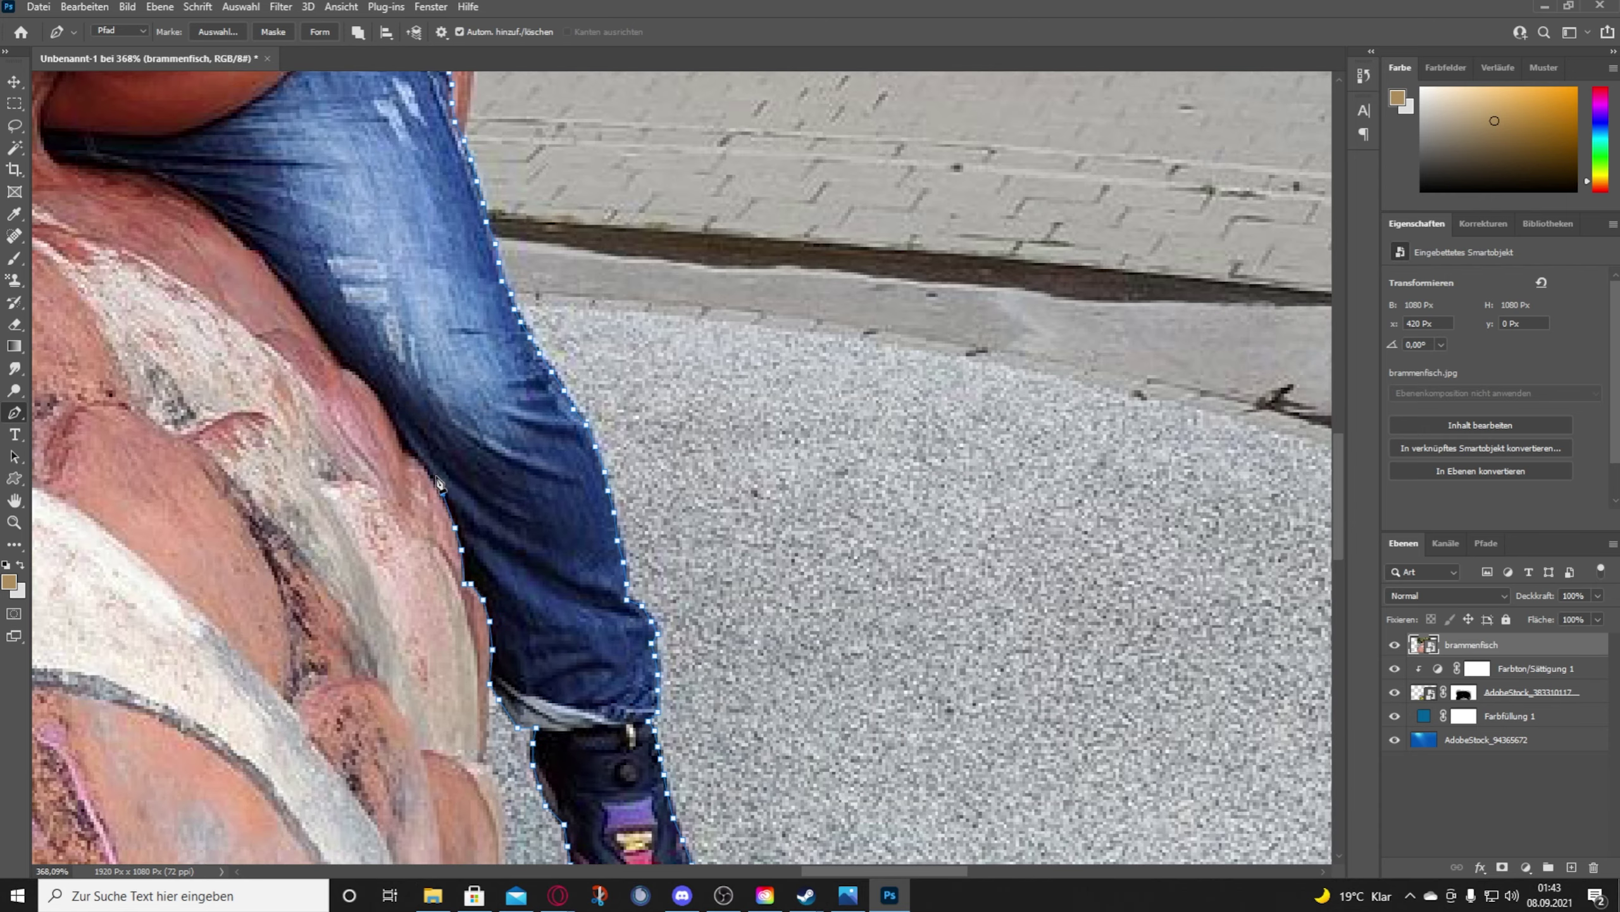
# Step: Trace where the body meets the sculpture and close the path at the hand
pyautogui.moveTo(349, 377); pyautogui.dragTo(654, 383)
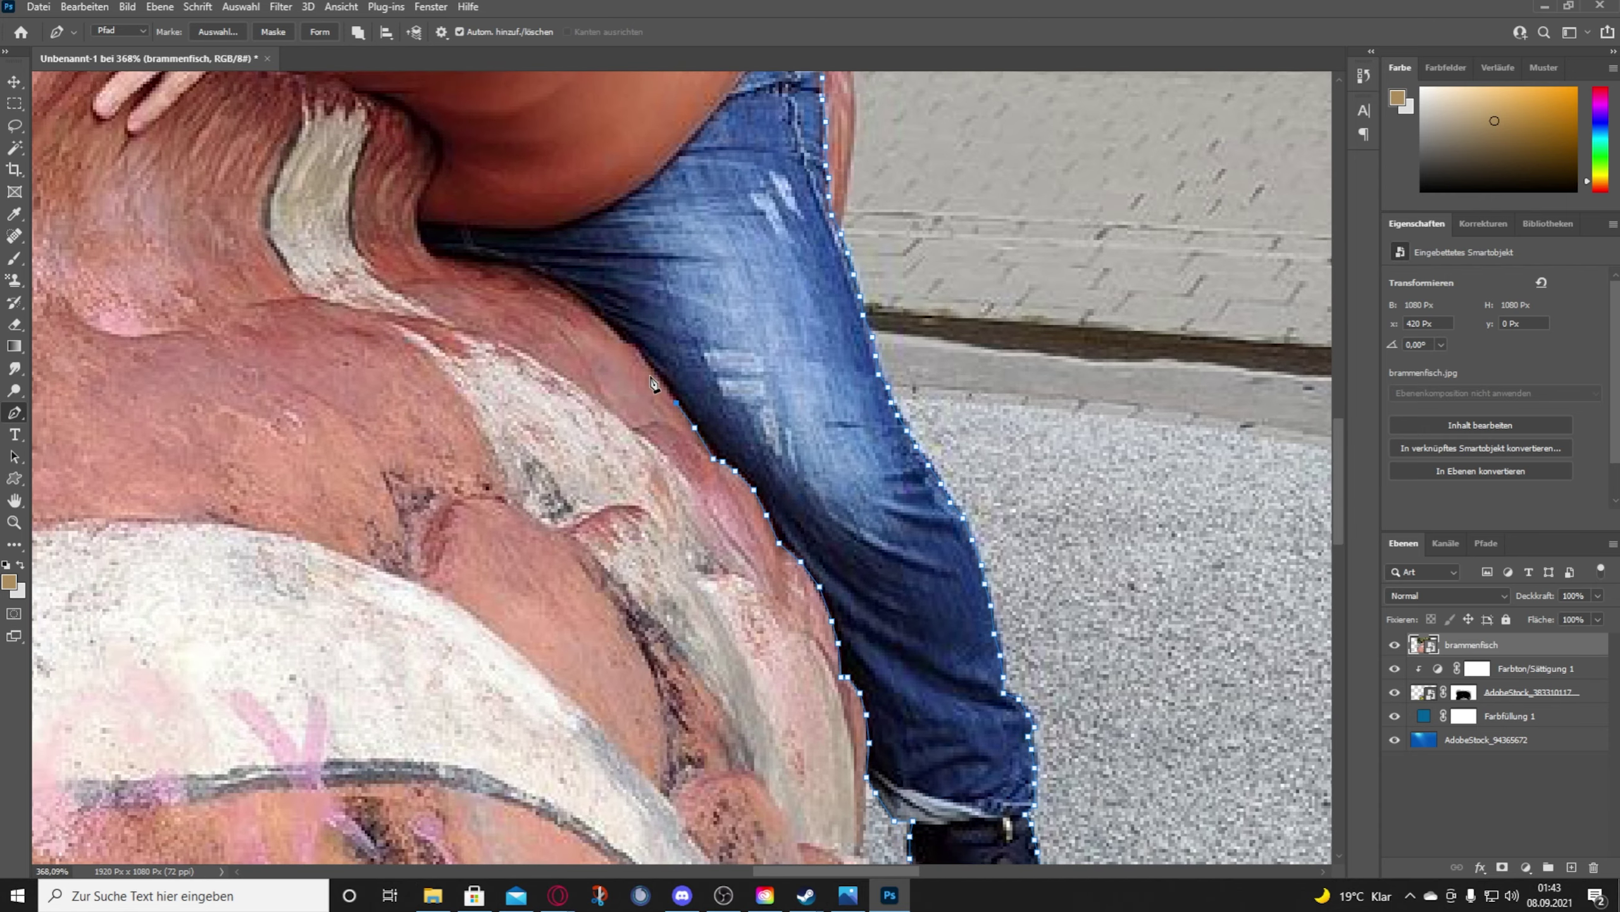
pyautogui.scroll(5, 393, 445)
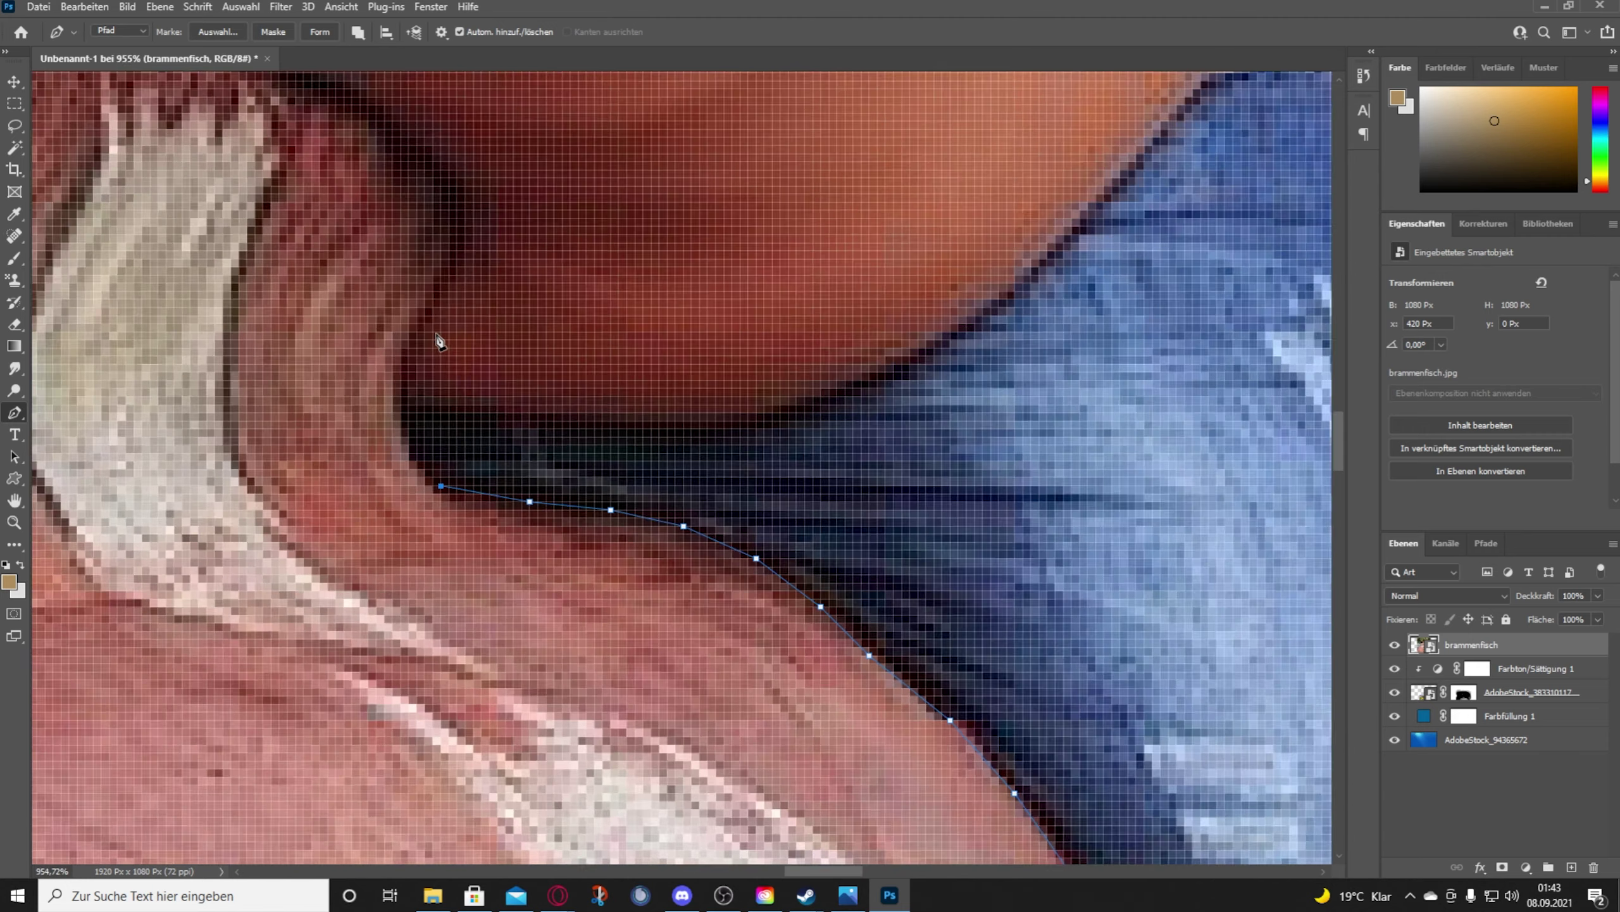
pyautogui.click(462, 182)
pyautogui.scroll(-3, 462, 182)
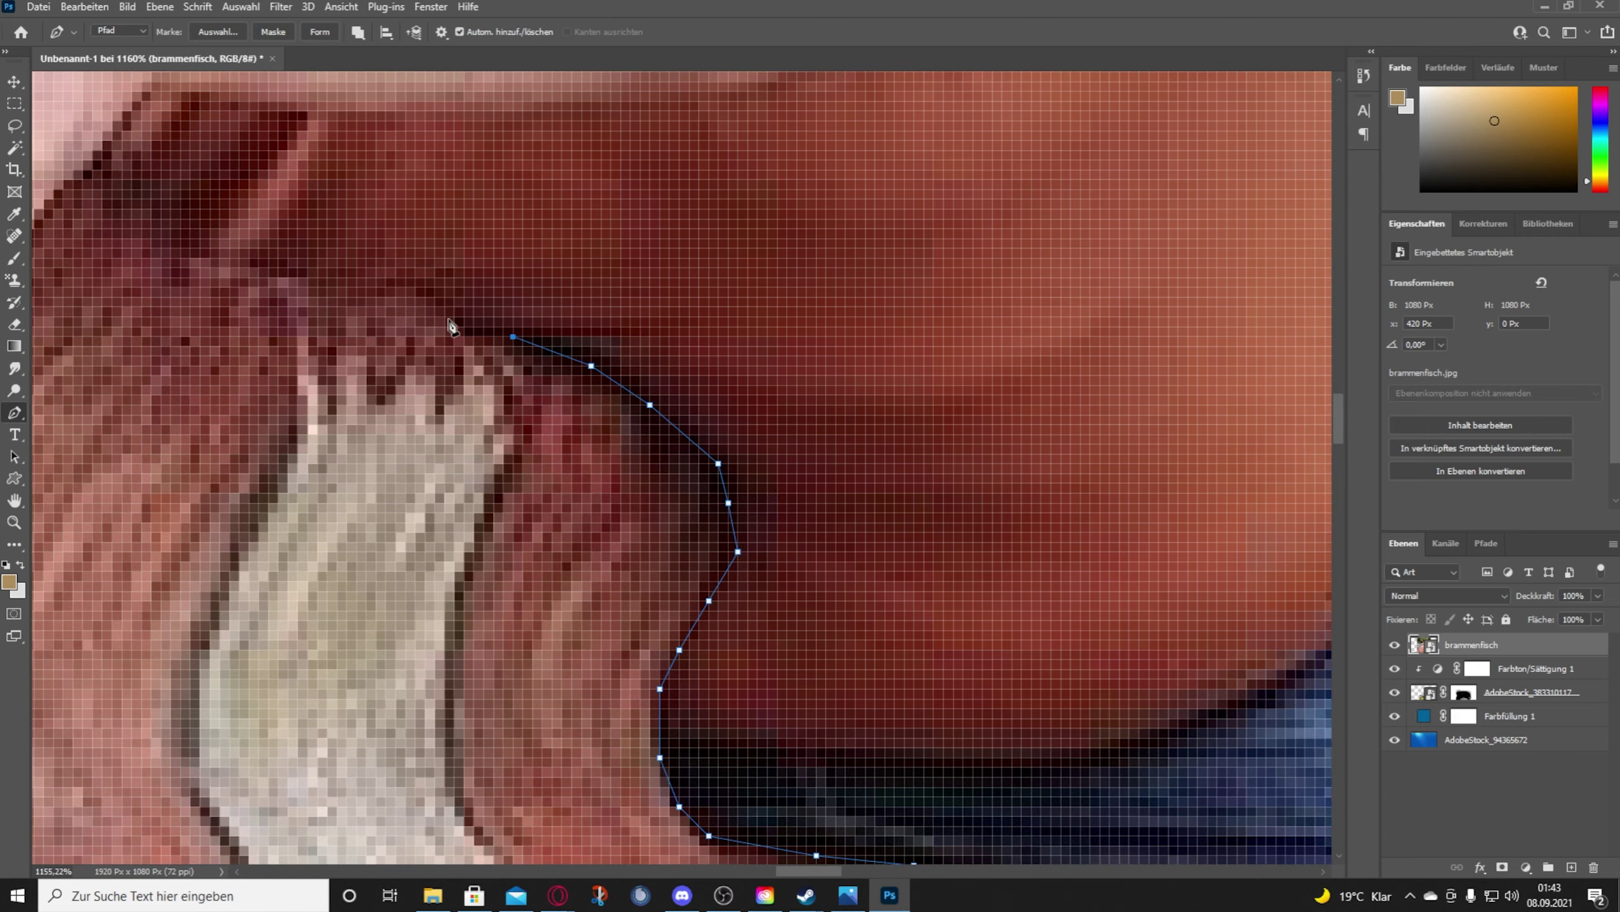
pyautogui.click(415, 306)
pyautogui.scroll(-2, 415, 306)
pyautogui.scroll(1, 559, 376)
pyautogui.click(559, 376)
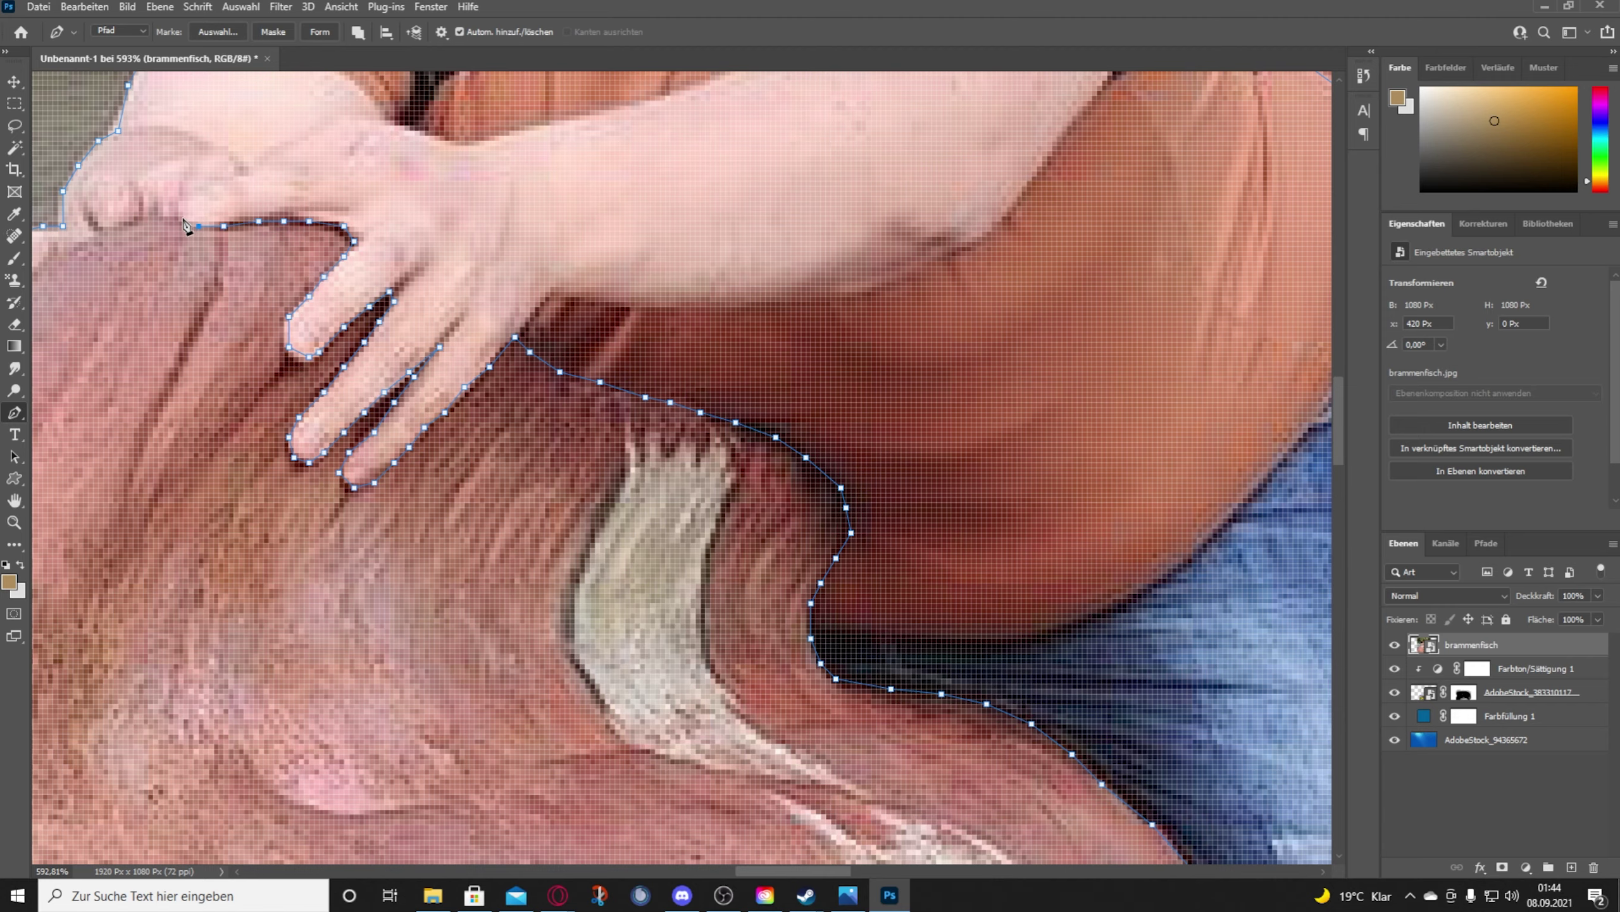
pyautogui.moveTo(287, 228); pyautogui.dragTo(406, 387)
pyautogui.click(246, 455)
pyautogui.scroll(-10, 574, 426)
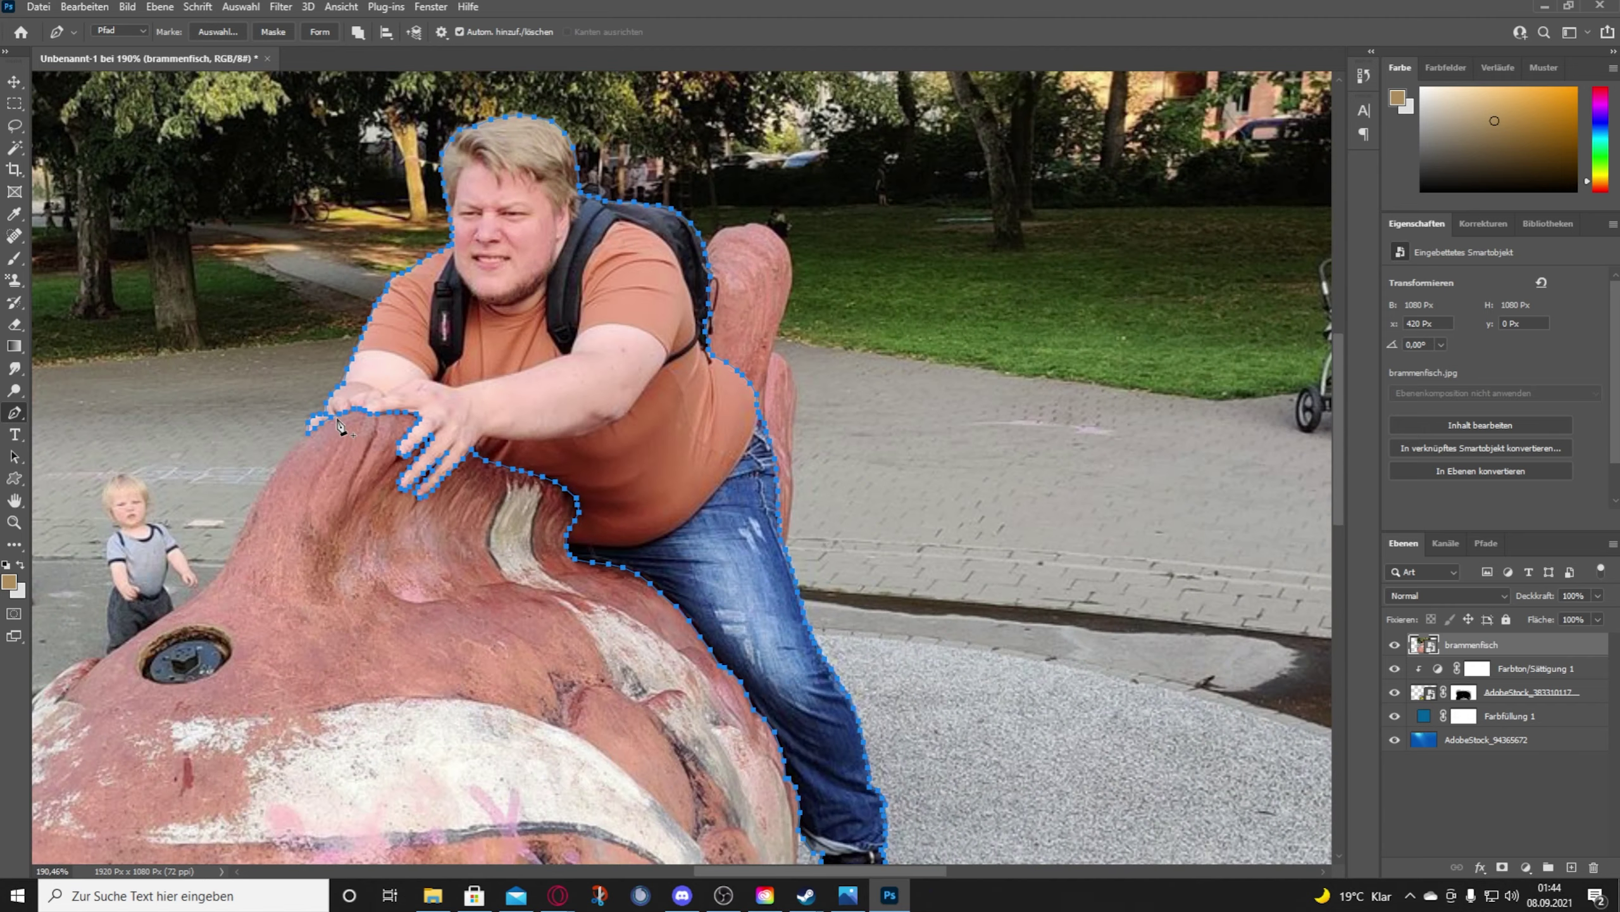
# Step: Convert the closed path into a vector mask and add a new empty layer above the man
pyautogui.click(1503, 867)
pyautogui.click(1503, 867)
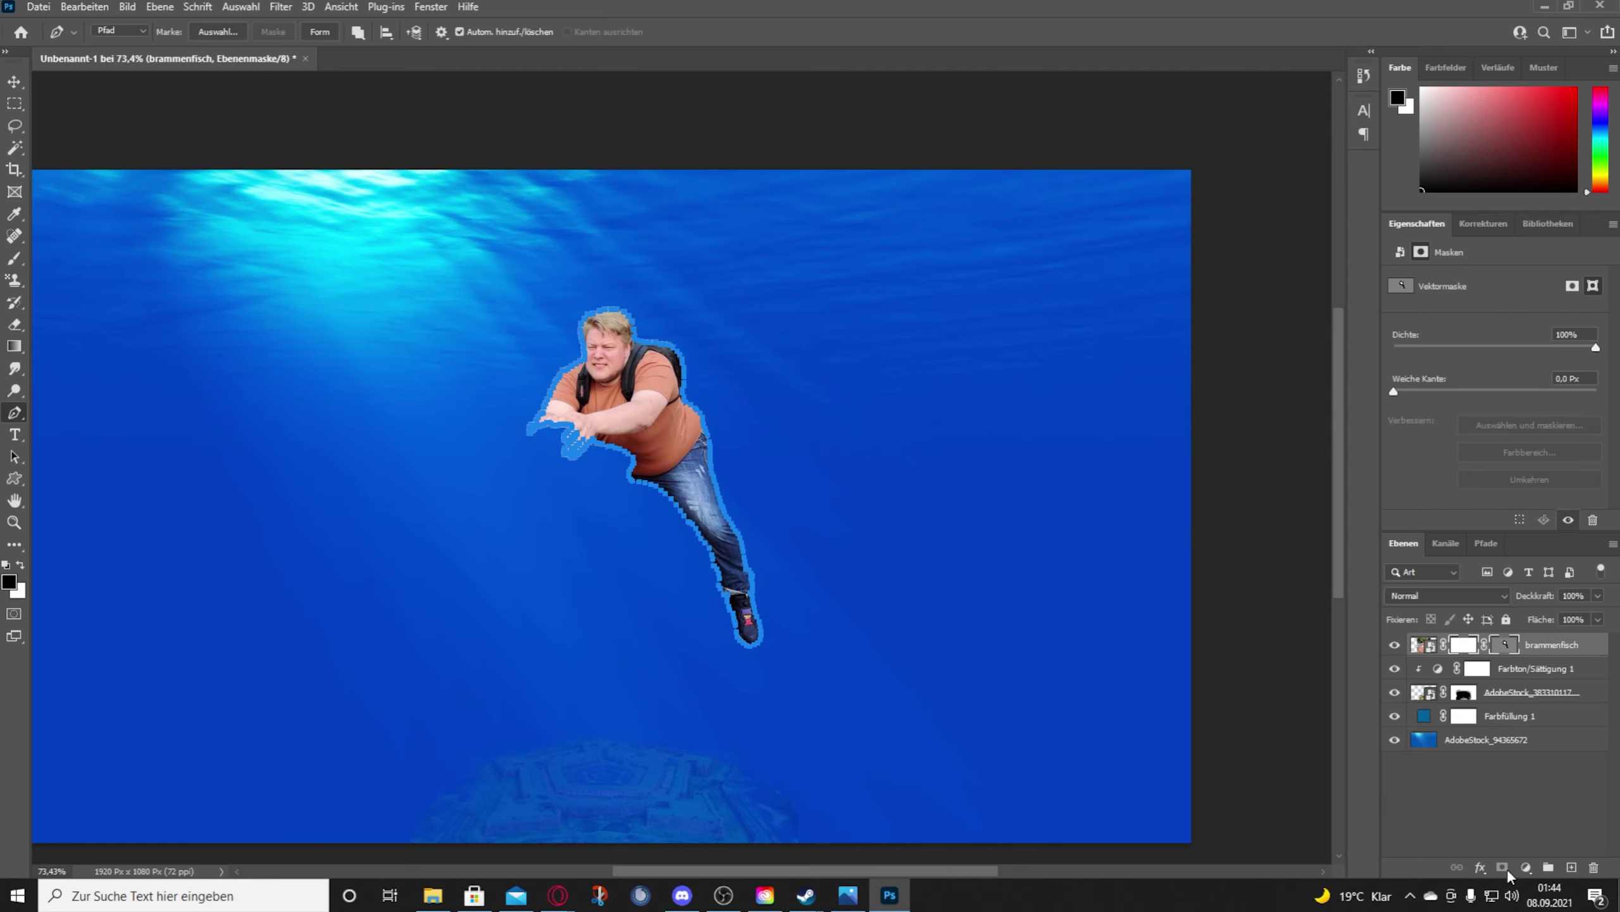
pyautogui.press('m')
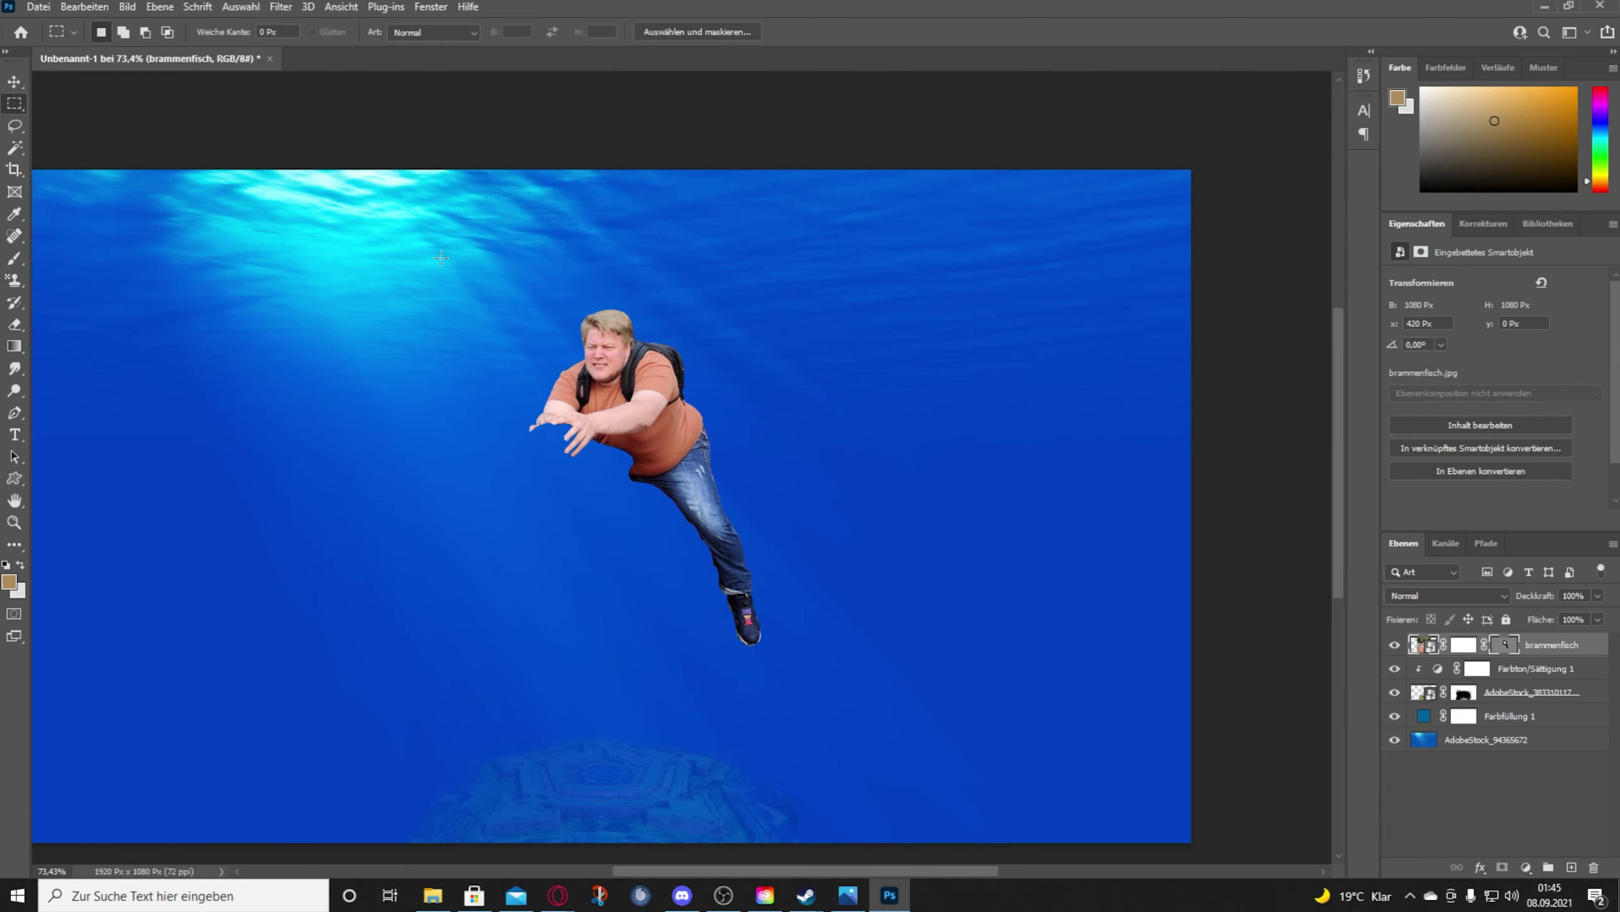
pyautogui.hotkey('ctrl', 'shift', 'alt', 'n')
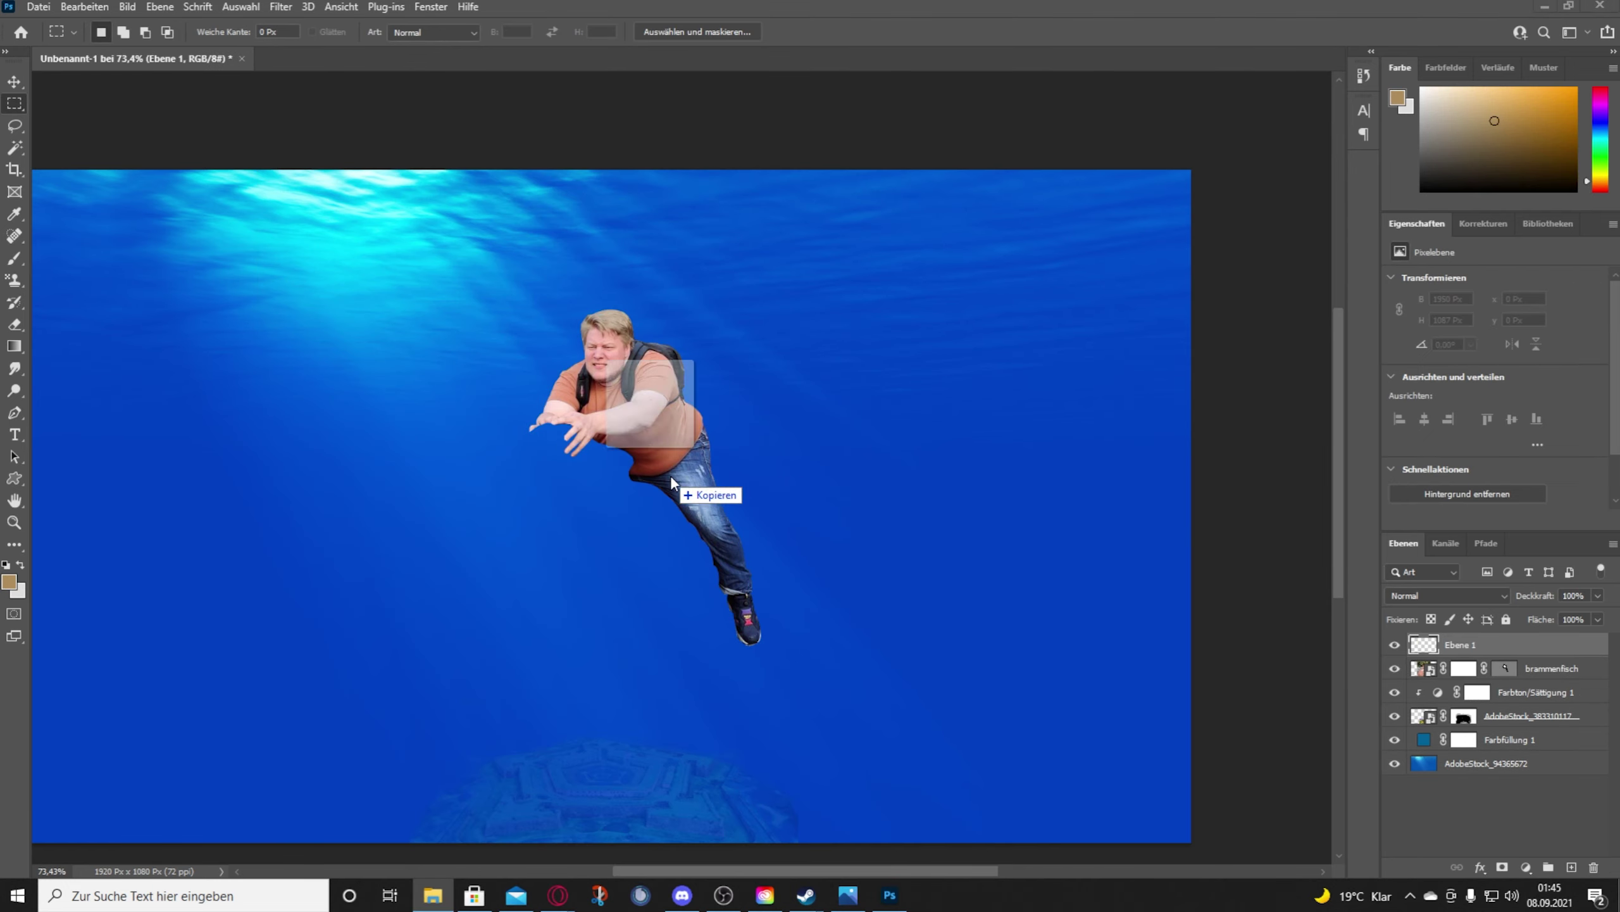
# Step: Place the clownfish photo and lower its layer opacity to 29%
pyautogui.moveTo(671, 474); pyautogui.dragTo(834, 482)
pyautogui.press('Return')
pyautogui.click(1598, 595)
pyautogui.moveTo(1603, 614); pyautogui.dragTo(1542, 618)
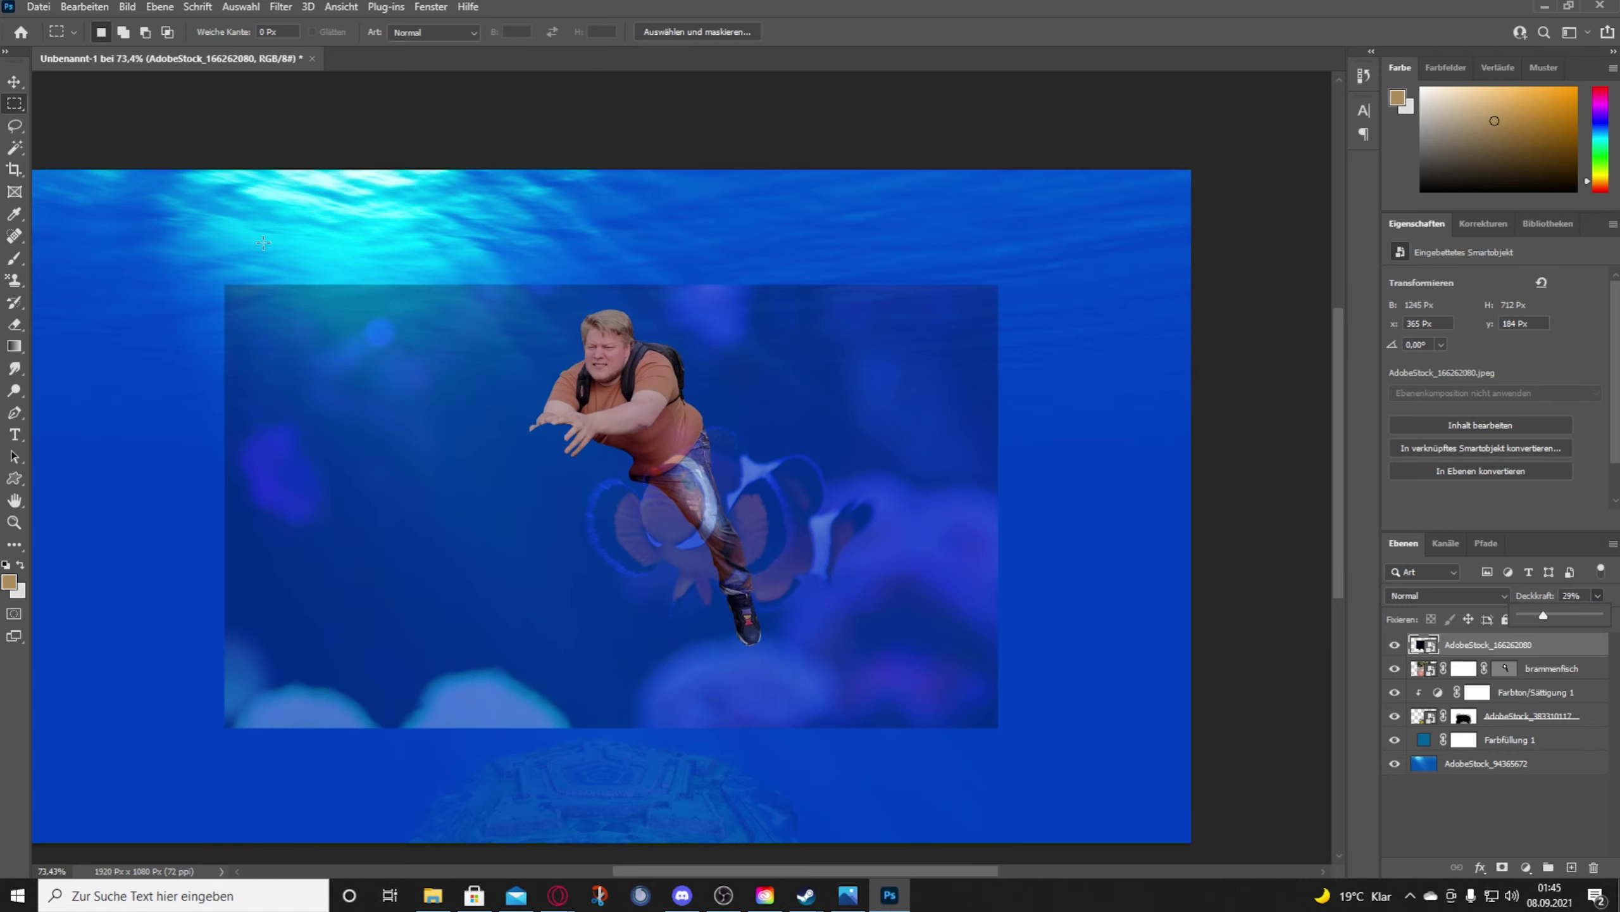
pyautogui.press('v')
pyautogui.moveTo(882, 495); pyautogui.dragTo(719, 486)
# Step: Scale the clownfish to about 137% beneath the man's hands and restore 100% opacity
pyautogui.hotkey('ctrl', 't')
pyautogui.moveTo(831, 277); pyautogui.dragTo(1121, 108)
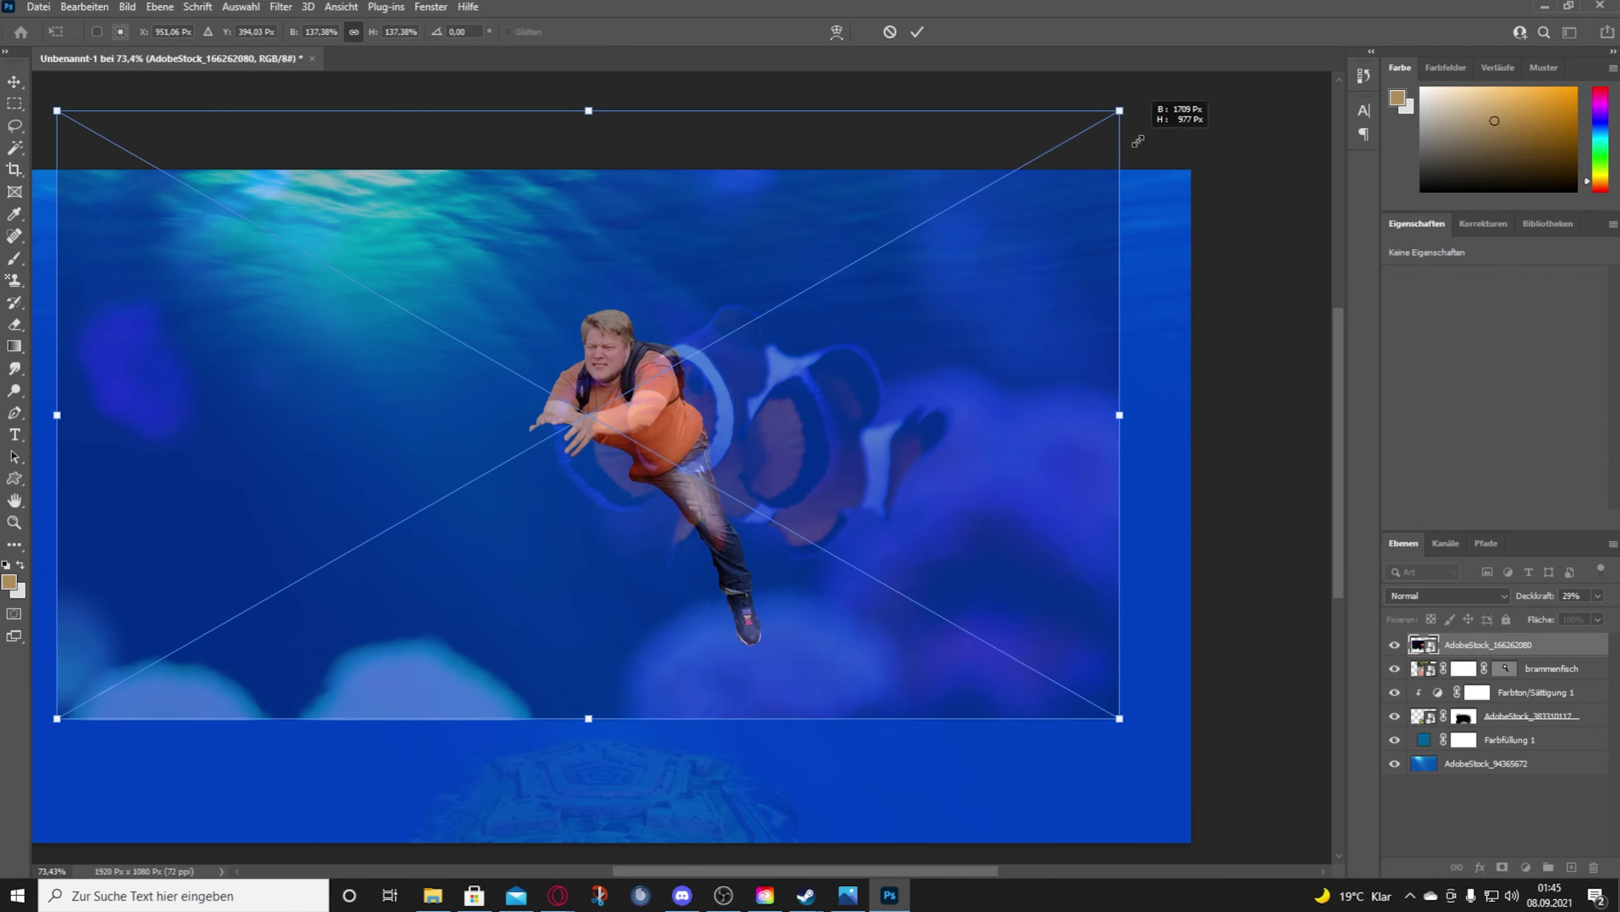
pyautogui.moveTo(992, 300); pyautogui.dragTo(809, 394)
pyautogui.press('Return')
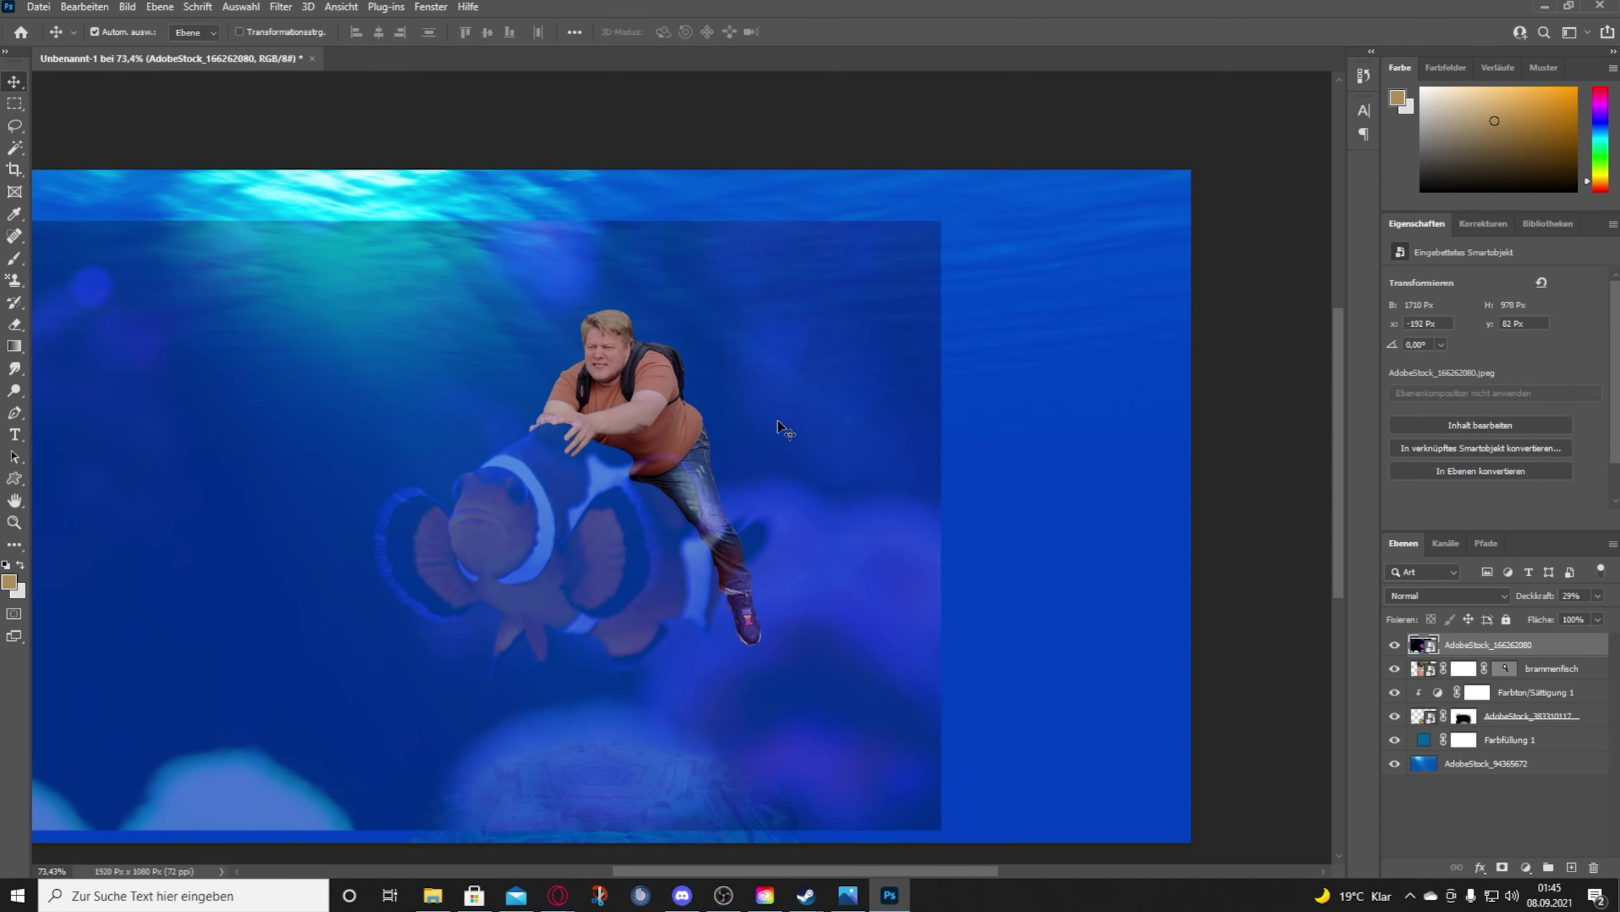
pyautogui.moveTo(1594, 619); pyautogui.dragTo(1610, 617)
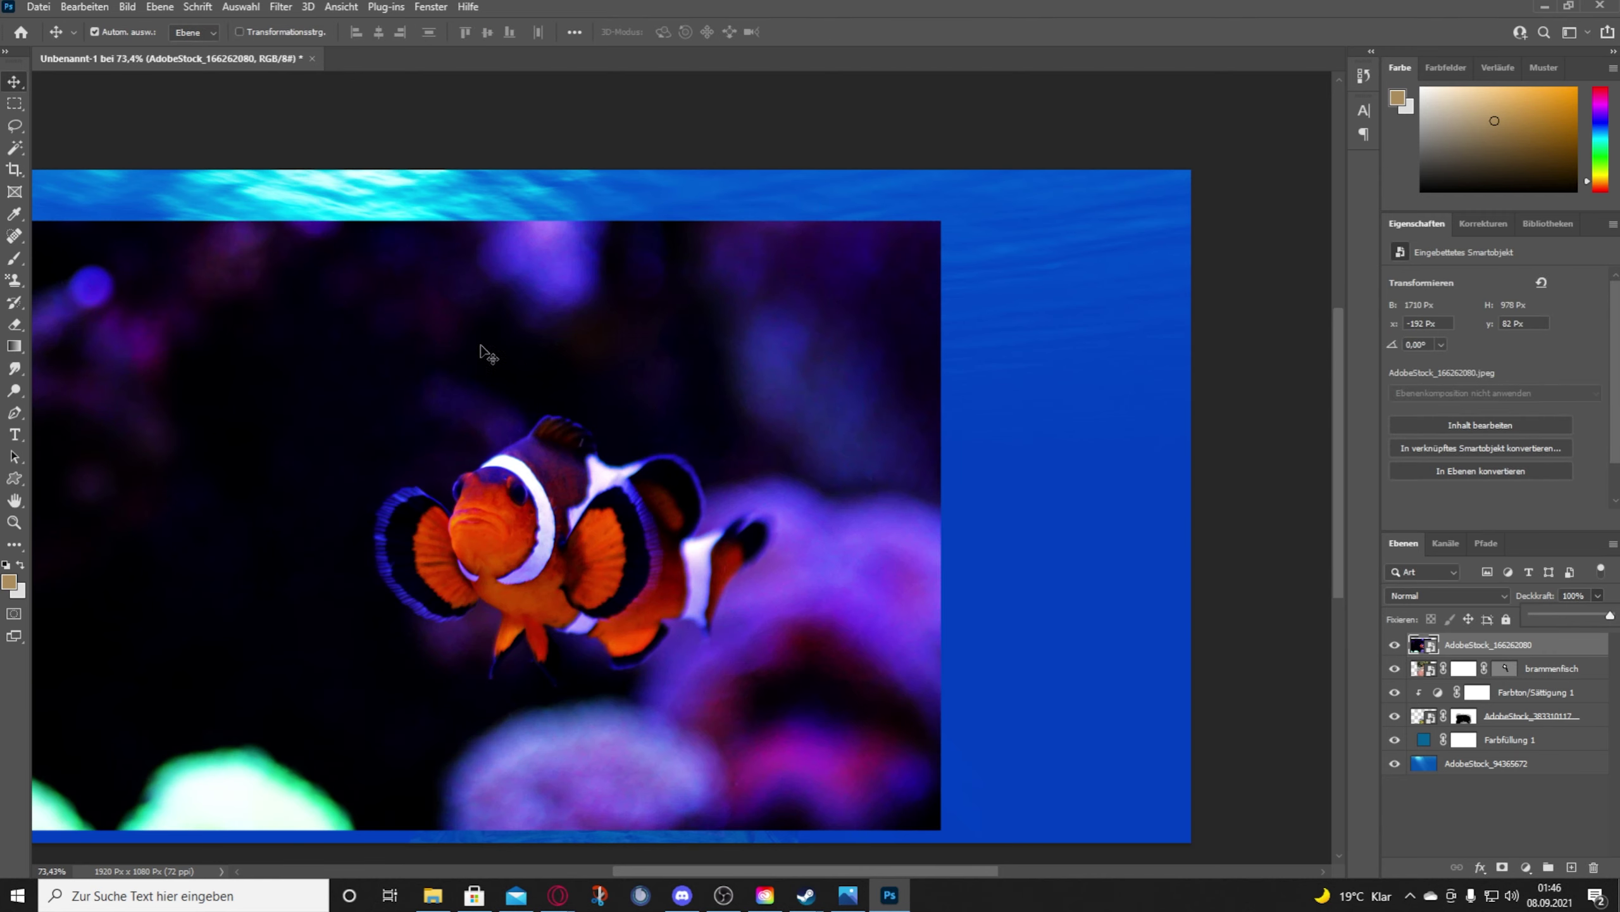
pyautogui.press('p')
pyautogui.scroll(3, 534, 559)
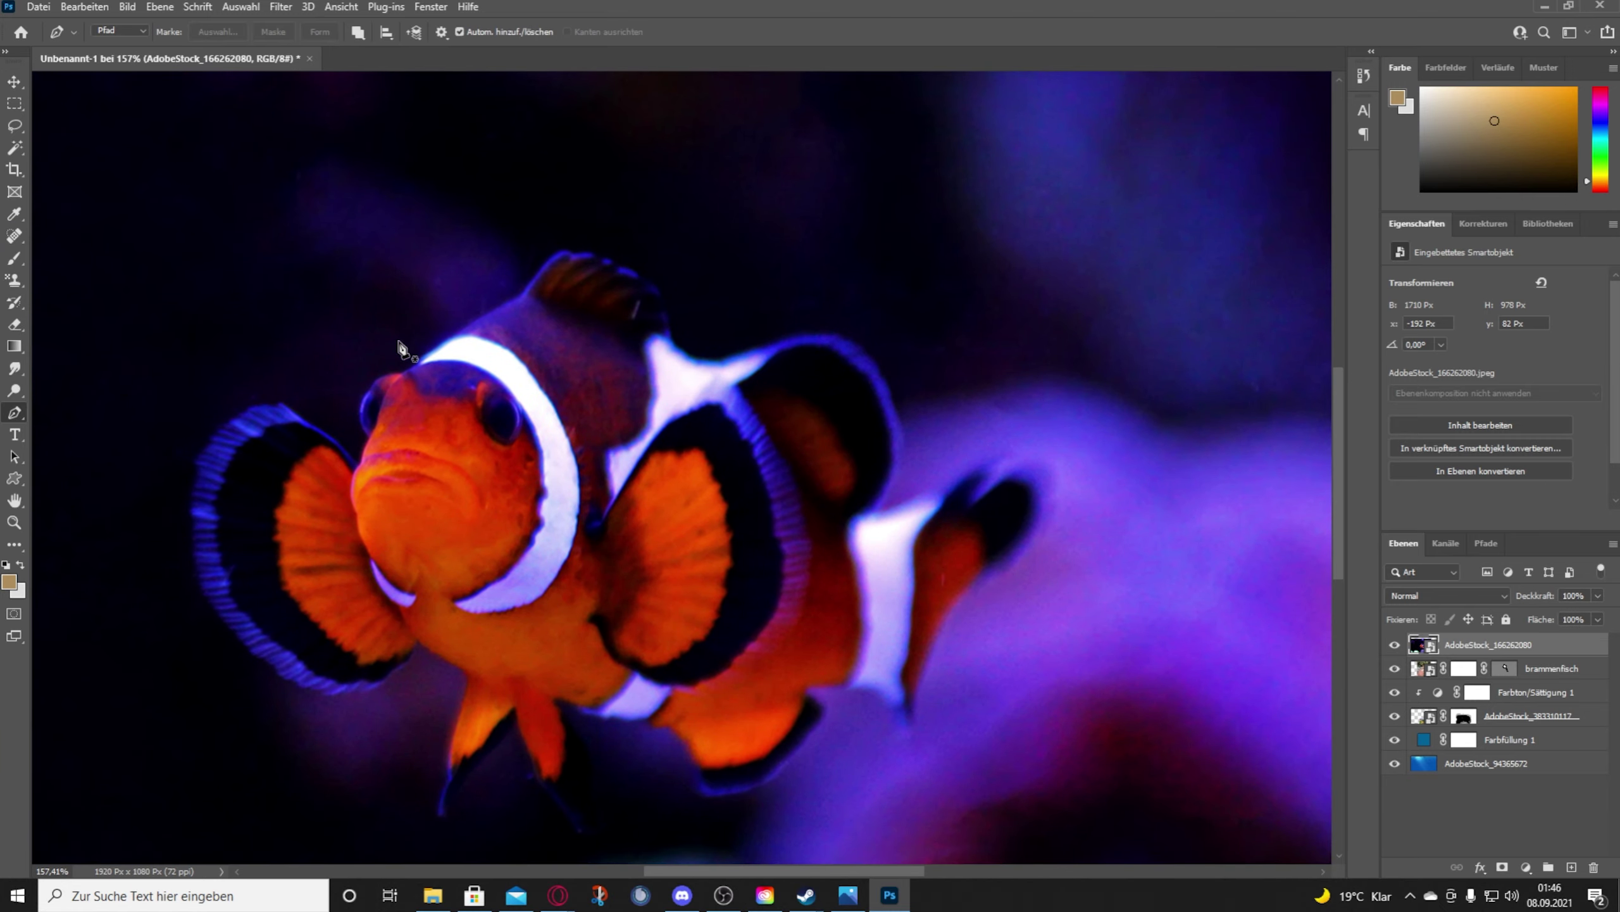
# Step: Magic Wand-select the clownfish, adding its white stripes and orange-and-black tail fin
pyautogui.click(130, 7)
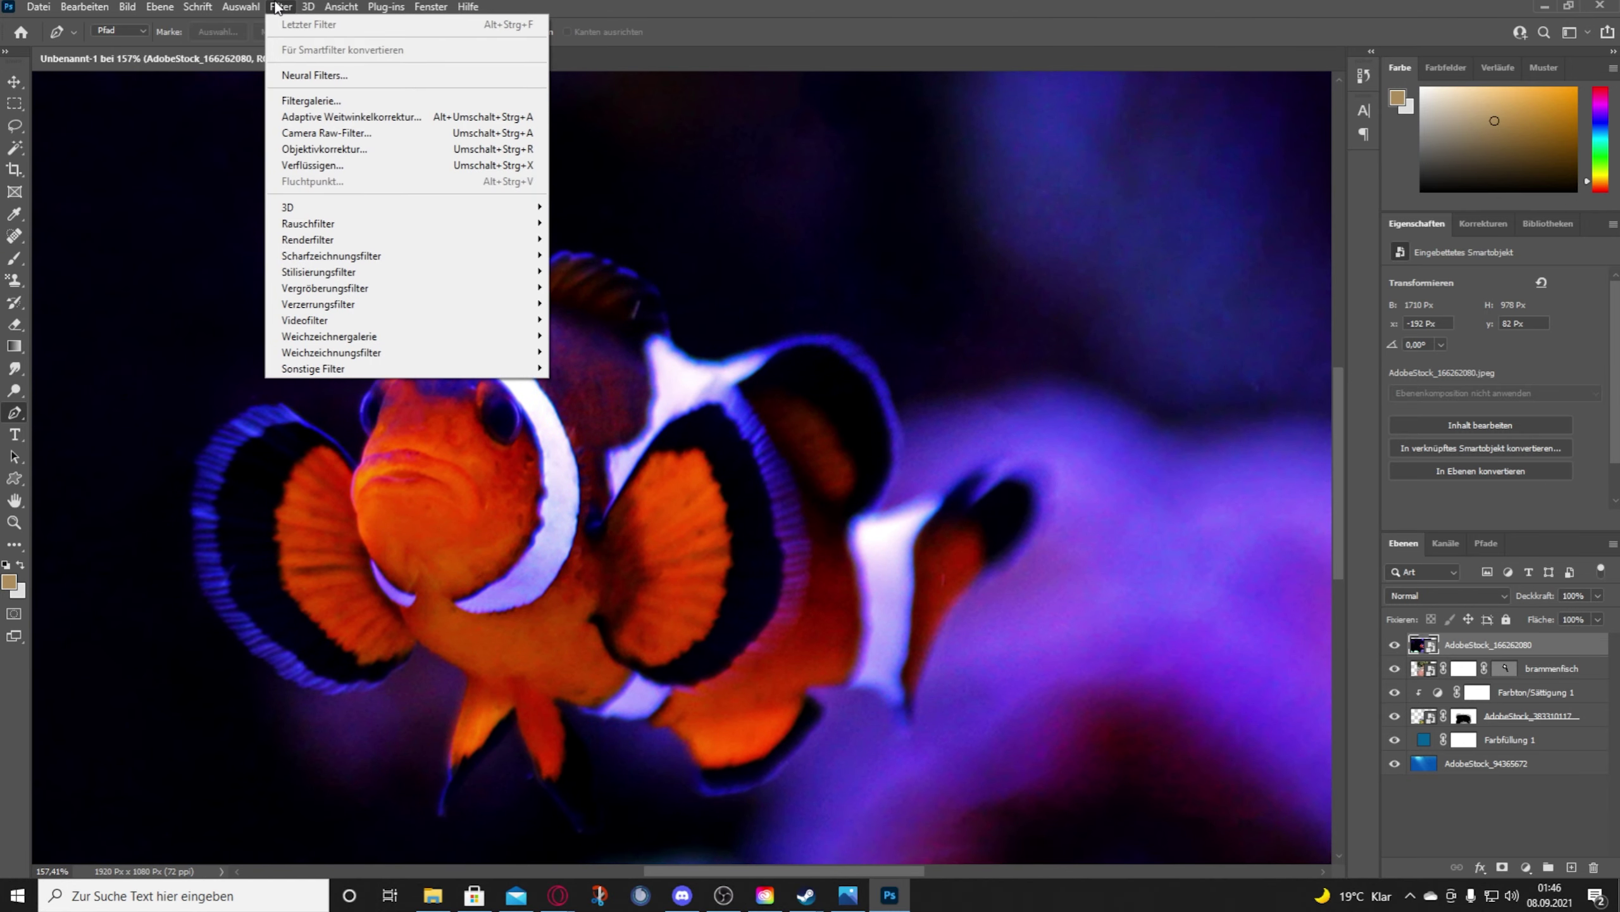
pyautogui.click(247, 203)
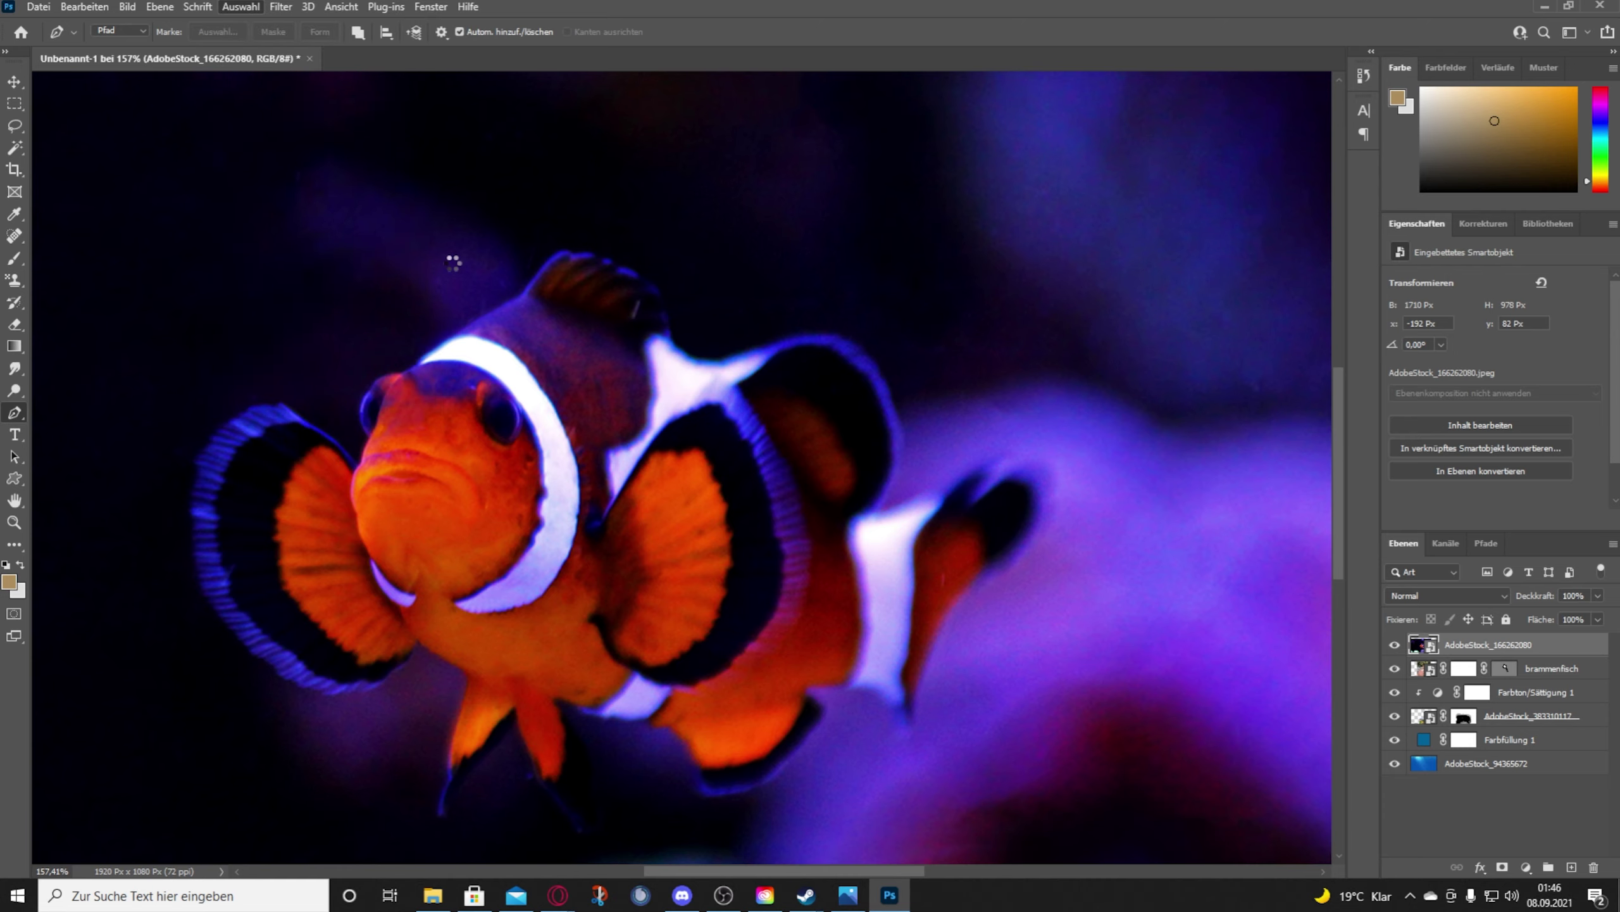
pyautogui.scroll(-1, 368, 295)
pyautogui.click(18, 150)
pyautogui.click(756, 475)
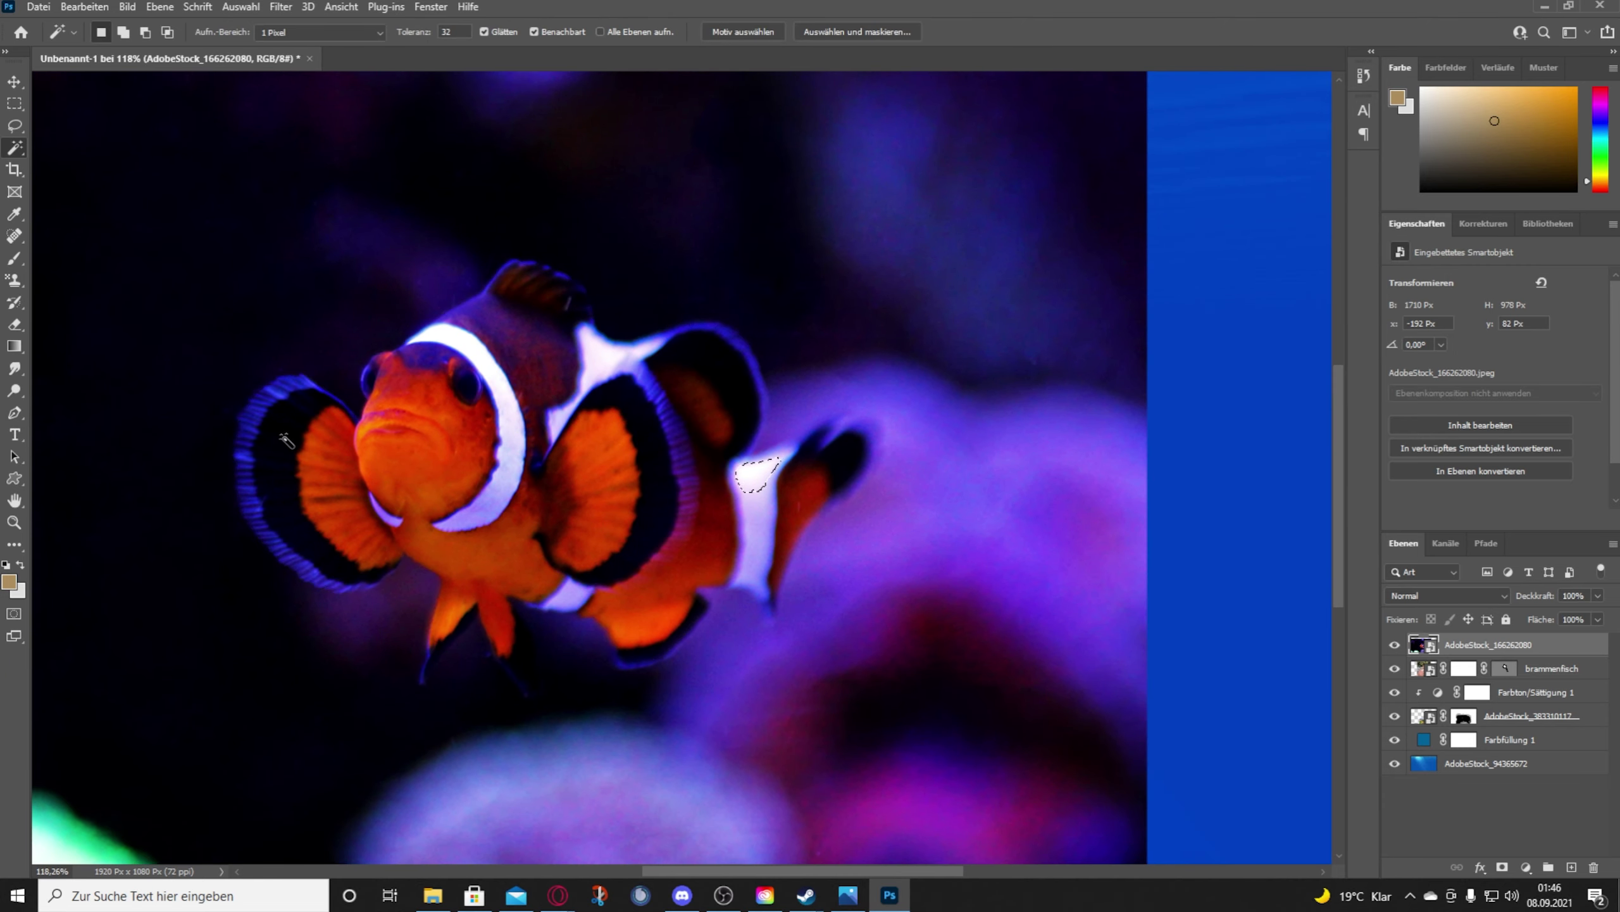
pyautogui.click(240, 7)
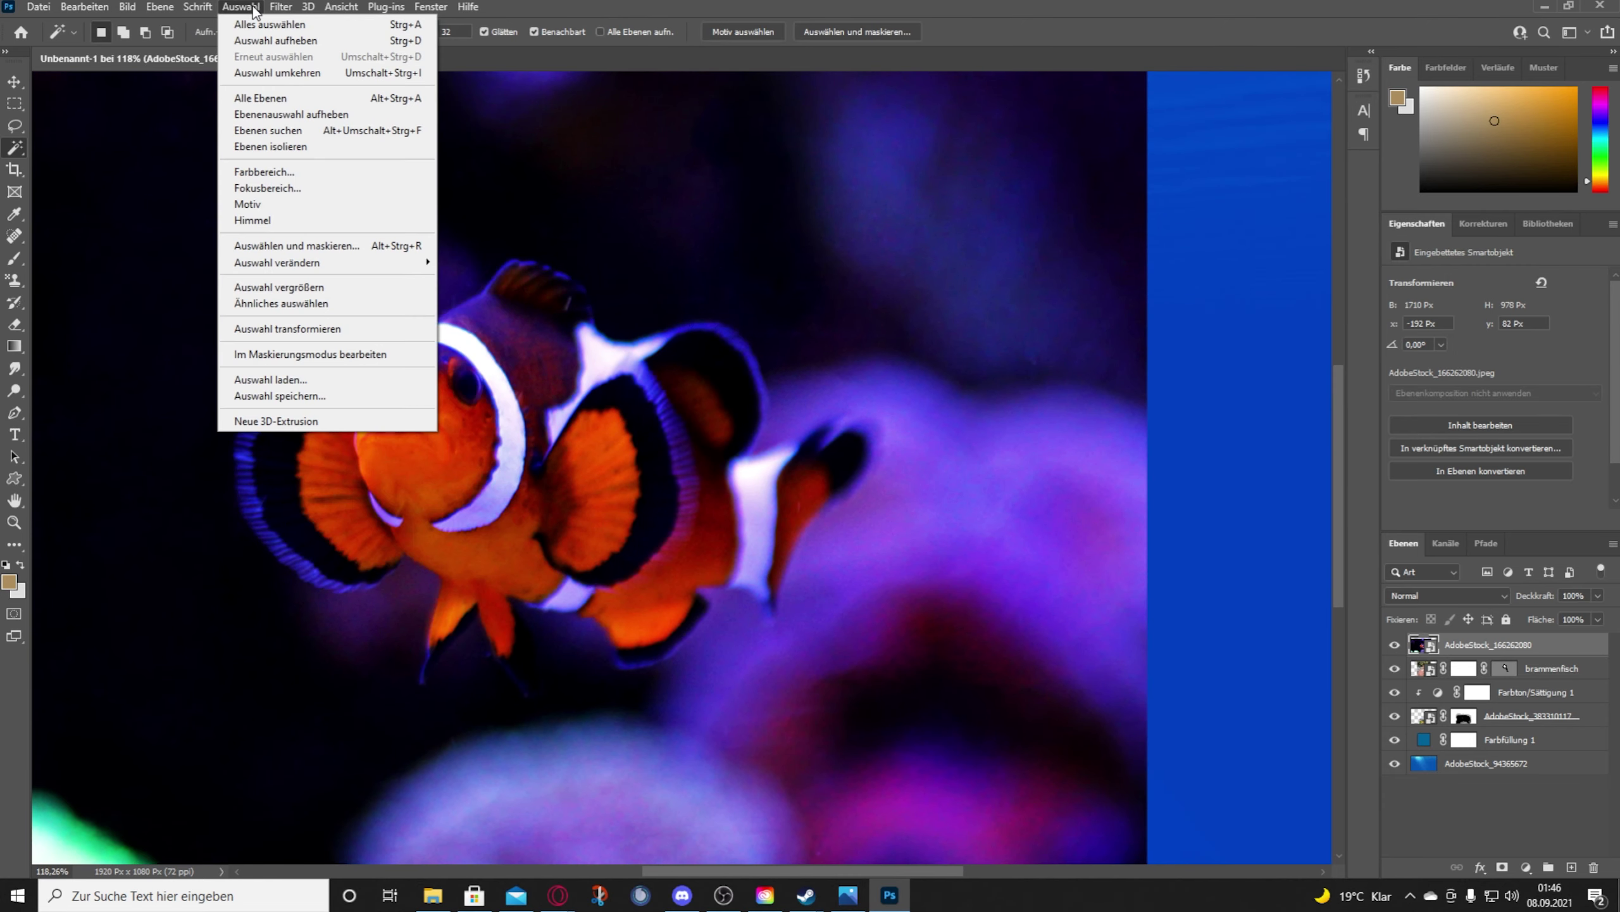
pyautogui.click(247, 204)
pyautogui.keyDown('shift'); pyautogui.click(743, 509); pyautogui.keyUp('shift')
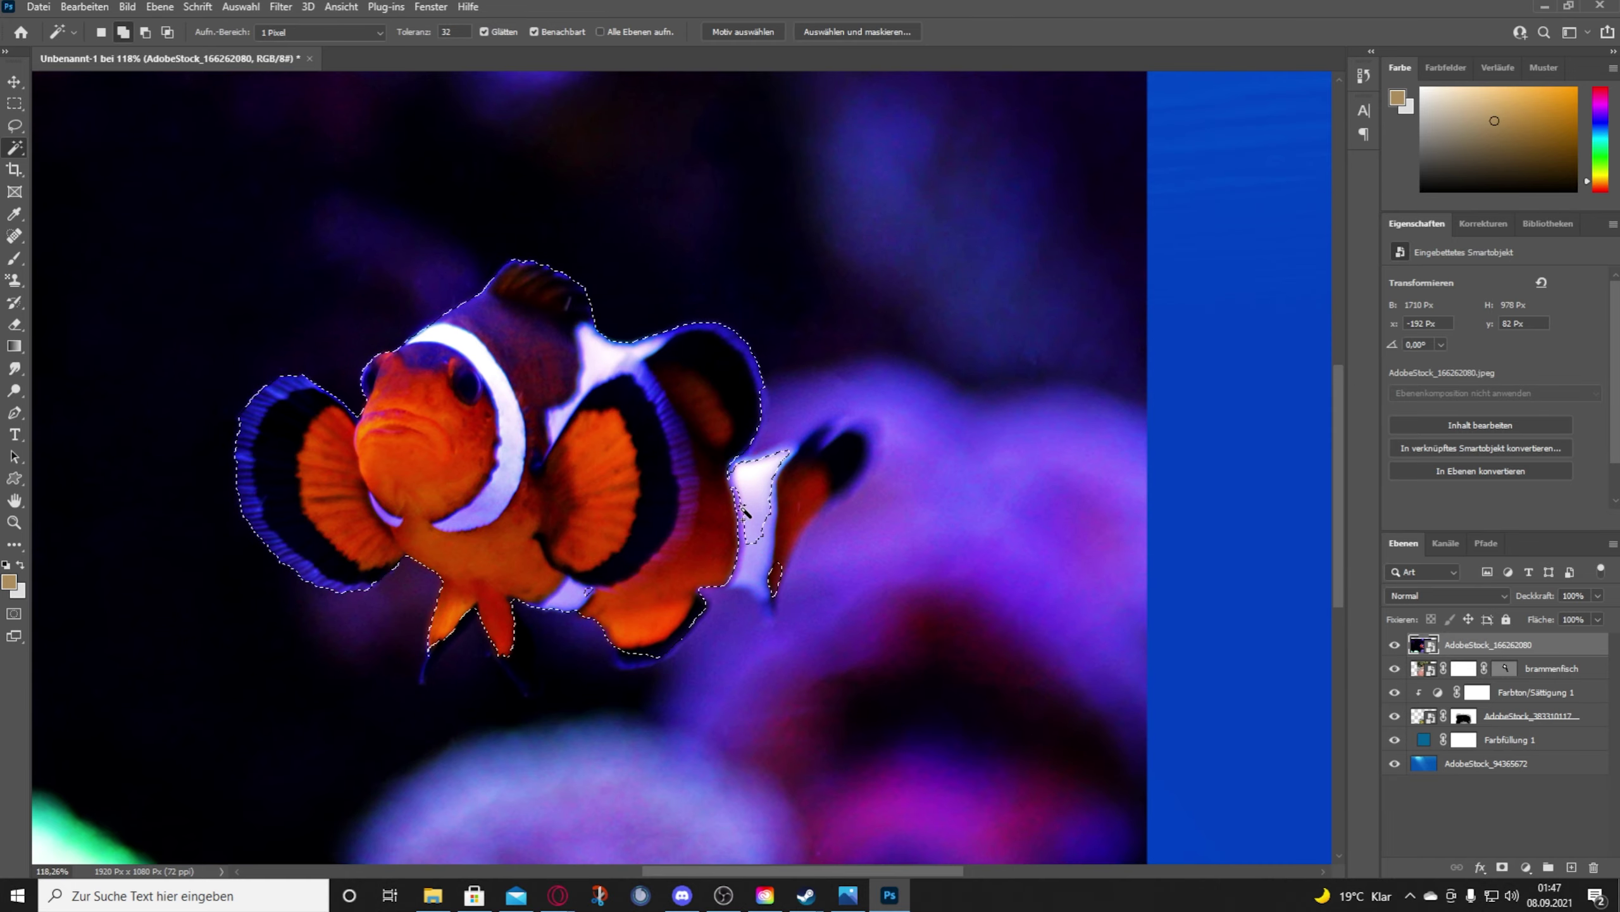
pyautogui.keyDown('shift'); pyautogui.click(774, 546); pyautogui.keyUp('shift')
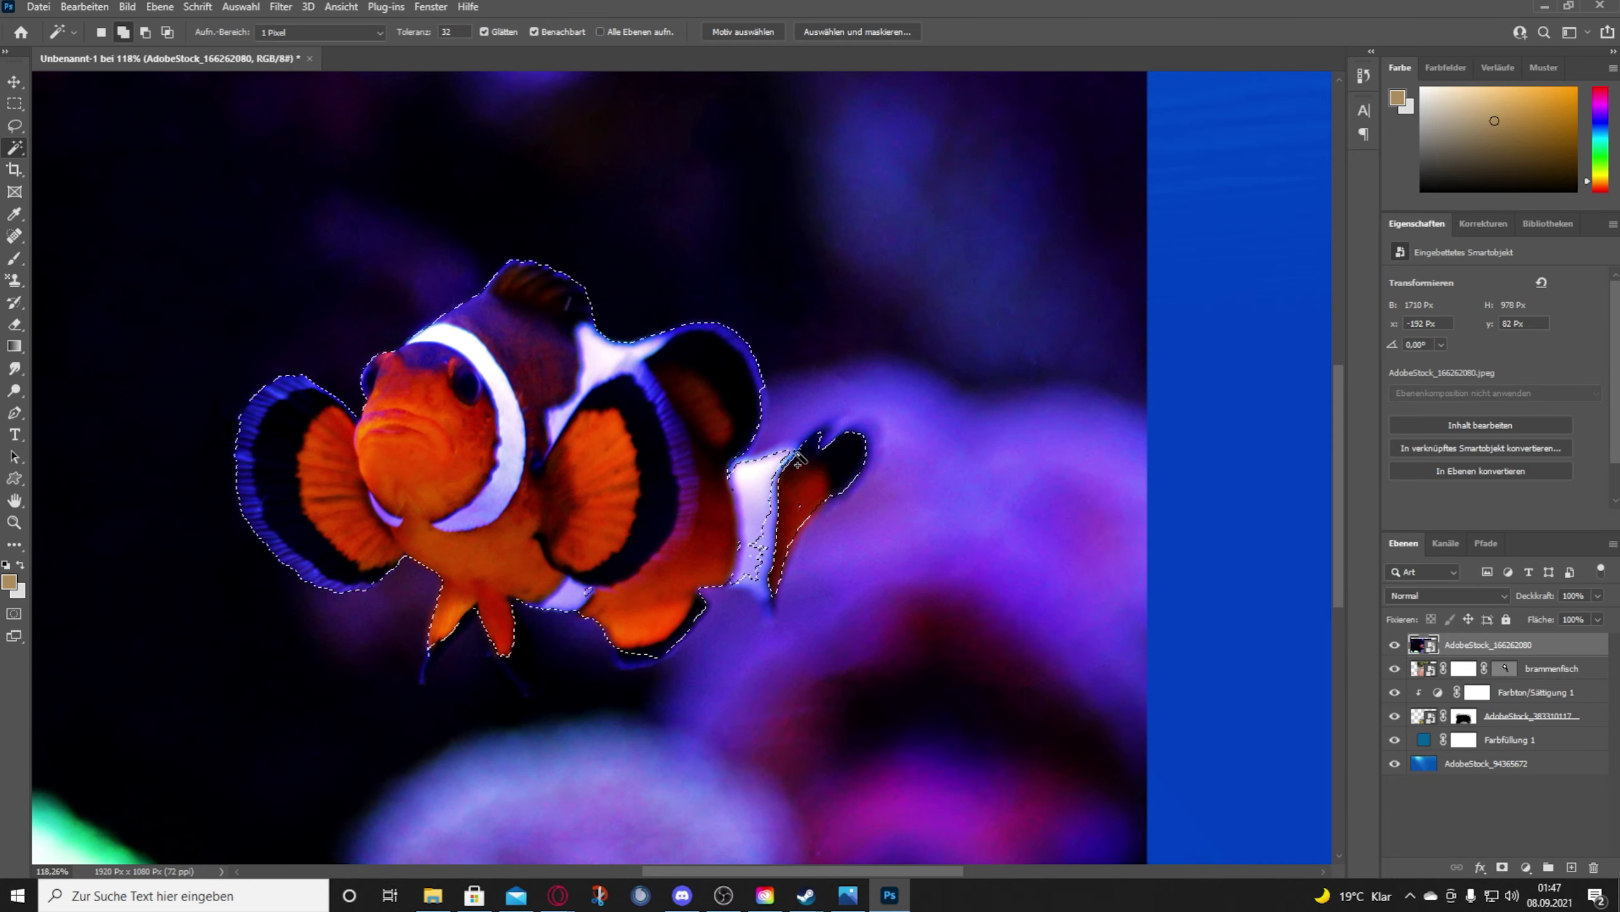
# Step: Refine the fish selection with Quick Selection, trimming background around the tail and fins
pyautogui.rightClick(15, 148)
pyautogui.click(64, 164)
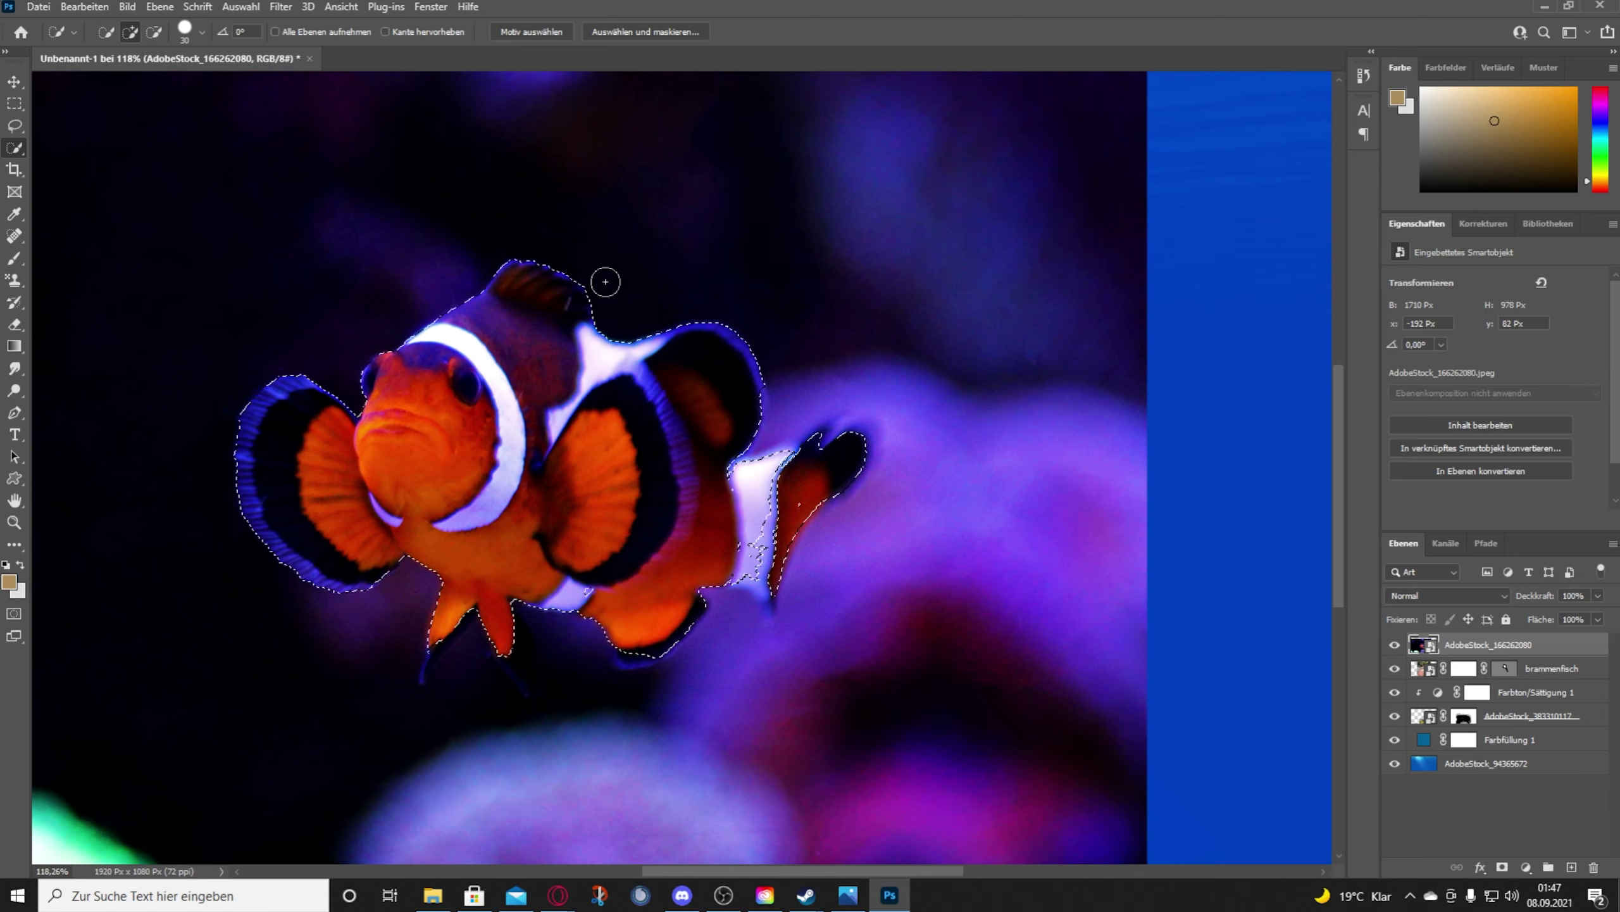
pyautogui.moveTo(779, 498)
pyautogui.mouseDown()
pyautogui.moveTo(419, 686)
pyautogui.moveTo(691, 364)
pyautogui.mouseUp()
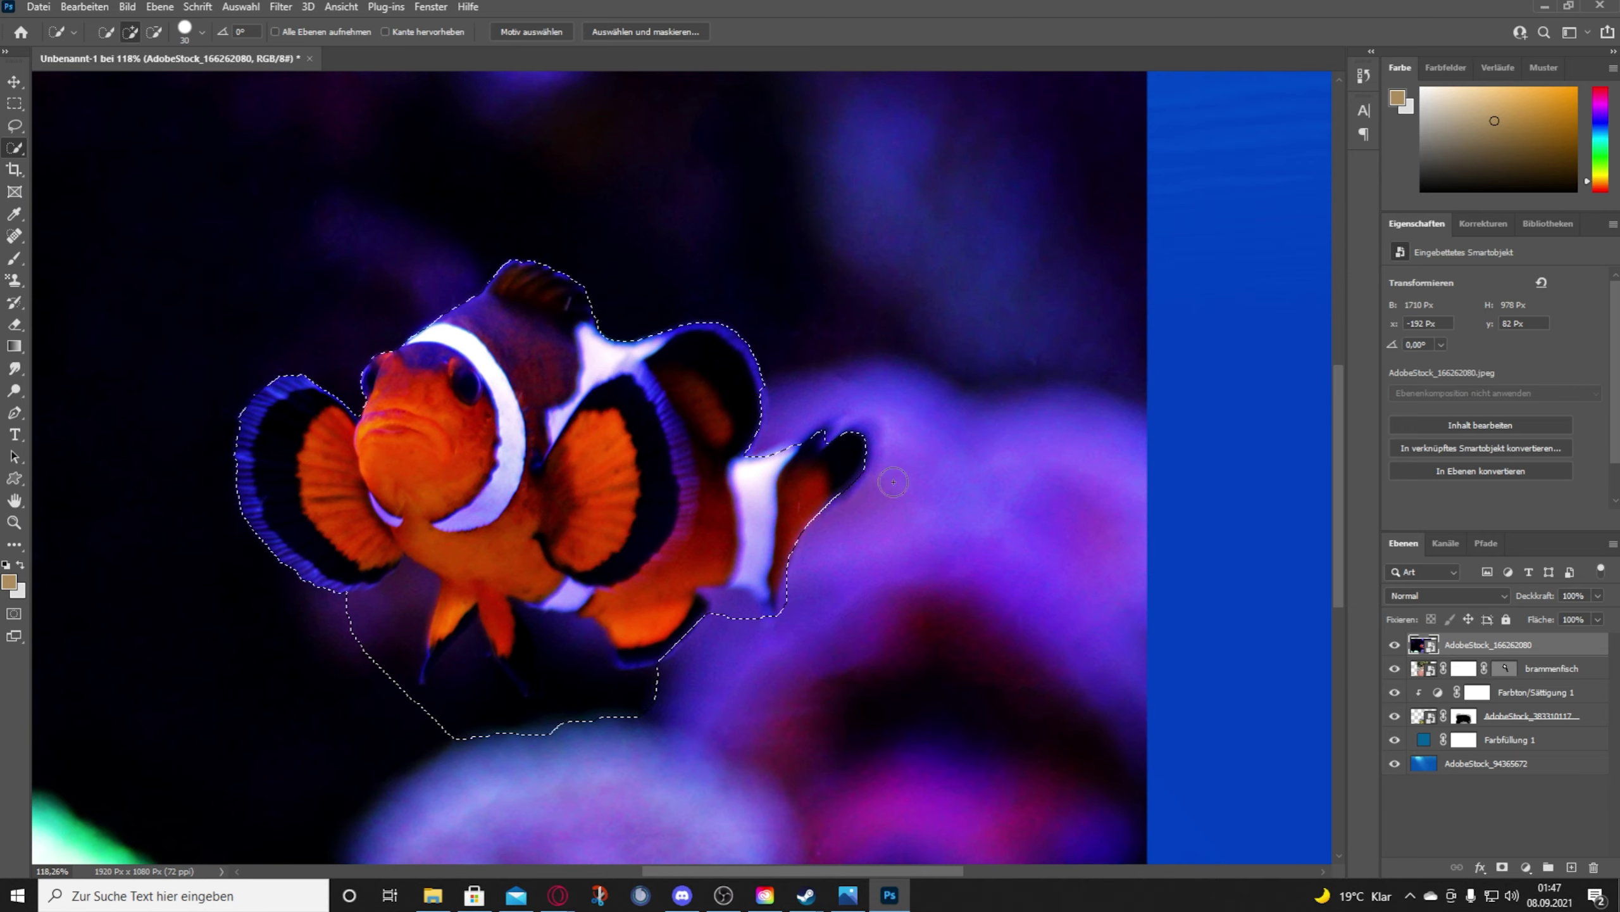
pyautogui.scroll(5, 893, 481)
pyautogui.press('[')
pyautogui.press('[')
pyautogui.press('[')
pyautogui.moveTo(687, 580); pyautogui.dragTo(623, 509)
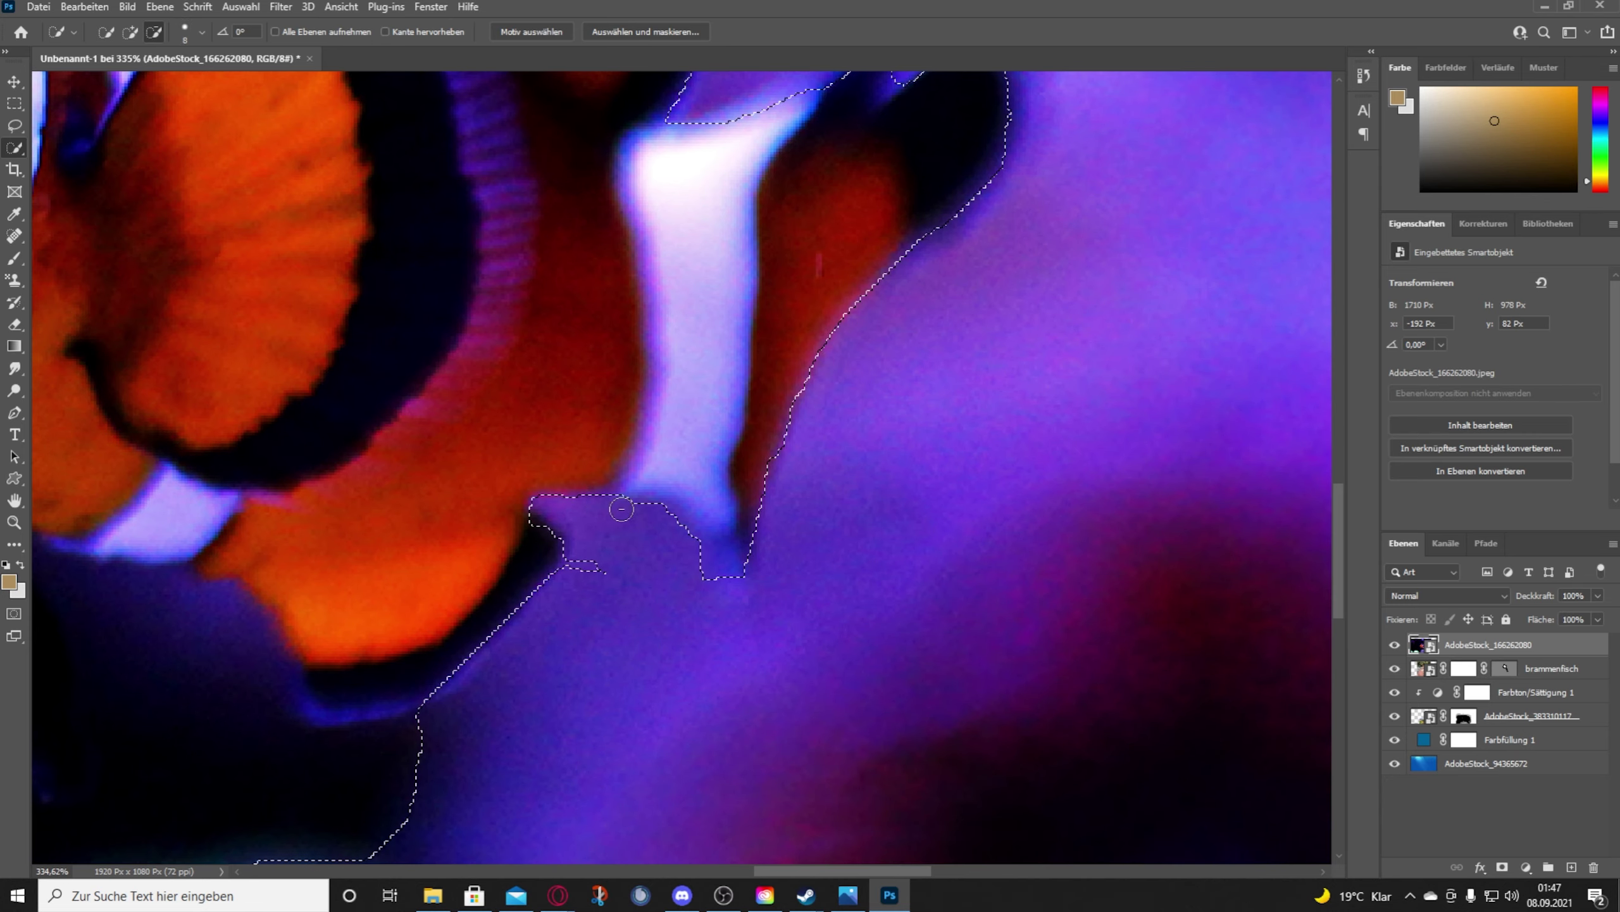
pyautogui.moveTo(396, 543)
pyautogui.mouseDown()
pyautogui.moveTo(724, 344)
pyautogui.moveTo(742, 488)
pyautogui.moveTo(791, 498)
pyautogui.moveTo(658, 615)
pyautogui.moveTo(394, 622)
pyautogui.moveTo(471, 424)
pyautogui.moveTo(586, 553)
pyautogui.moveTo(561, 438)
pyautogui.moveTo(454, 491)
pyautogui.moveTo(506, 409)
pyautogui.moveTo(357, 575)
pyautogui.moveTo(666, 568)
pyautogui.mouseUp()
pyautogui.moveTo(452, 633)
pyautogui.mouseDown()
pyautogui.moveTo(498, 447)
pyautogui.moveTo(499, 518)
pyautogui.moveTo(542, 405)
pyautogui.moveTo(742, 586)
pyautogui.moveTo(693, 638)
pyautogui.moveTo(550, 423)
pyautogui.moveTo(572, 488)
pyautogui.moveTo(260, 304)
pyautogui.moveTo(409, 470)
pyautogui.moveTo(394, 543)
pyautogui.mouseUp()
pyautogui.moveTo(174, 267); pyautogui.dragTo(502, 445)
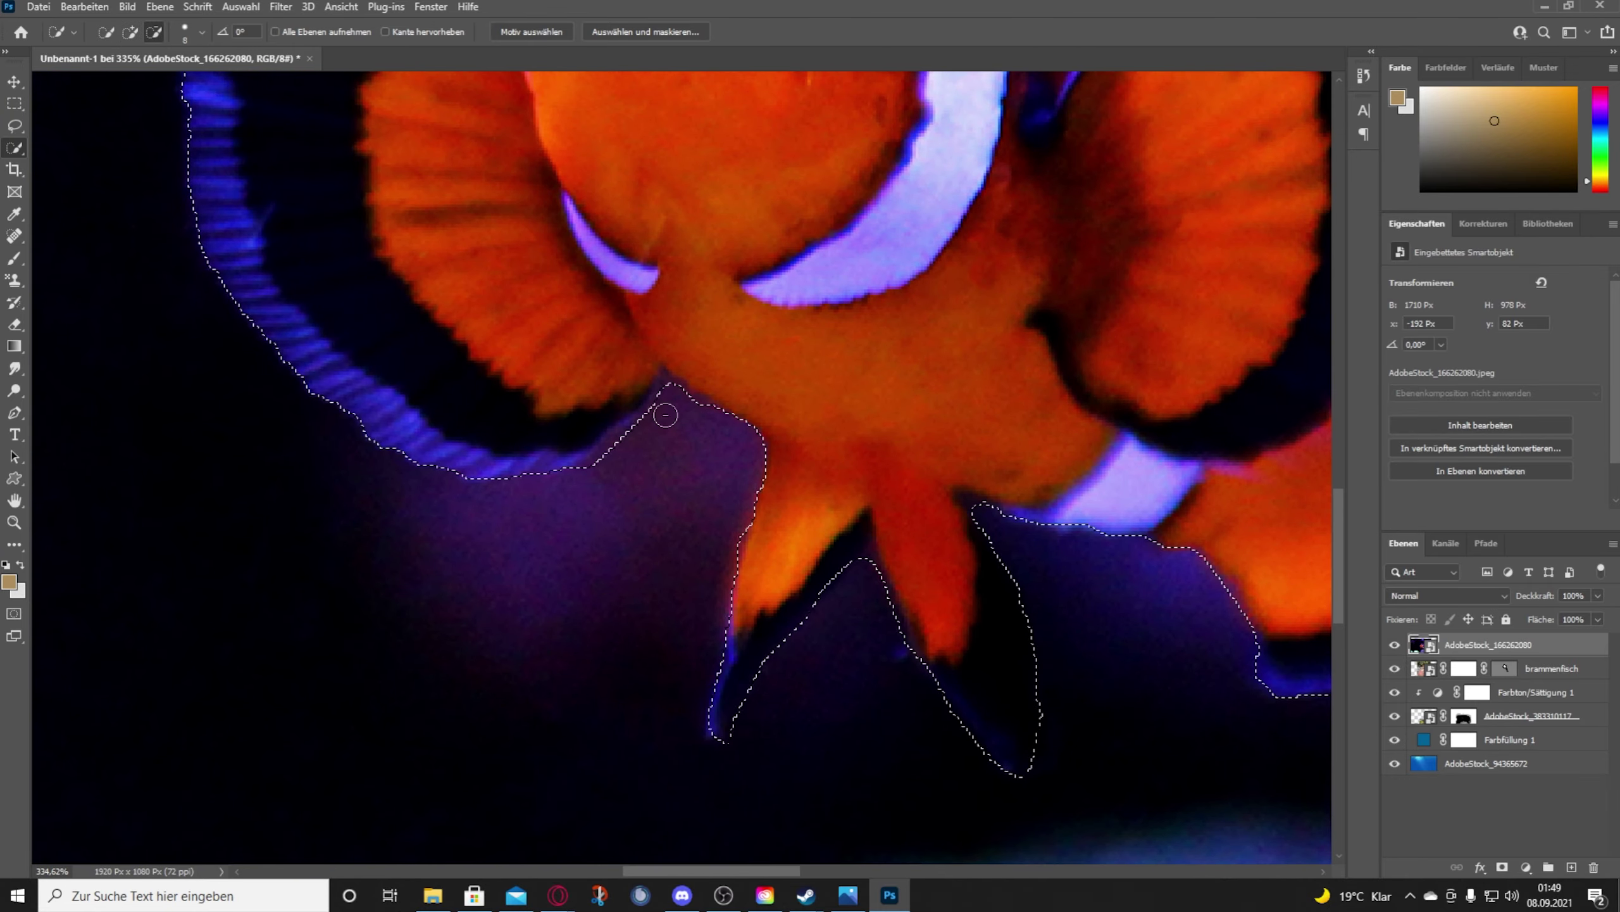
pyautogui.moveTo(705, 257)
pyautogui.mouseDown()
pyautogui.moveTo(570, 547)
pyautogui.moveTo(255, 460)
pyautogui.mouseUp()
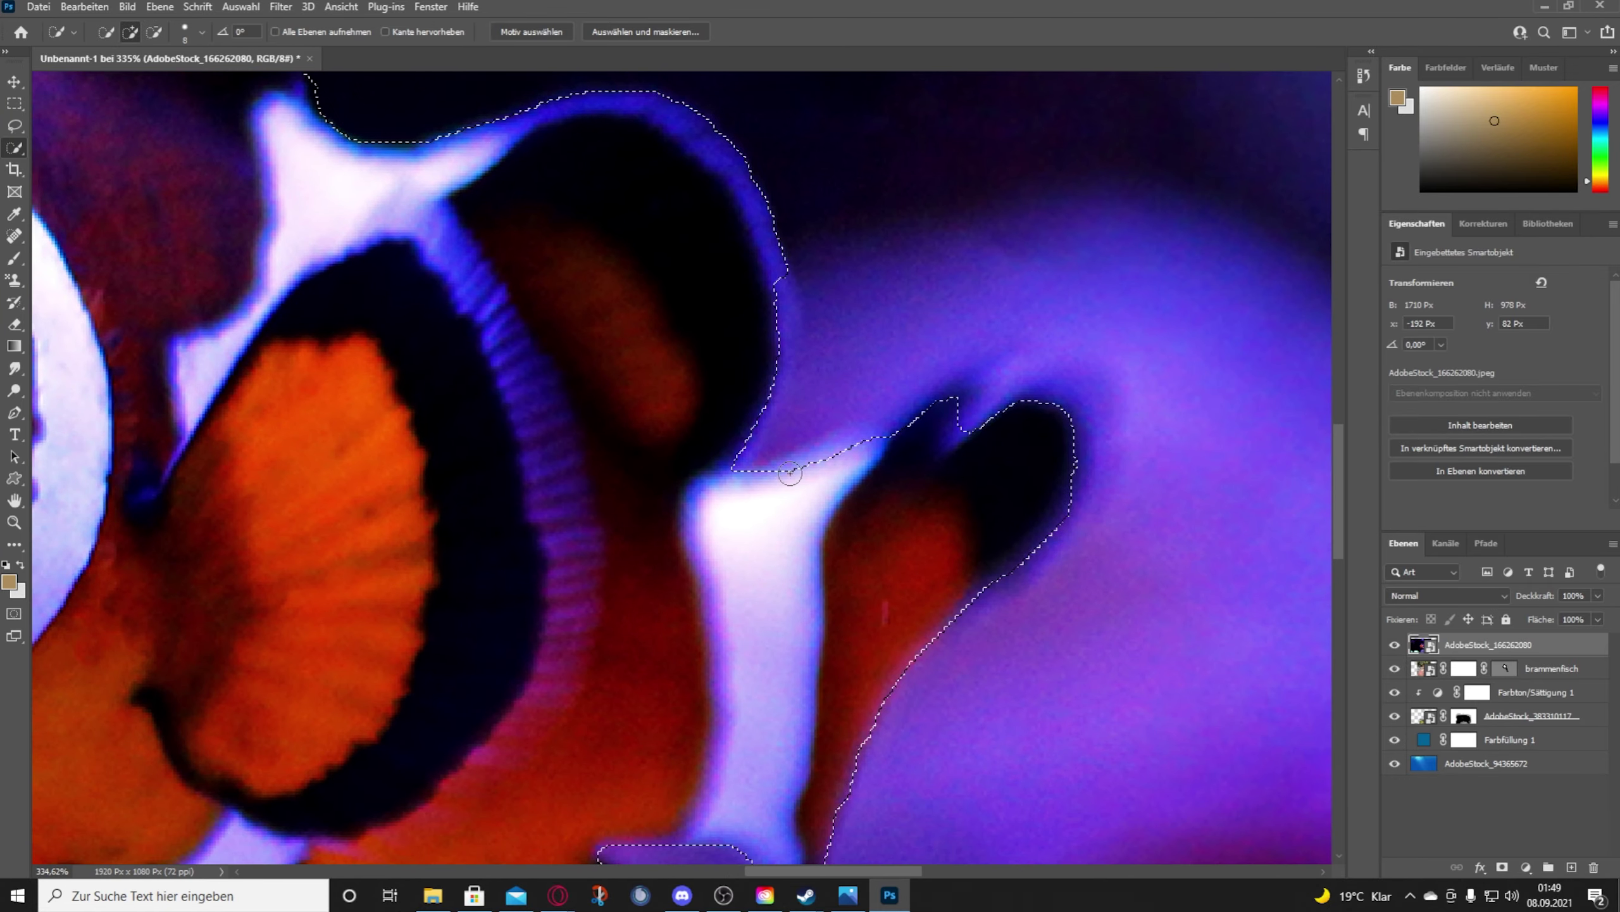
pyautogui.moveTo(1024, 385)
pyautogui.mouseDown()
pyautogui.moveTo(1013, 416)
pyautogui.moveTo(1034, 409)
pyautogui.moveTo(1060, 436)
pyautogui.moveTo(951, 613)
pyautogui.mouseUp()
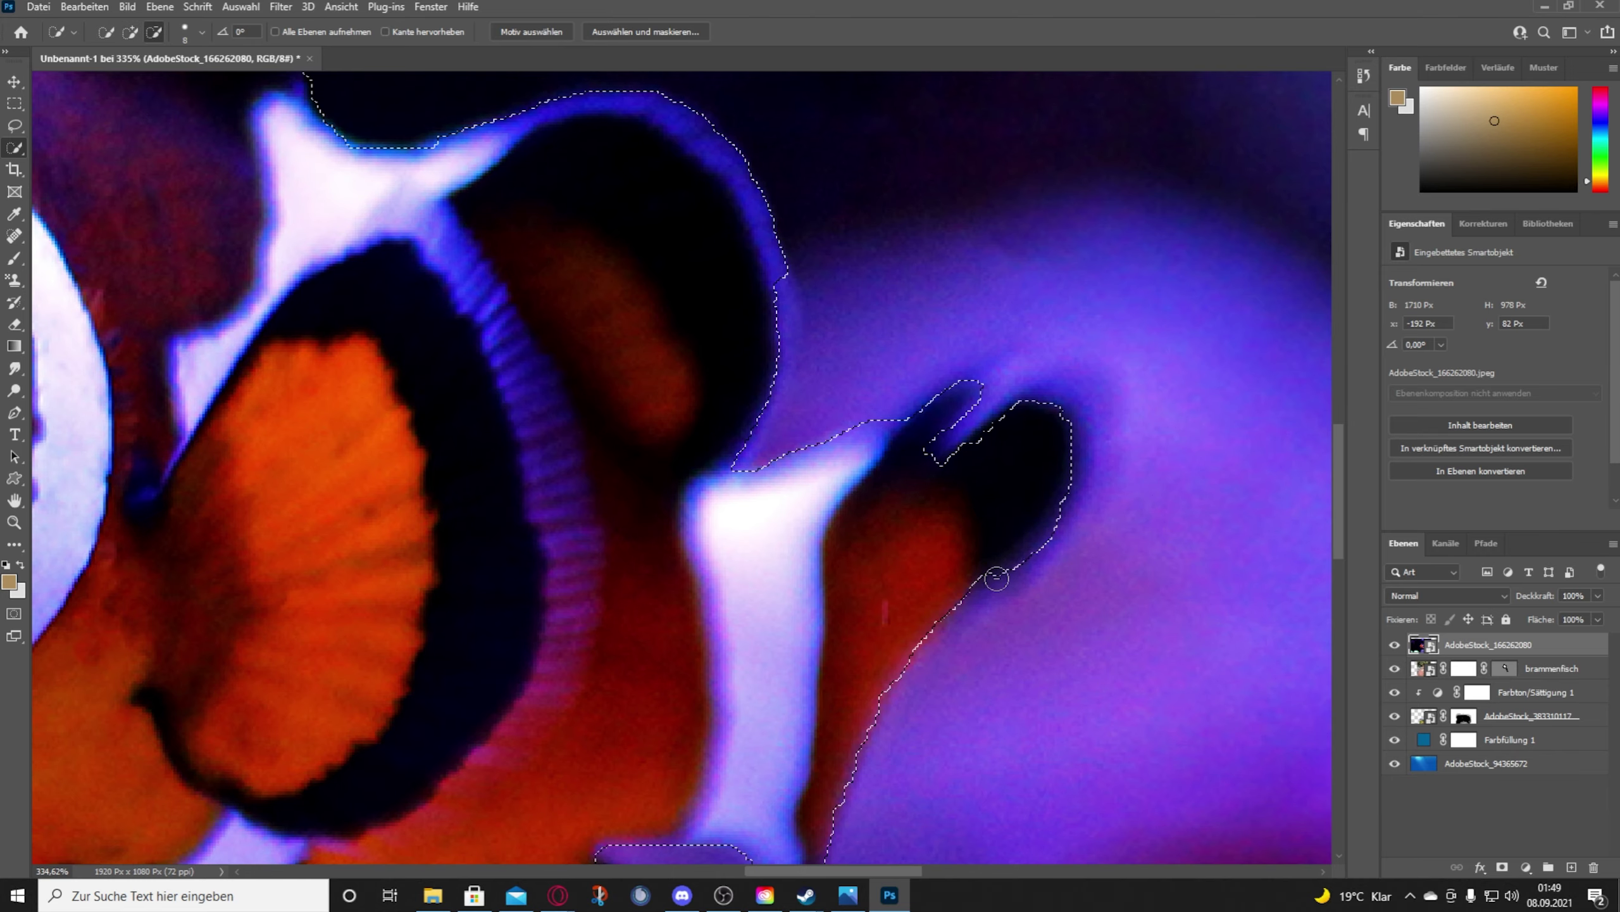
pyautogui.scroll(-5, 588, 435)
# Step: Mask the clownfish and stack the man's layer above it as the rider
pyautogui.click(1503, 866)
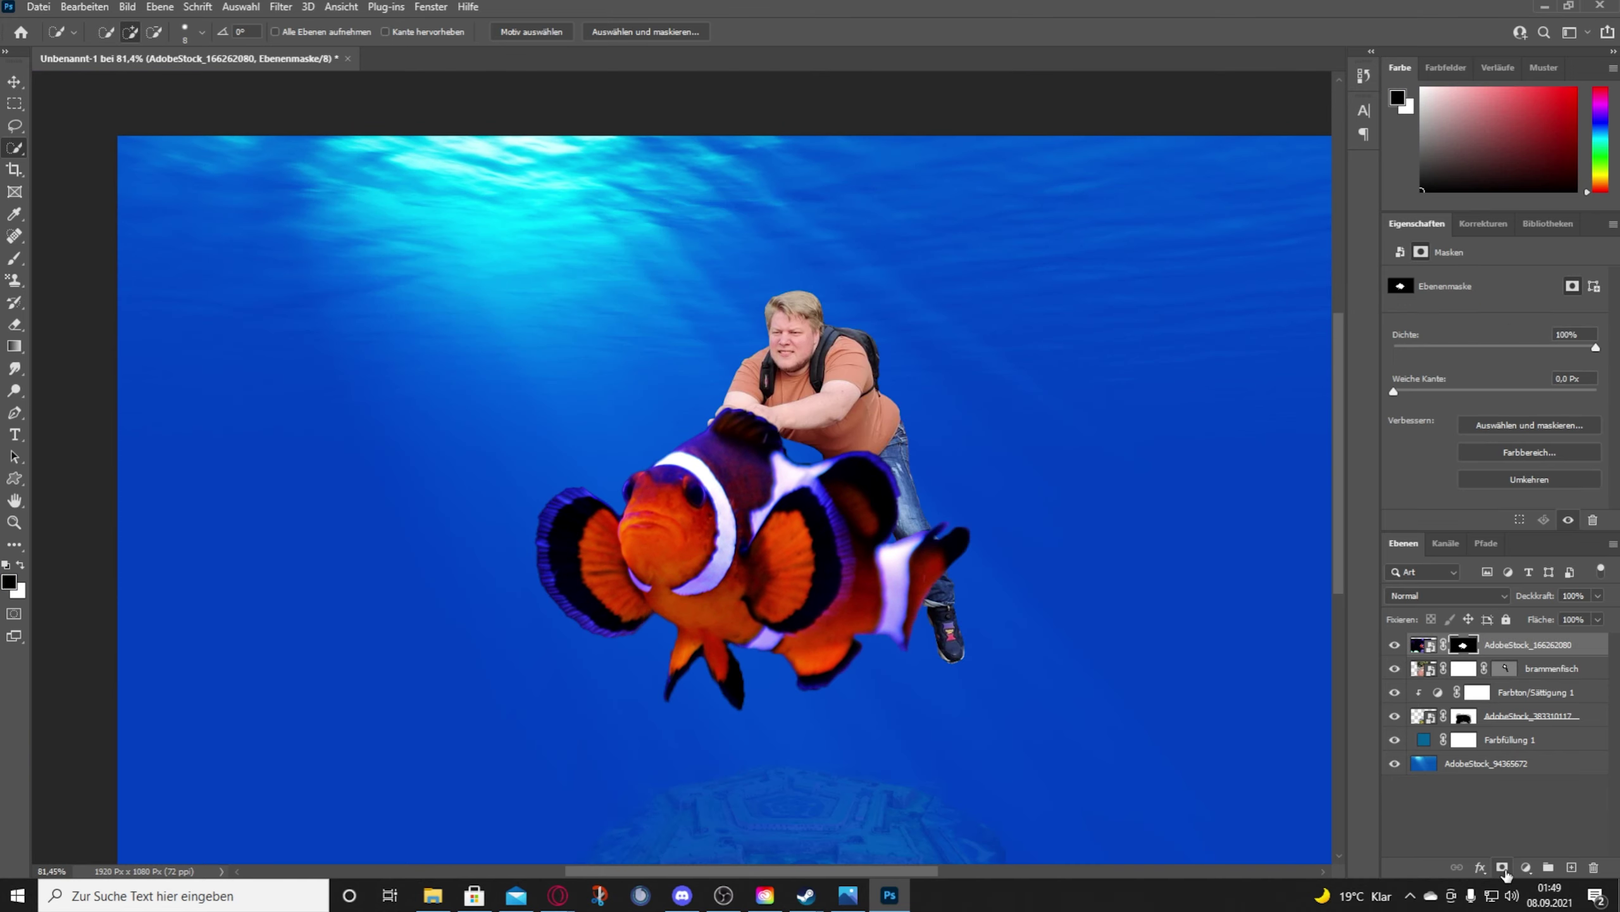
pyautogui.press('v')
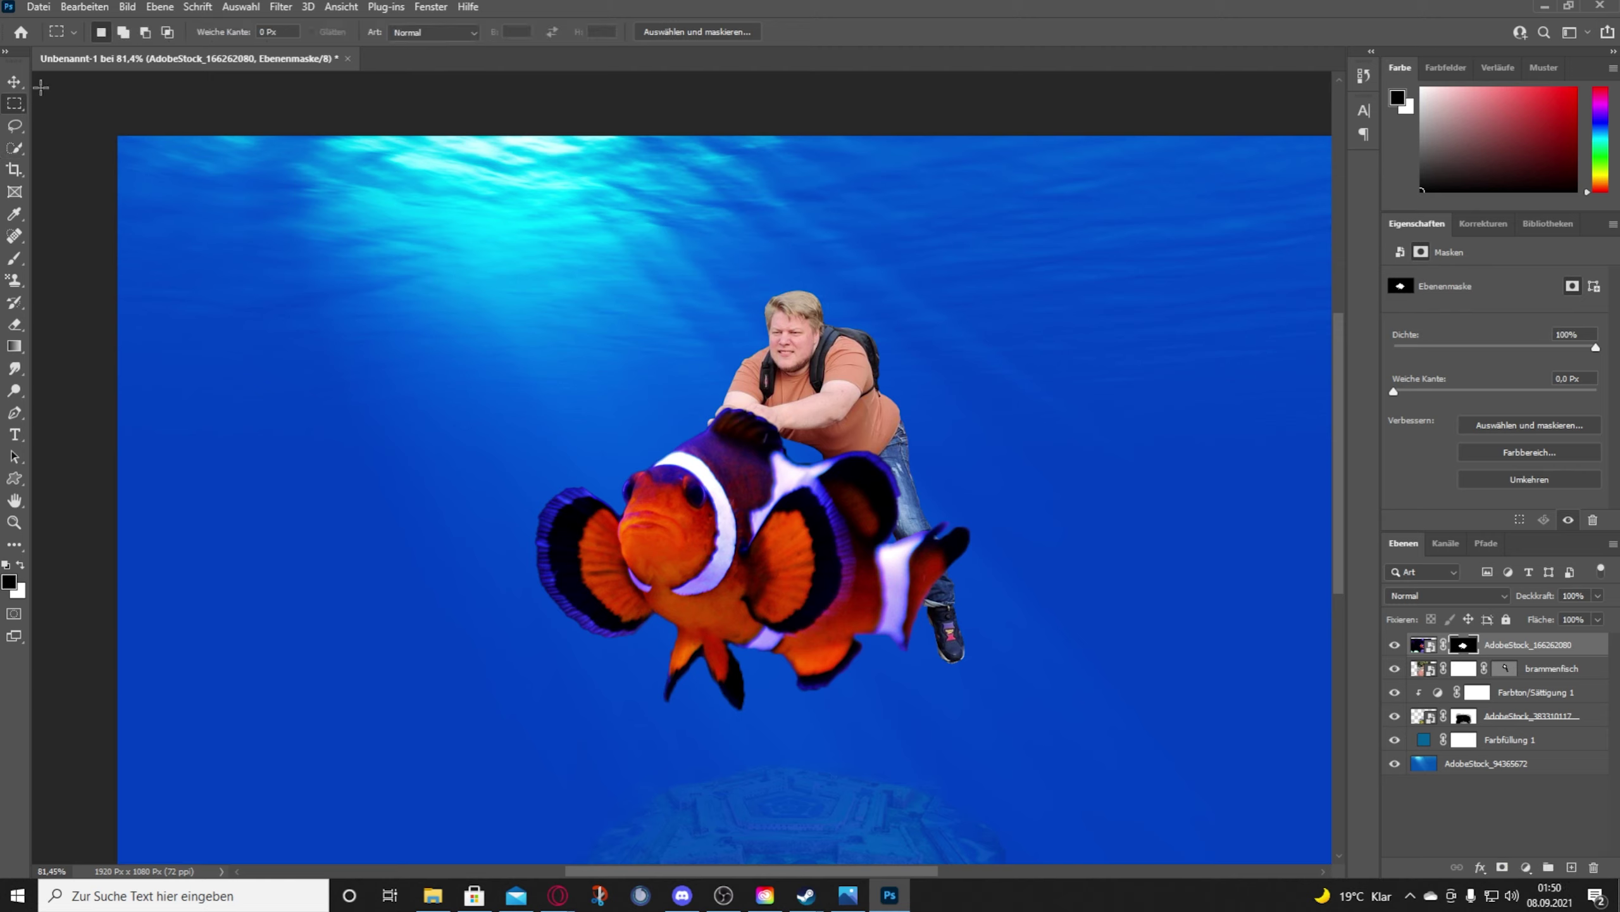
pyautogui.moveTo(852, 331); pyautogui.dragTo(861, 335)
pyautogui.moveTo(1550, 668)
pyautogui.mouseDown()
pyautogui.moveTo(1577, 670)
pyautogui.moveTo(1576, 641)
pyautogui.mouseUp()
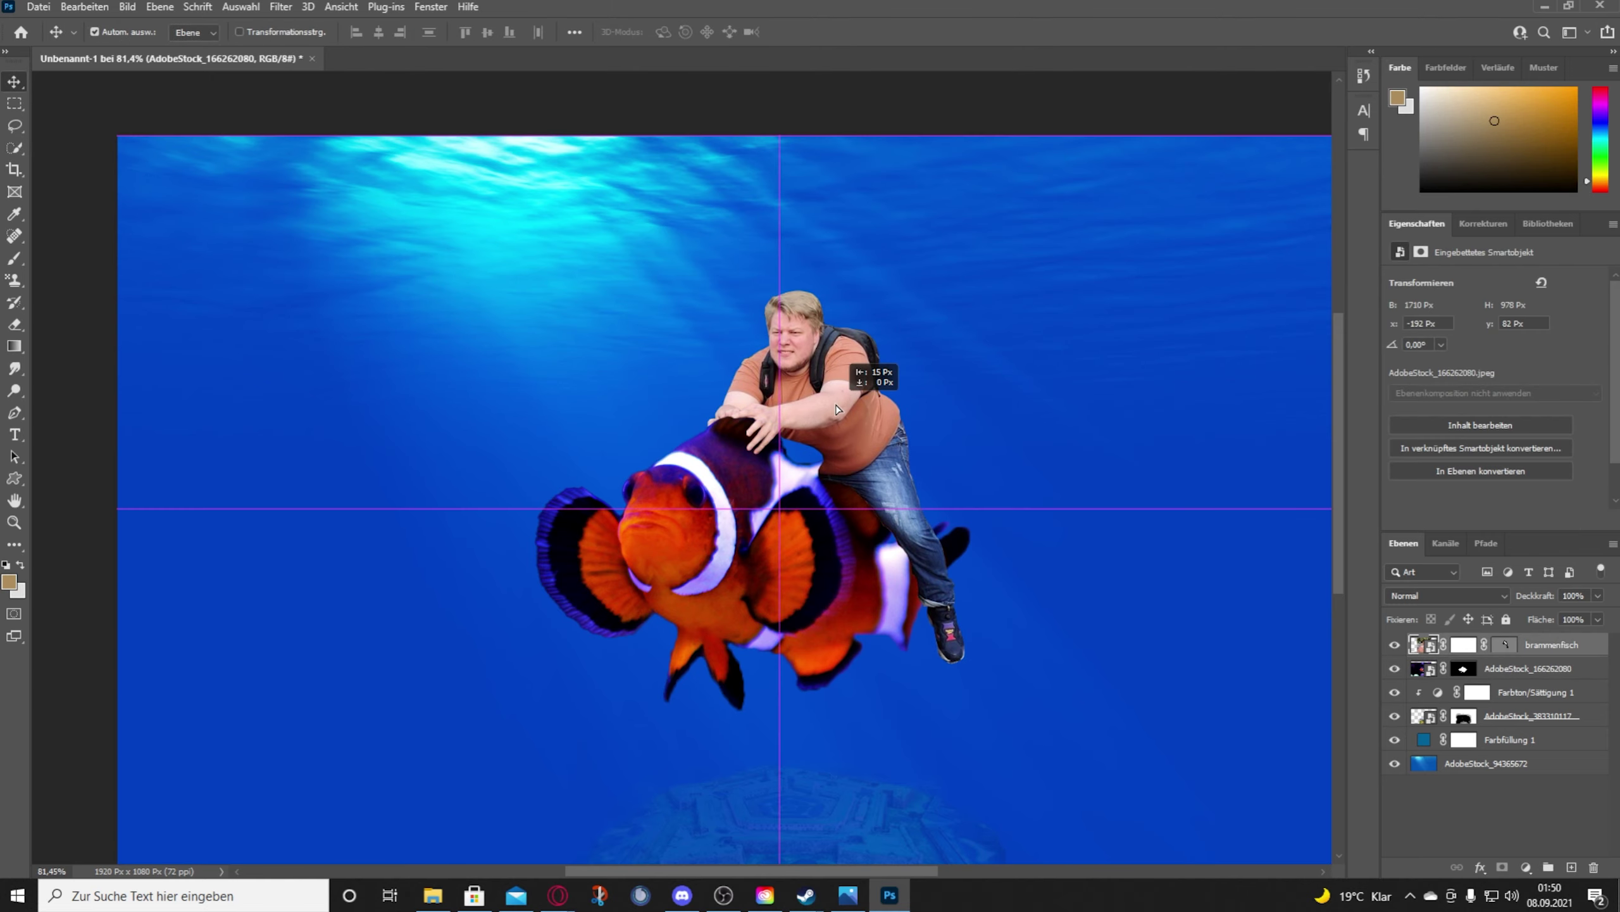
pyautogui.moveTo(850, 362); pyautogui.dragTo(833, 396)
# Step: Move man and clownfish together lower-left, then drag in the whale shark photo
pyautogui.keyDown('shift'); pyautogui.click(1529, 668); pyautogui.keyUp('shift')
pyautogui.moveTo(753, 463); pyautogui.dragTo(475, 546)
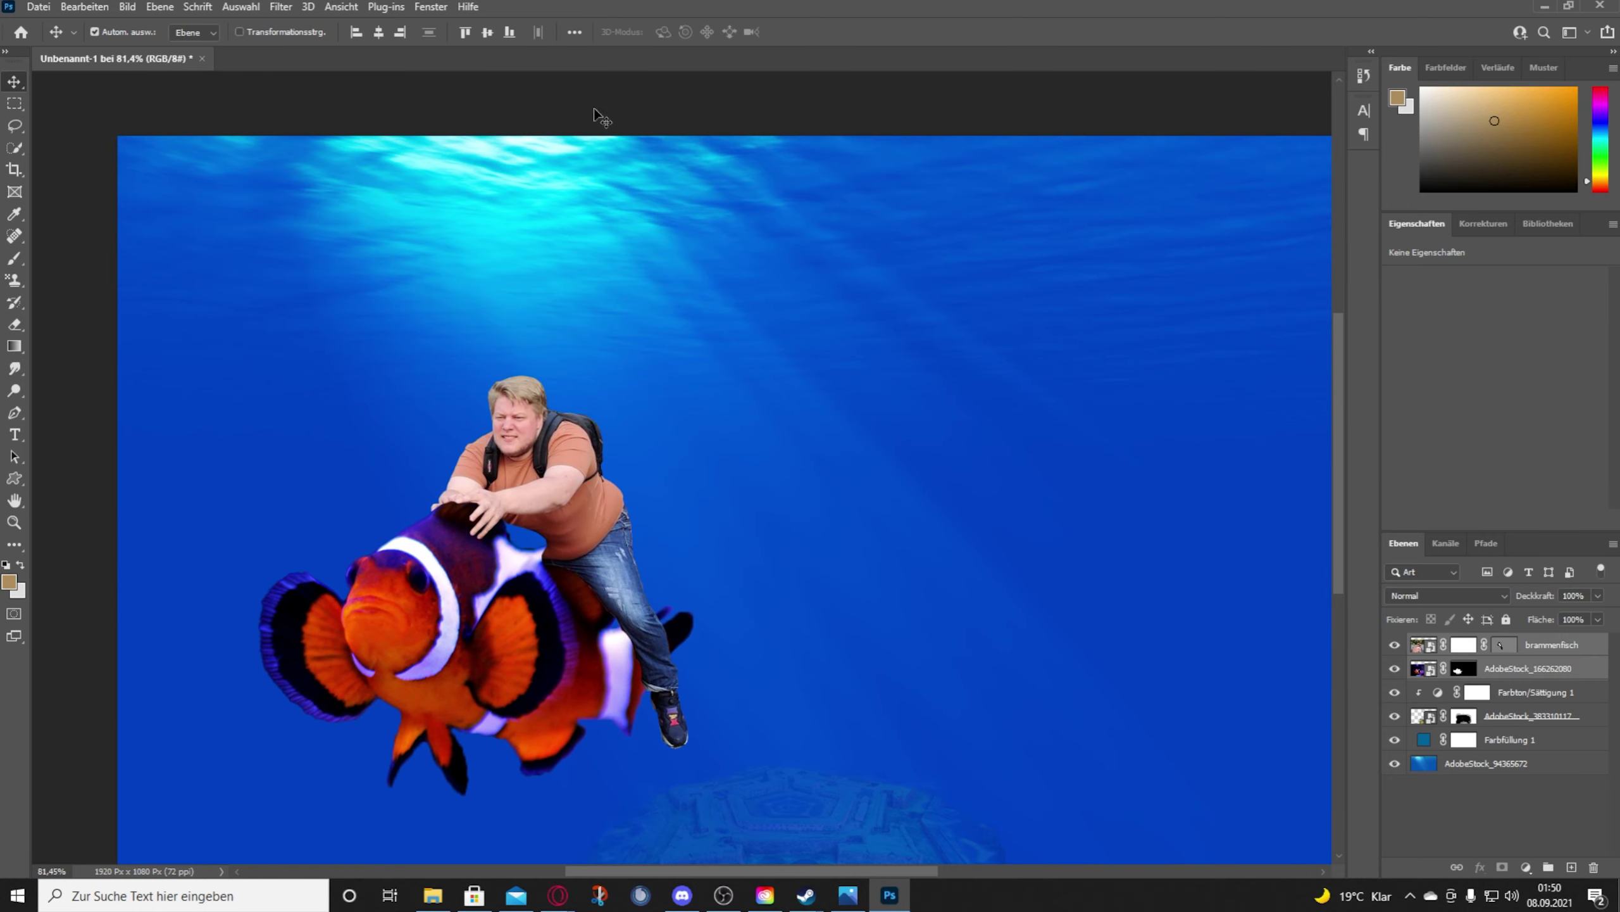
pyautogui.moveTo(600, 117); pyautogui.dragTo(896, 535)
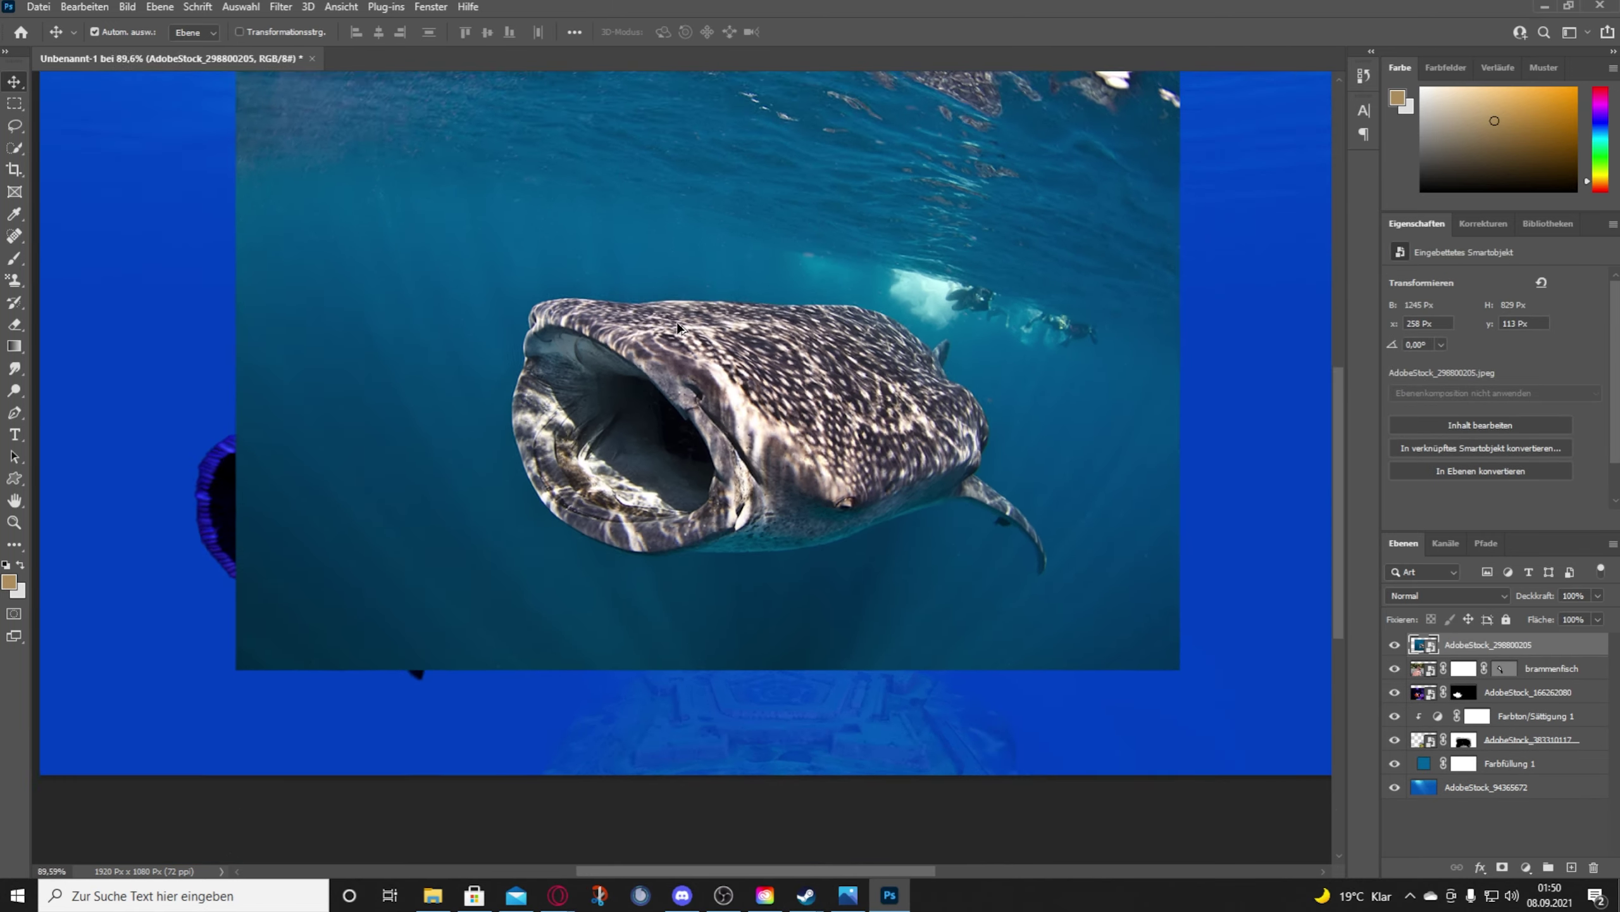
# Step: Cut out the whale shark with Select Subject and a layer mask
pyautogui.scroll(-2, 678, 327)
pyautogui.scroll(2, 605, 265)
pyautogui.click(242, 7)
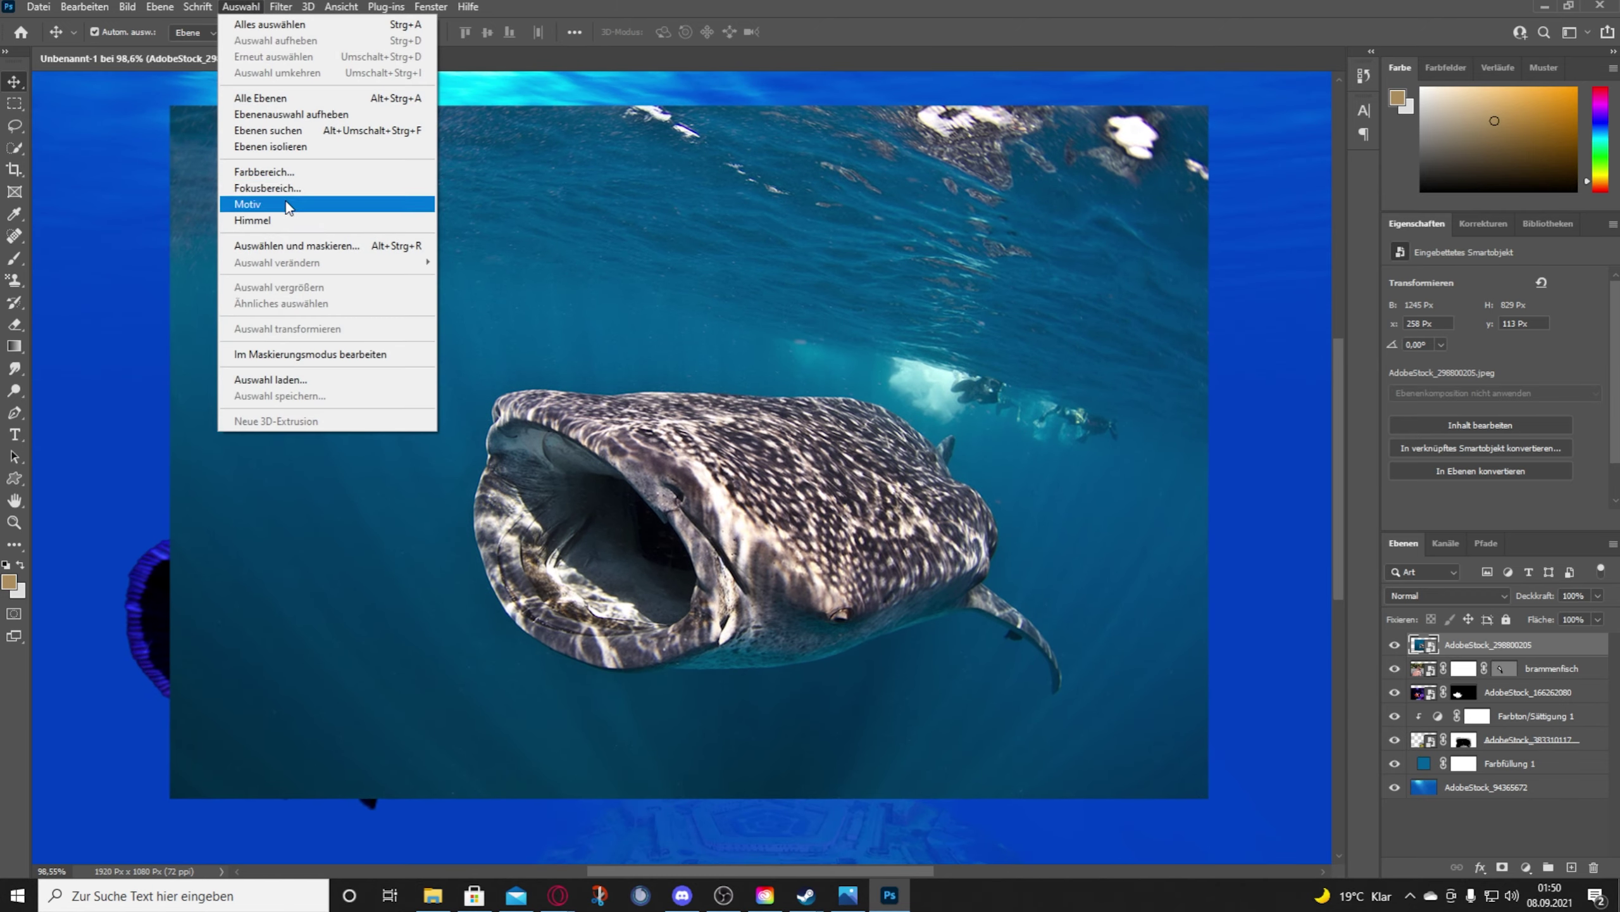
pyautogui.click(268, 204)
pyautogui.click(1502, 866)
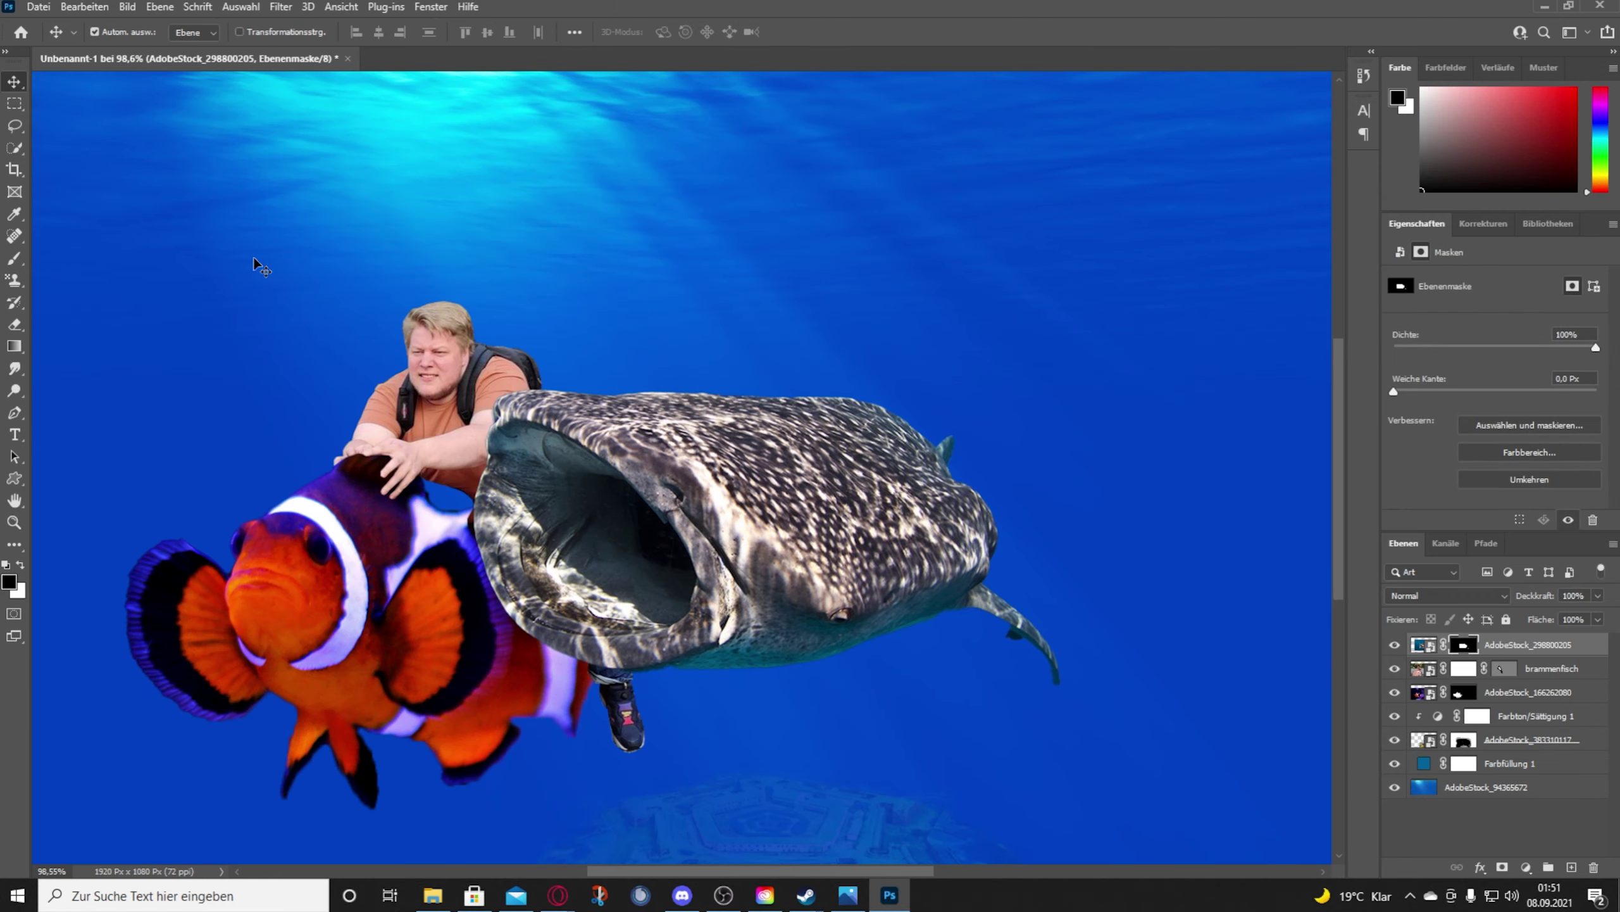
# Step: Enlarge the whale shark, tilt it about 13.7° and push it right
pyautogui.hotkey('ctrl', 't')
pyautogui.moveTo(476, 771)
pyautogui.mouseDown()
pyautogui.moveTo(638, 702)
pyautogui.moveTo(464, 803)
pyautogui.moveTo(772, 658)
pyautogui.mouseUp()
pyautogui.scroll(-3, 638, 702)
pyautogui.moveTo(916, 539)
pyautogui.mouseDown()
pyautogui.moveTo(1015, 591)
pyautogui.moveTo(1212, 517)
pyautogui.mouseUp()
pyautogui.moveTo(1151, 561); pyautogui.dragTo(1132, 587)
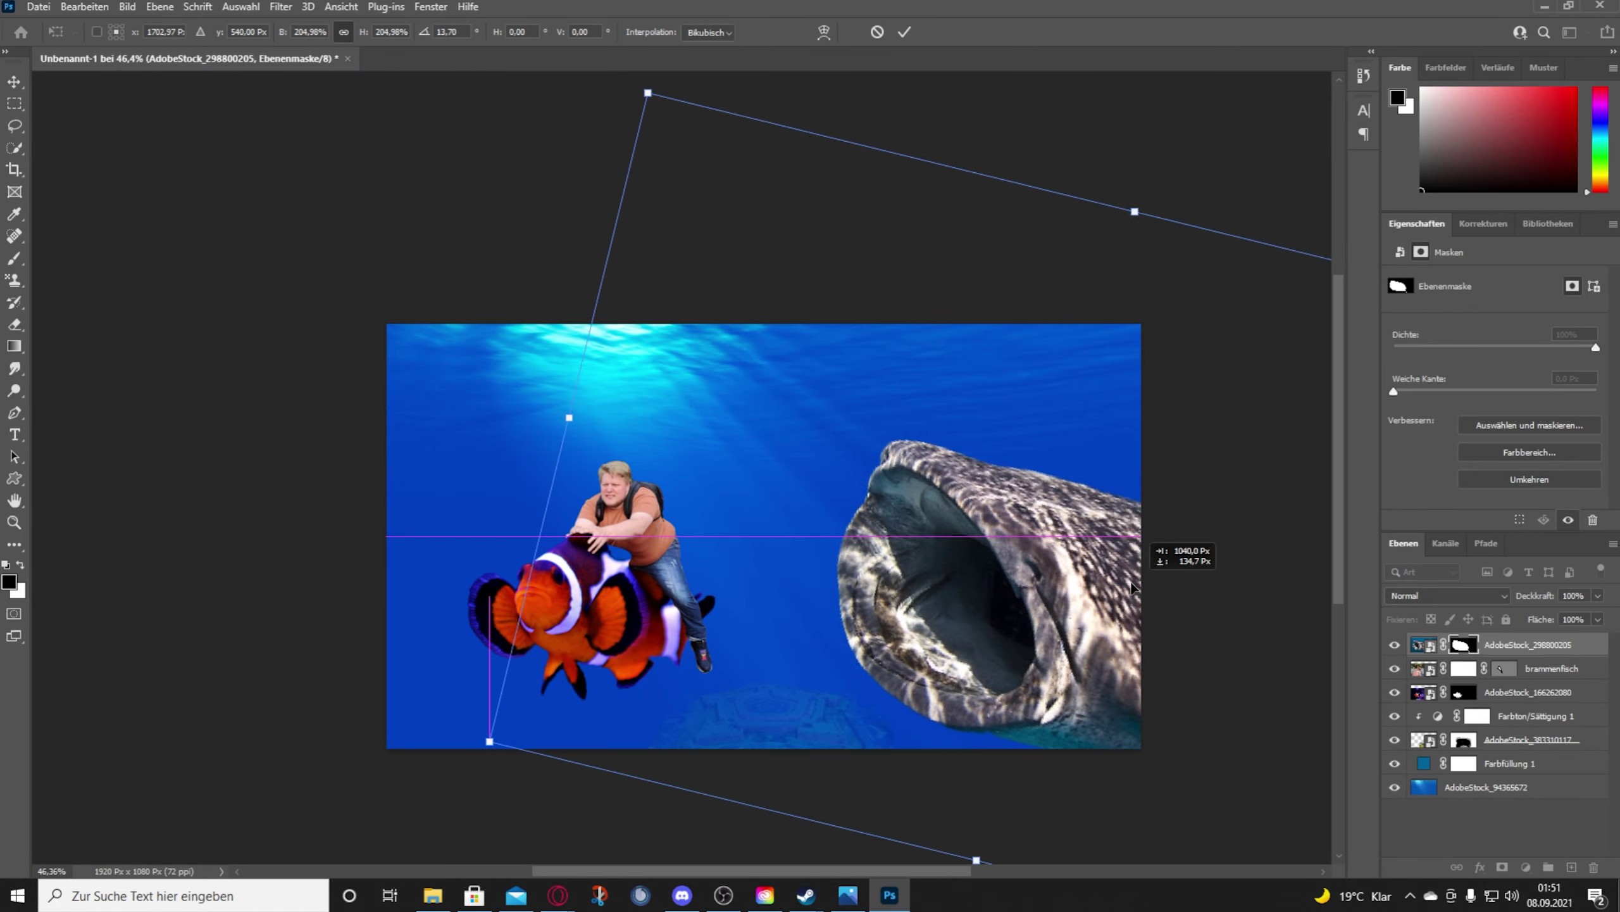
pyautogui.press('Return')
pyautogui.scroll(5, 548, 526)
# Step: Transform the rider and clownfish together, moving them right and up
pyautogui.click(766, 523)
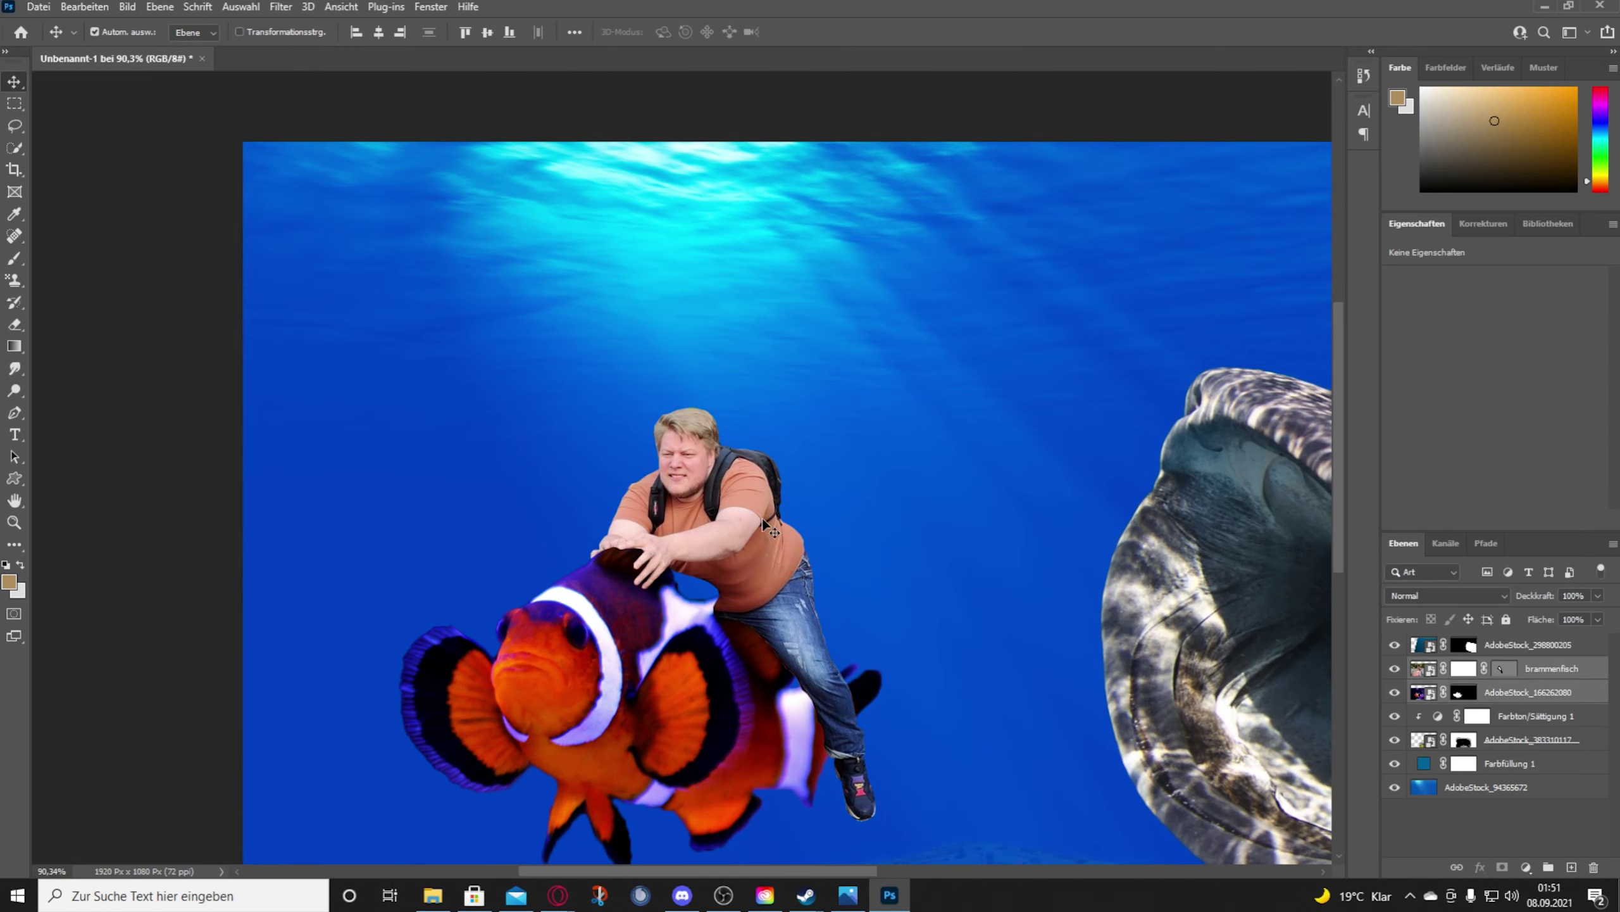
pyautogui.hotkey('ctrl', 't')
pyautogui.moveTo(705, 682); pyautogui.dragTo(912, 571)
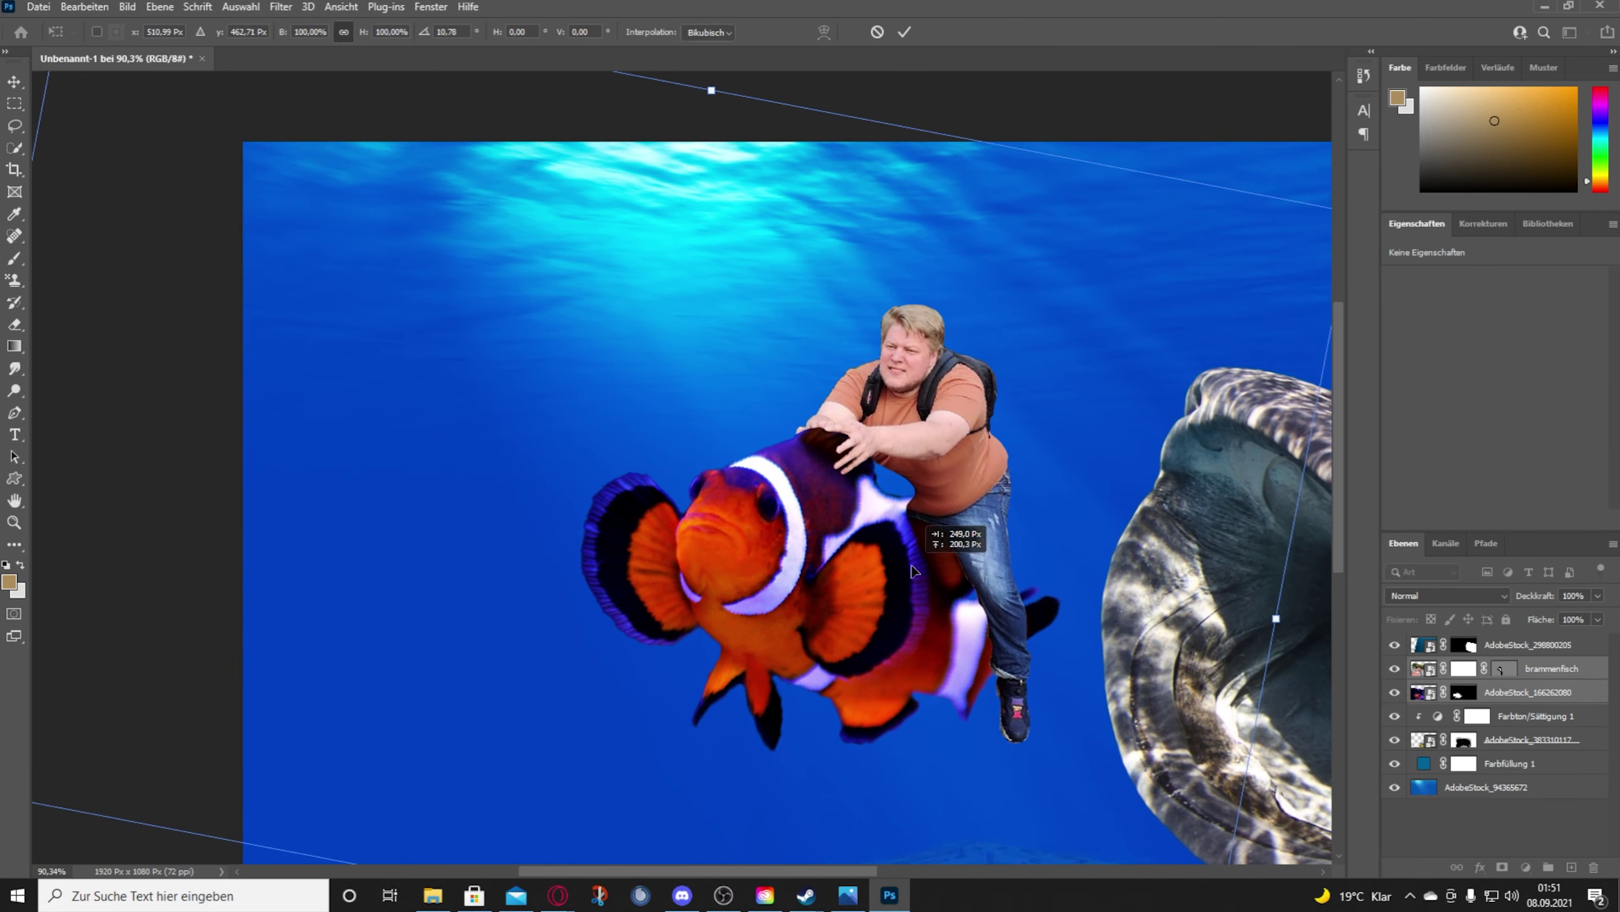
pyautogui.scroll(-4, 914, 571)
pyautogui.scroll(3, 901, 422)
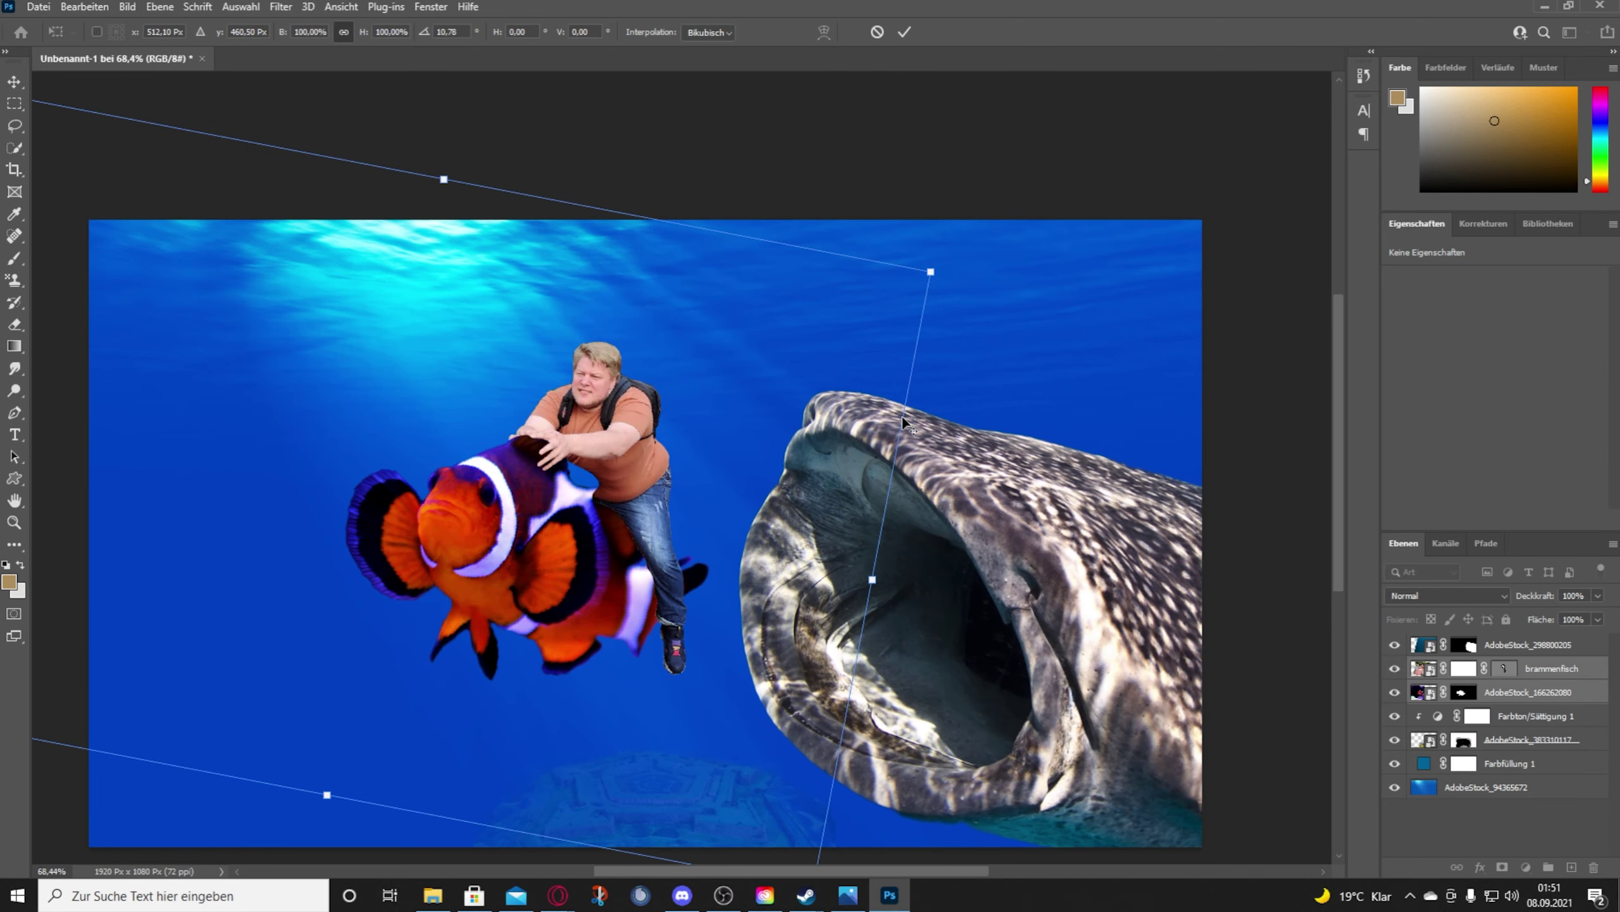
pyautogui.click(904, 31)
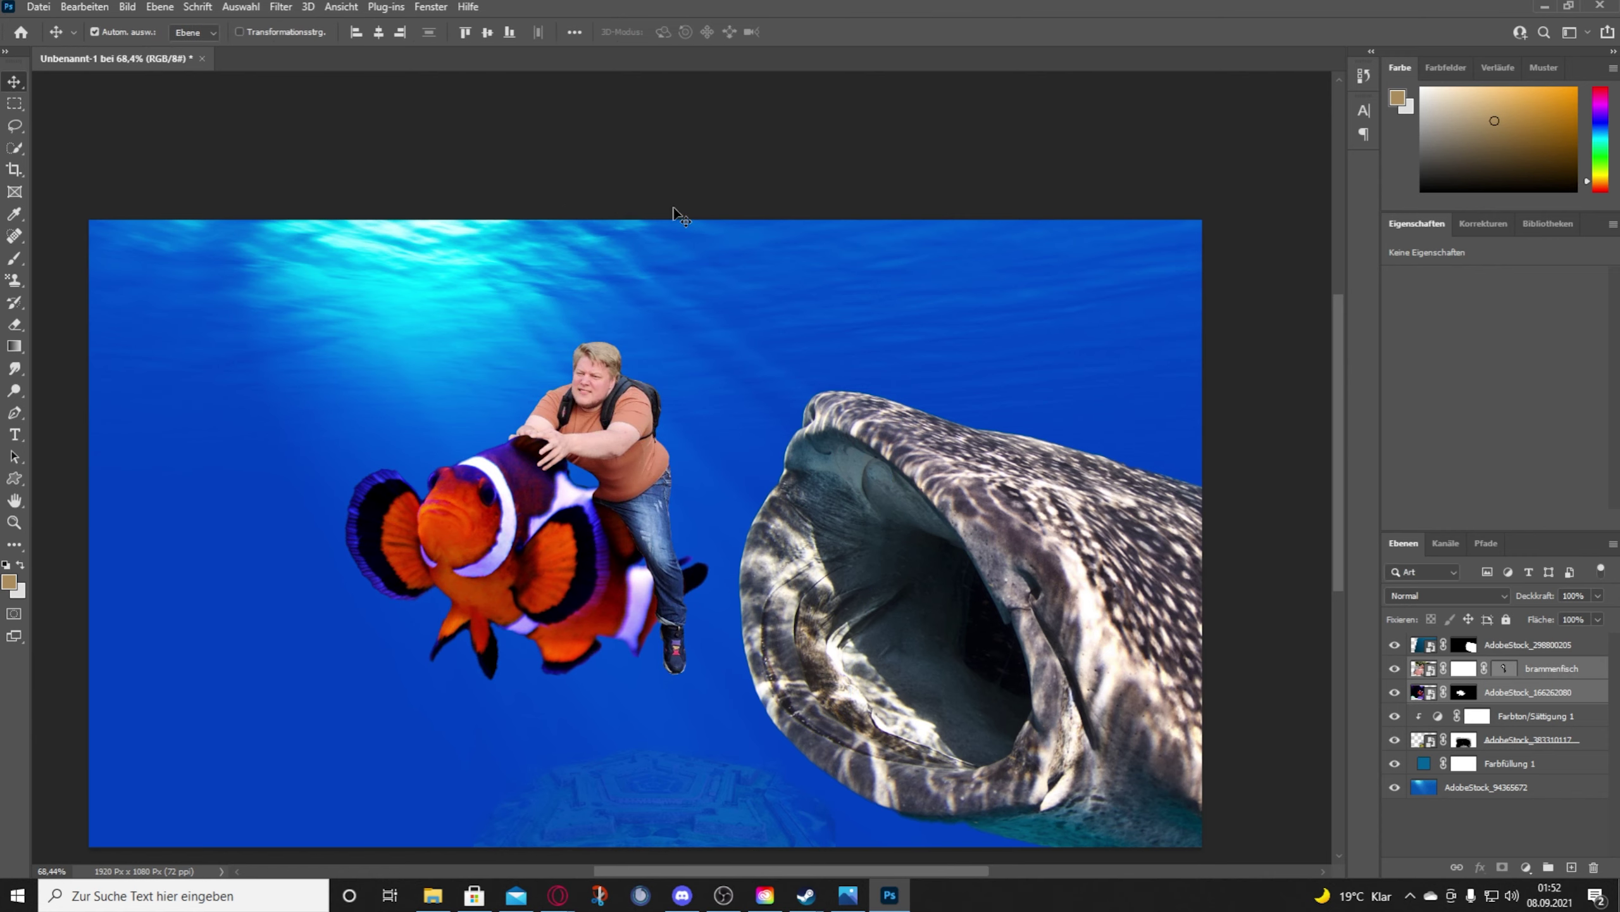
pyautogui.click(1547, 830)
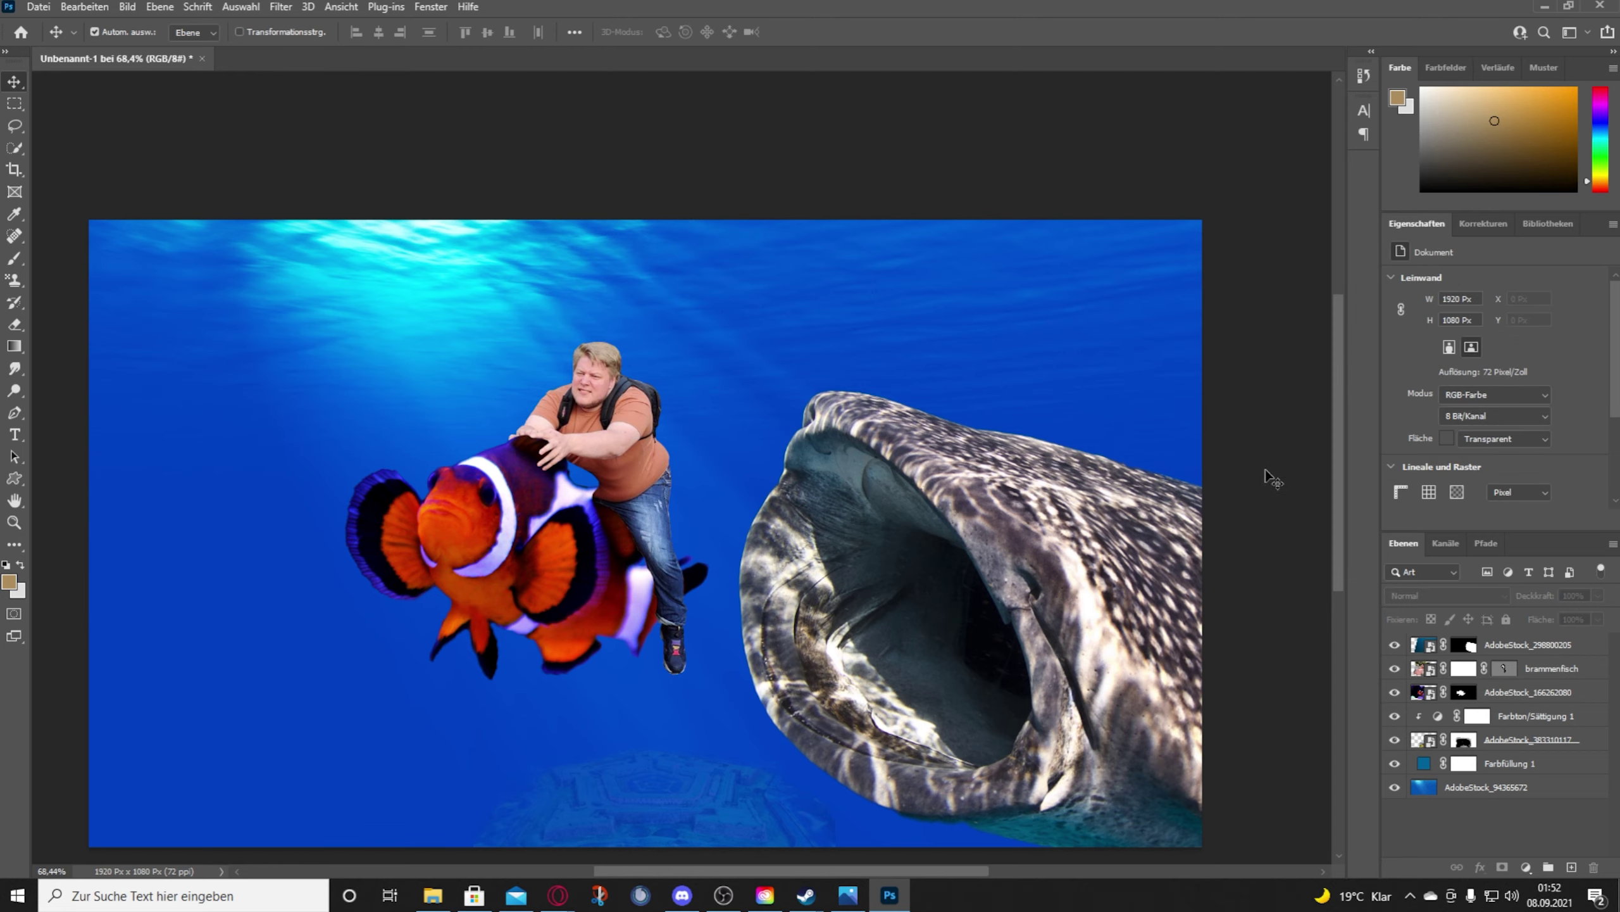
pyautogui.scroll(5, 582, 424)
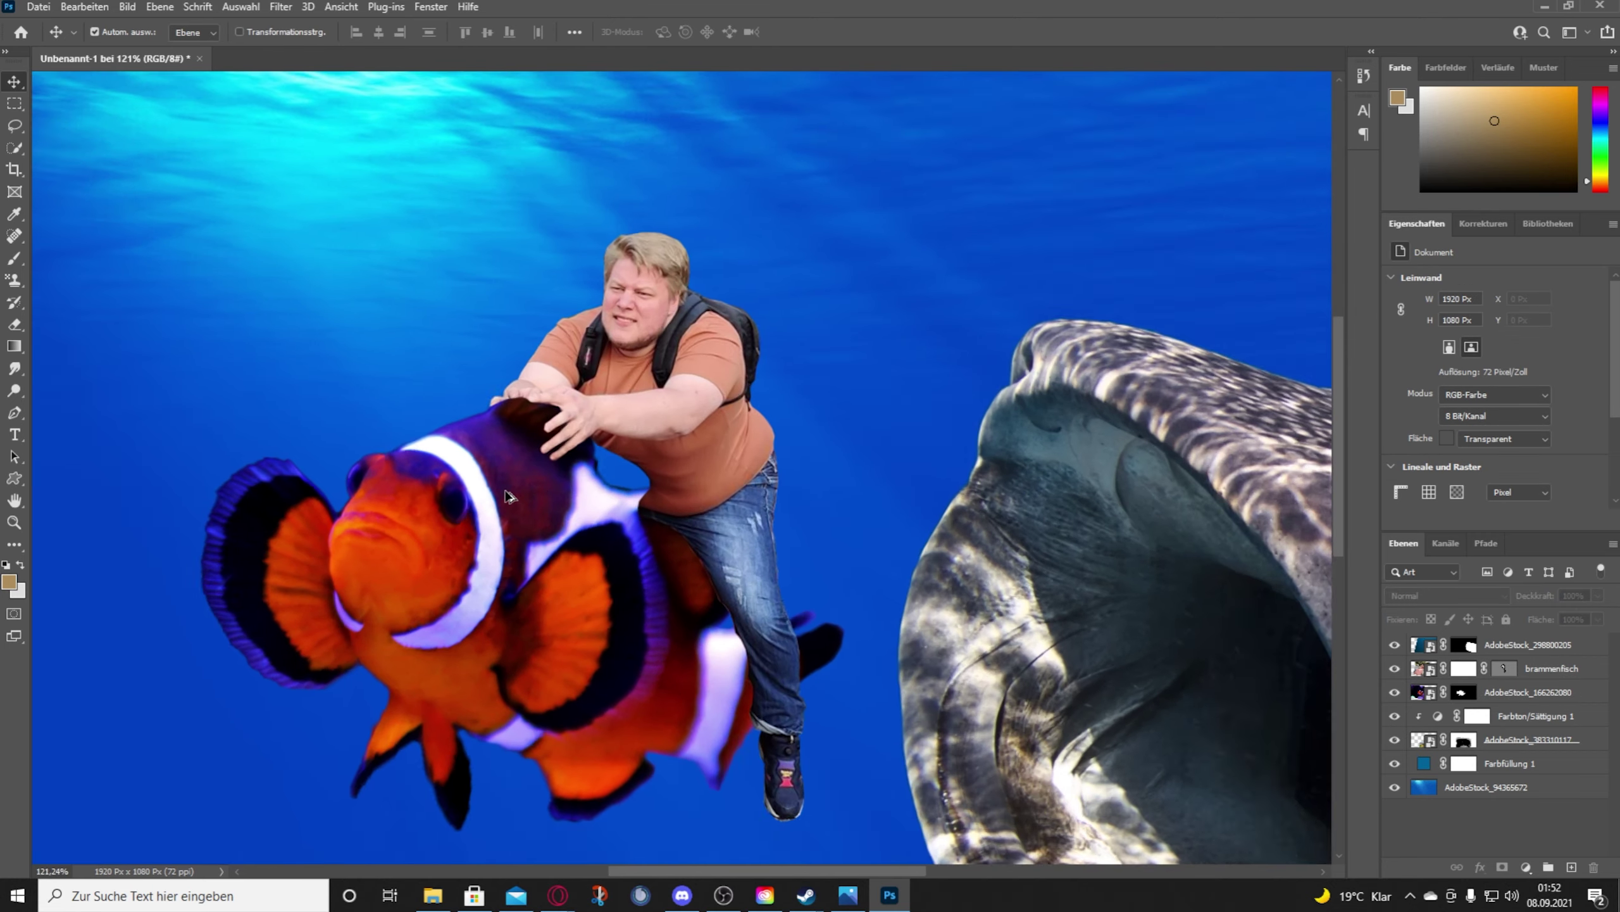
# Step: Check the overlap and rasterize the clownfish layer for clone retouching
pyautogui.click(1394, 692)
pyautogui.click(1531, 692)
pyautogui.scroll(3, 260, 309)
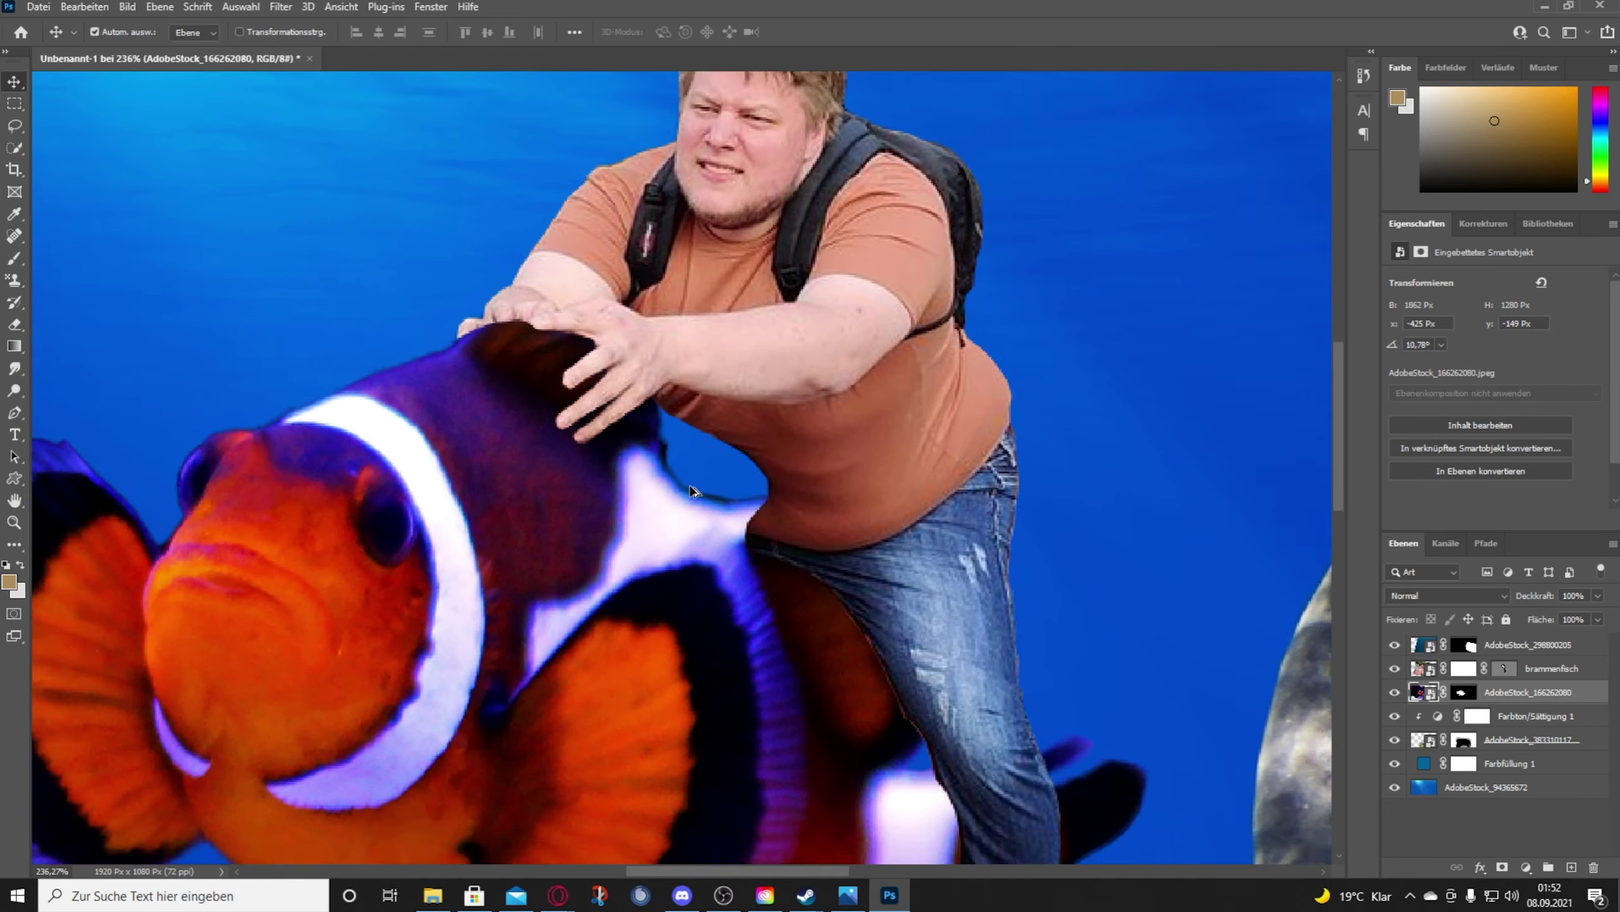
pyautogui.scroll(2, 260, 309)
pyautogui.press('s')
pyautogui.click(614, 459)
pyautogui.press('Return')
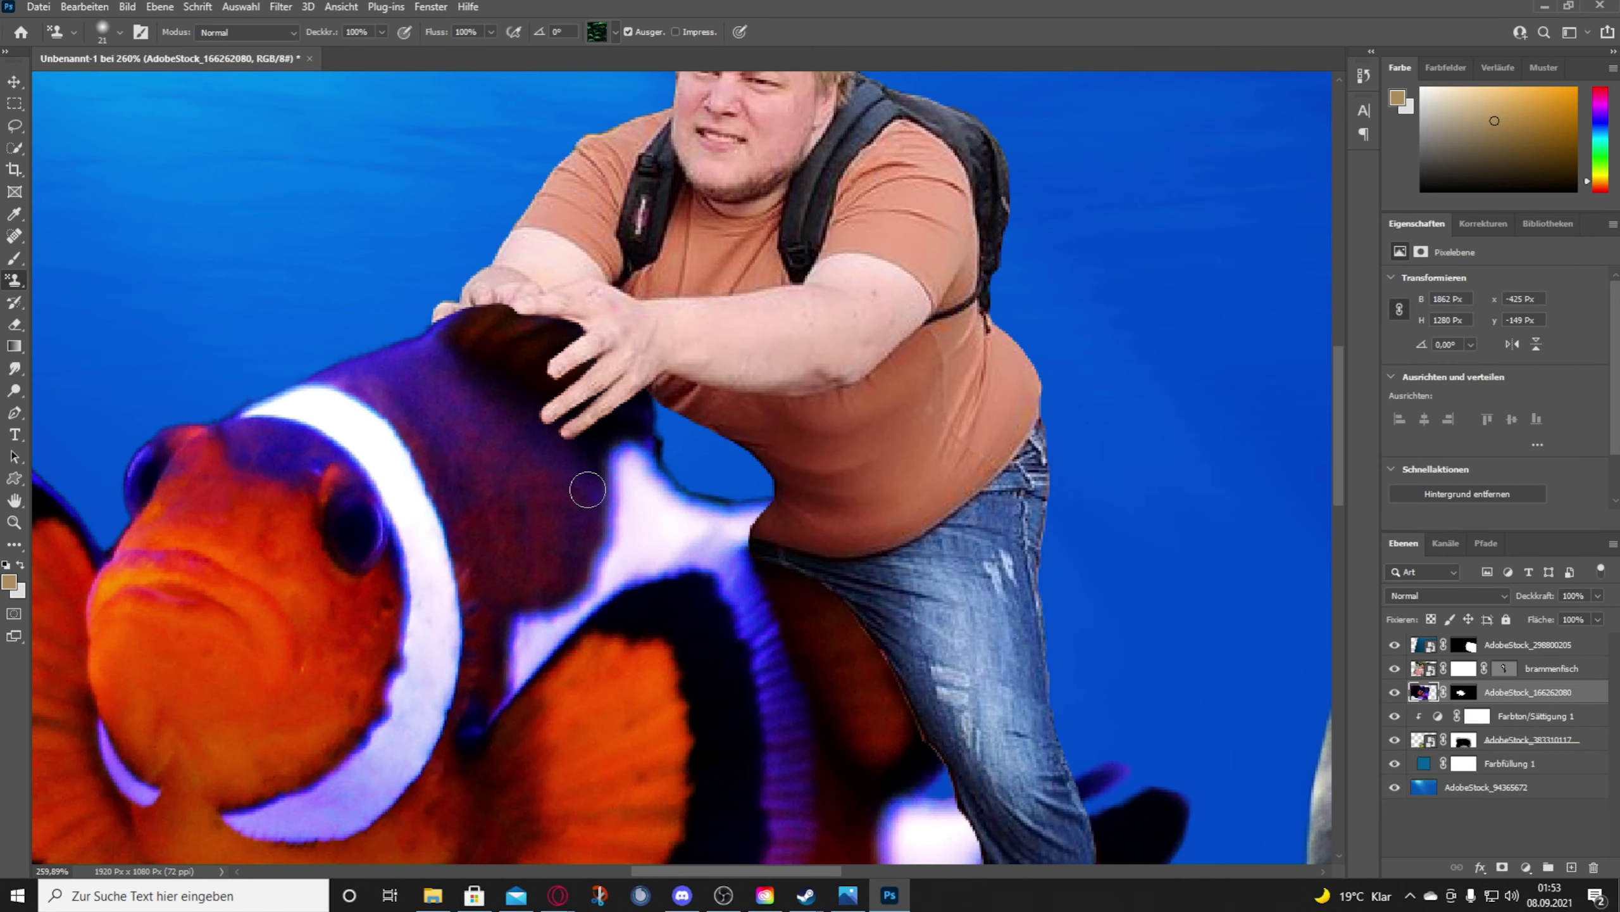
# Step: Set up the Clone Stamp tool targeting the clownfish pixels, not its mask
pyautogui.rightClick(14, 281)
pyautogui.click(83, 280)
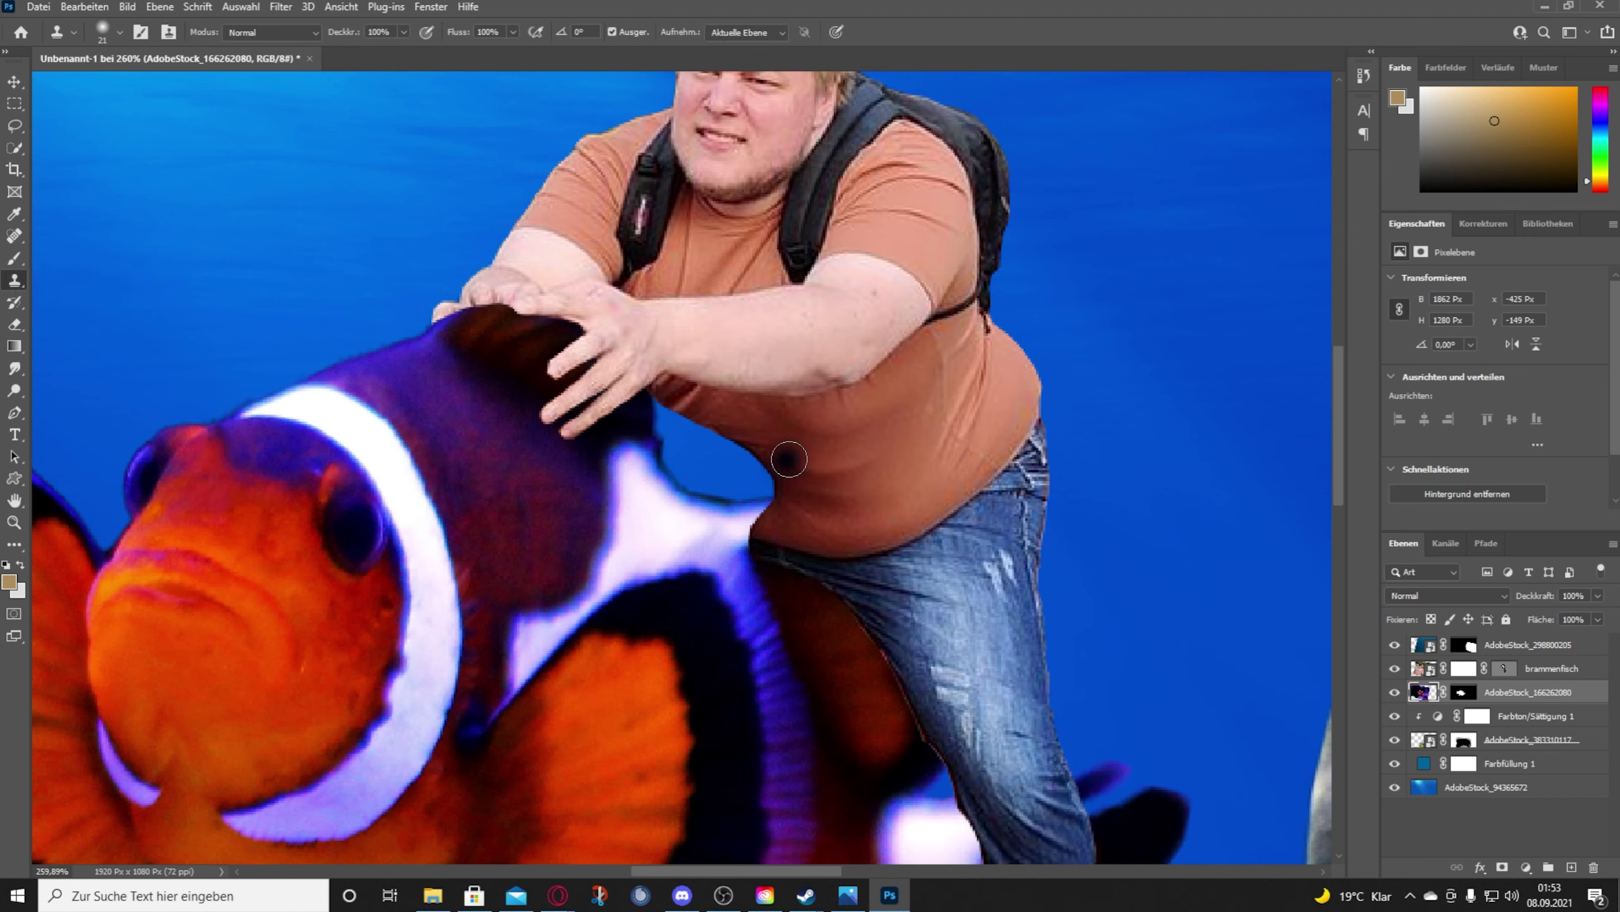
pyautogui.hotkey('ctrl', '\\')
pyautogui.press('d')
pyautogui.click(14, 258)
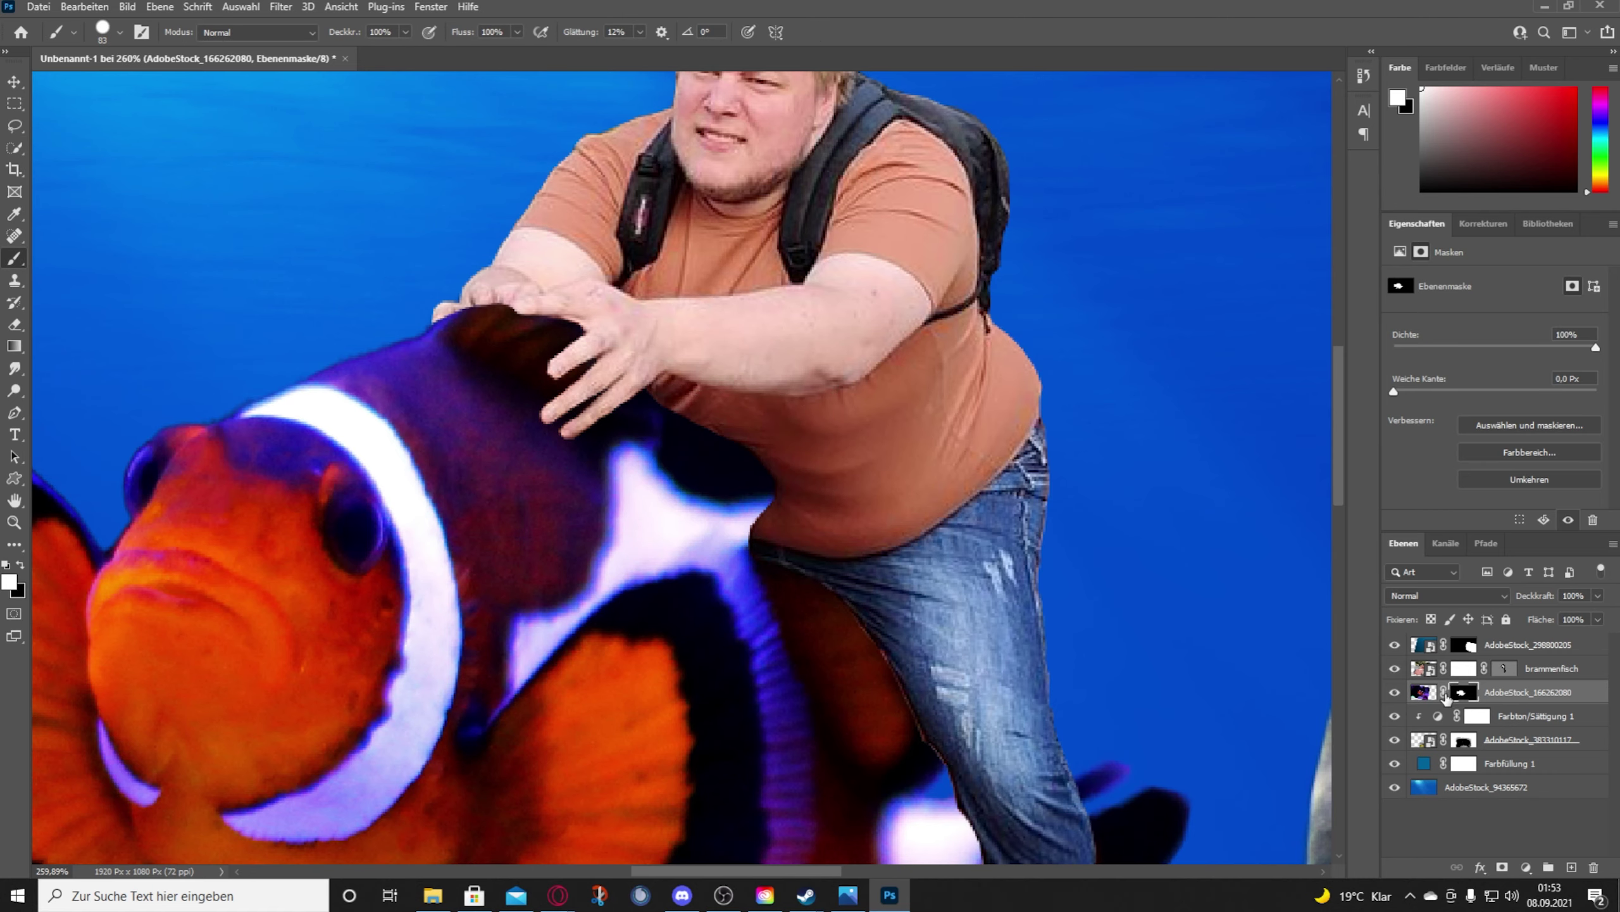
pyautogui.click(1423, 691)
pyautogui.click(14, 280)
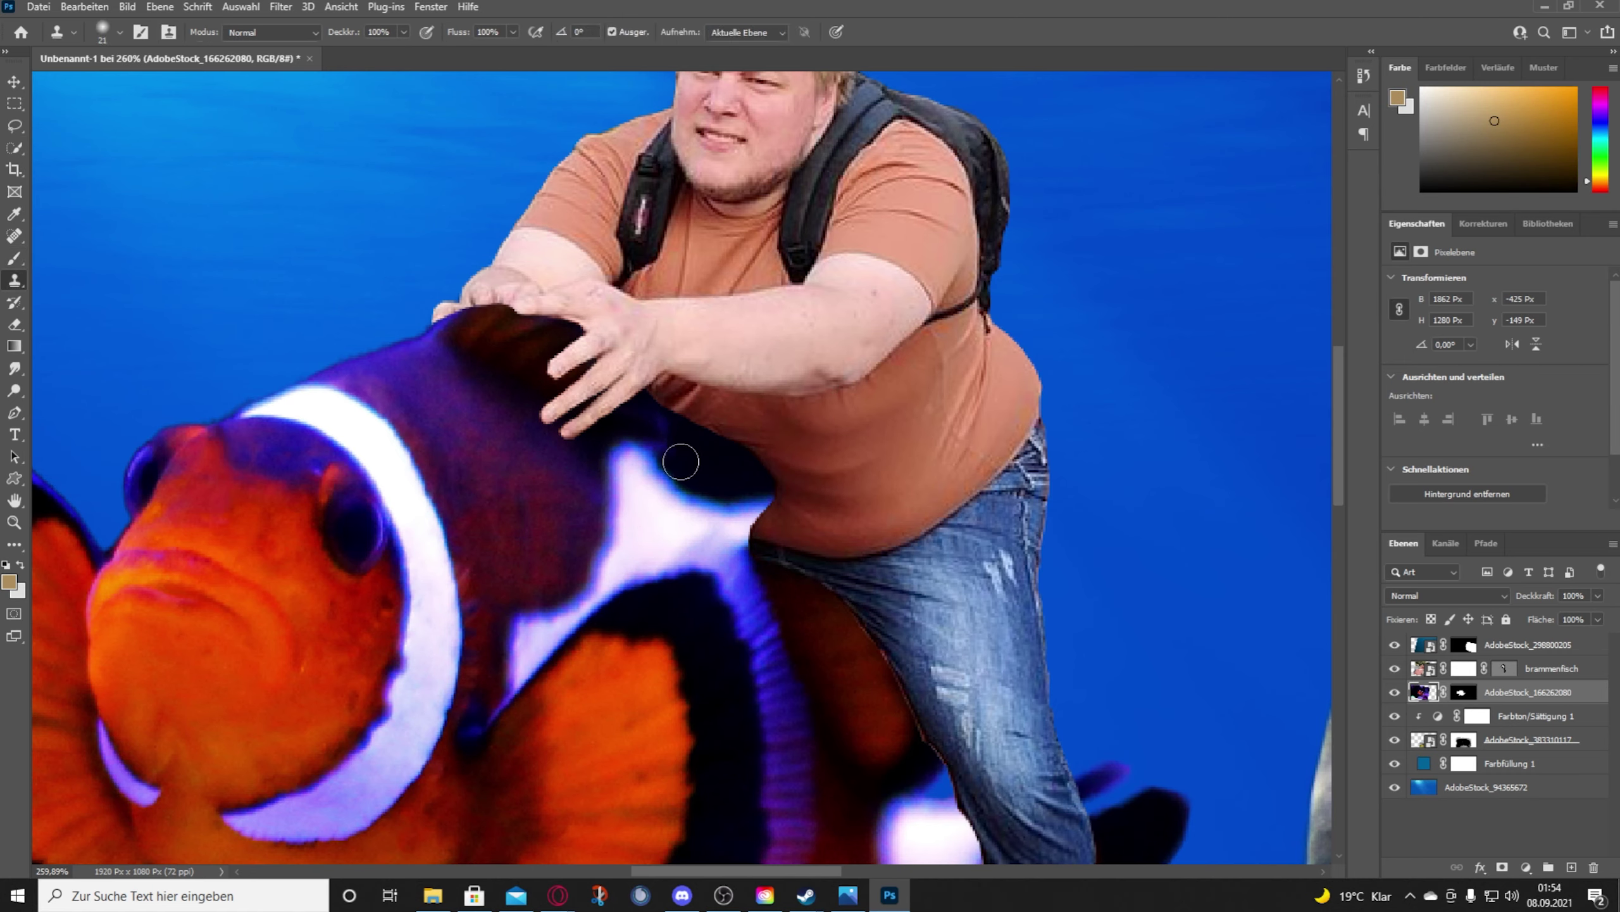
# Step: Clone fish colour over the white stripe and dark patch beneath the man's hands
pyautogui.moveTo(680, 462)
pyautogui.mouseDown()
pyautogui.moveTo(683, 489)
pyautogui.moveTo(761, 489)
pyautogui.moveTo(679, 438)
pyautogui.moveTo(752, 491)
pyautogui.mouseUp()
pyautogui.keyDown('alt'); pyautogui.click(710, 486); pyautogui.keyUp('alt')
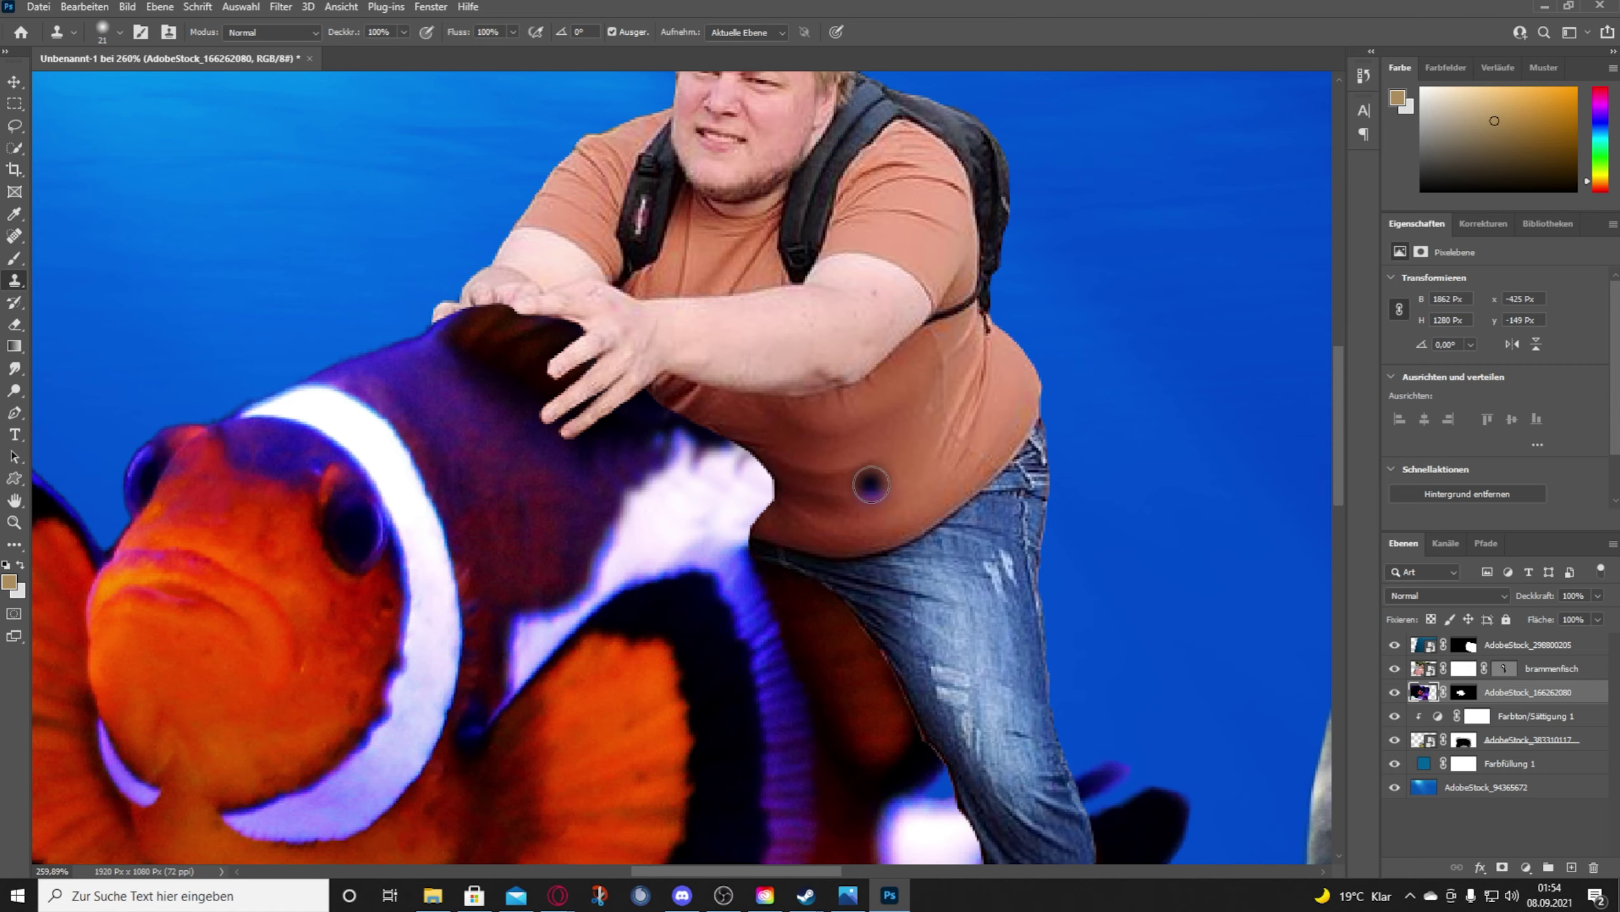
pyautogui.keyDown('alt'); pyautogui.scroll(-2, 871, 485); pyautogui.keyUp('alt')
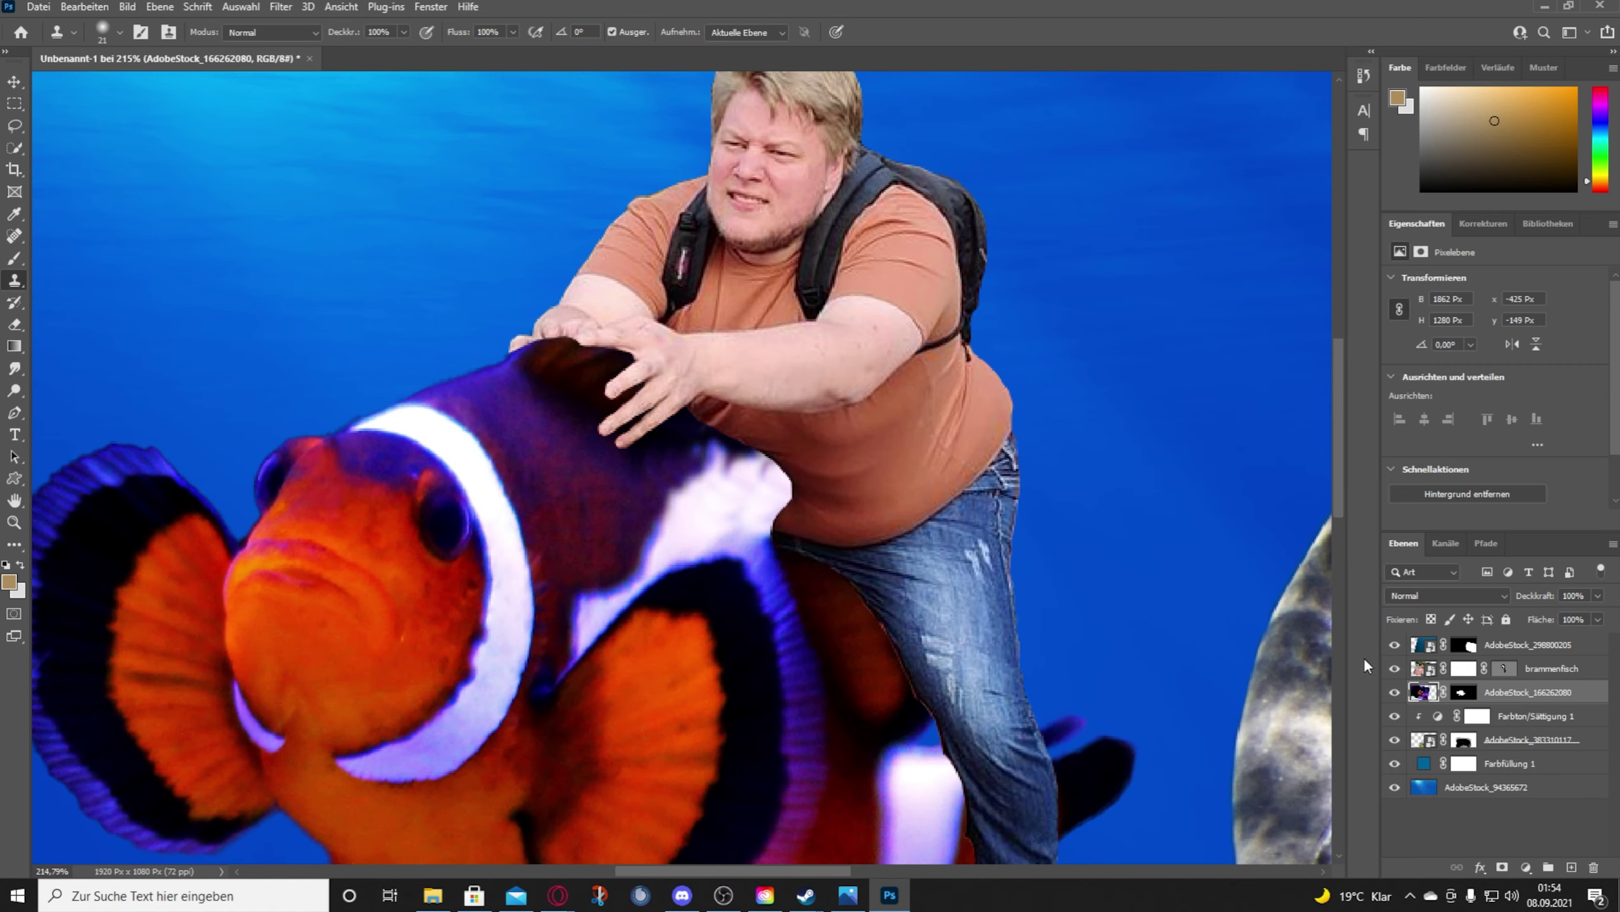
pyautogui.click(1395, 668)
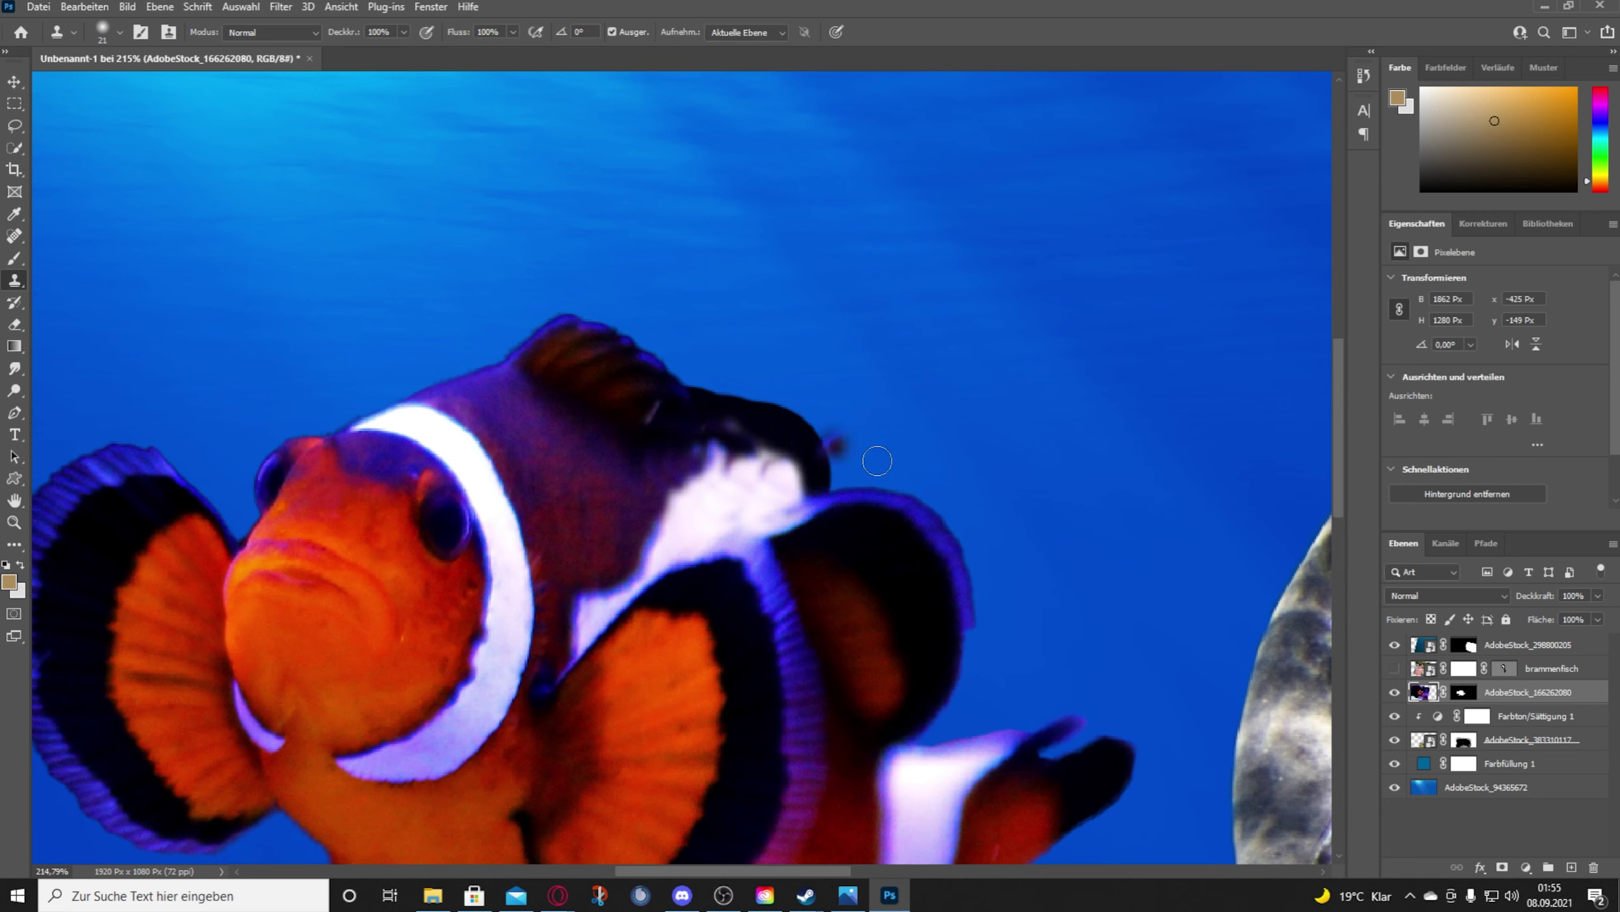
pyautogui.click(1395, 668)
pyautogui.moveTo(723, 461); pyautogui.dragTo(786, 495)
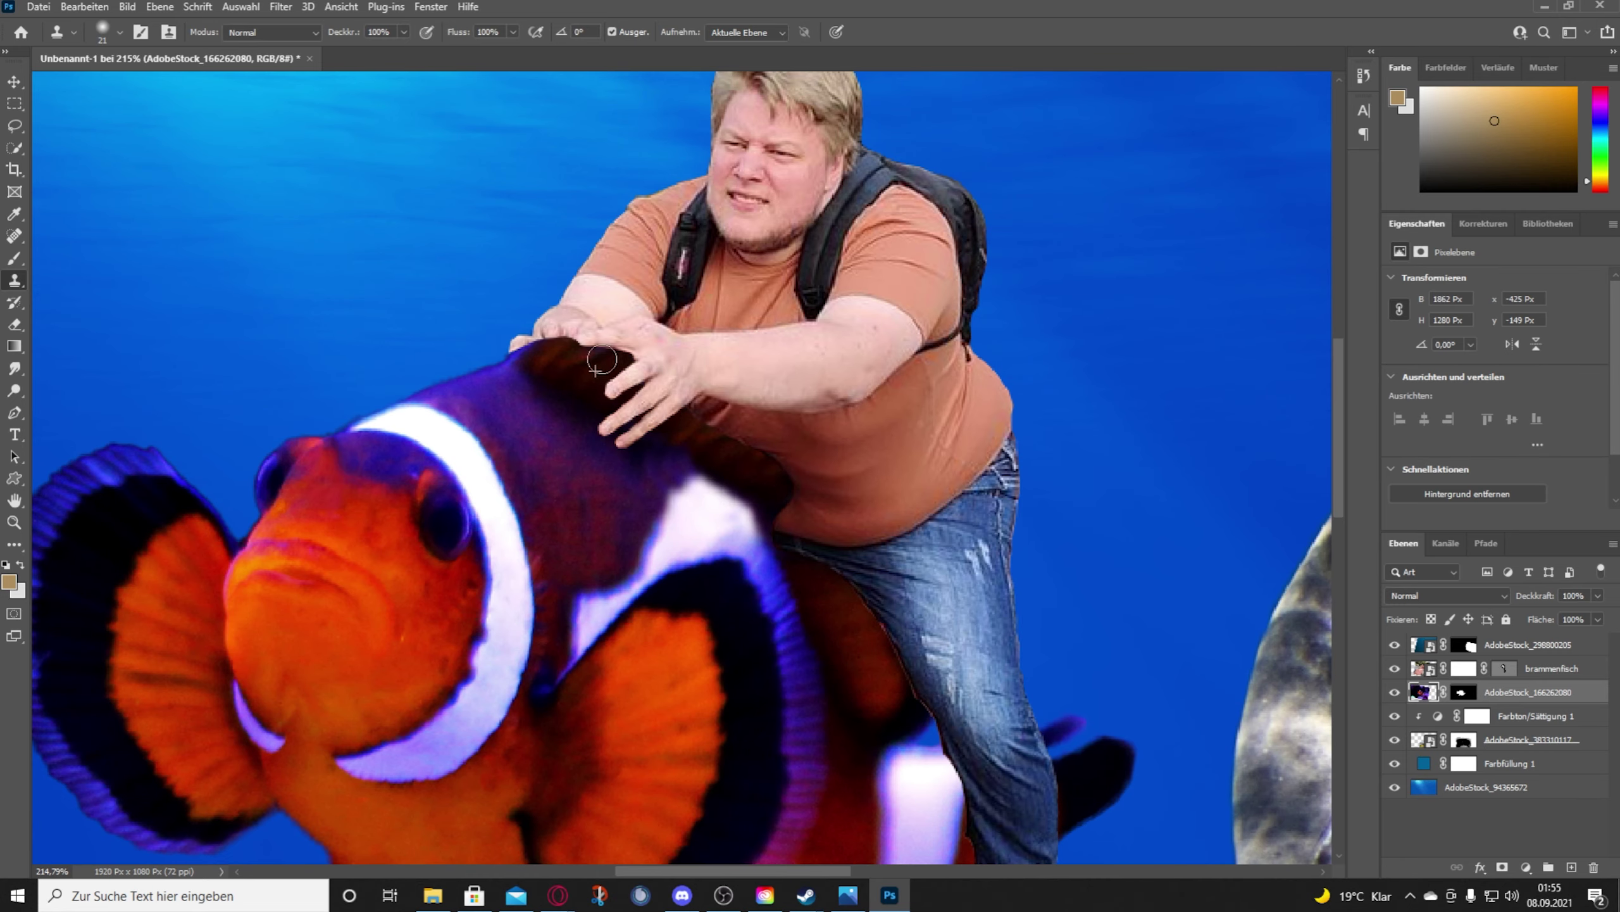
pyautogui.scroll(-5, 829, 396)
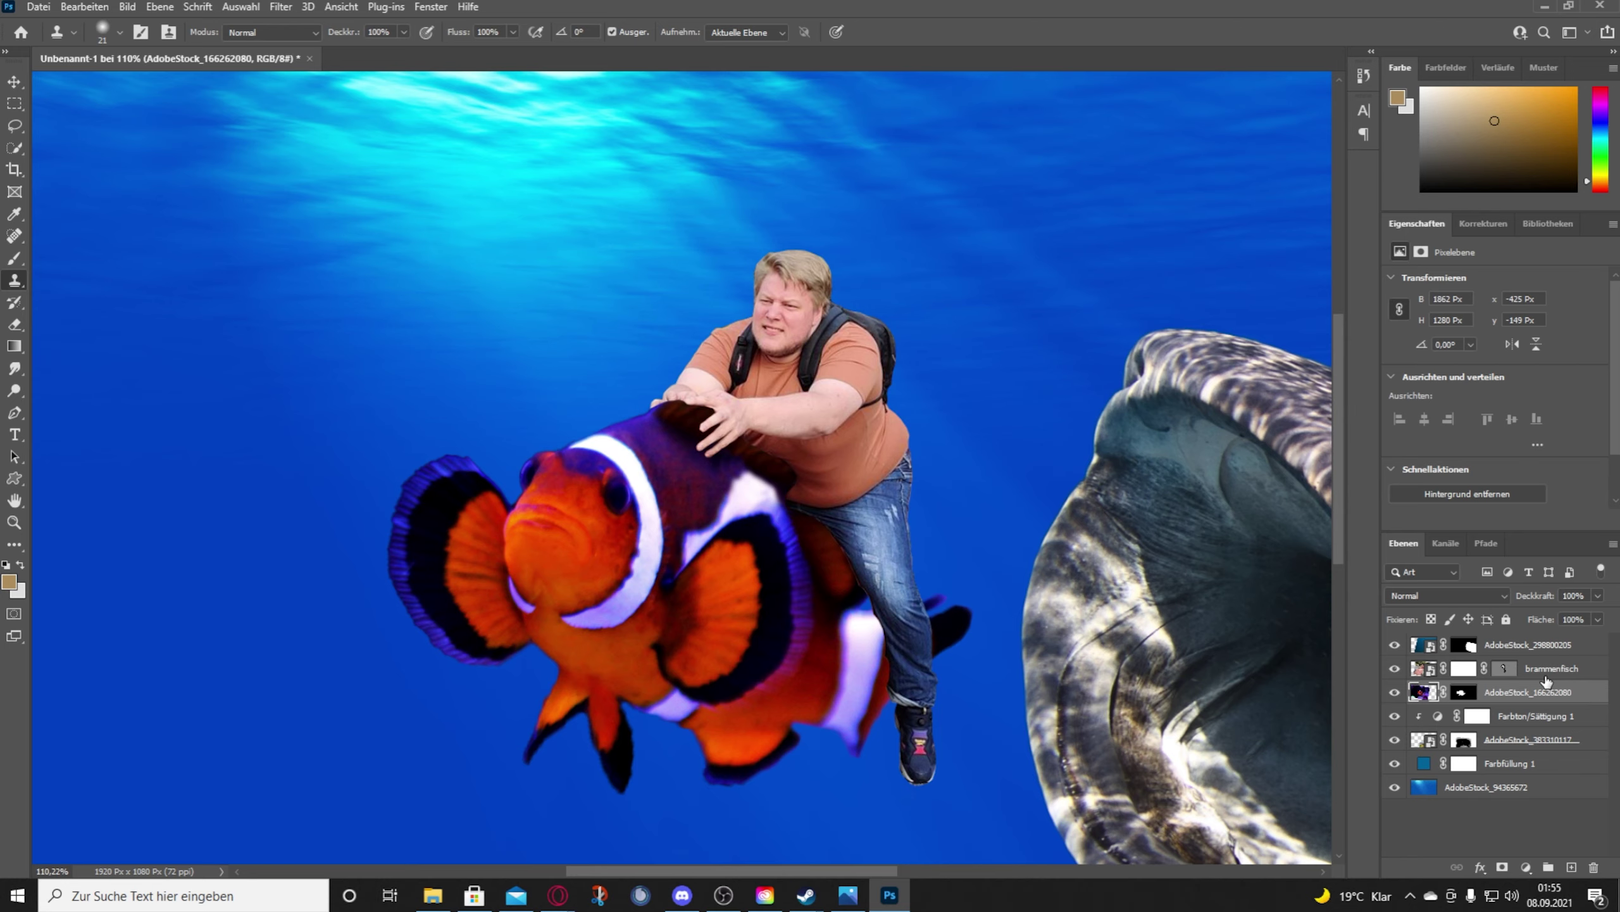
# Step: Try a clipped copy of the existing hue adjustment on the fish, then delete it
pyautogui.moveTo(1547, 682); pyautogui.dragTo(1572, 866)
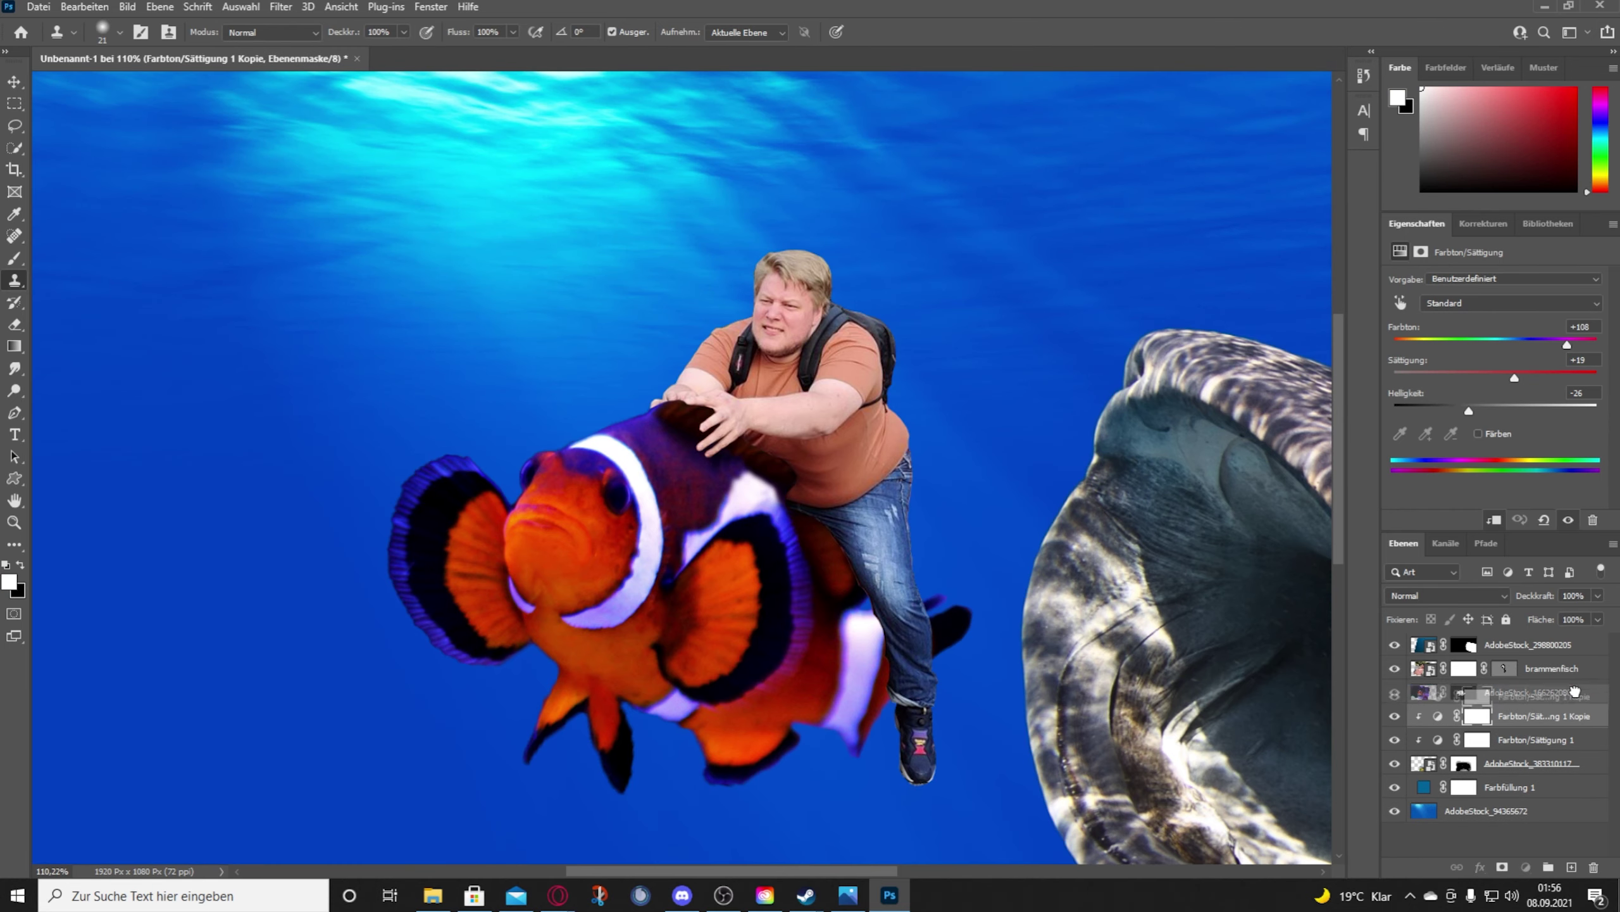
pyautogui.moveTo(1525, 716); pyautogui.dragTo(1524, 684)
pyautogui.click(1495, 520)
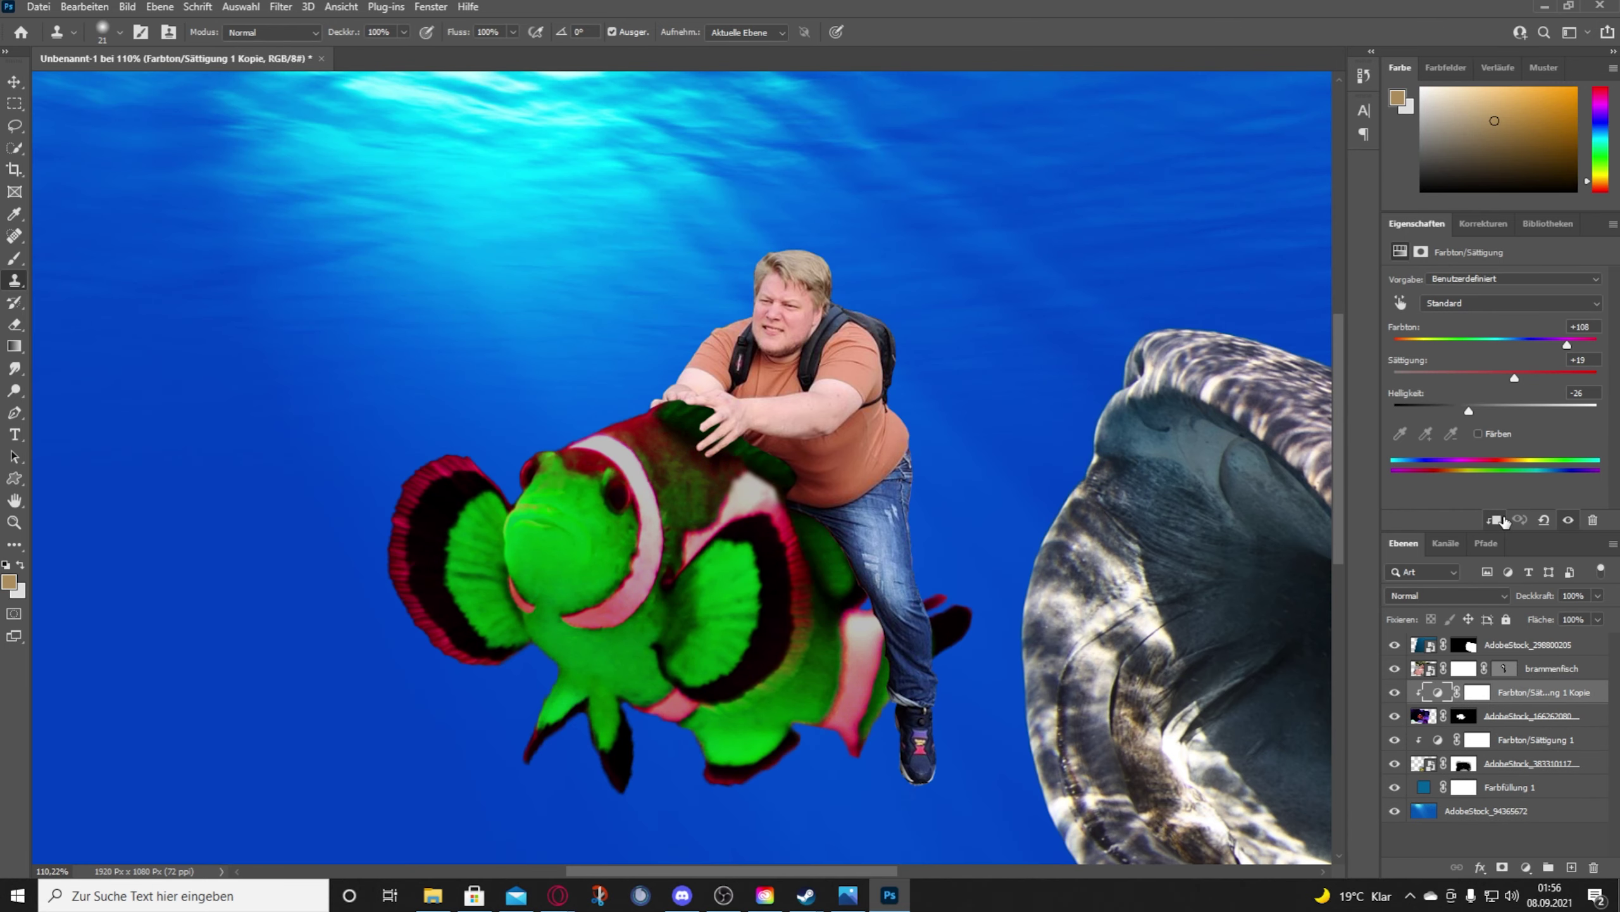
pyautogui.click(1593, 519)
# Step: Try a clipped yellow-orange Hue/Saturation adjustment on the clownfish, then delete it
pyautogui.click(1526, 866)
pyautogui.click(1492, 705)
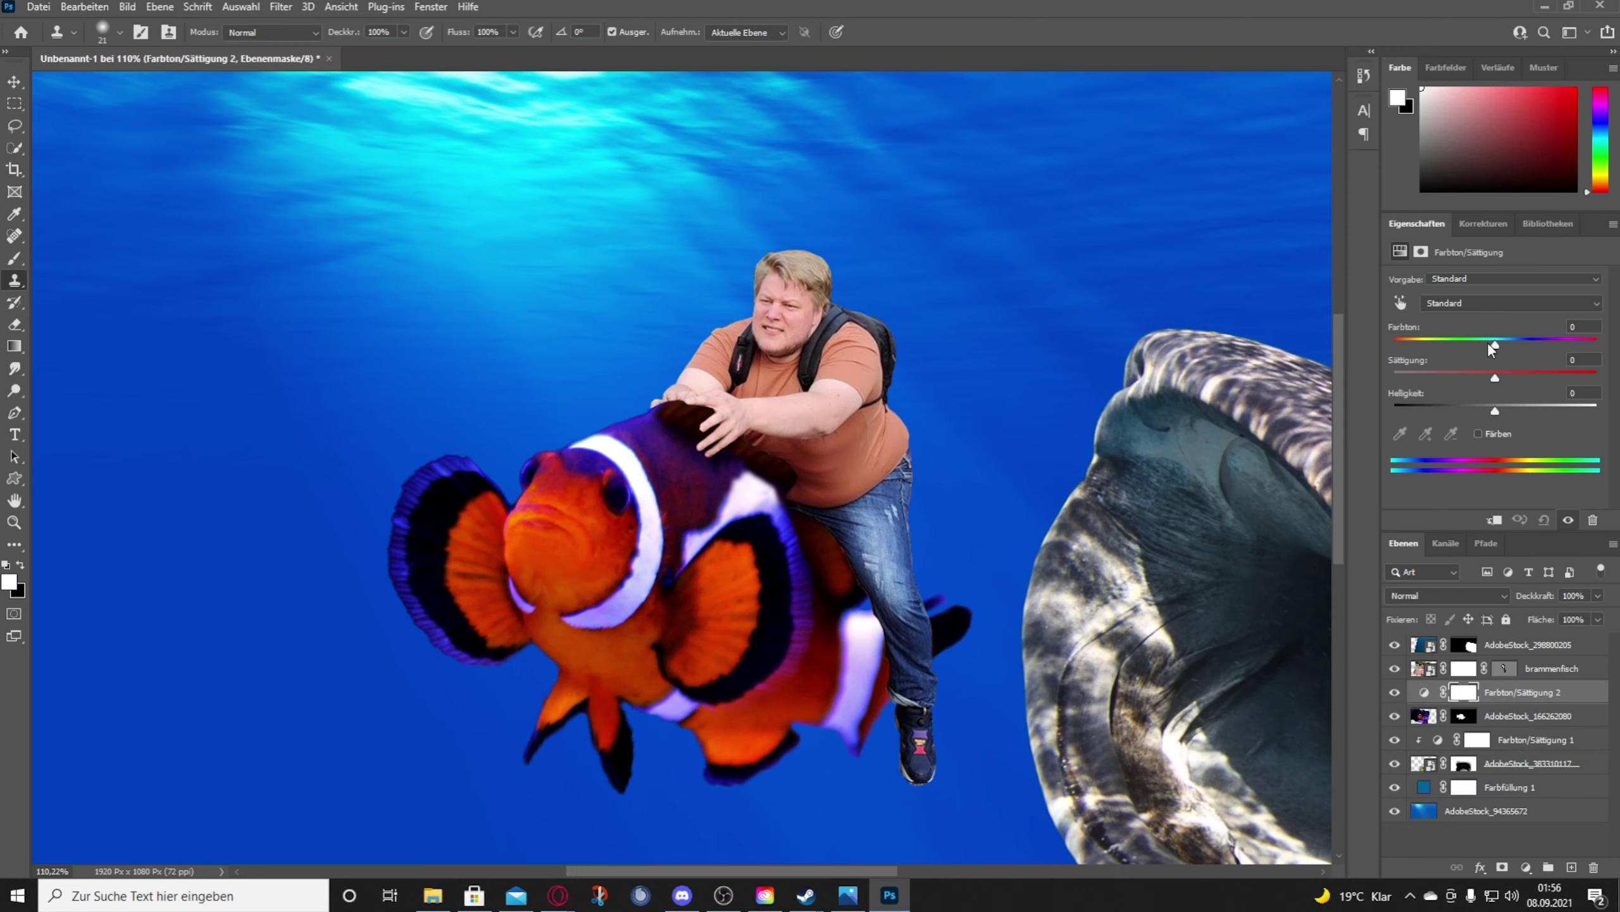
pyautogui.moveTo(1494, 345)
pyautogui.mouseDown()
pyautogui.moveTo(1534, 346)
pyautogui.moveTo(1513, 345)
pyautogui.moveTo(1536, 377)
pyautogui.moveTo(1506, 363)
pyautogui.mouseUp()
pyautogui.click(1495, 520)
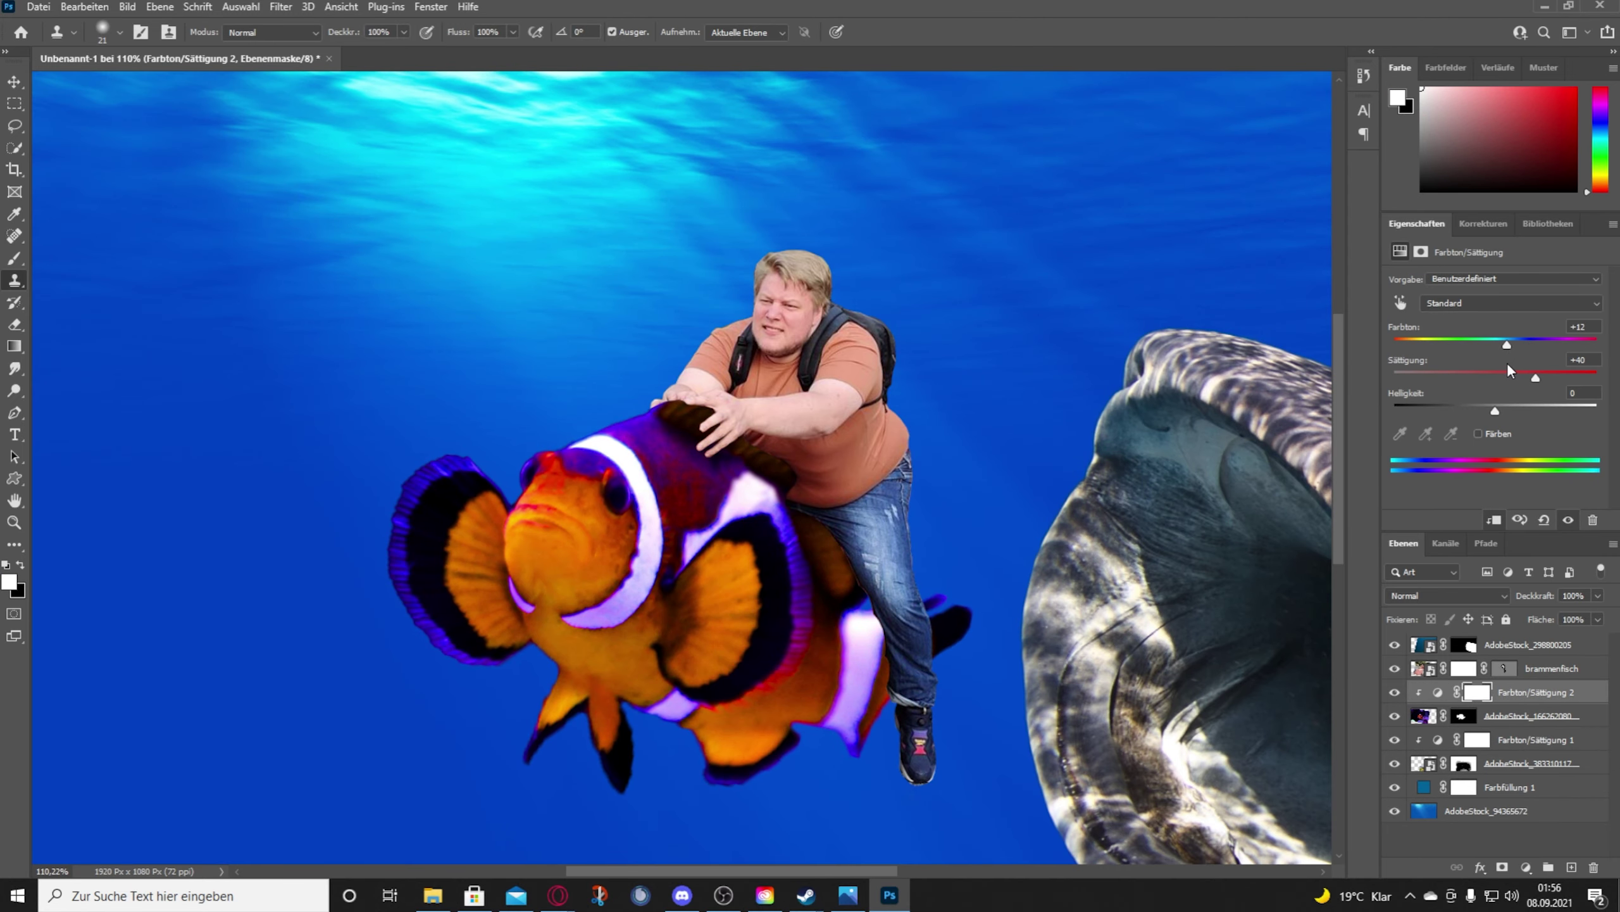
pyautogui.click(1594, 866)
# Step: Try a clipped Levels adjustment on the Blue channel midtones, then delete it
pyautogui.click(1526, 866)
pyautogui.click(1531, 622)
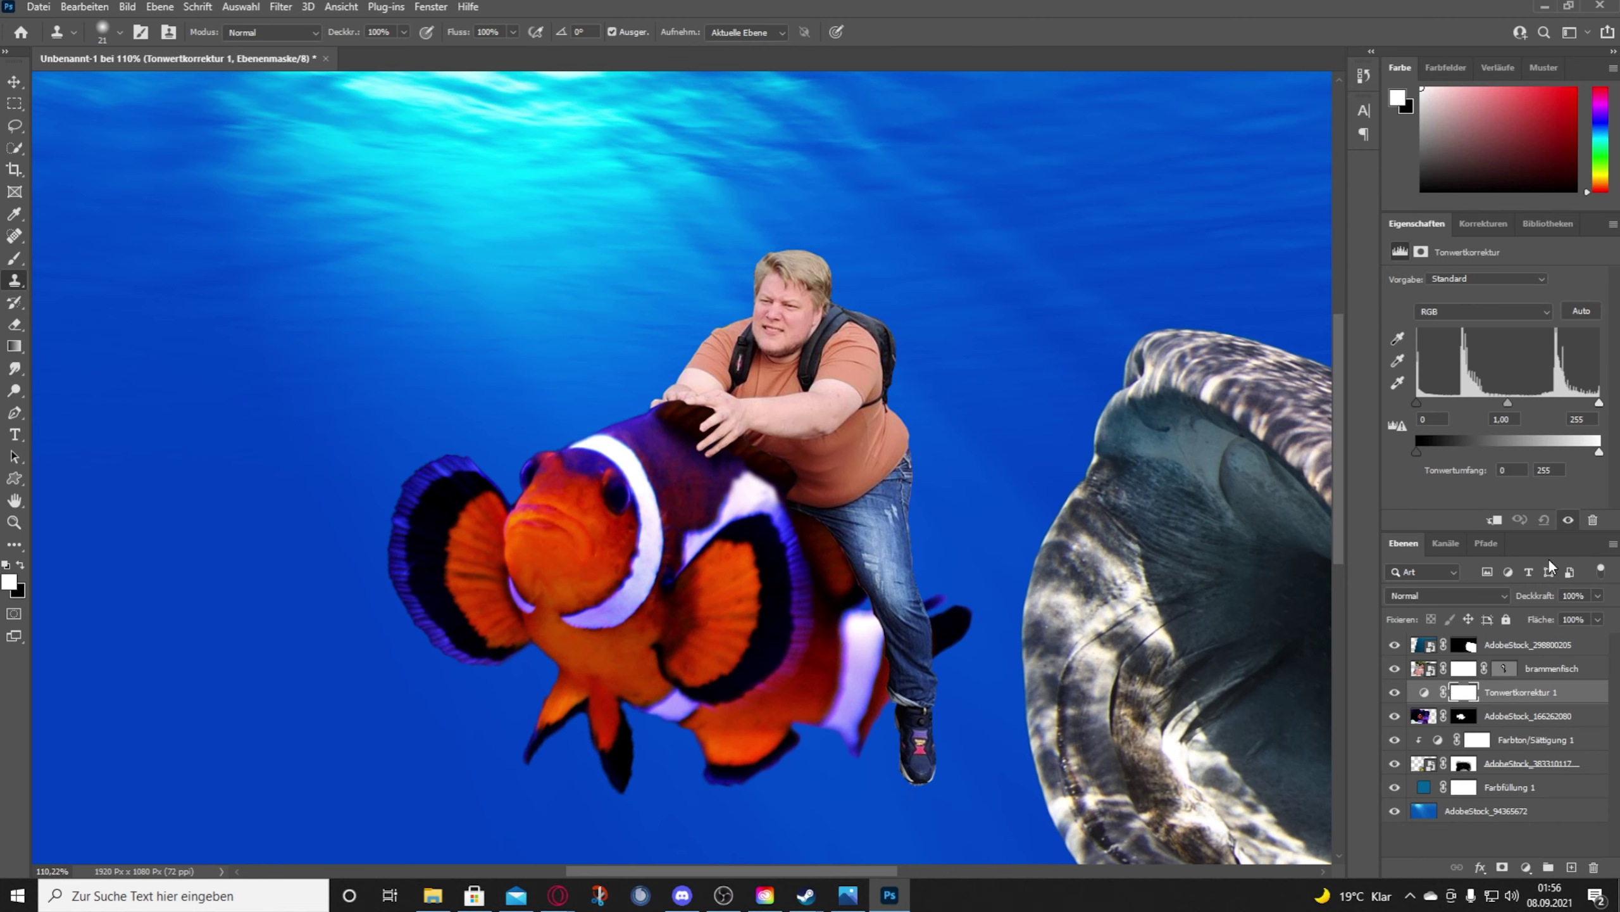
pyautogui.click(1483, 311)
pyautogui.click(1486, 356)
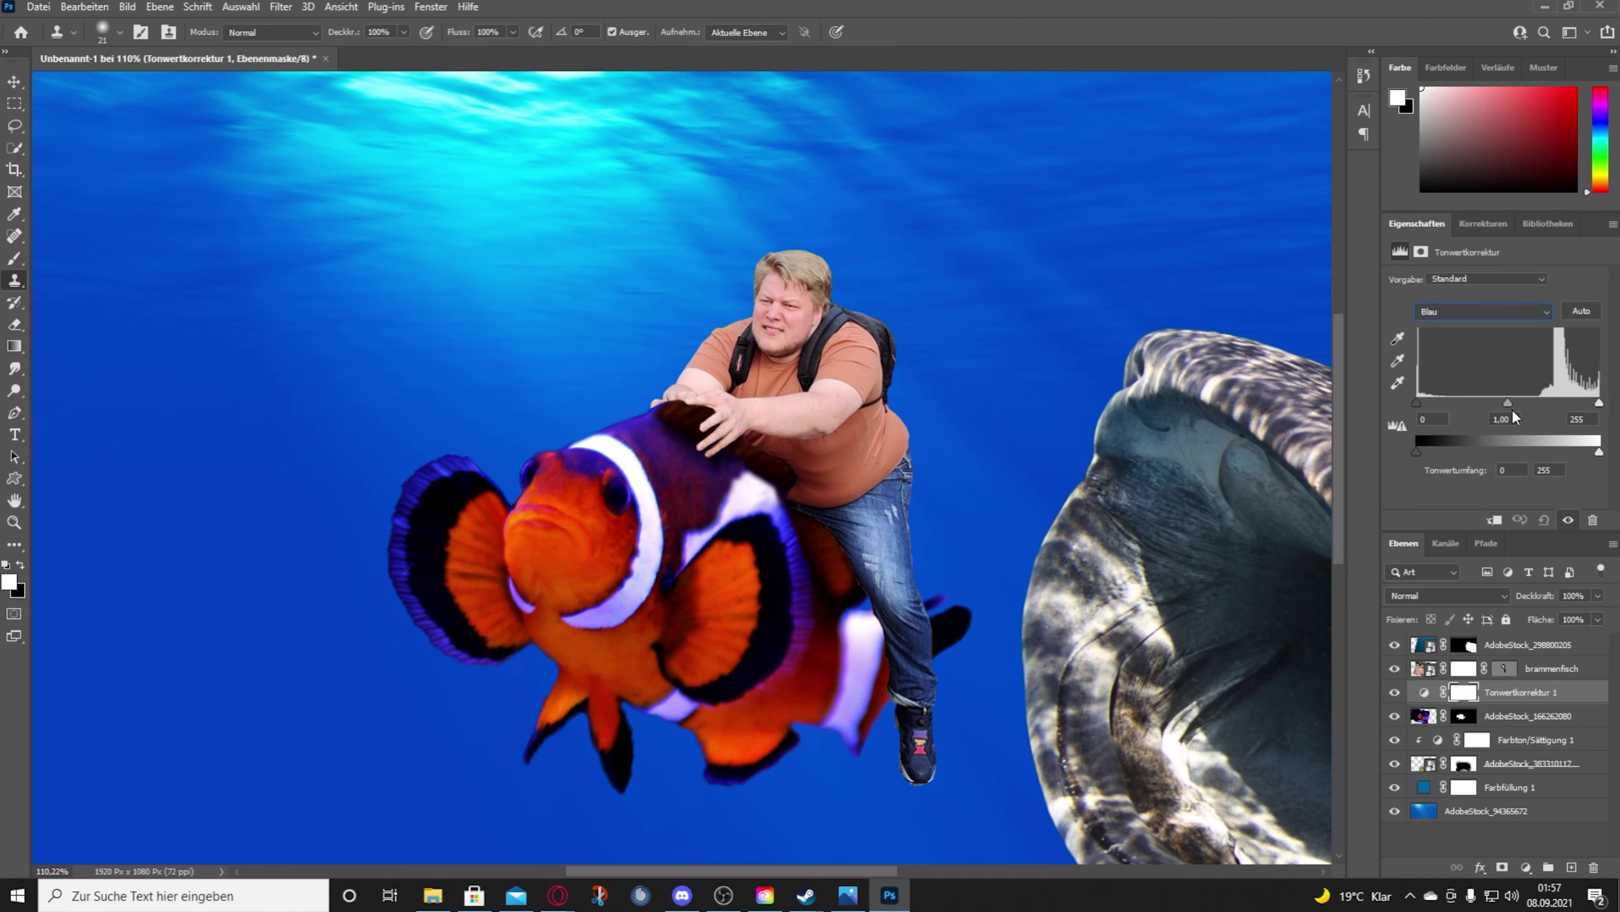
pyautogui.hotkey('ctrl', 'alt', 'g')
pyautogui.moveTo(1507, 403); pyautogui.dragTo(1452, 404)
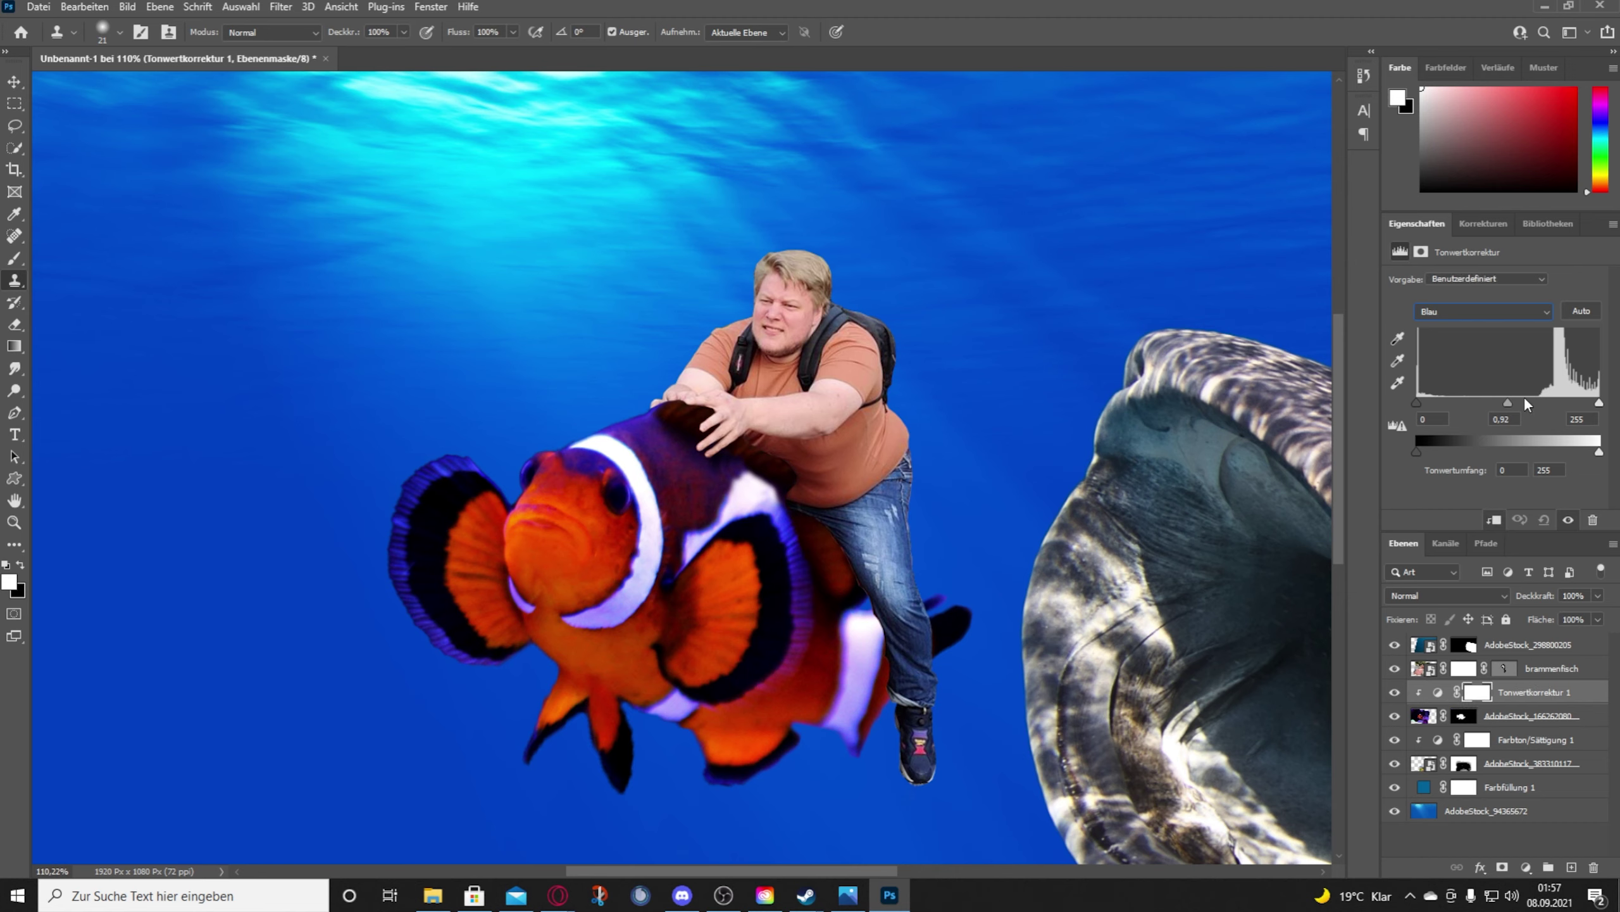
pyautogui.click(1593, 866)
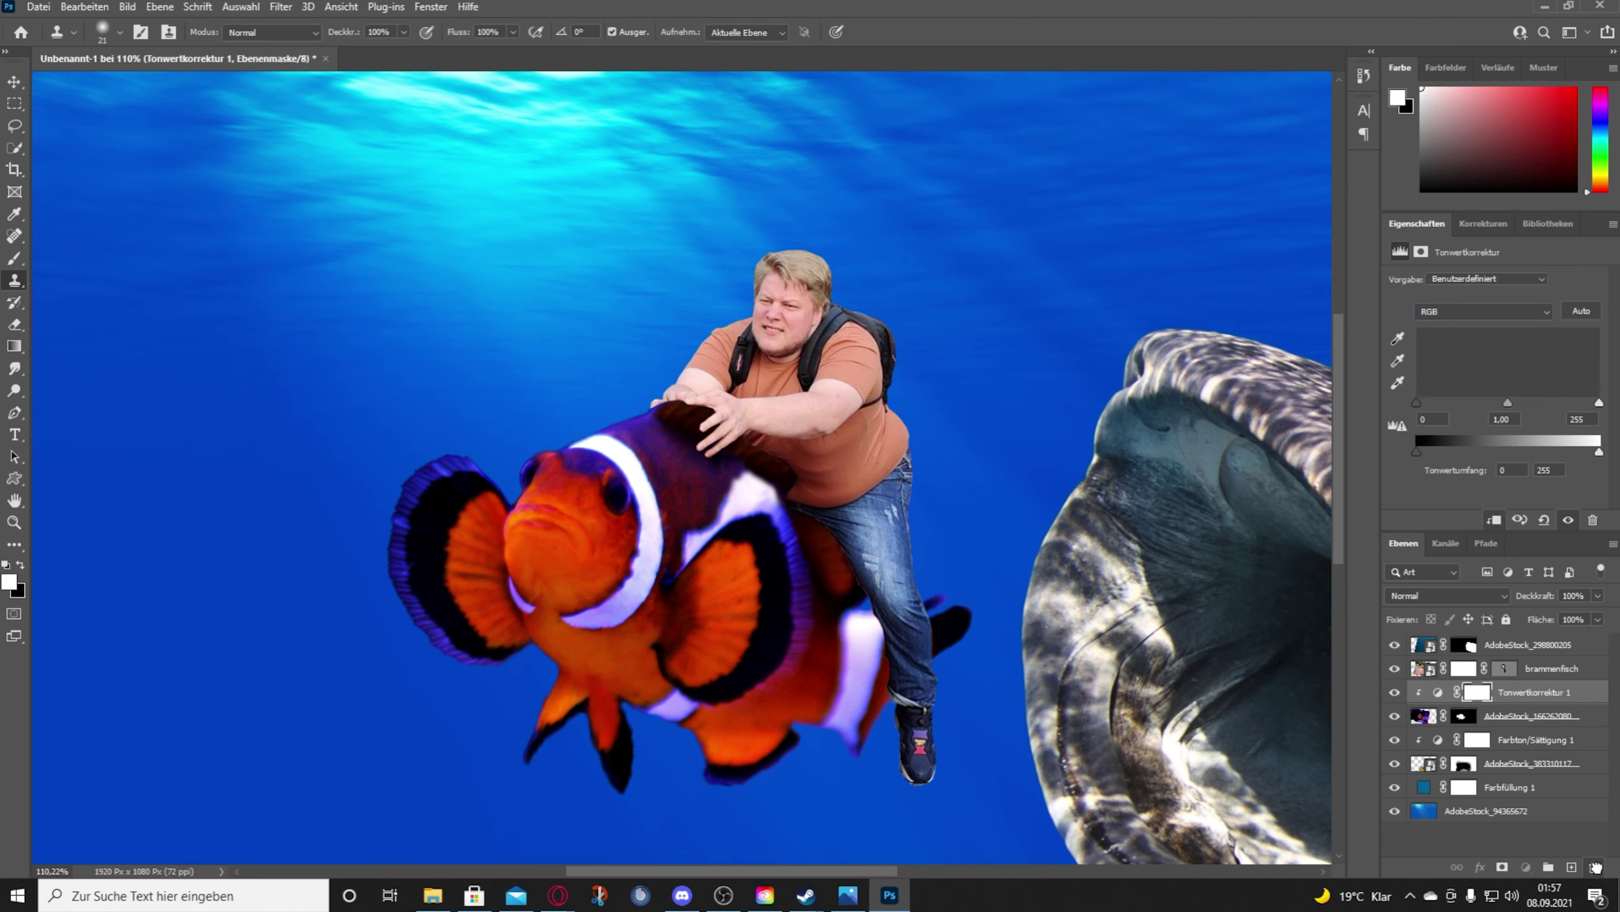
# Step: Add a Vibrance adjustment of +22 to boost the clownfish's colours
pyautogui.click(1525, 866)
pyautogui.click(1531, 692)
pyautogui.moveTo(1494, 297)
pyautogui.mouseDown()
pyautogui.moveTo(1569, 297)
pyautogui.moveTo(1492, 330)
pyautogui.mouseUp()
# Step: Delete the Vibrance layer, then try a clipped cyan Color Balance and delete it
pyautogui.click(1593, 866)
pyautogui.click(1525, 866)
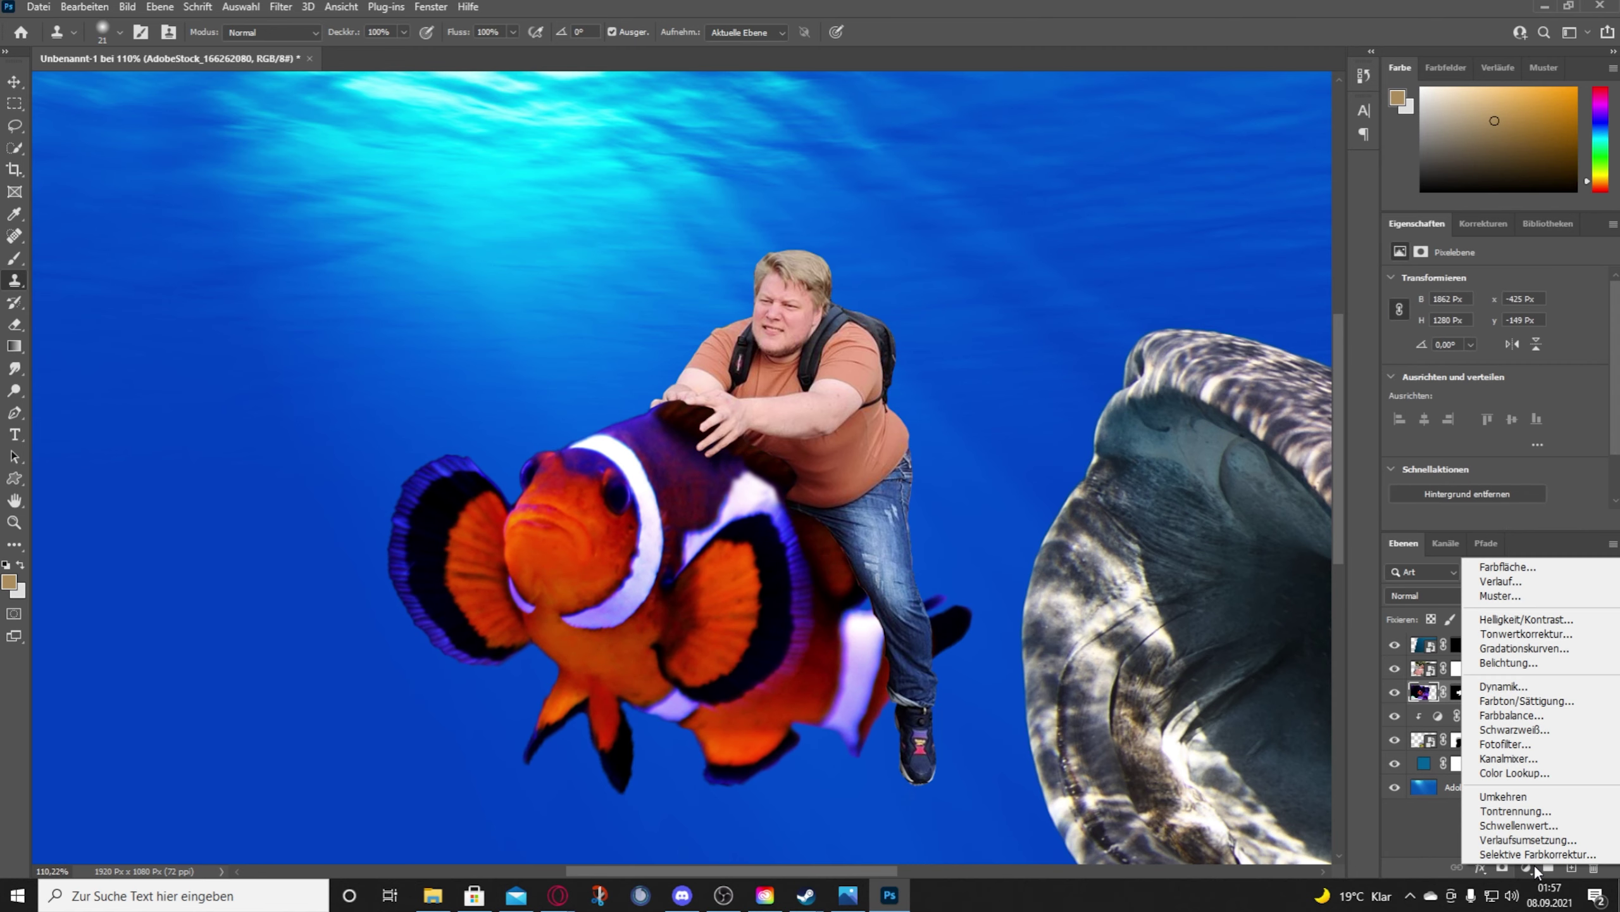
pyautogui.click(1492, 713)
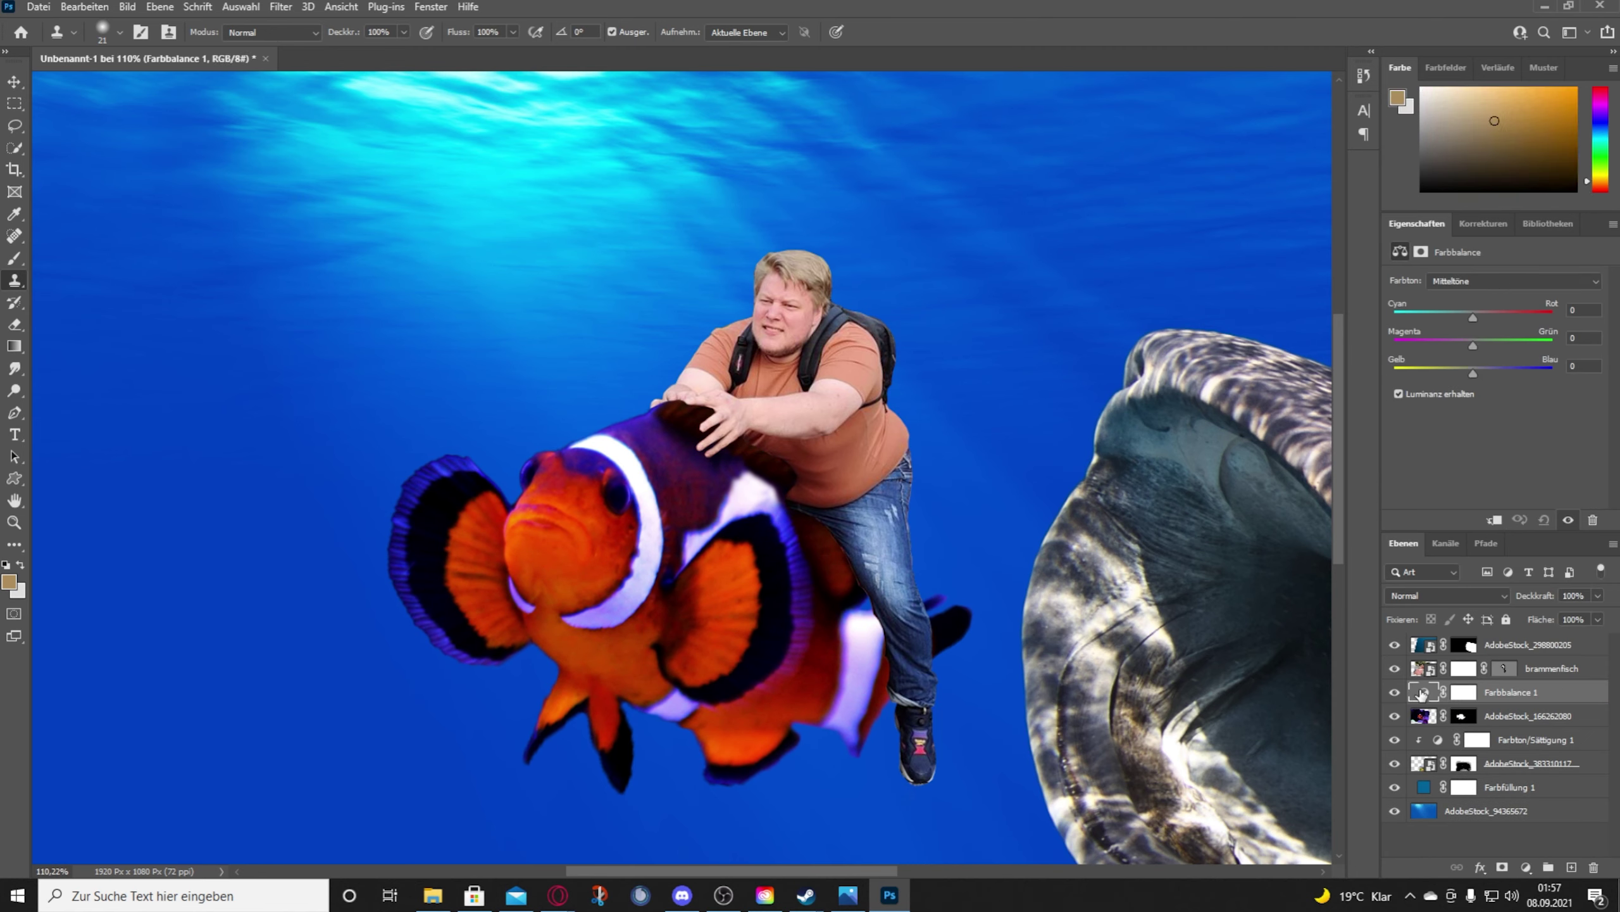
pyautogui.hotkey('ctrl', 'alt', 'g')
pyautogui.moveTo(1473, 373); pyautogui.dragTo(1500, 372)
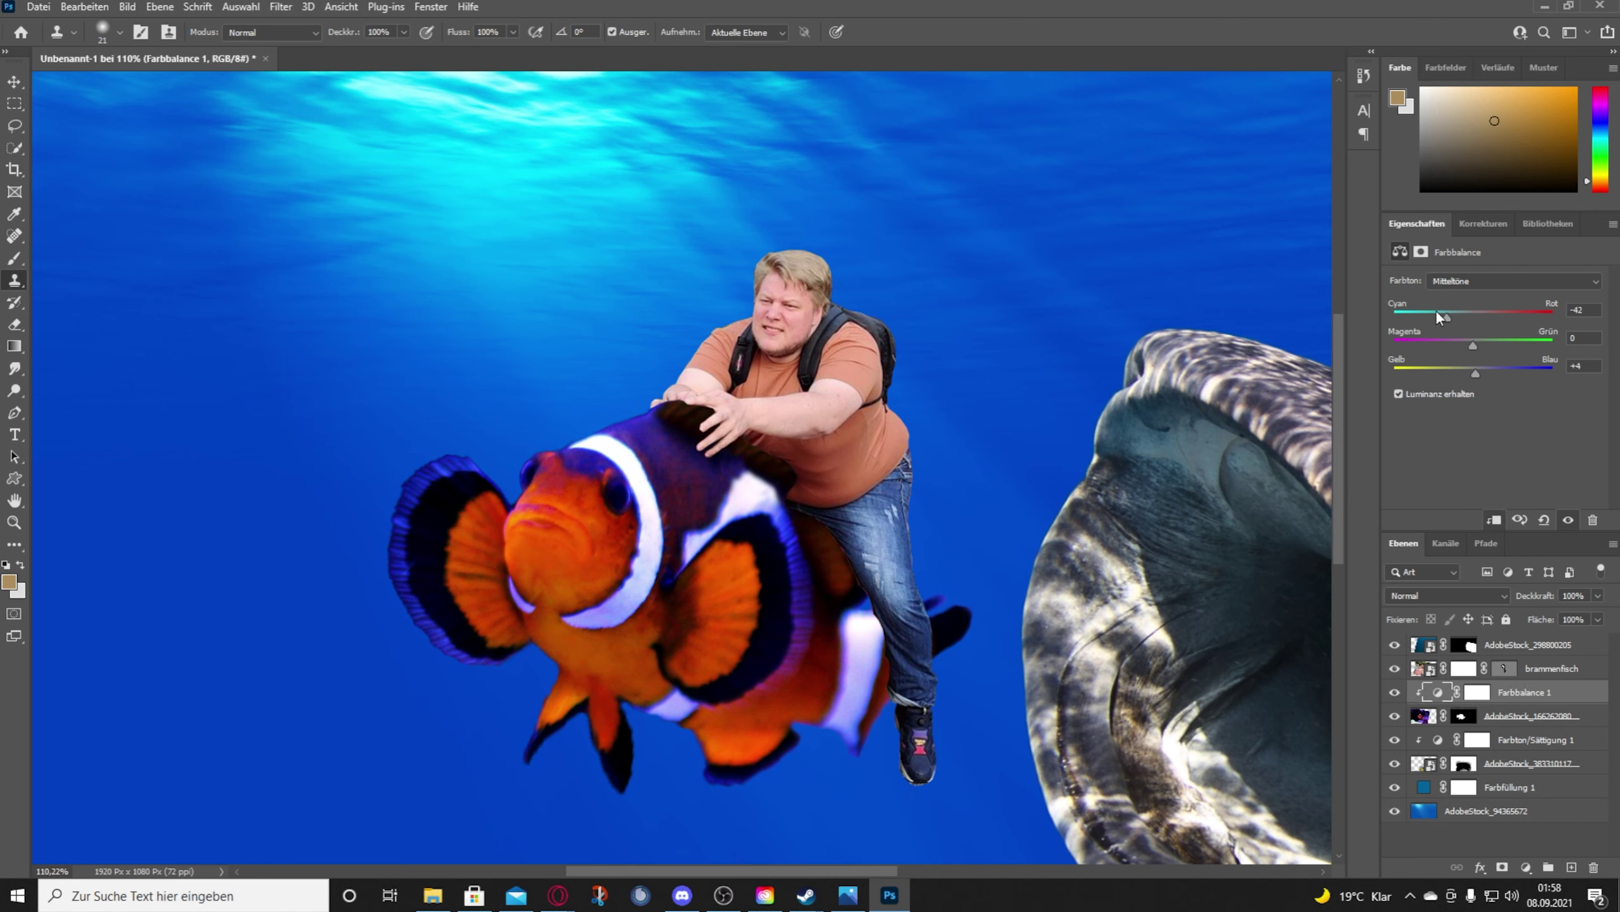
pyautogui.click(1594, 866)
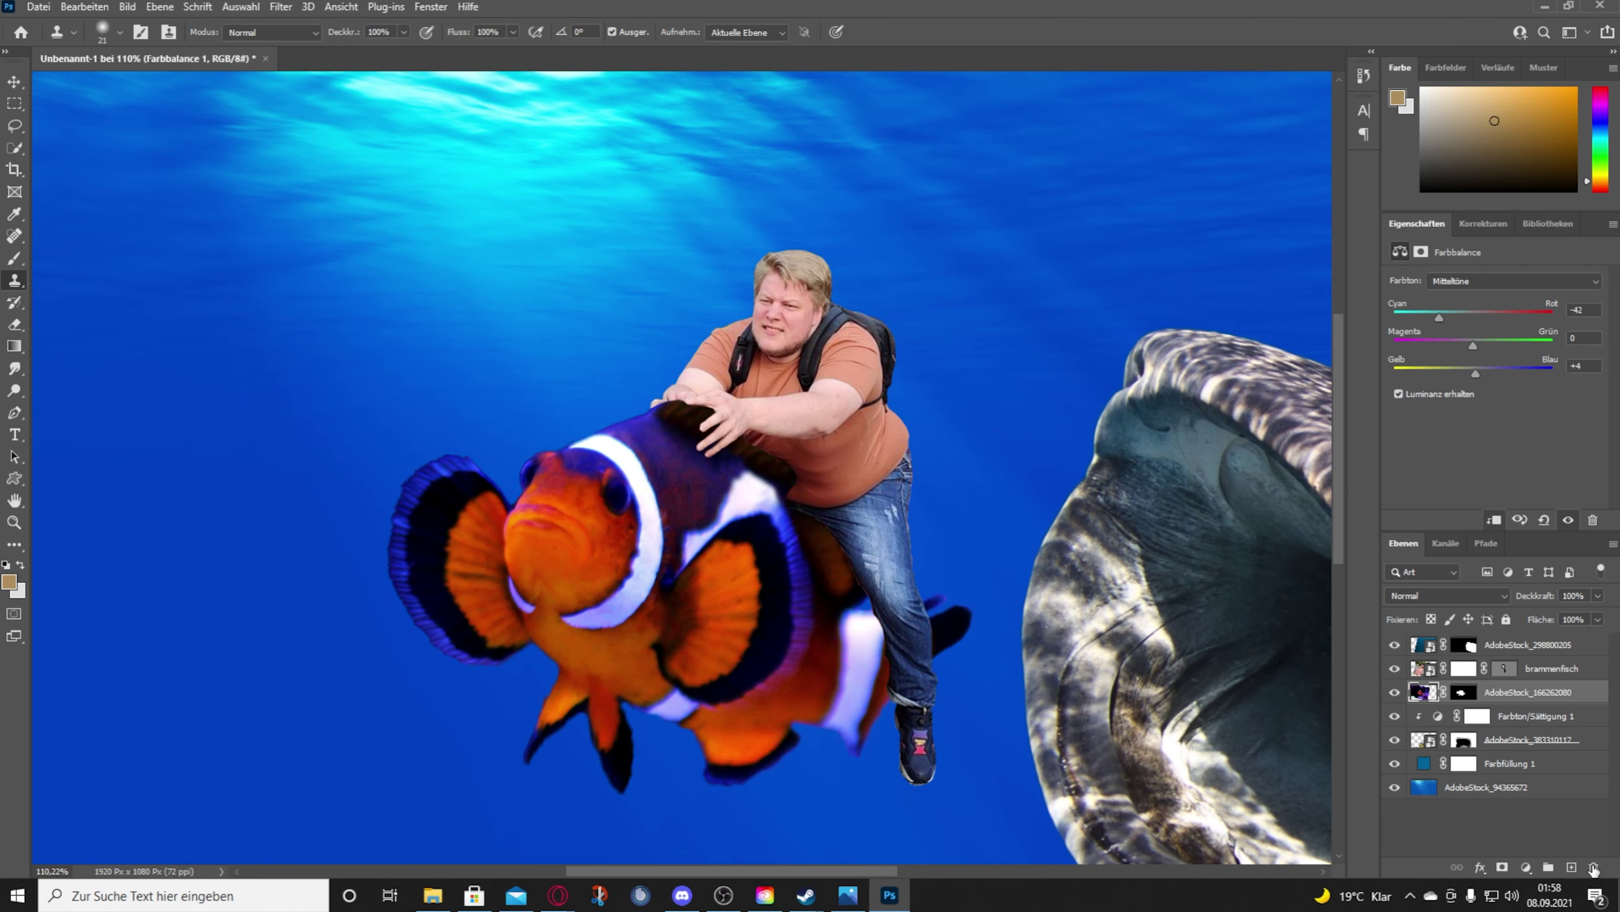
# Step: Add Hue/Saturation above the fish: hue +180, saturation +45, lightness -37, 27% opacity
pyautogui.click(1526, 866)
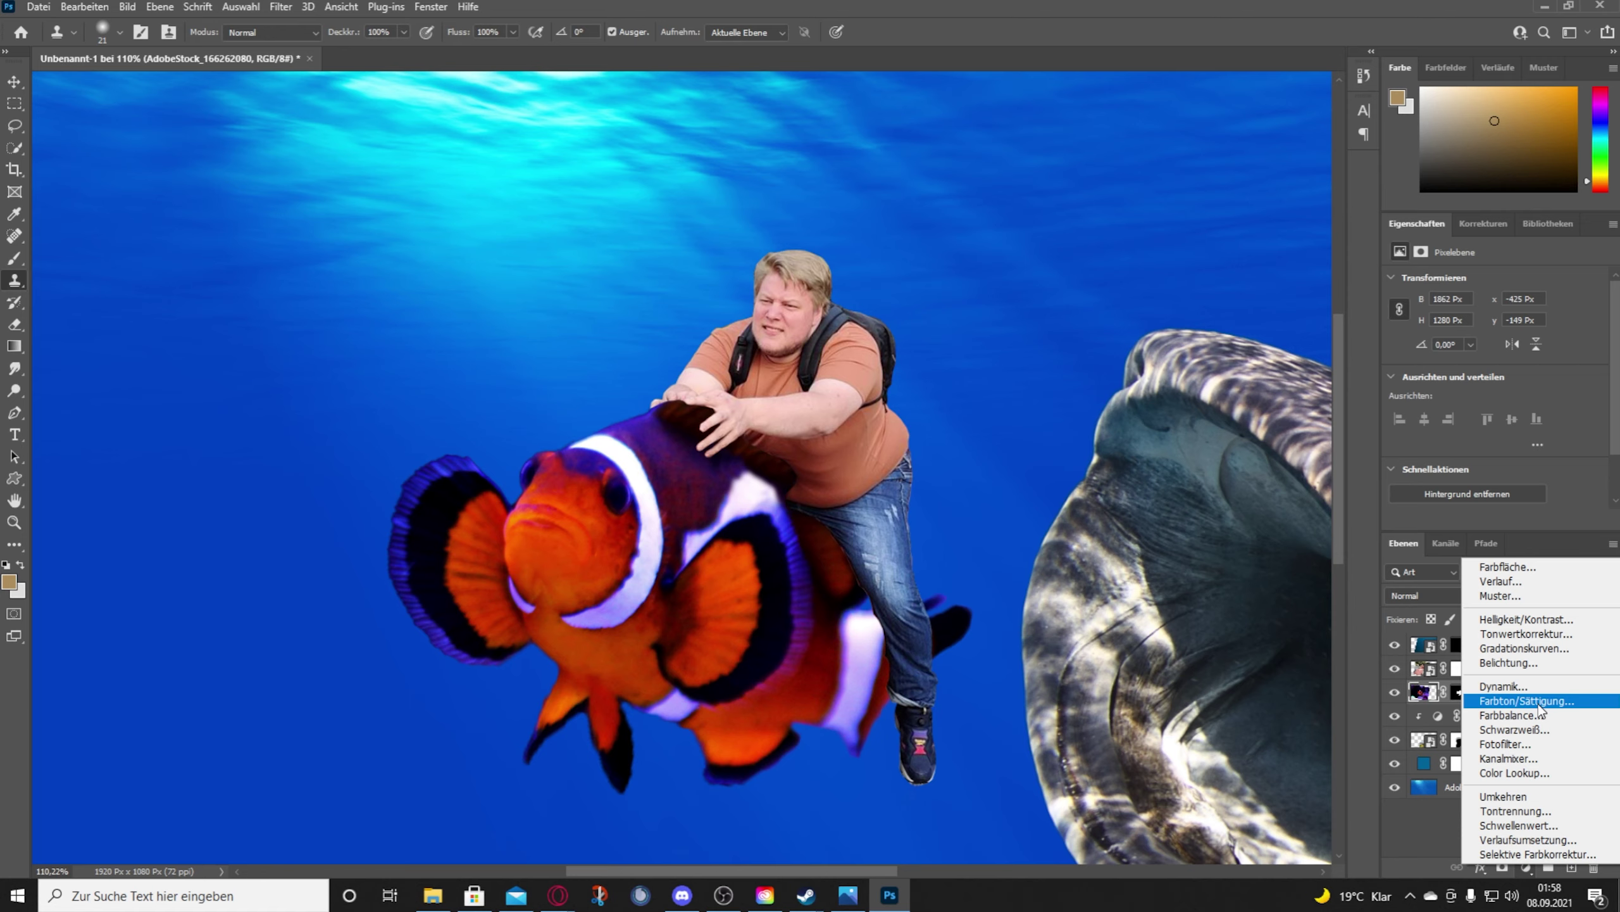
pyautogui.click(1542, 700)
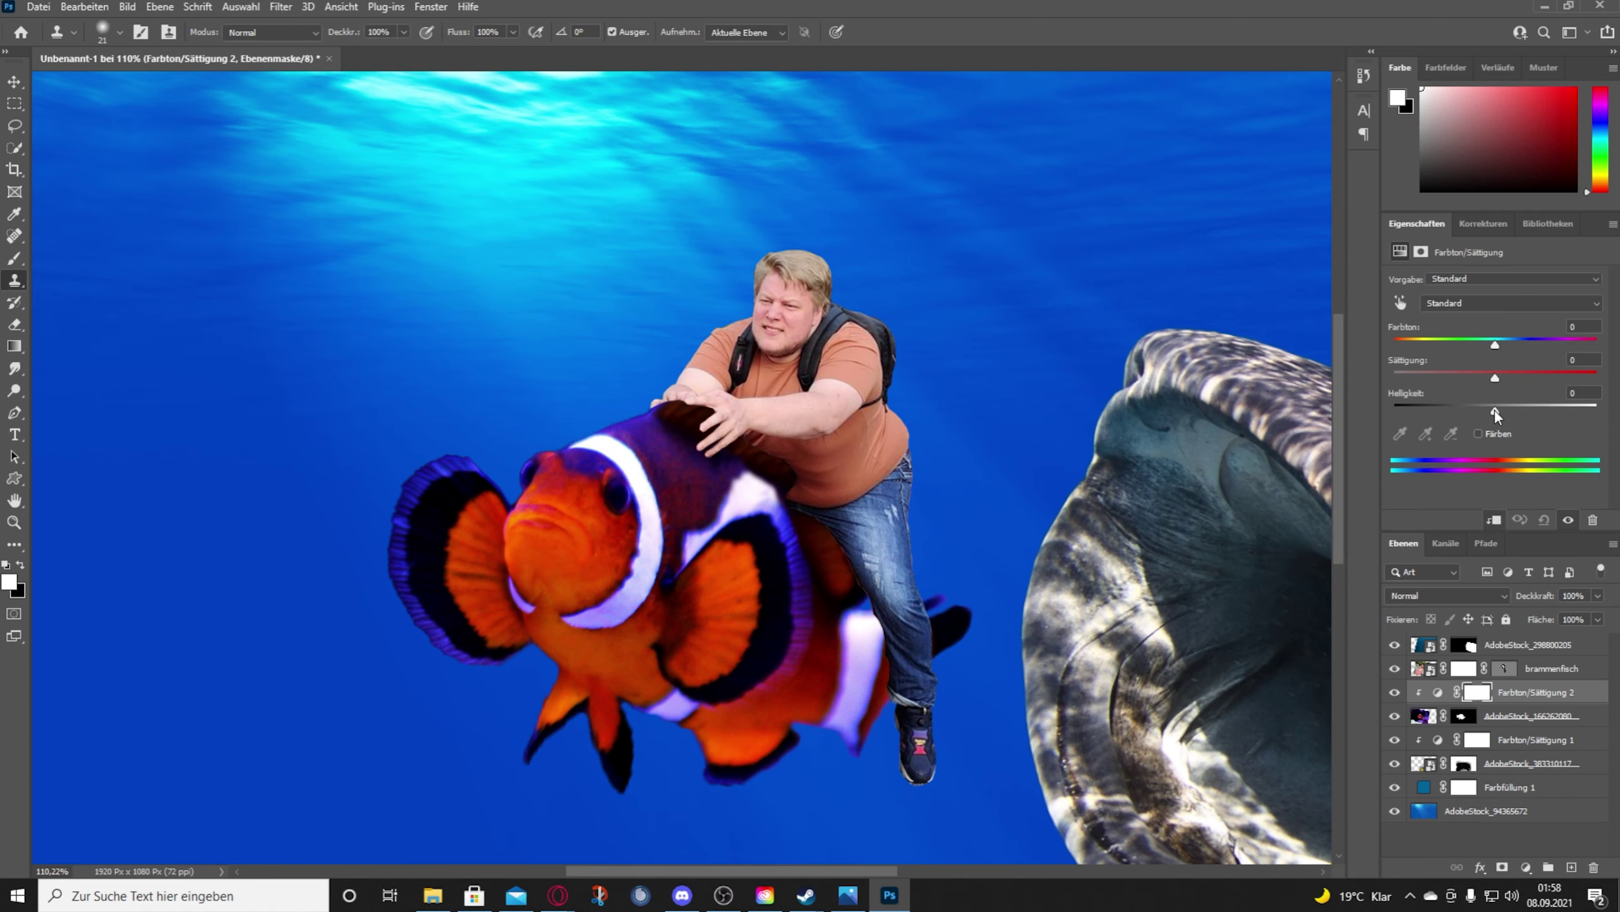
pyautogui.moveTo(1495, 345); pyautogui.dragTo(1597, 346)
pyautogui.moveTo(1494, 378); pyautogui.dragTo(1465, 381)
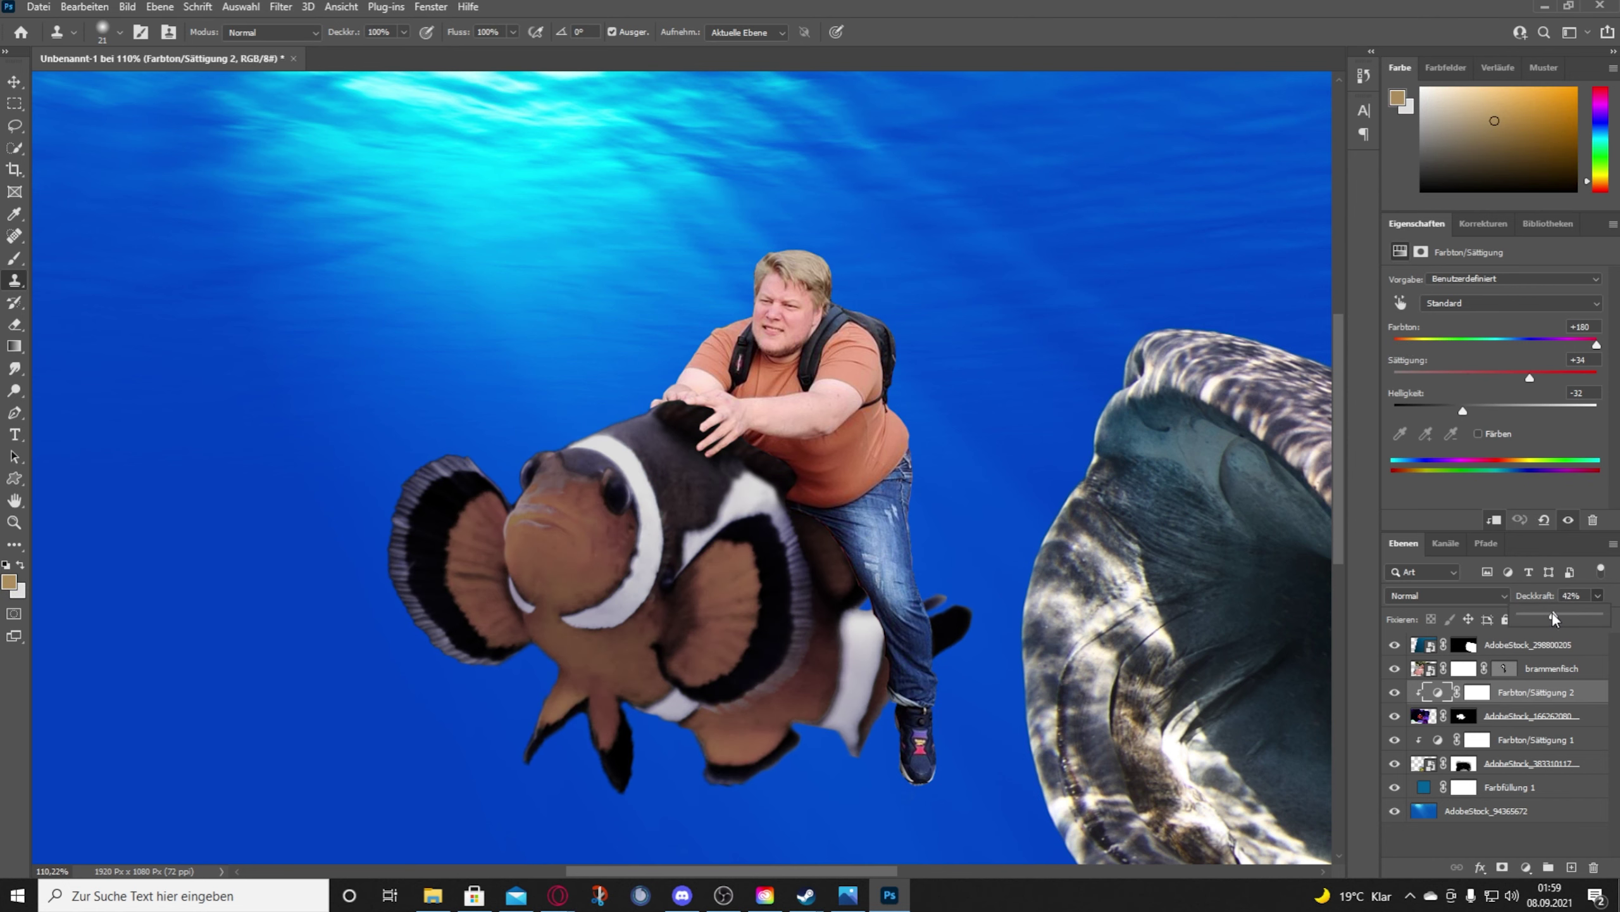
pyautogui.moveTo(1552, 614); pyautogui.dragTo(1542, 613)
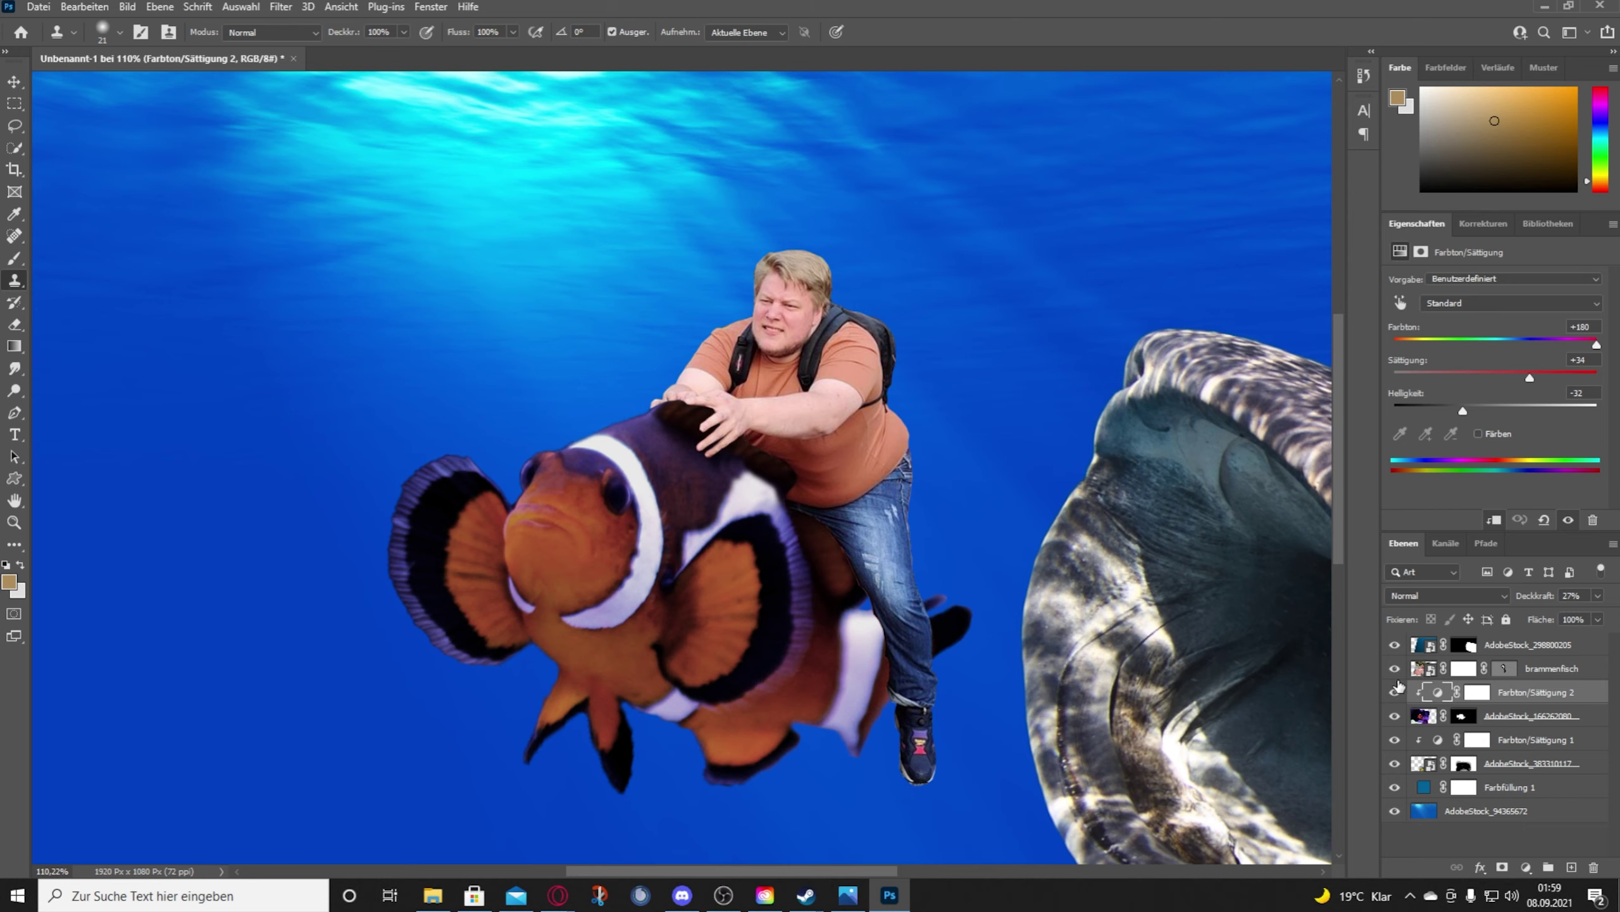
pyautogui.moveTo(1466, 411); pyautogui.dragTo(1459, 410)
pyautogui.moveTo(1588, 346); pyautogui.dragTo(1614, 364)
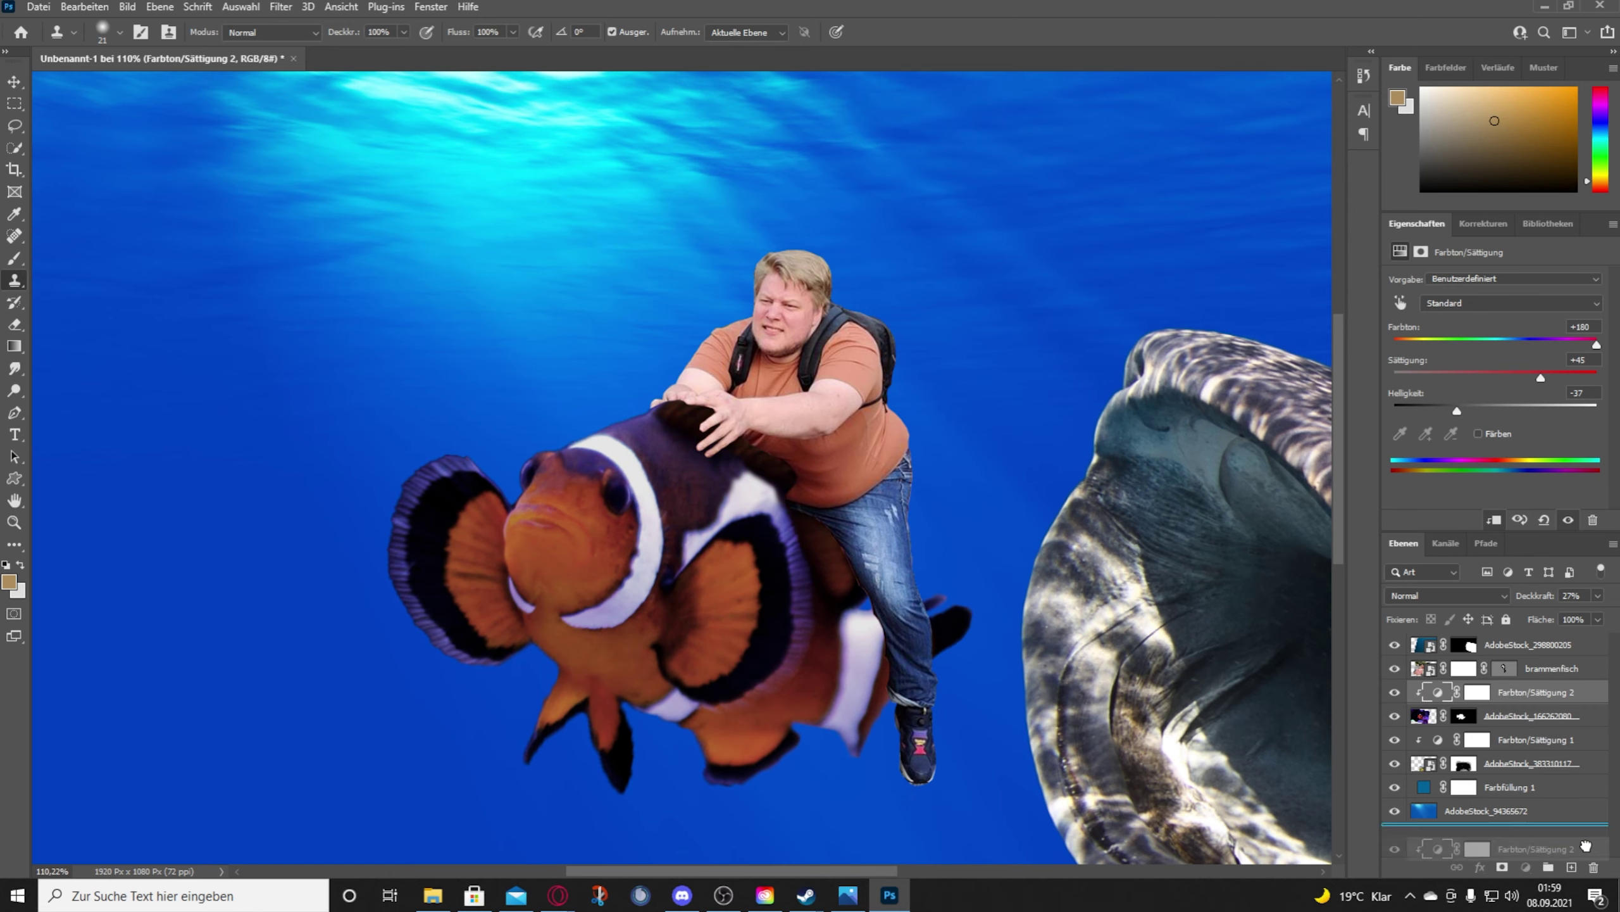
# Step: Move the Farbfüllung 1 Kopie layer above the fish and delete it
pyautogui.hotkey('ctrl', ']')
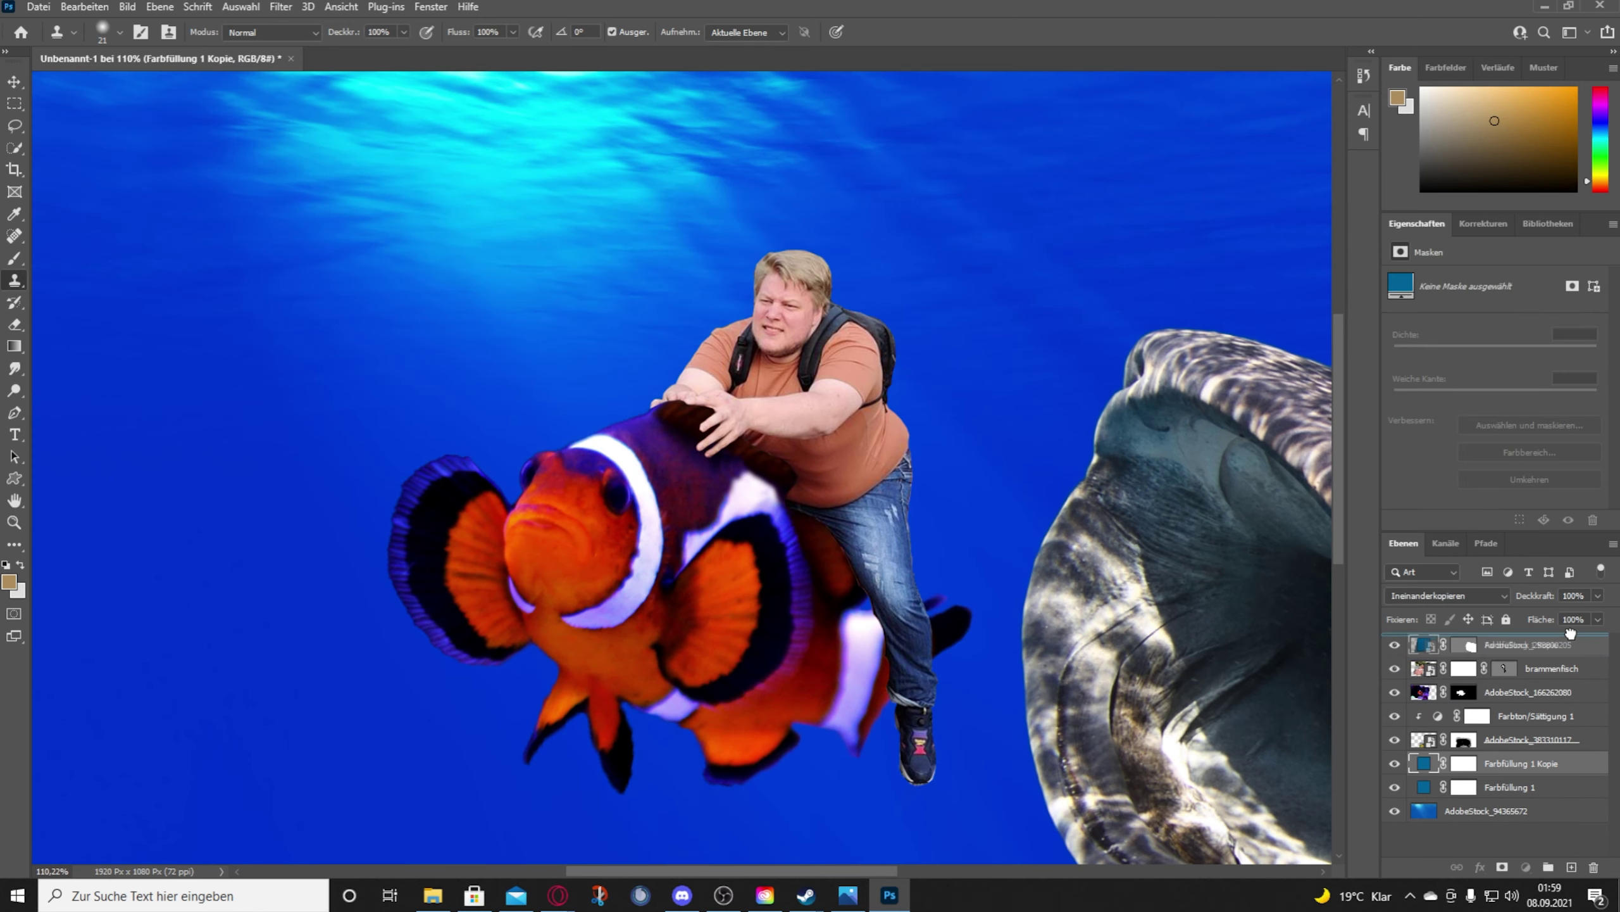
pyautogui.hotkey('ctrl', ']')
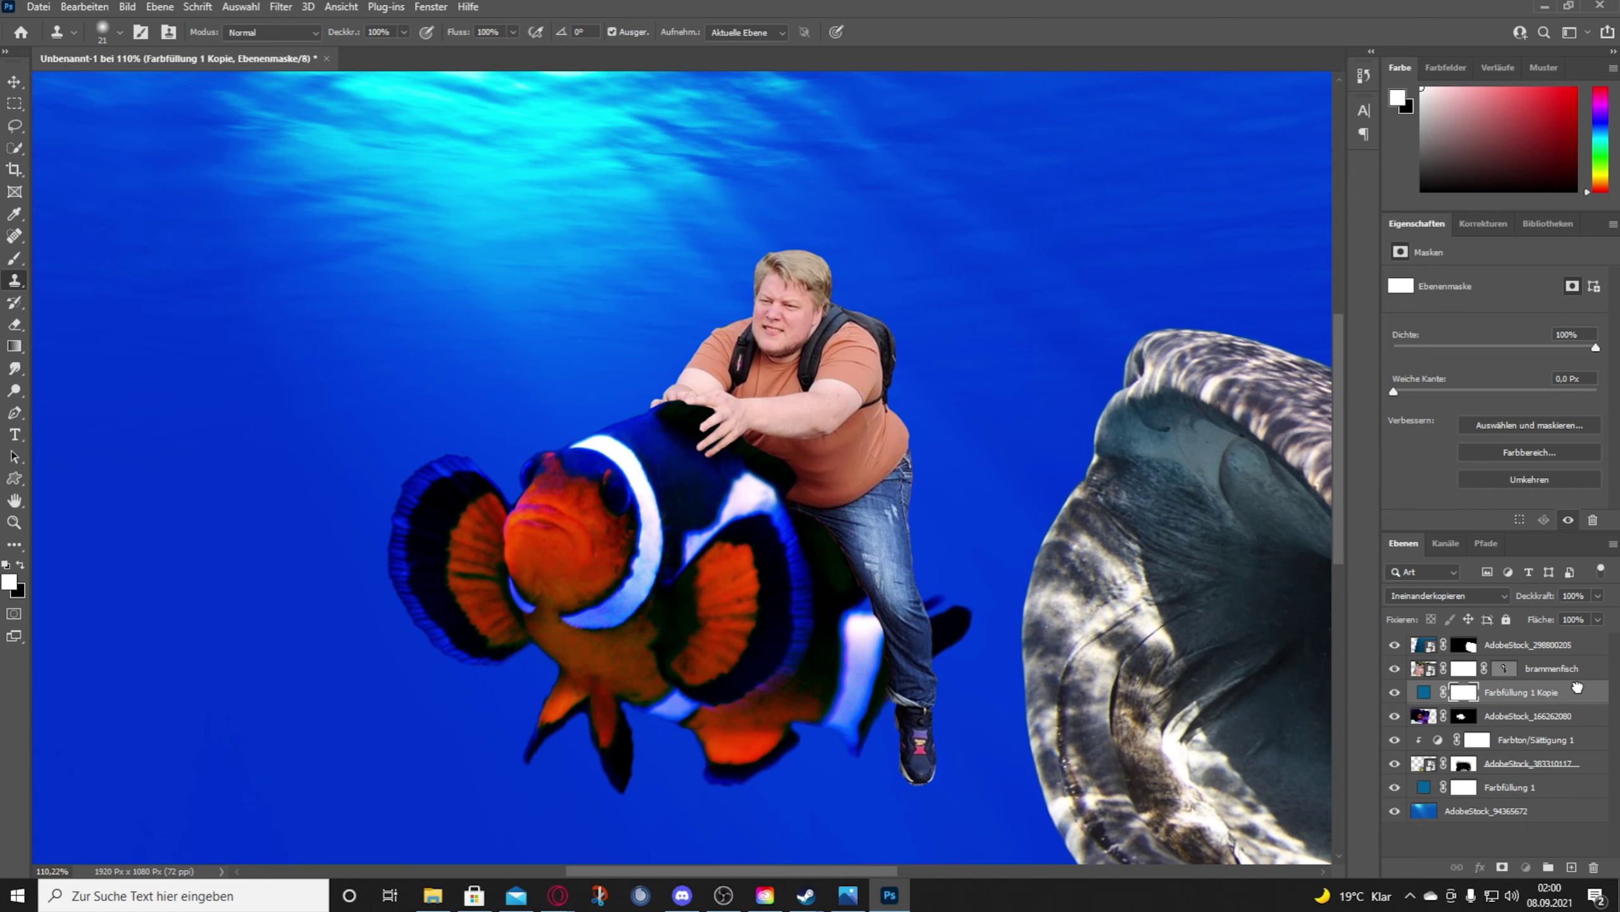
pyautogui.moveTo(1577, 687); pyautogui.dragTo(1593, 866)
# Step: Add a blue Solid Color fill layer as a trial, then delete it
pyautogui.click(1526, 866)
pyautogui.click(1512, 568)
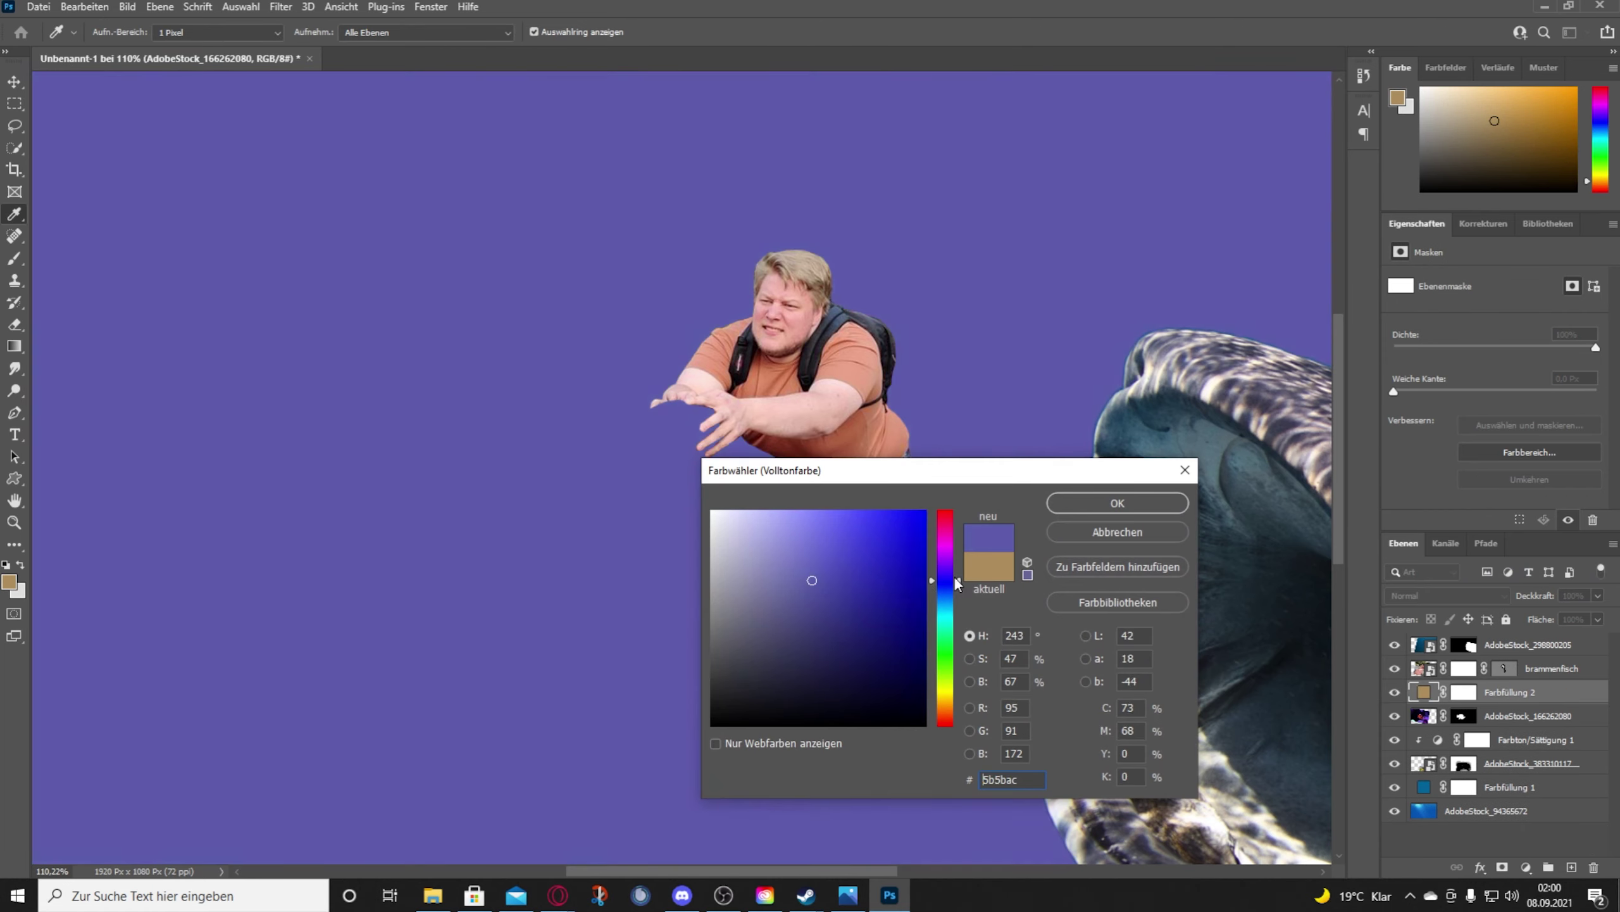
pyautogui.moveTo(810, 575); pyautogui.dragTo(849, 561)
pyautogui.click(1118, 504)
pyautogui.click(1464, 692)
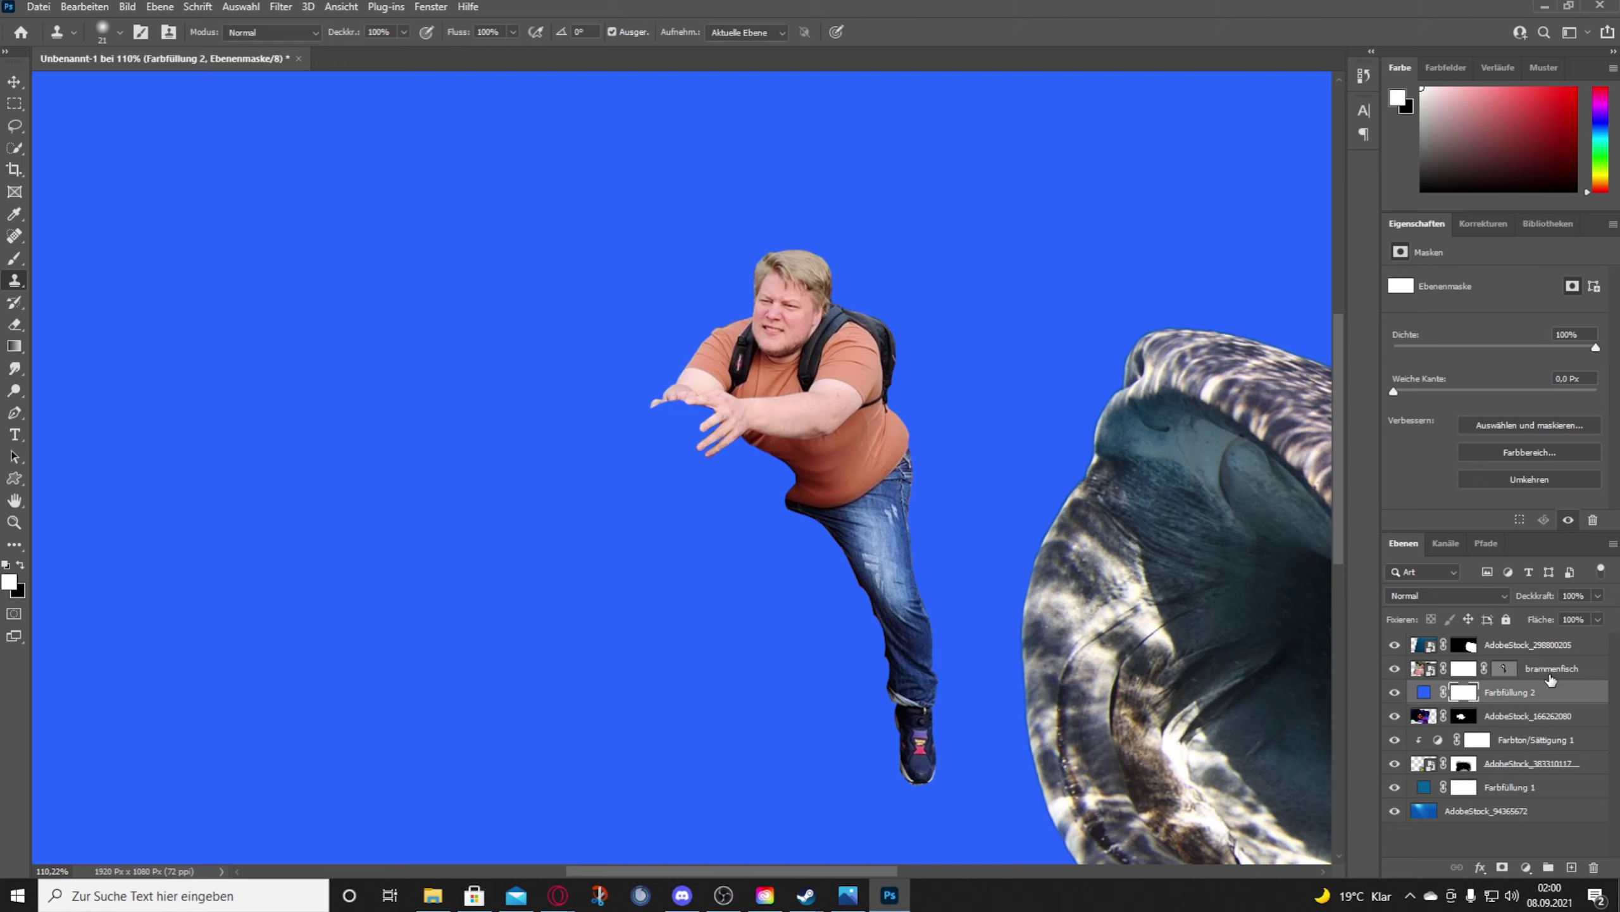
pyautogui.rightClick(1569, 696)
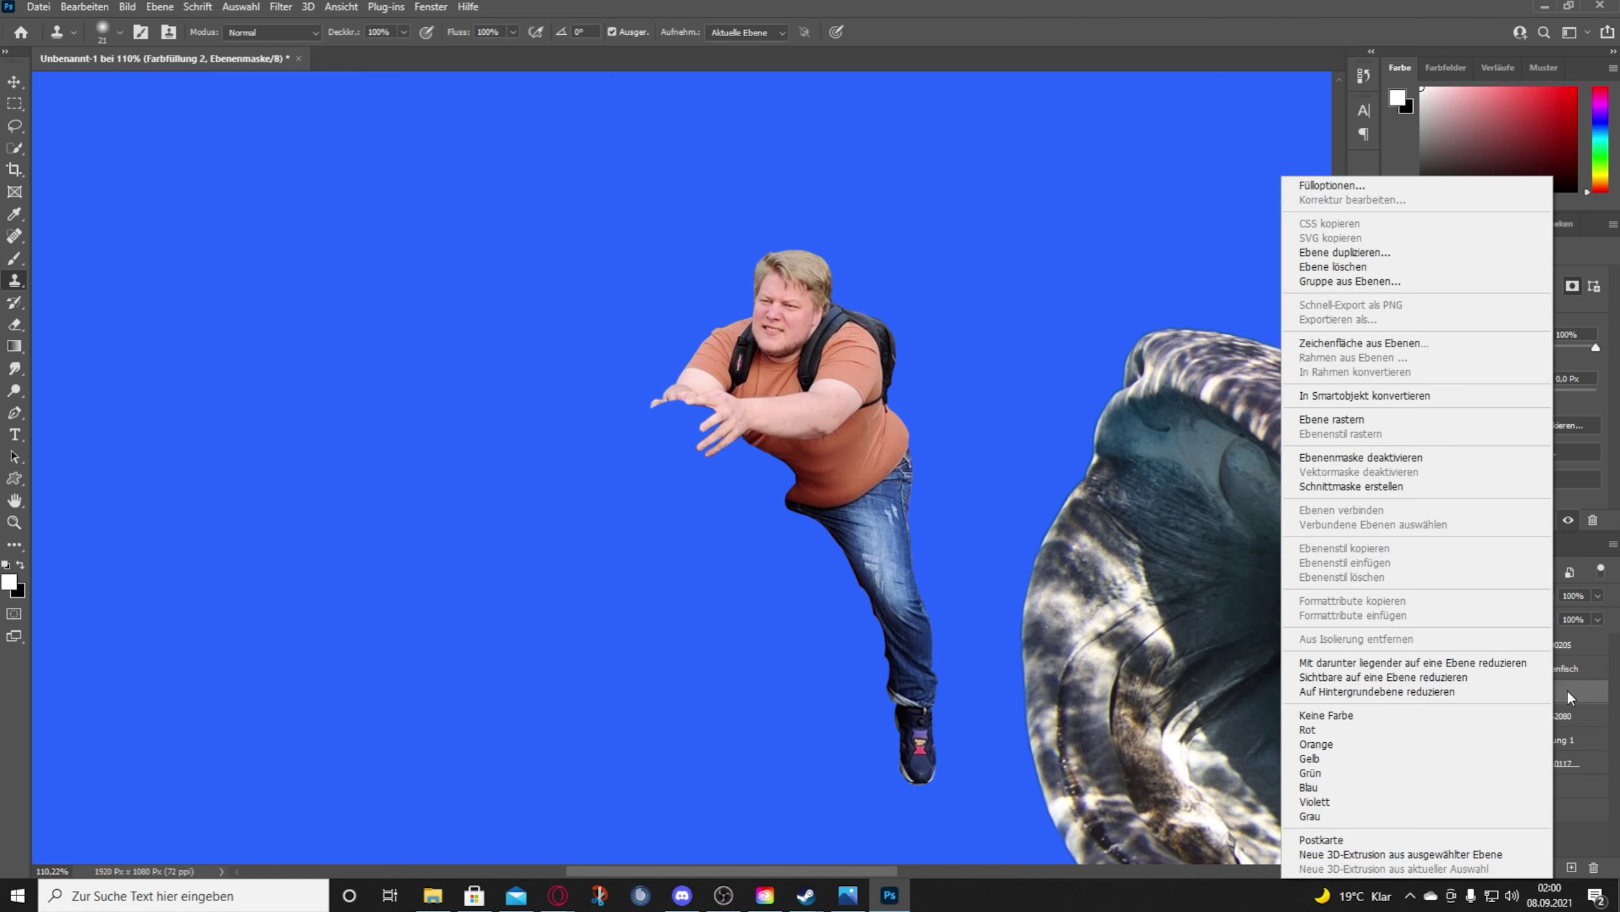
pyautogui.click(1567, 690)
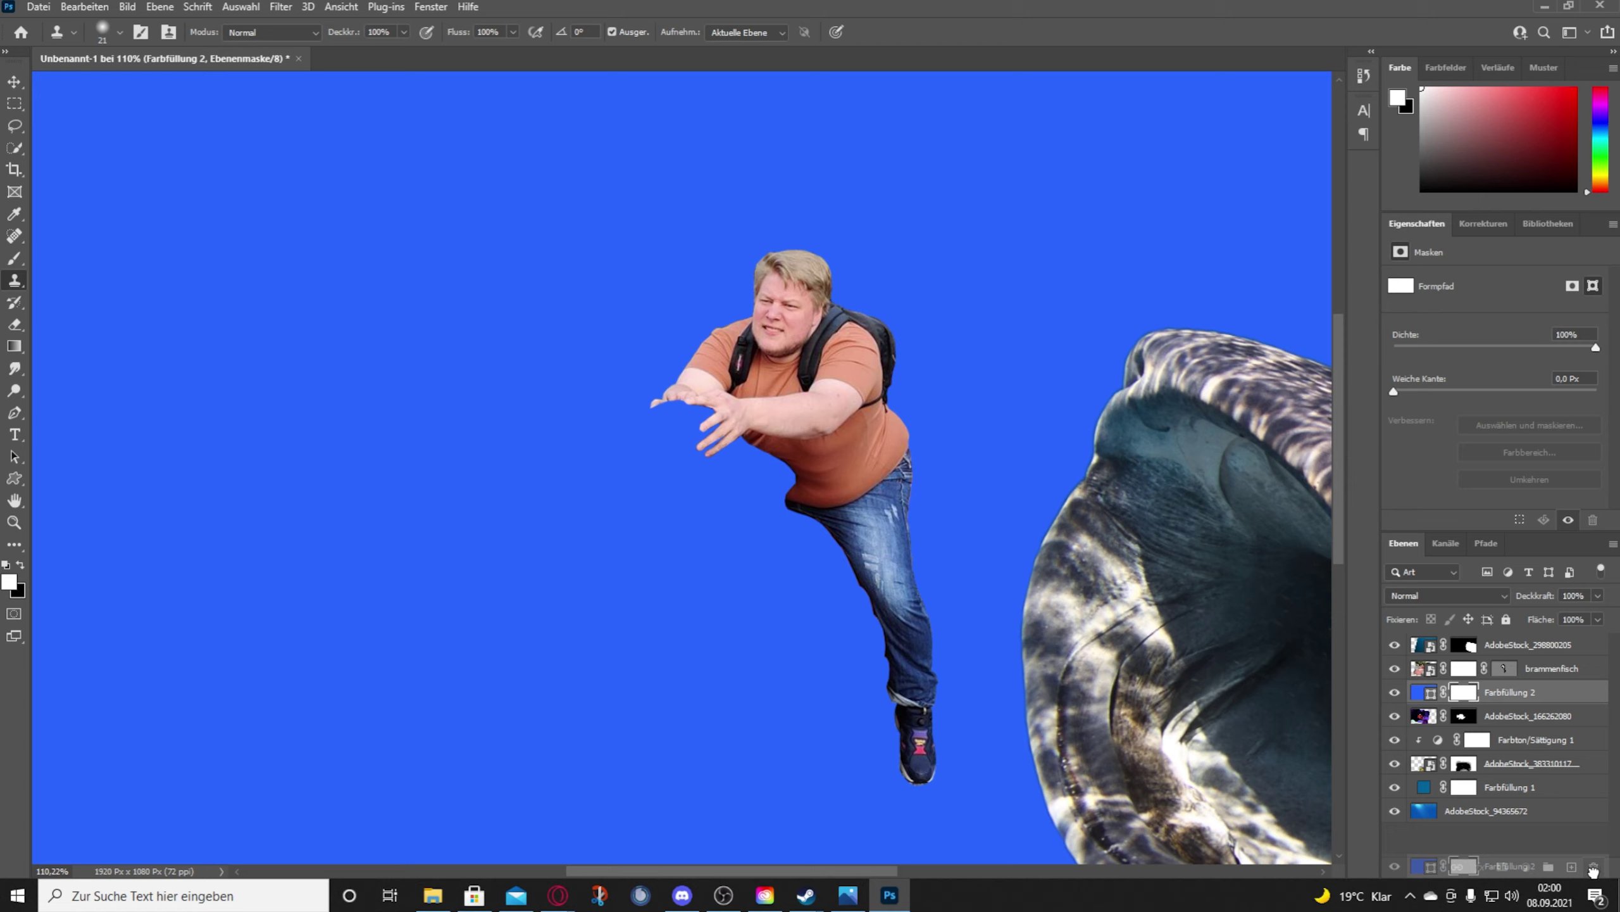
pyautogui.moveTo(1551, 706); pyautogui.dragTo(1594, 867)
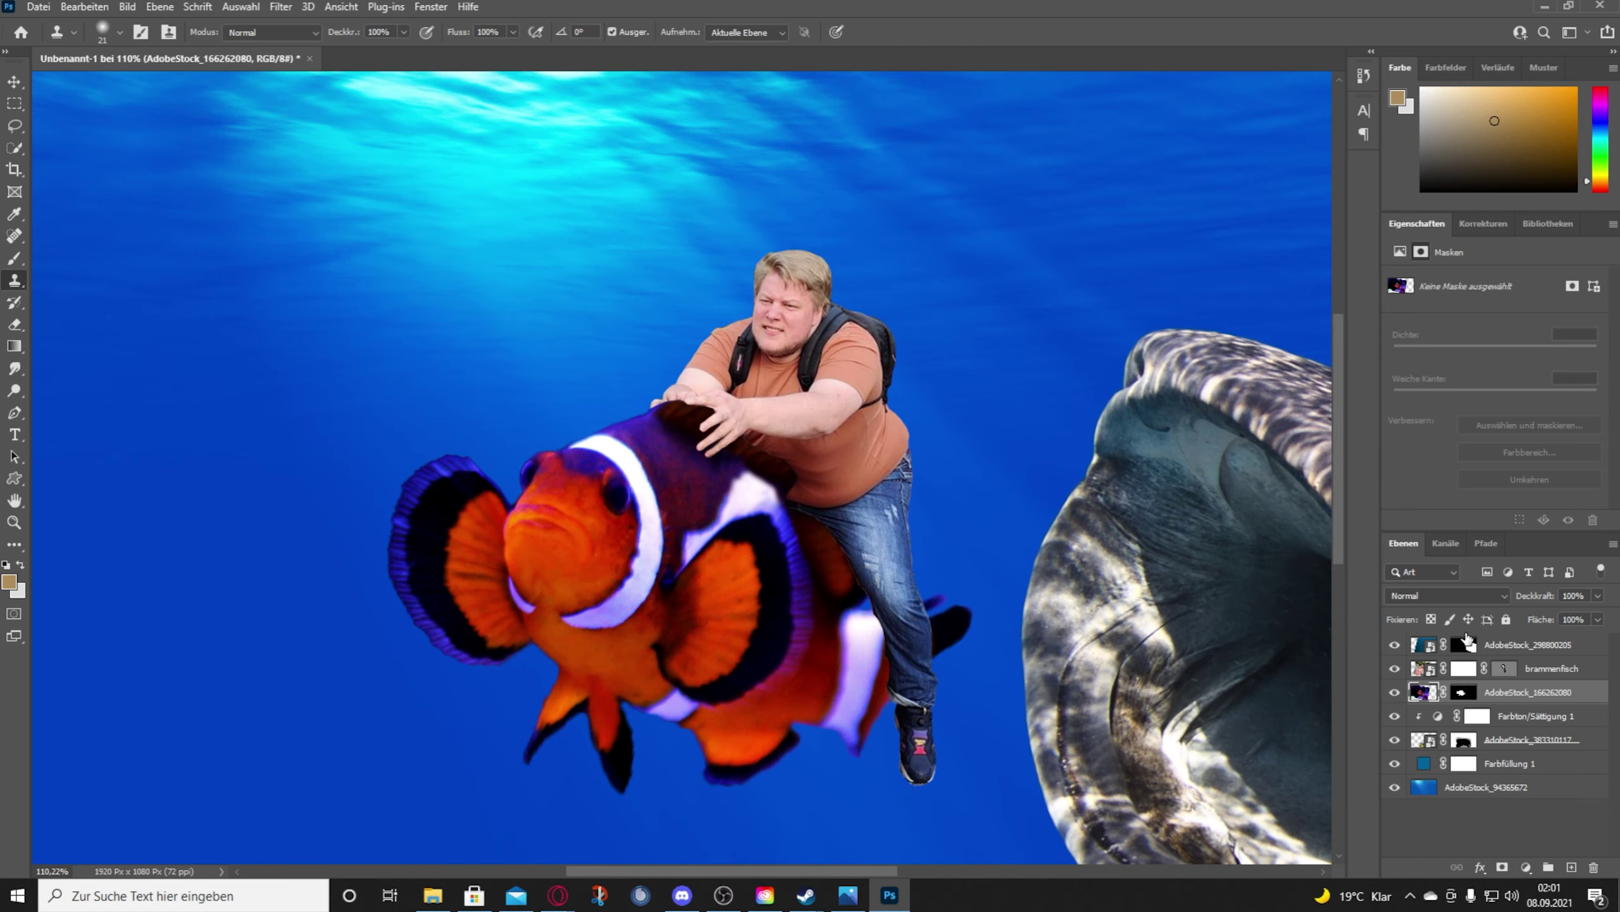
pyautogui.click(1557, 668)
pyautogui.click(1526, 867)
pyautogui.click(1526, 706)
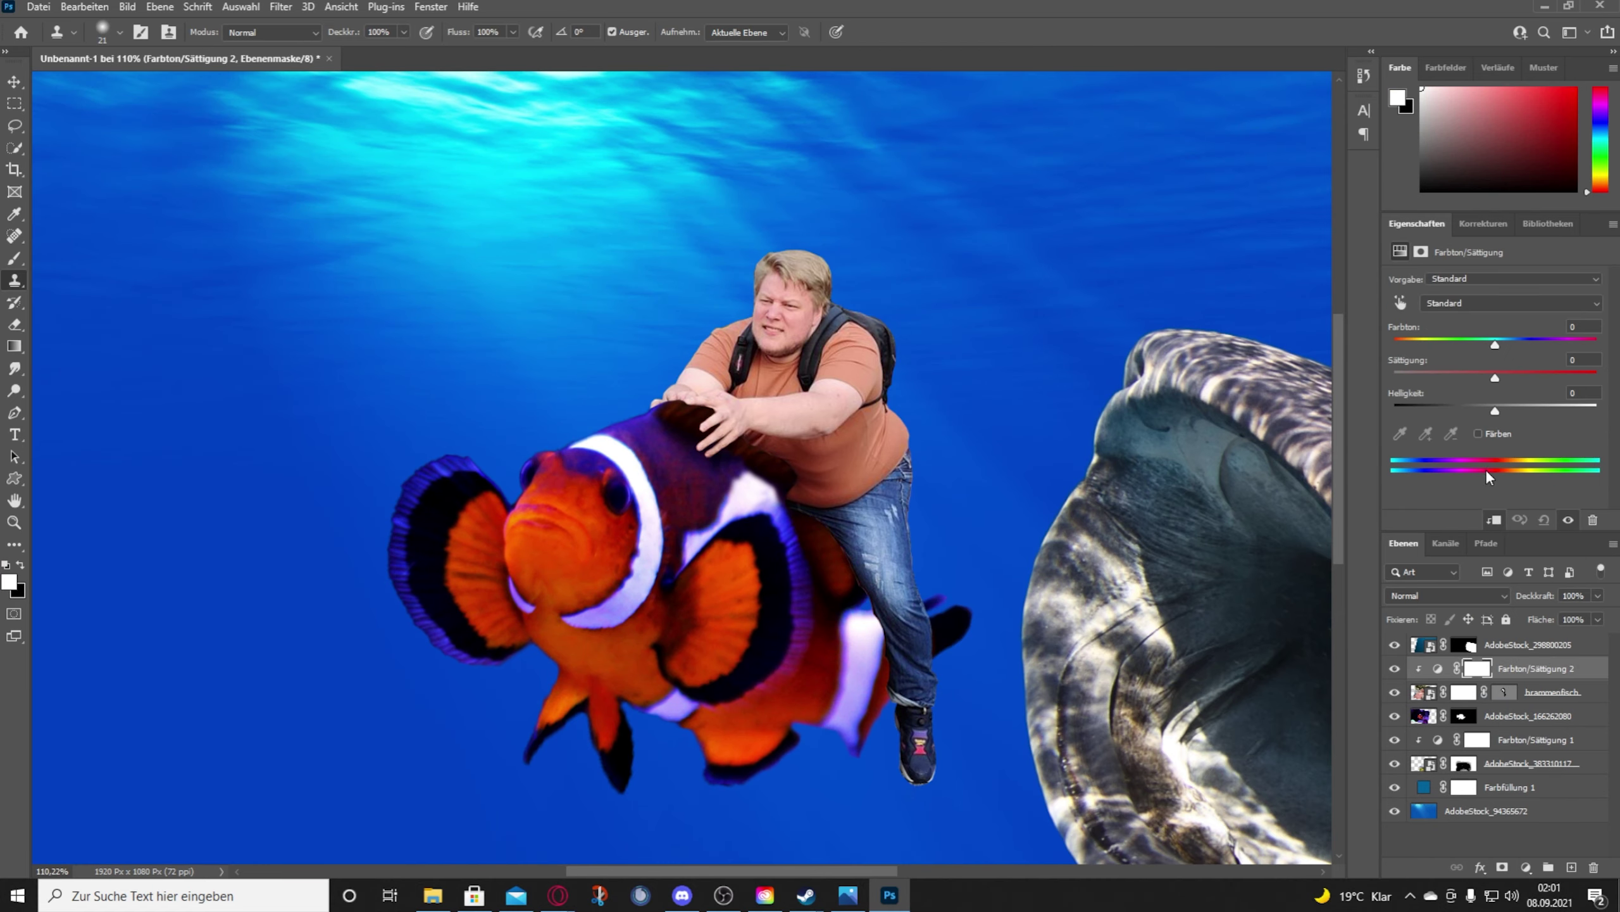
pyautogui.moveTo(1494, 345); pyautogui.dragTo(1597, 345)
pyautogui.moveTo(1495, 410); pyautogui.dragTo(1541, 377)
pyautogui.click(1493, 380)
pyautogui.click(1595, 674)
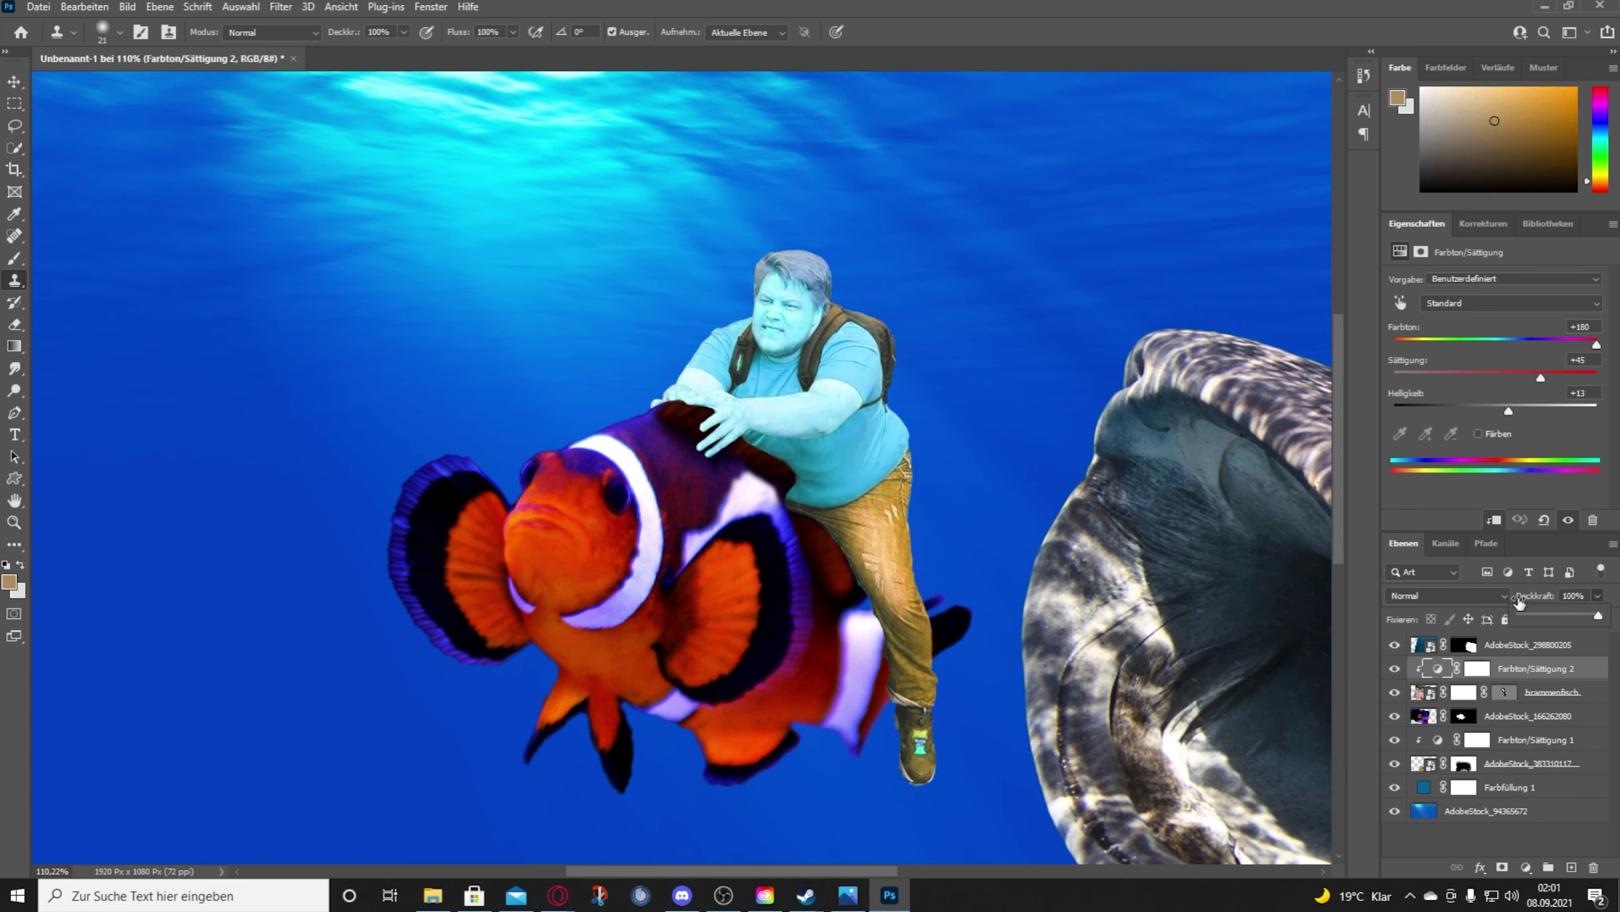
pyautogui.moveTo(1599, 615); pyautogui.dragTo(1551, 615)
pyautogui.moveTo(1509, 410)
pyautogui.mouseDown()
pyautogui.moveTo(1540, 410)
pyautogui.moveTo(1561, 378)
pyautogui.moveTo(1474, 350)
pyautogui.moveTo(1570, 345)
pyautogui.mouseUp()
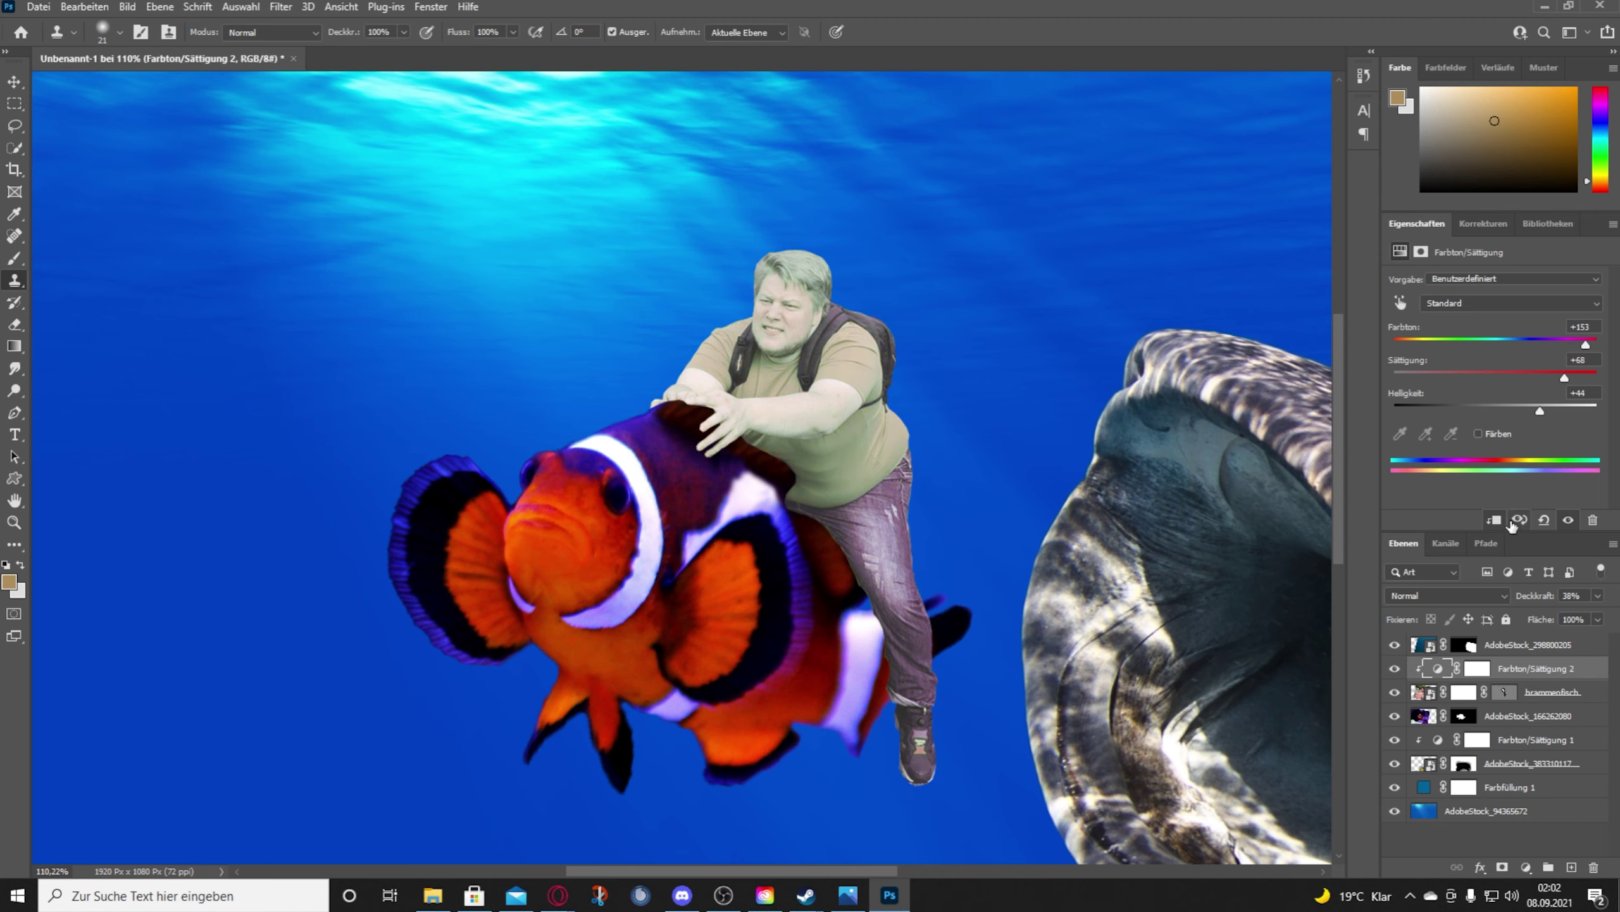
pyautogui.press('Delete')
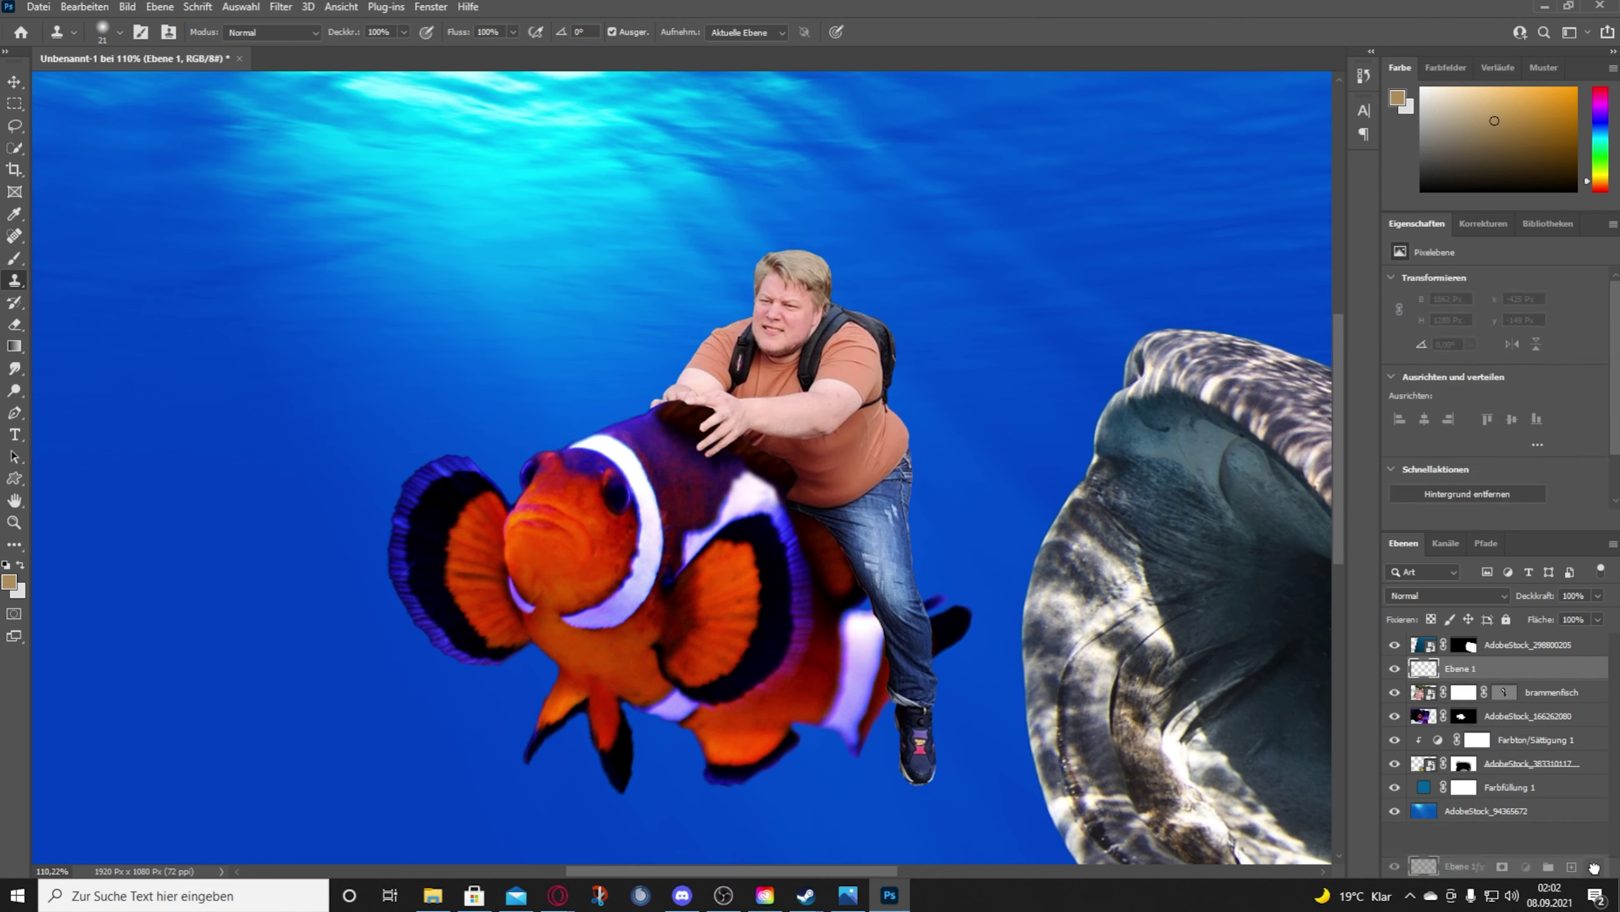
# Step: Add a blue Solid Color fill layer over the image
pyautogui.click(1530, 868)
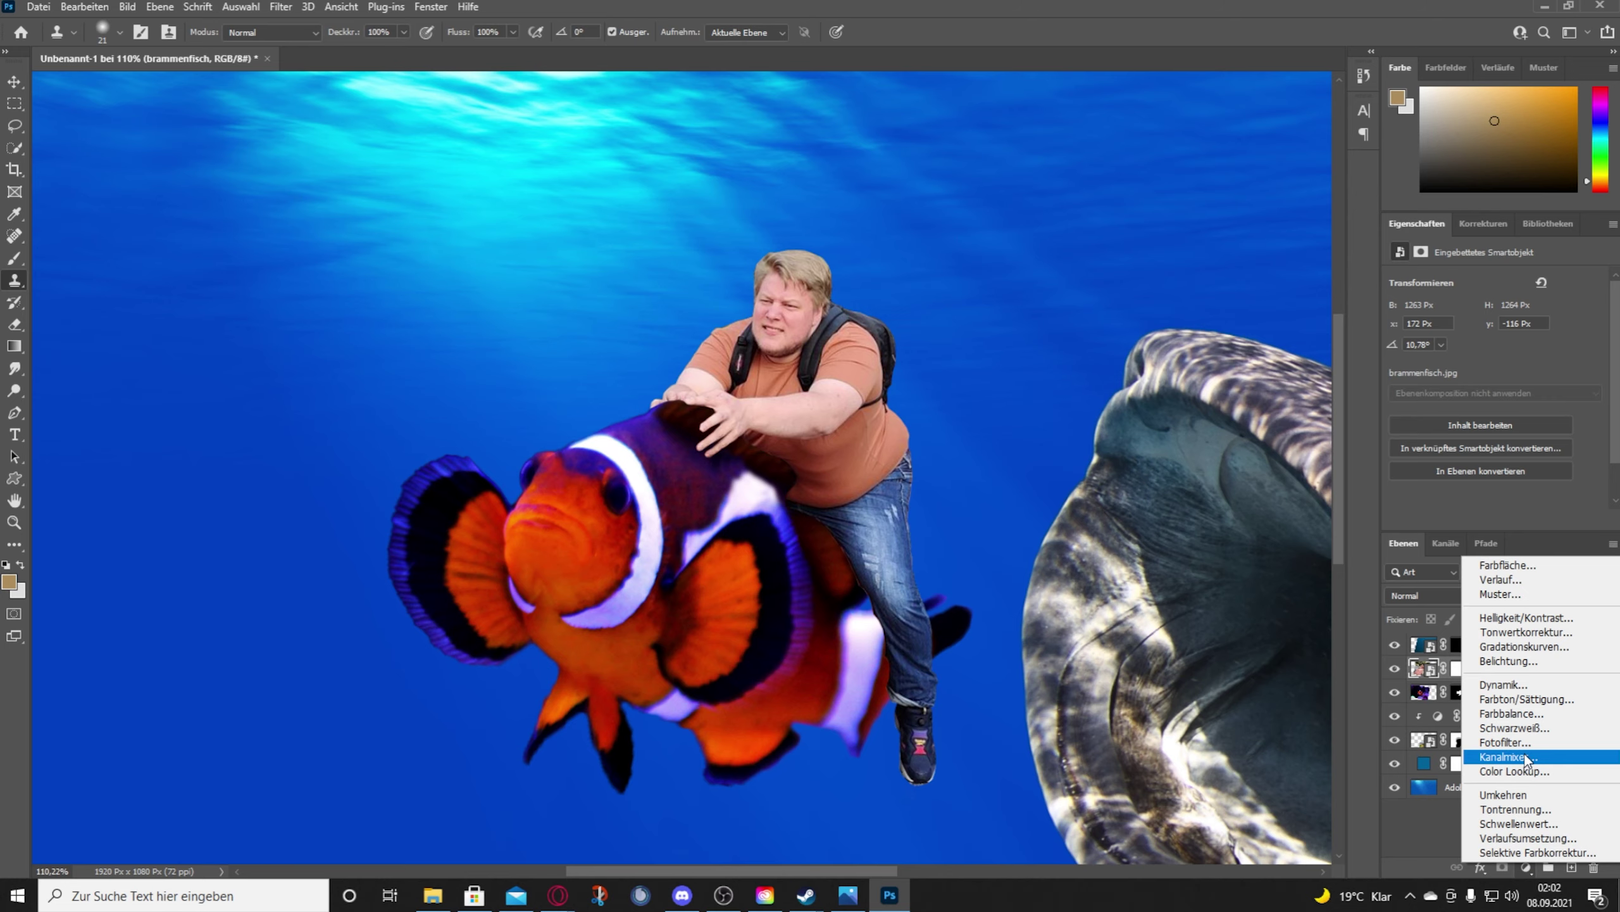
pyautogui.click(1507, 564)
pyautogui.click(948, 597)
pyautogui.click(1118, 504)
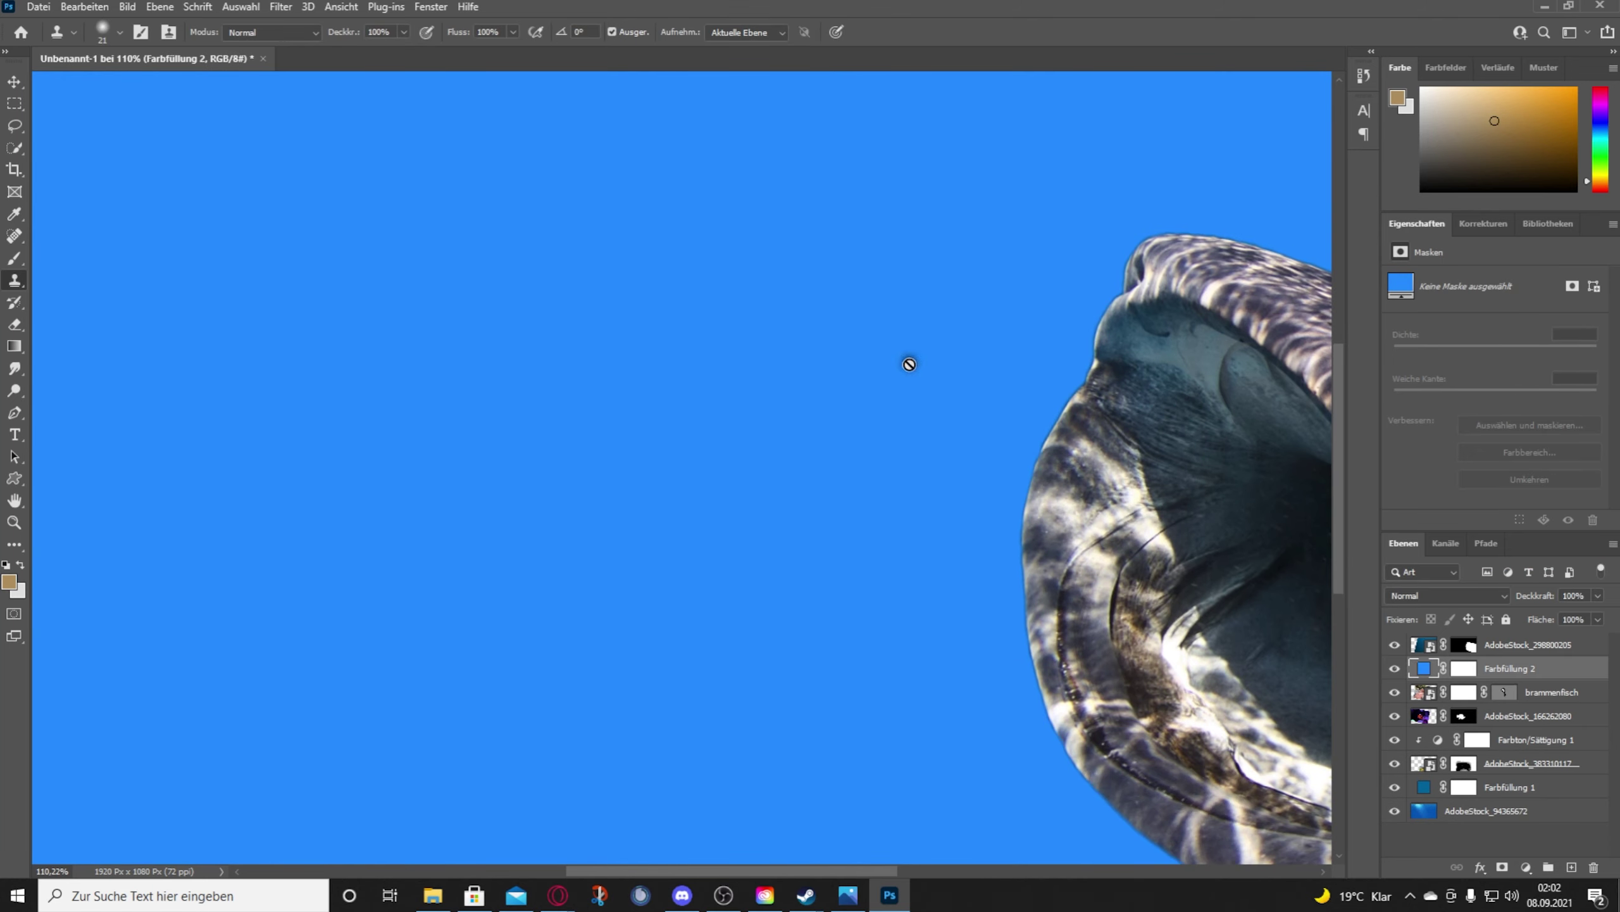
pyautogui.hotkey('ctrl', '0')
# Step: Reset colours to black and white and mask the blue fill out across the whole image
pyautogui.click(14, 258)
pyautogui.click(357, 300)
pyautogui.click(759, 344)
pyautogui.moveTo(421, 255); pyautogui.dragTo(333, 241)
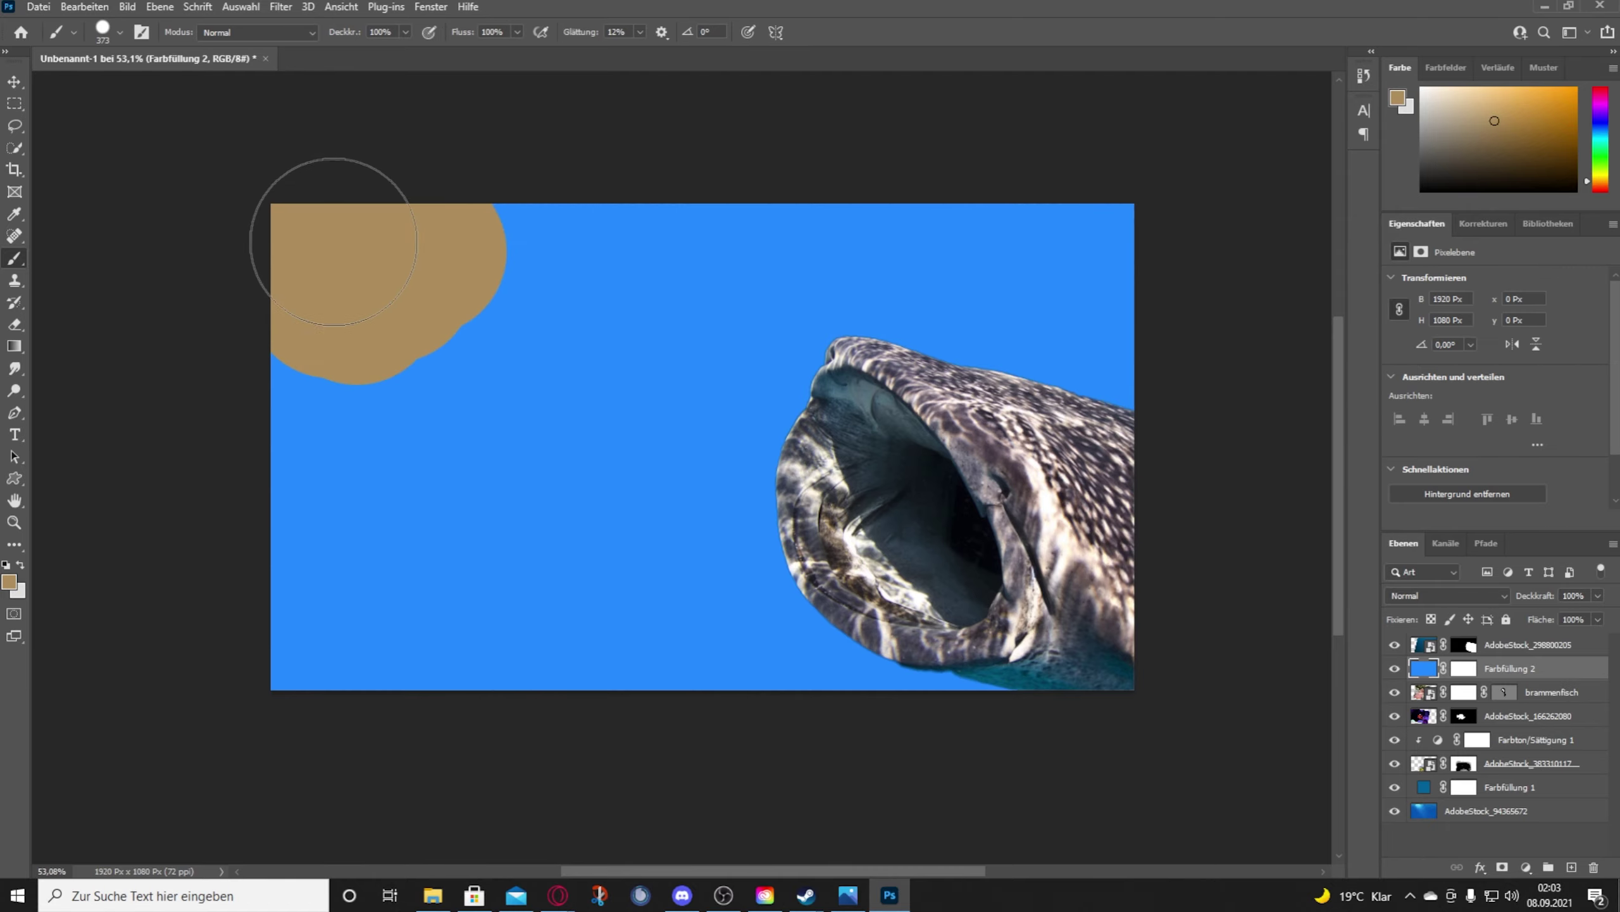
pyautogui.hotkey('ctrl', 'z')
pyautogui.click(1502, 866)
pyautogui.press('d')
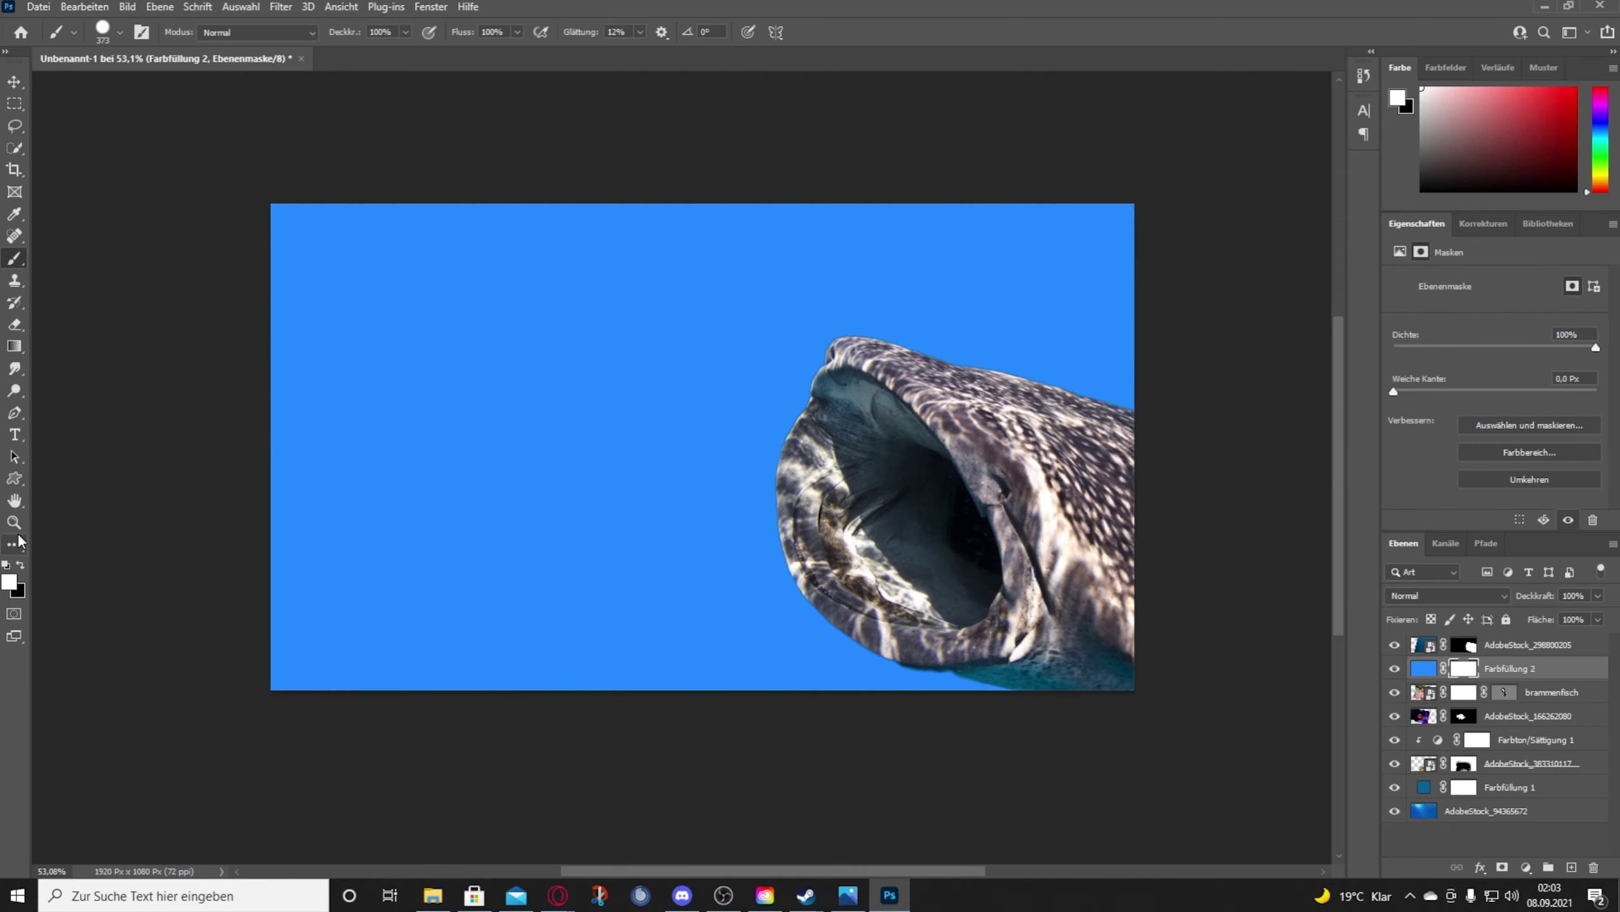
pyautogui.moveTo(383, 255); pyautogui.dragTo(615, 542)
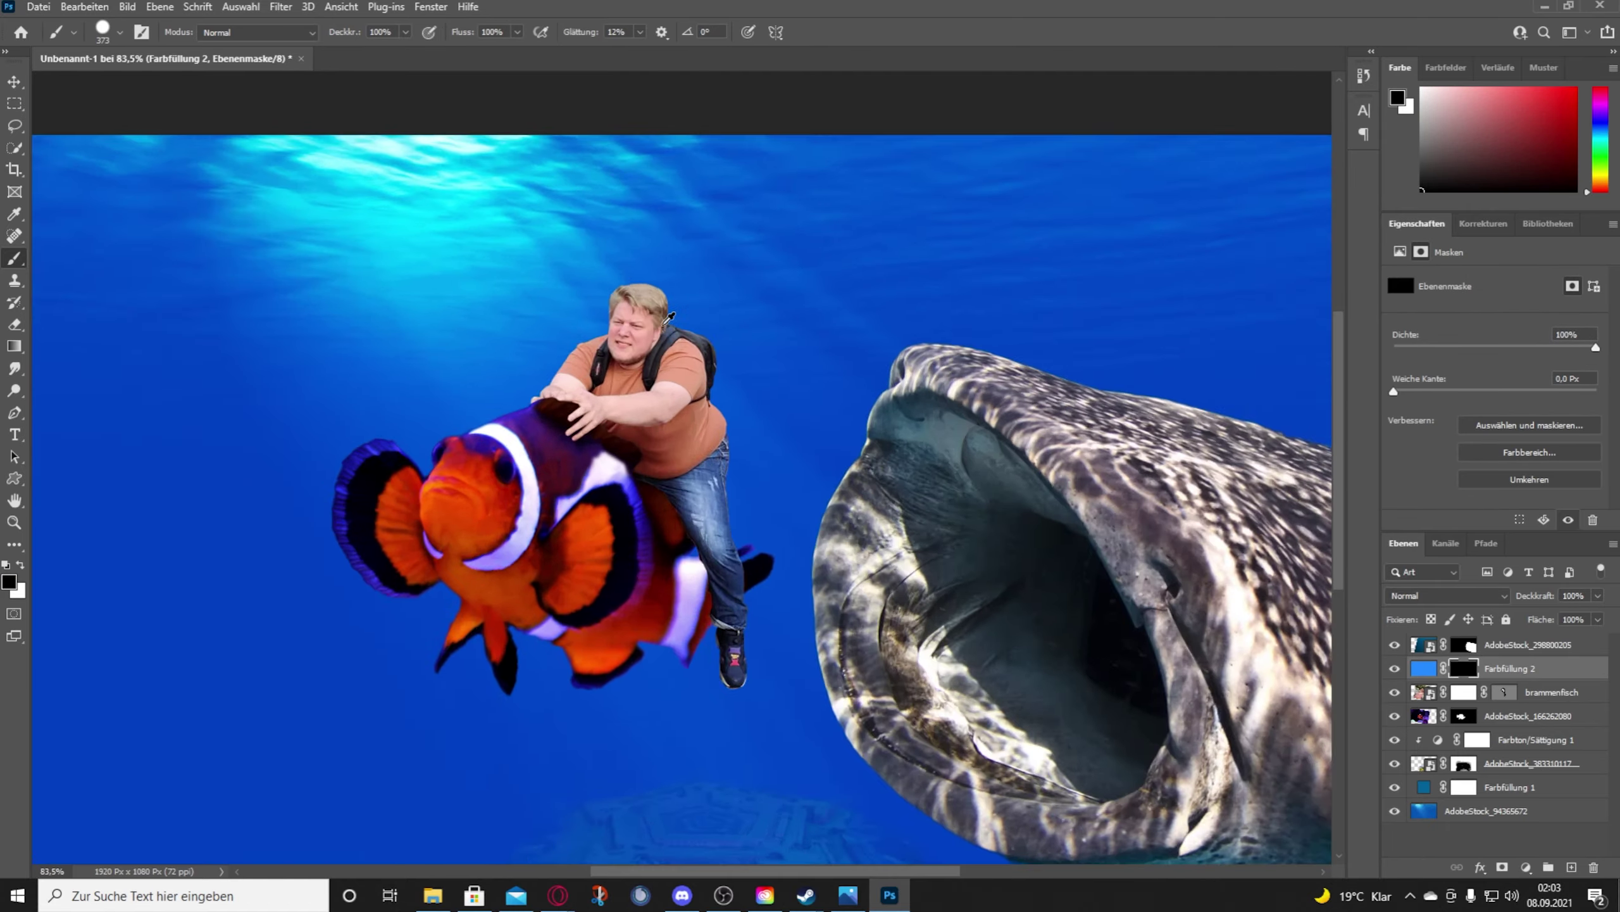
# Step: Paint the blue fill back over the man and set its blend mode to Overlay (Ineinanderkopieren)
pyautogui.scroll(3, 669, 316)
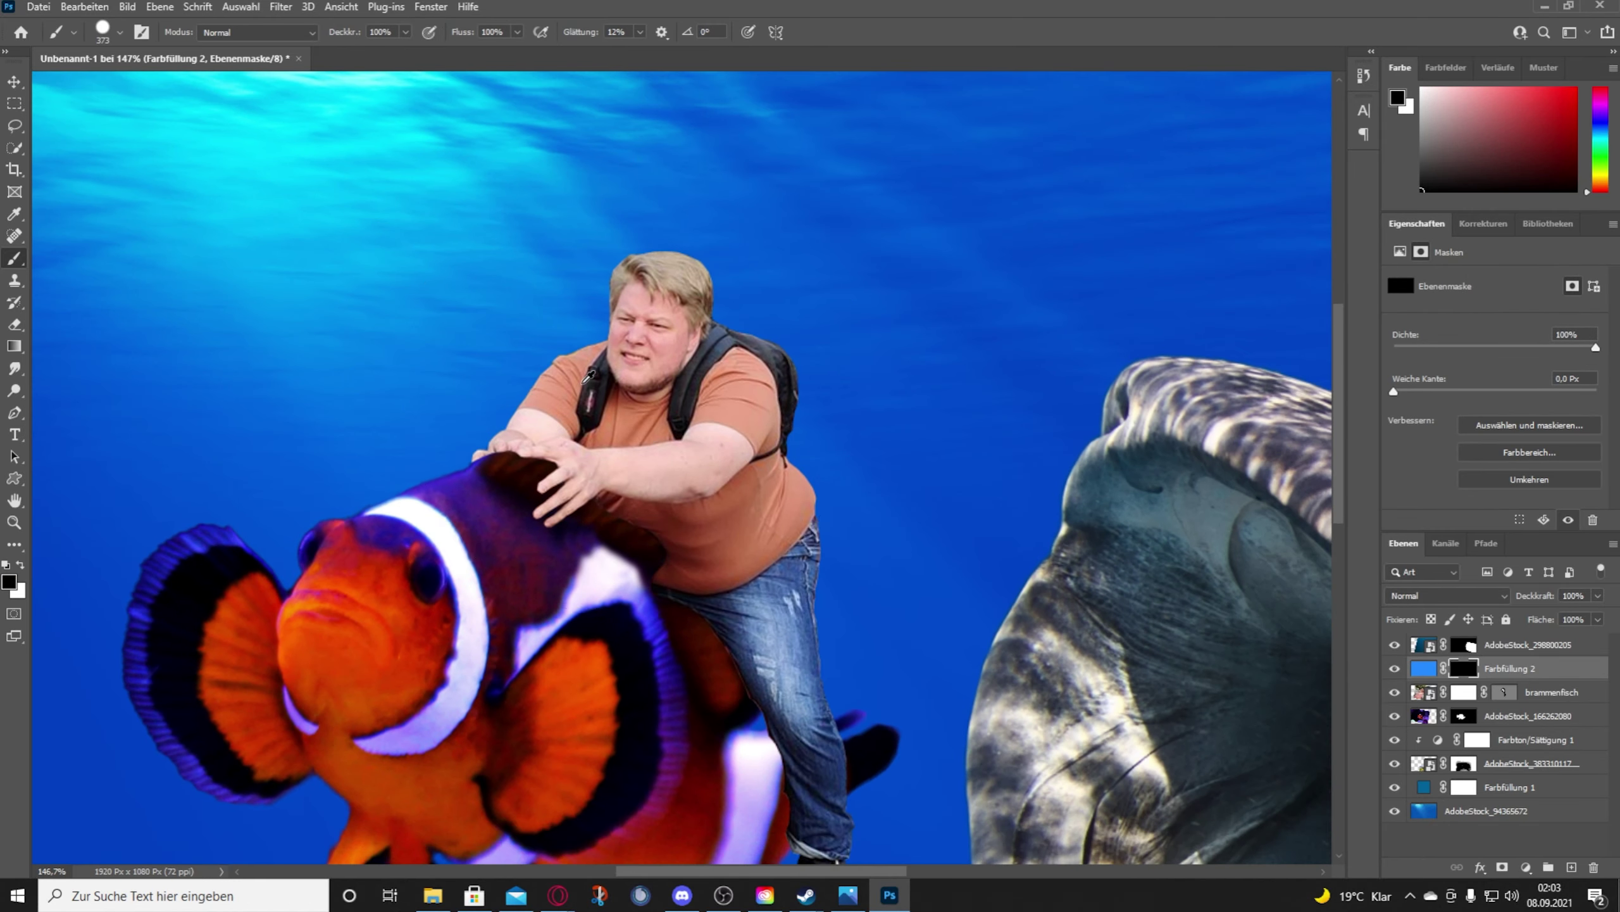
pyautogui.moveTo(655, 317); pyautogui.dragTo(742, 651)
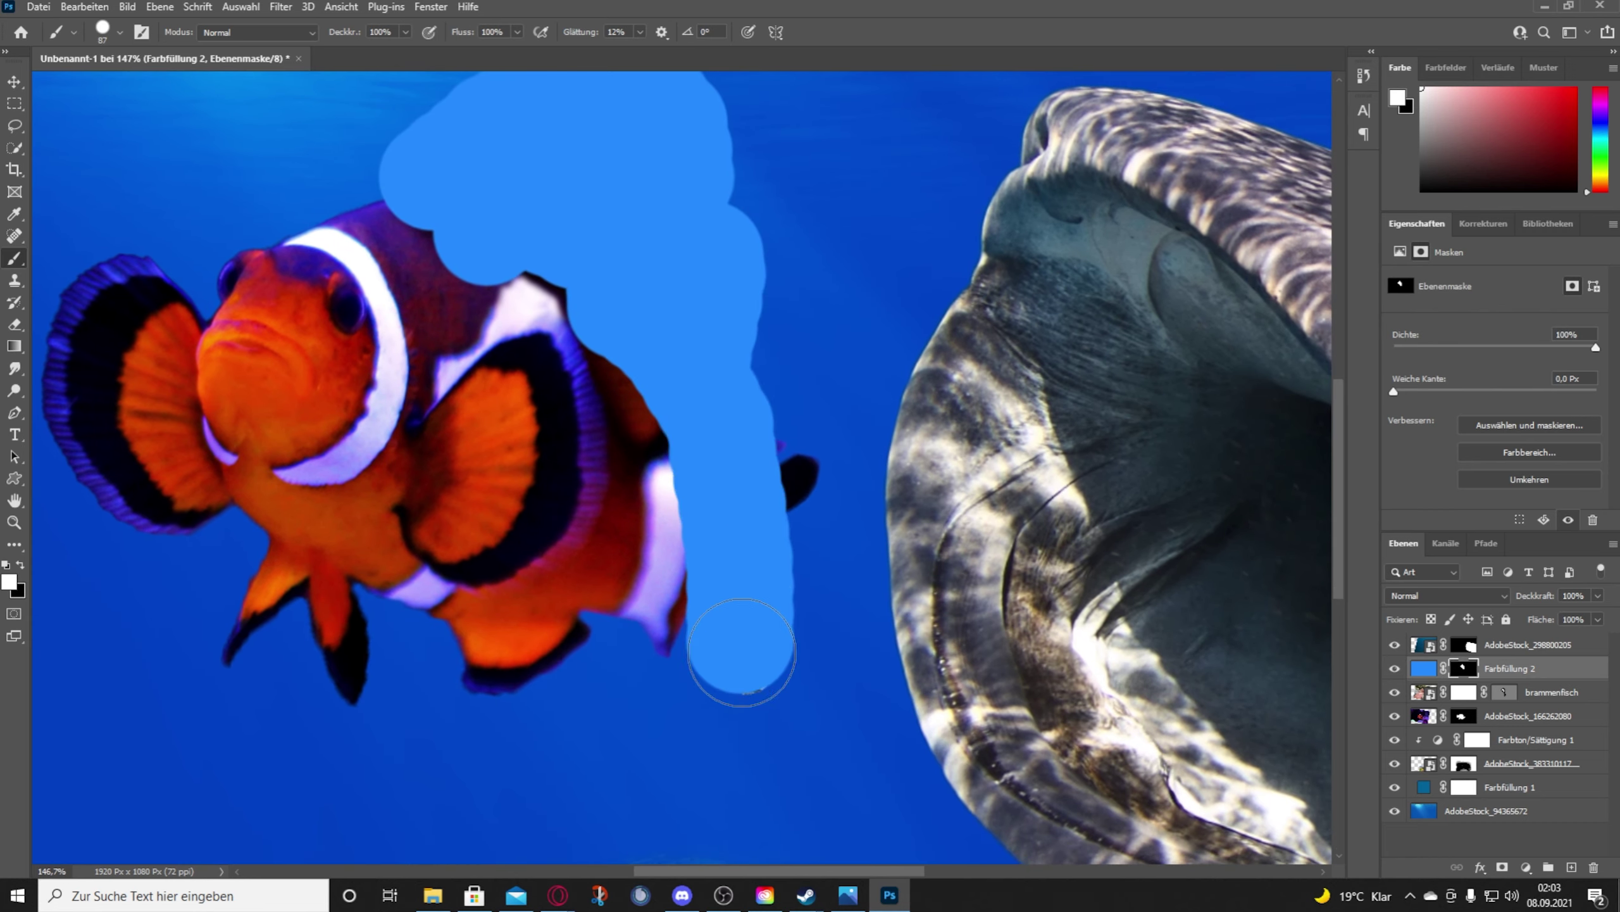
pyautogui.scroll(-3, 741, 651)
pyautogui.click(1447, 595)
pyautogui.click(1448, 667)
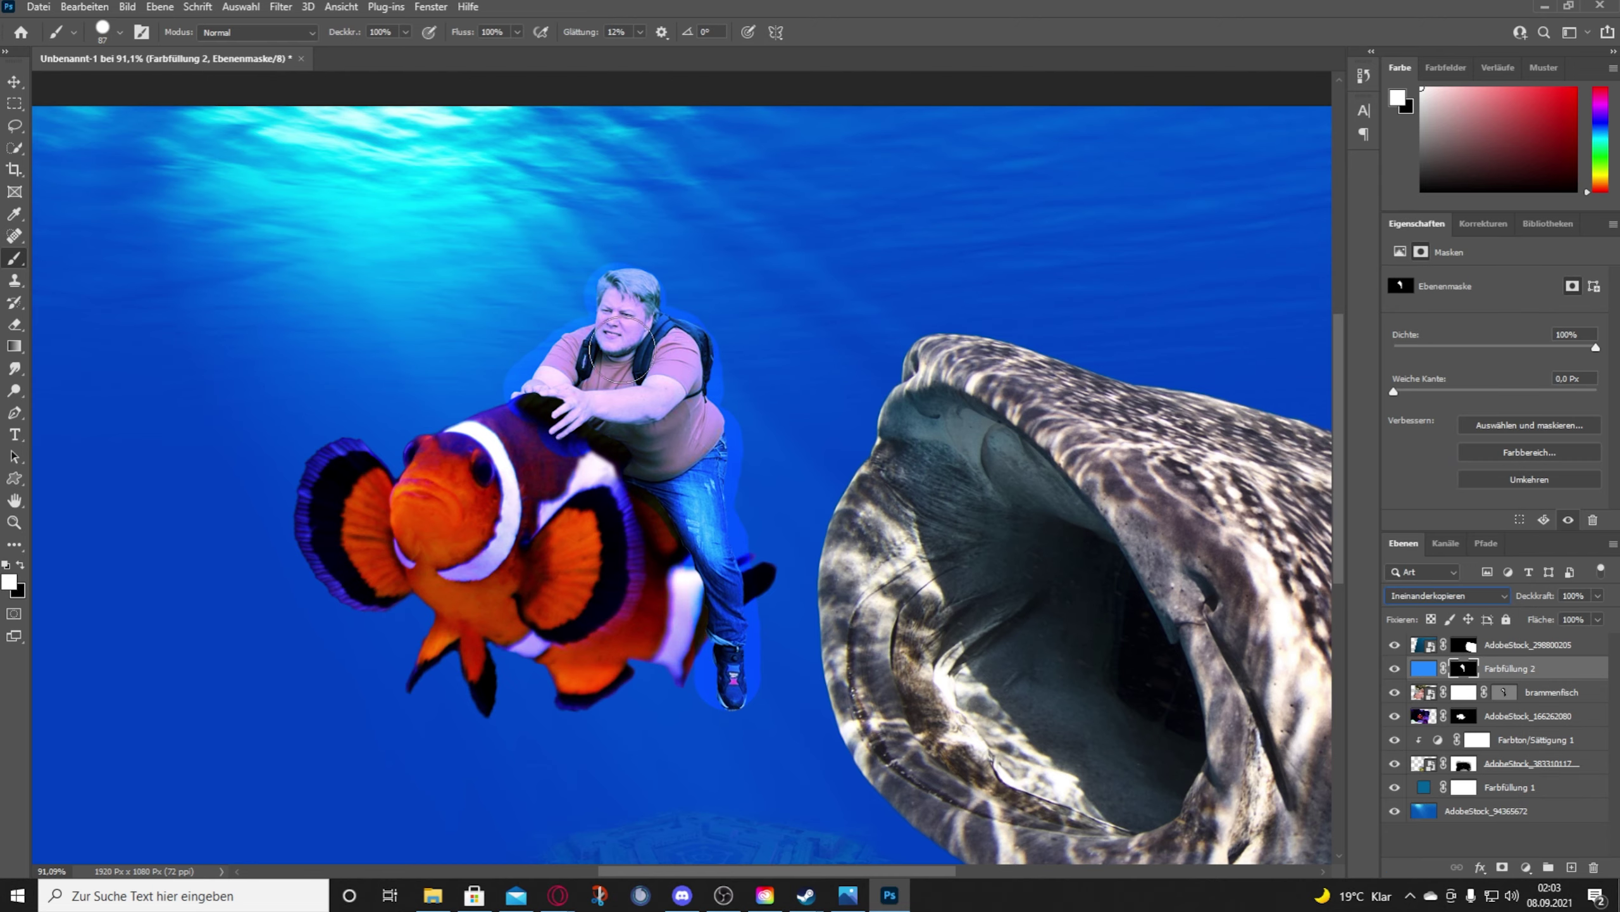
# Step: Refine the tint mask with a smaller brush, extending it left of the man and removing stray tint
pyautogui.scroll(4, 463, 343)
pyautogui.press('[')
pyautogui.press('[')
pyautogui.press('[')
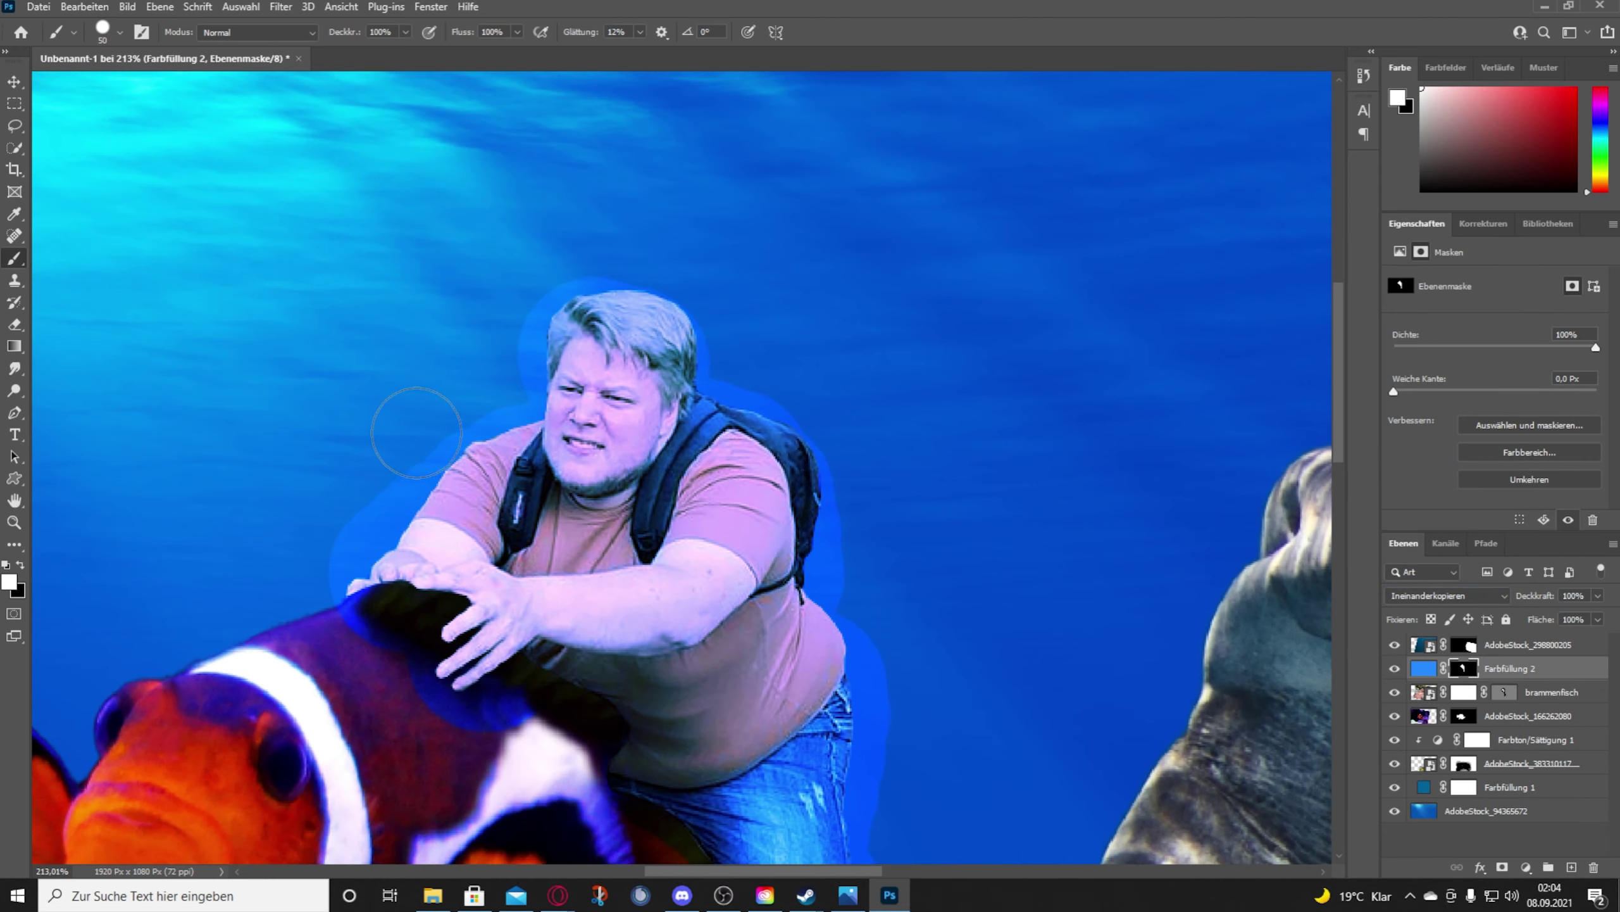
pyautogui.moveTo(402, 459)
pyautogui.mouseDown()
pyautogui.moveTo(320, 401)
pyautogui.moveTo(287, 490)
pyautogui.mouseUp()
pyautogui.press('x')
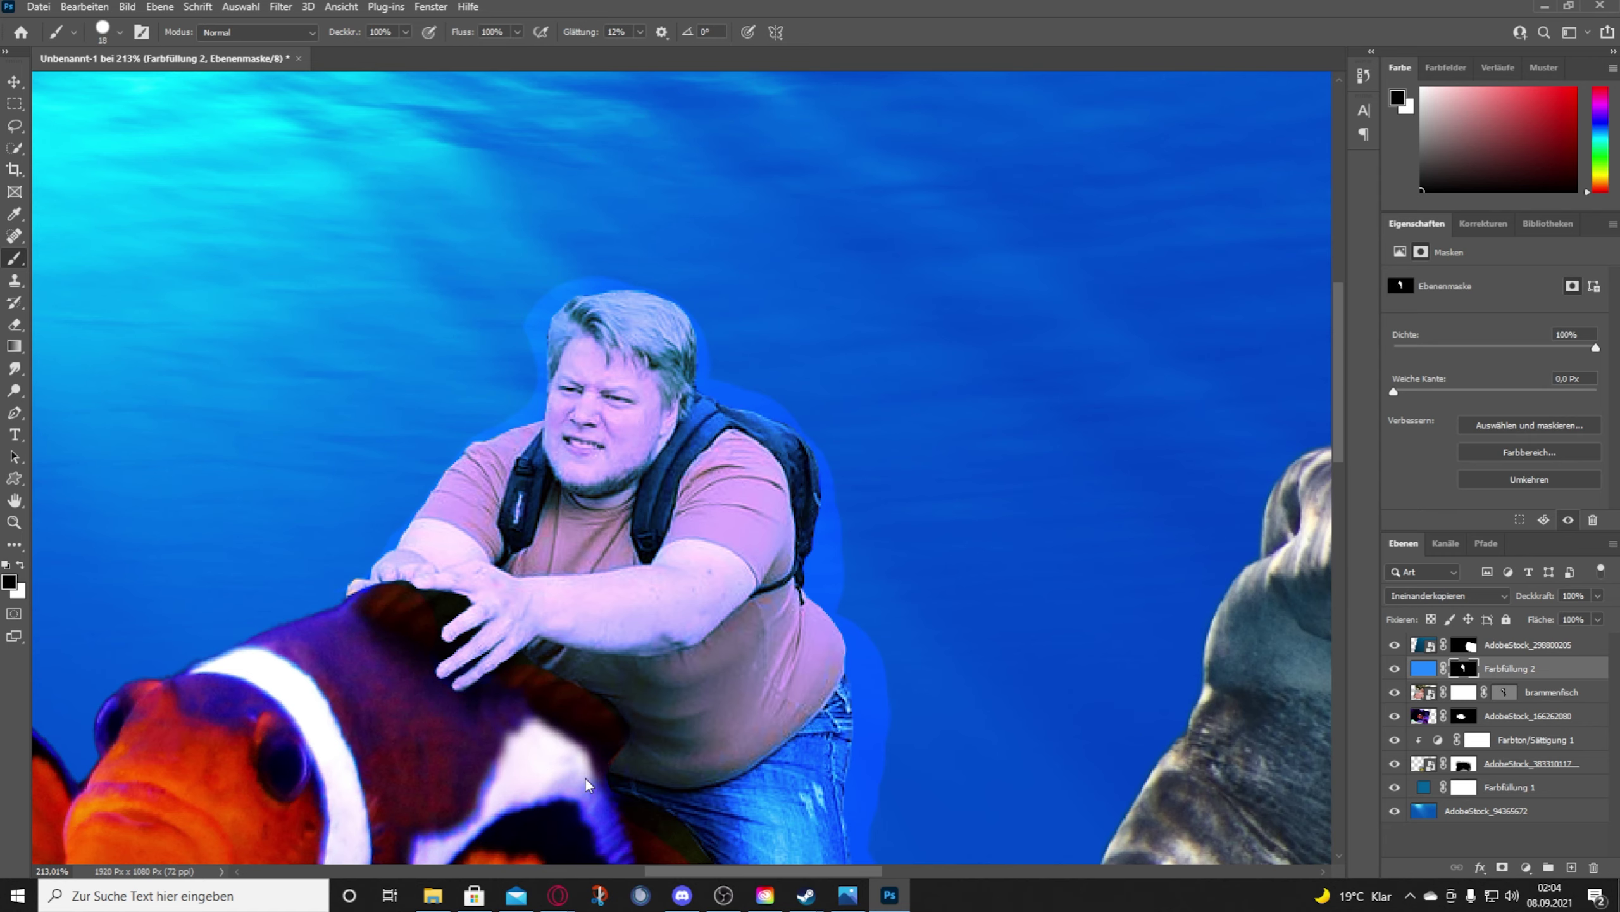
pyautogui.scroll(-5, 580, 647)
pyautogui.hscroll(3, 581, 647)
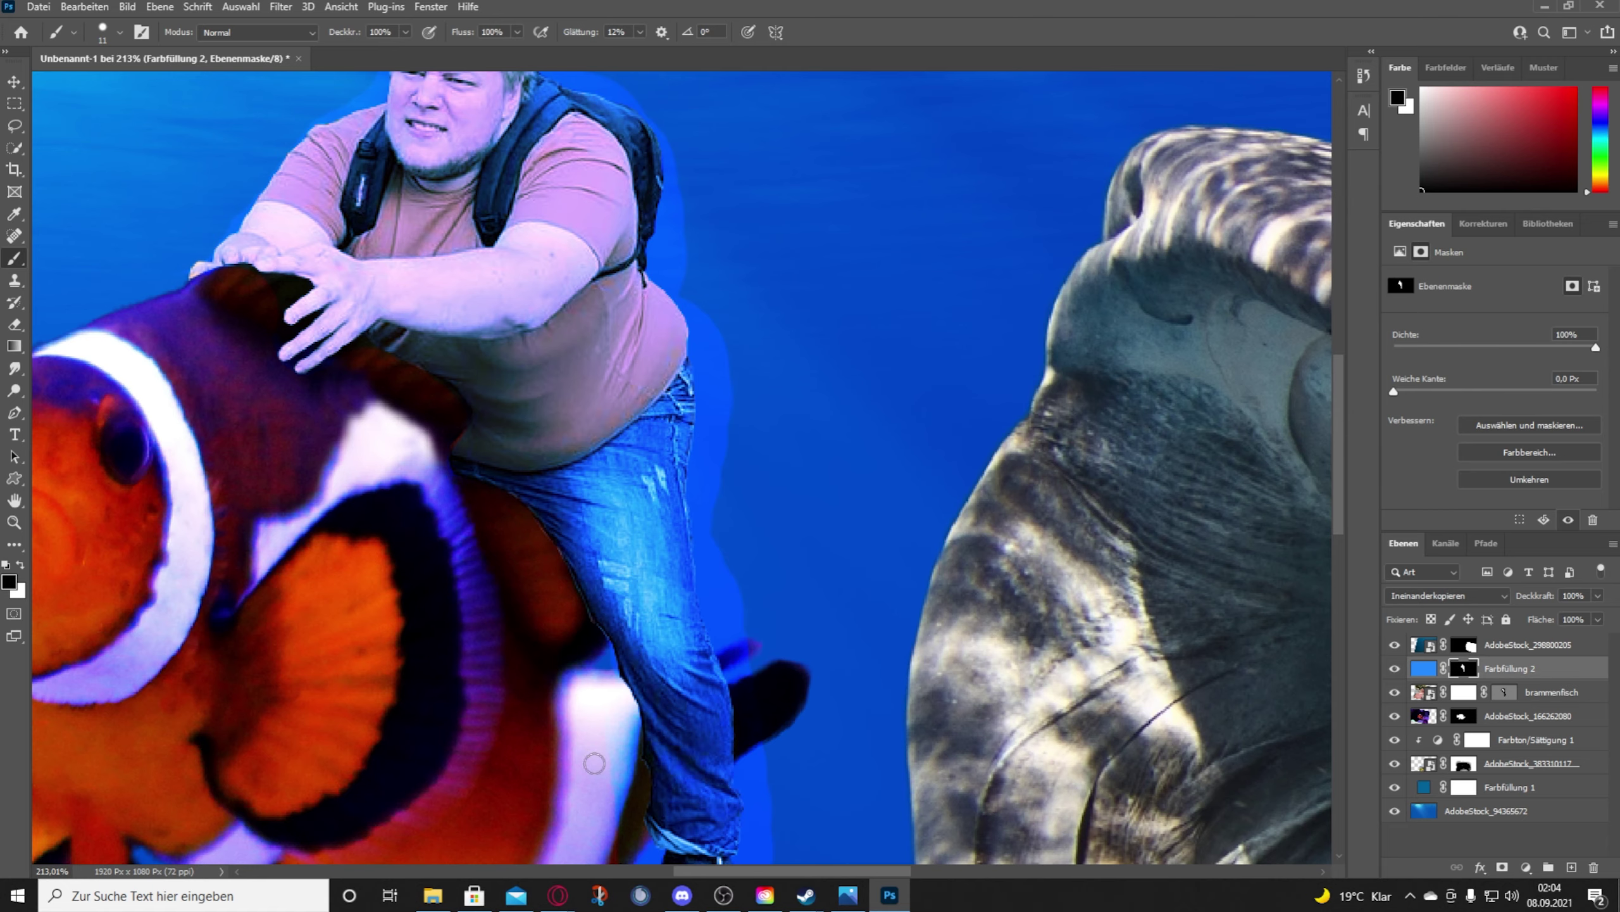
pyautogui.scroll(-5, 594, 762)
pyautogui.hscroll(2, 594, 762)
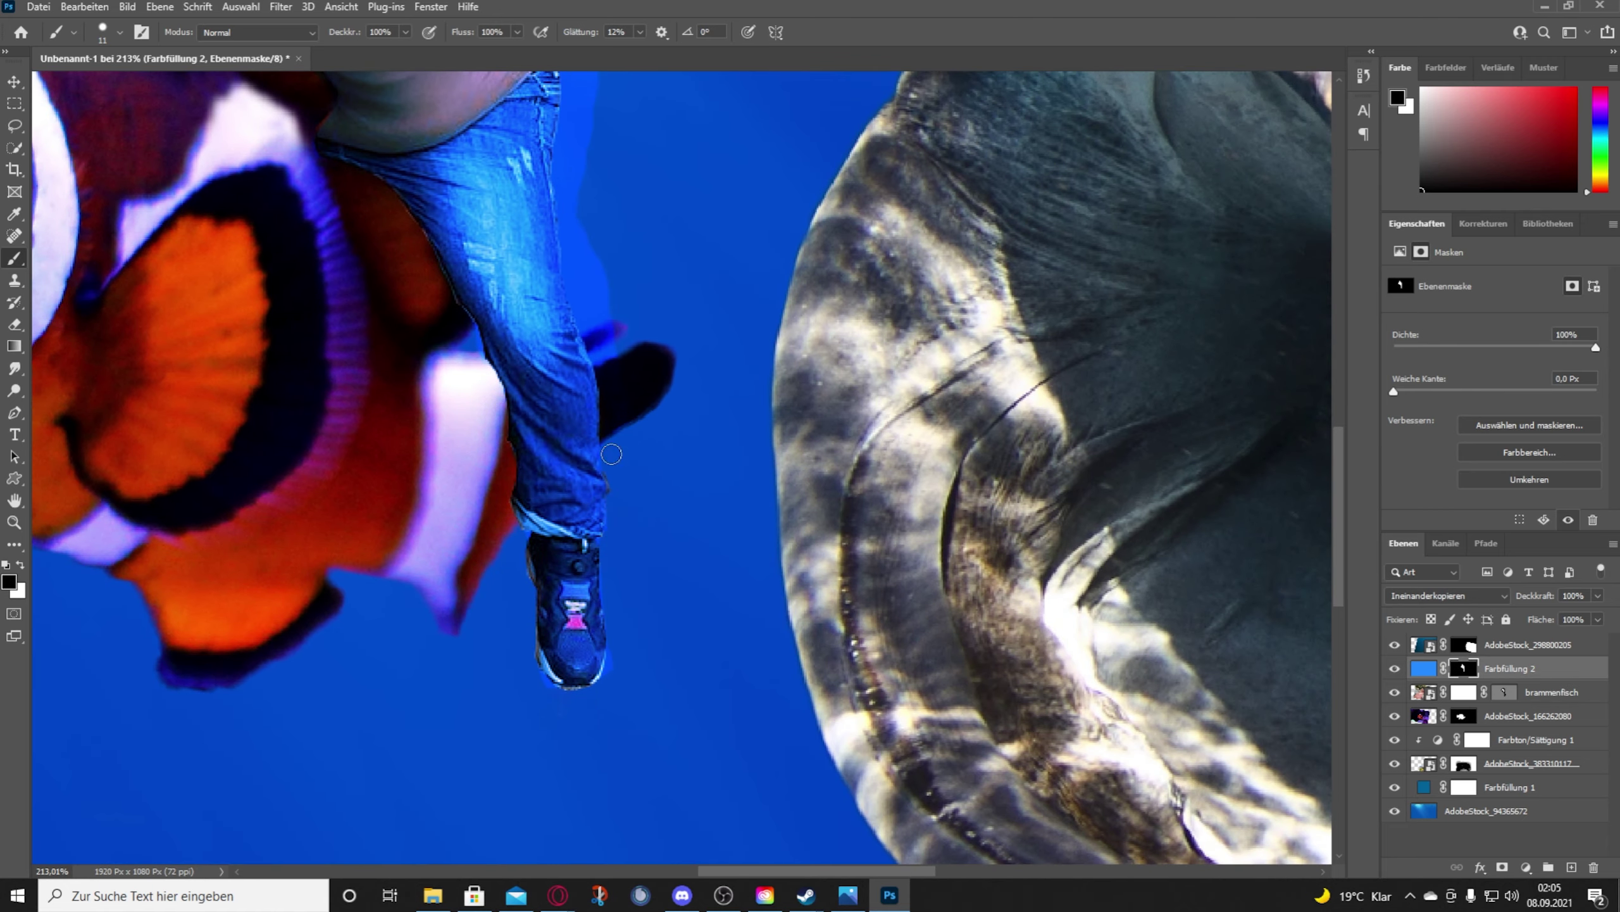
pyautogui.scroll(4, 611, 453)
pyautogui.press('[')
pyautogui.press('[')
pyautogui.press('[')
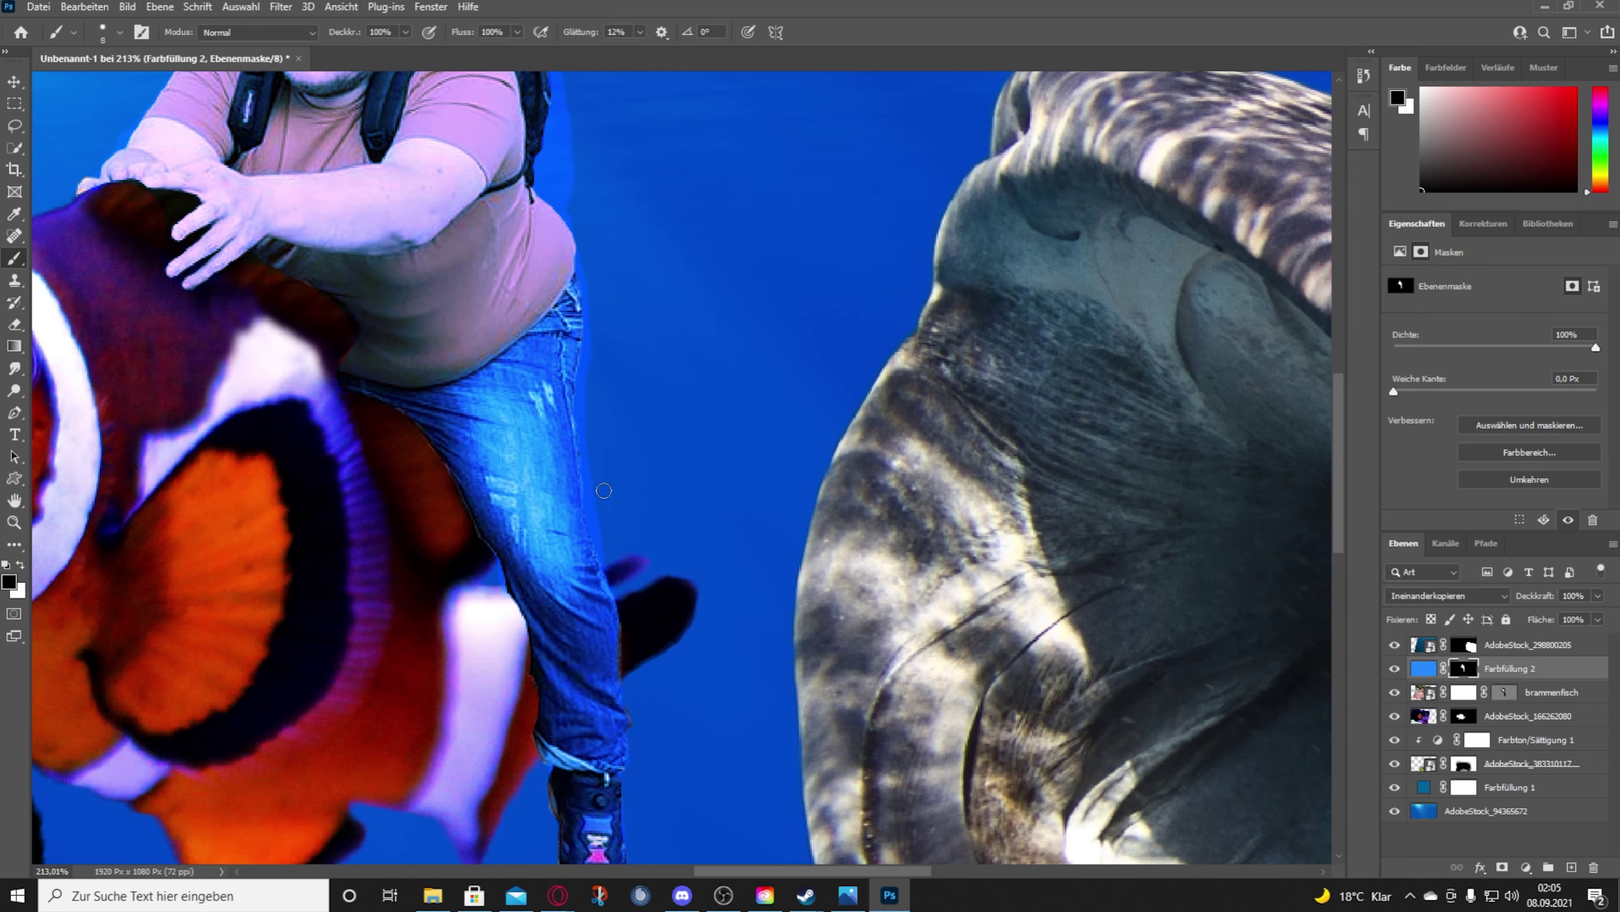
pyautogui.scroll(2, 598, 523)
pyautogui.scroll(2, 587, 382)
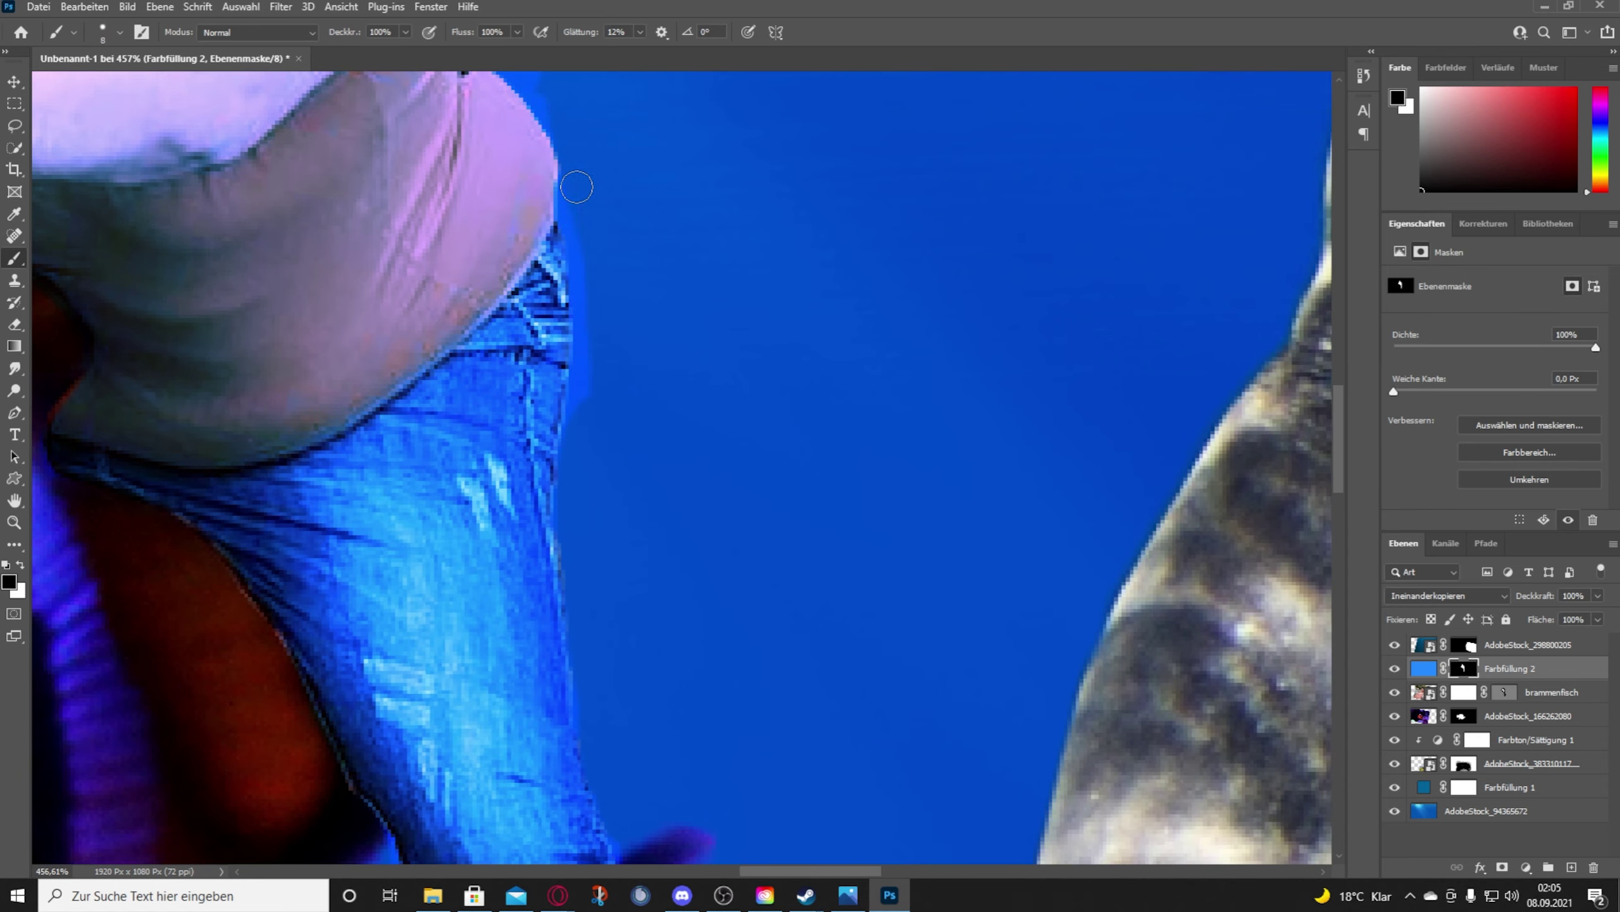
pyautogui.scroll(2, 577, 187)
pyautogui.scroll(3, 541, 438)
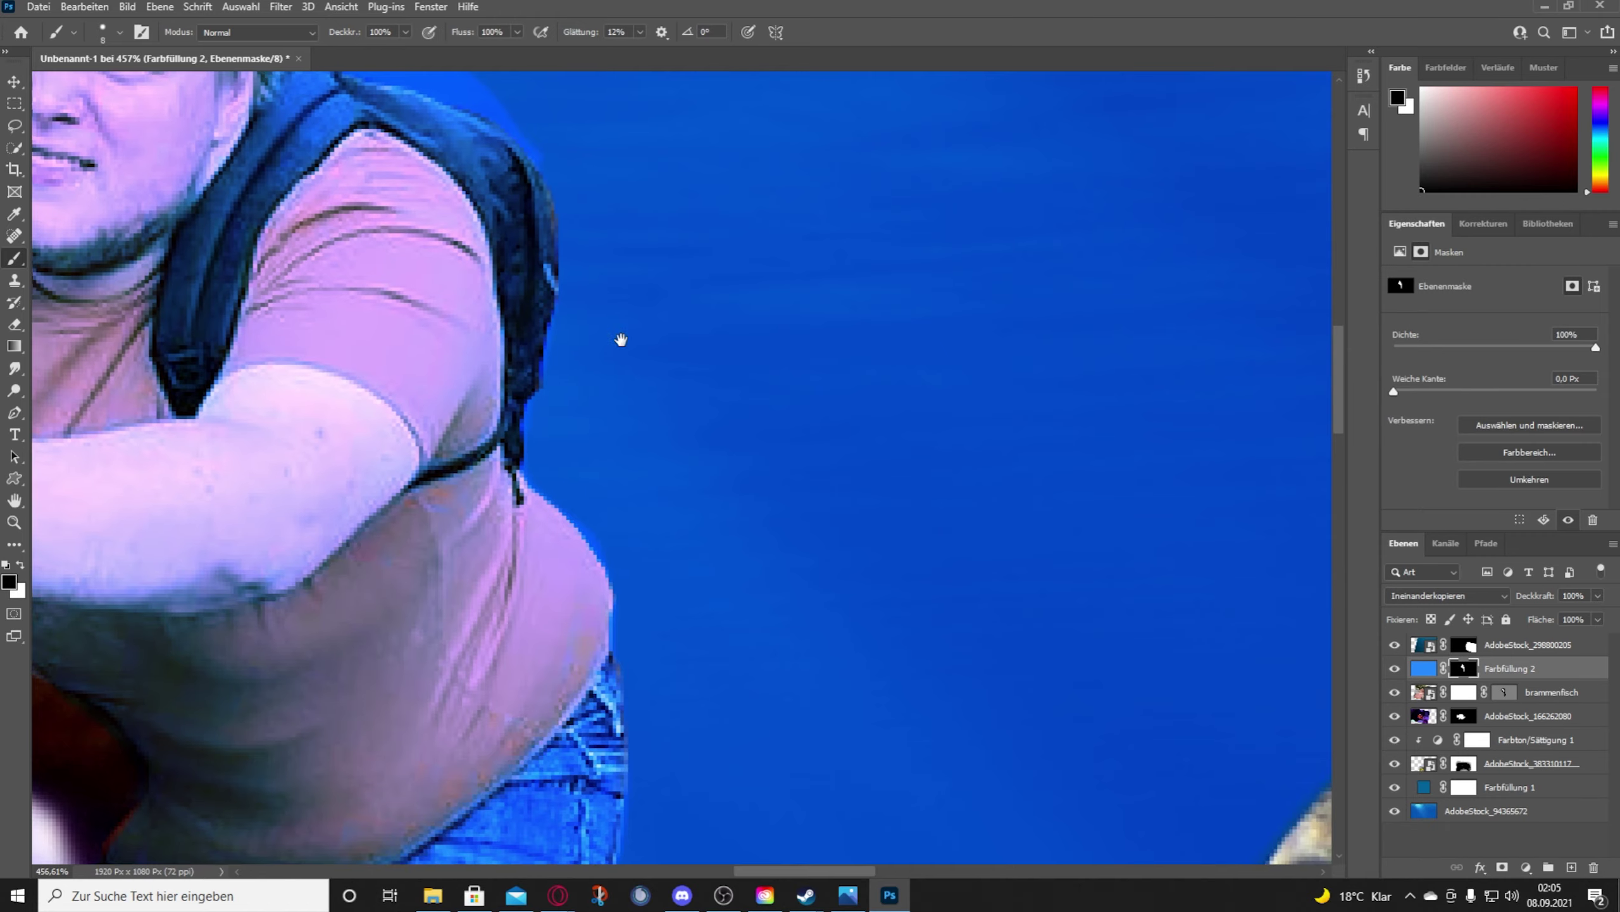
pyautogui.hscroll(-2, 435, 338)
pyautogui.scroll(2, 696, 383)
pyautogui.hscroll(-3, 696, 383)
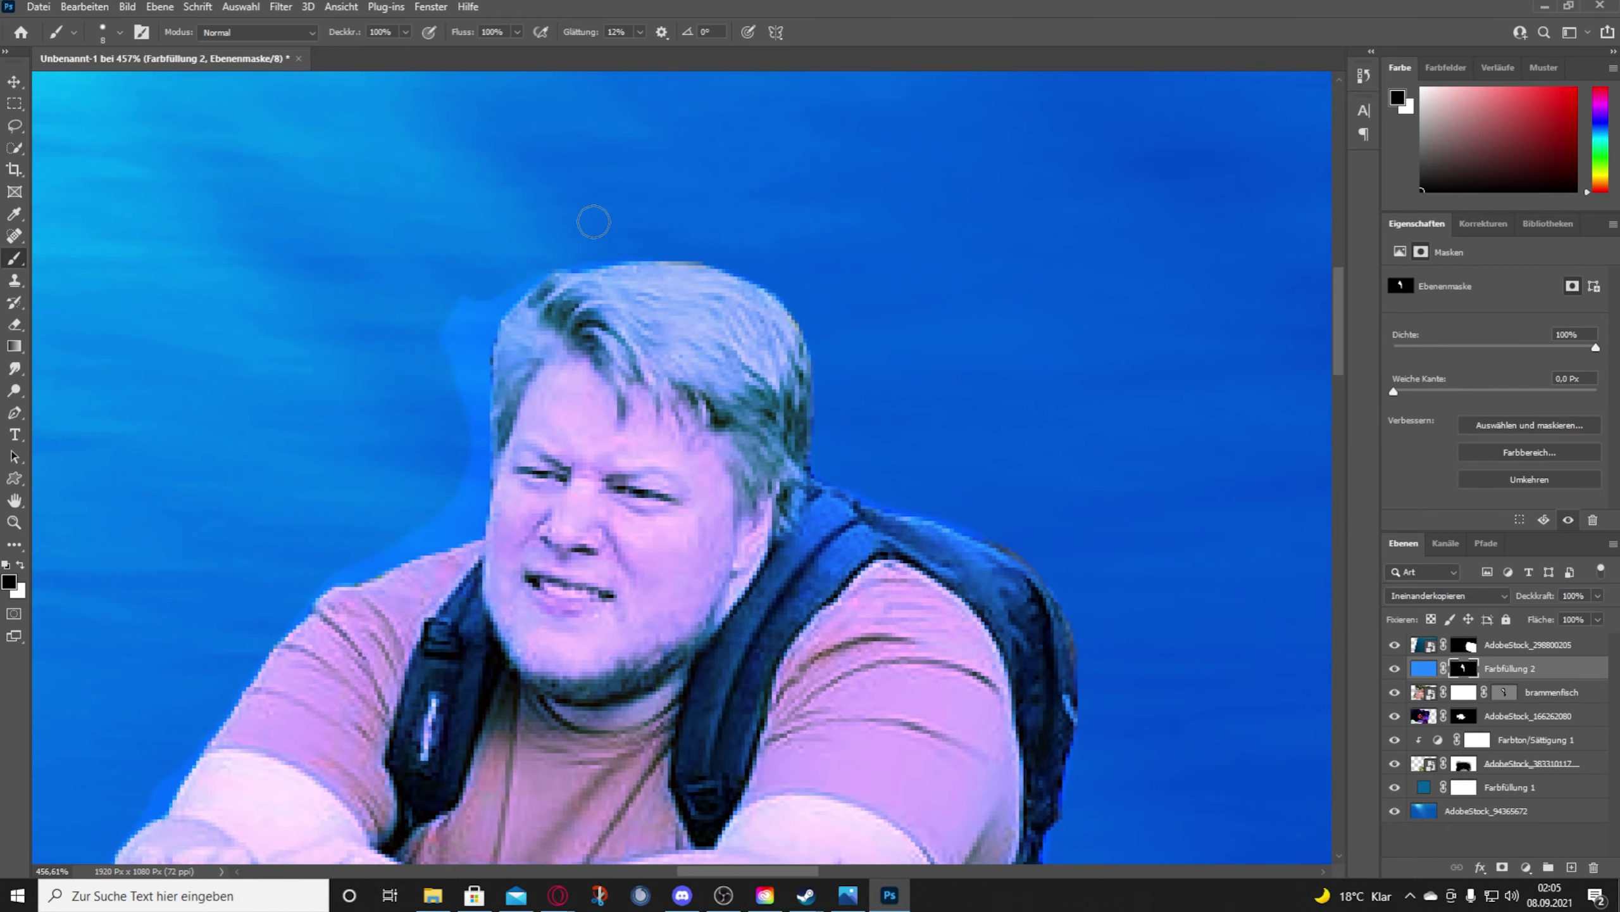
# Step: Place a copy of the blue fill below brammenfisch and paint a blue glow around the clownfish
pyautogui.scroll(-3, 368, 475)
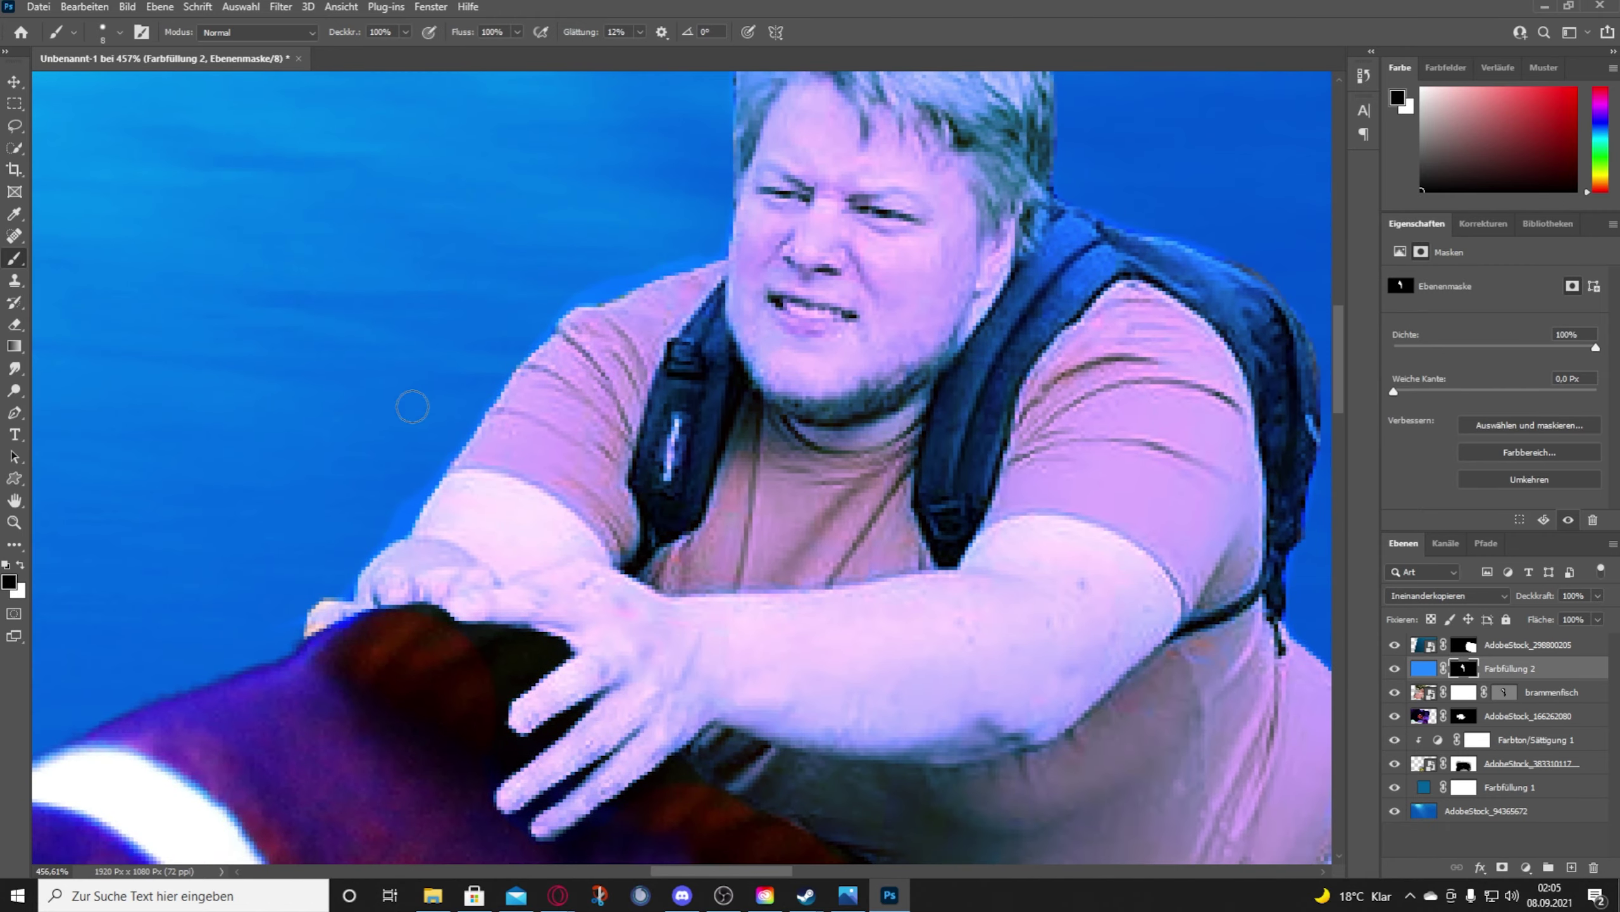
pyautogui.scroll(-4, 409, 406)
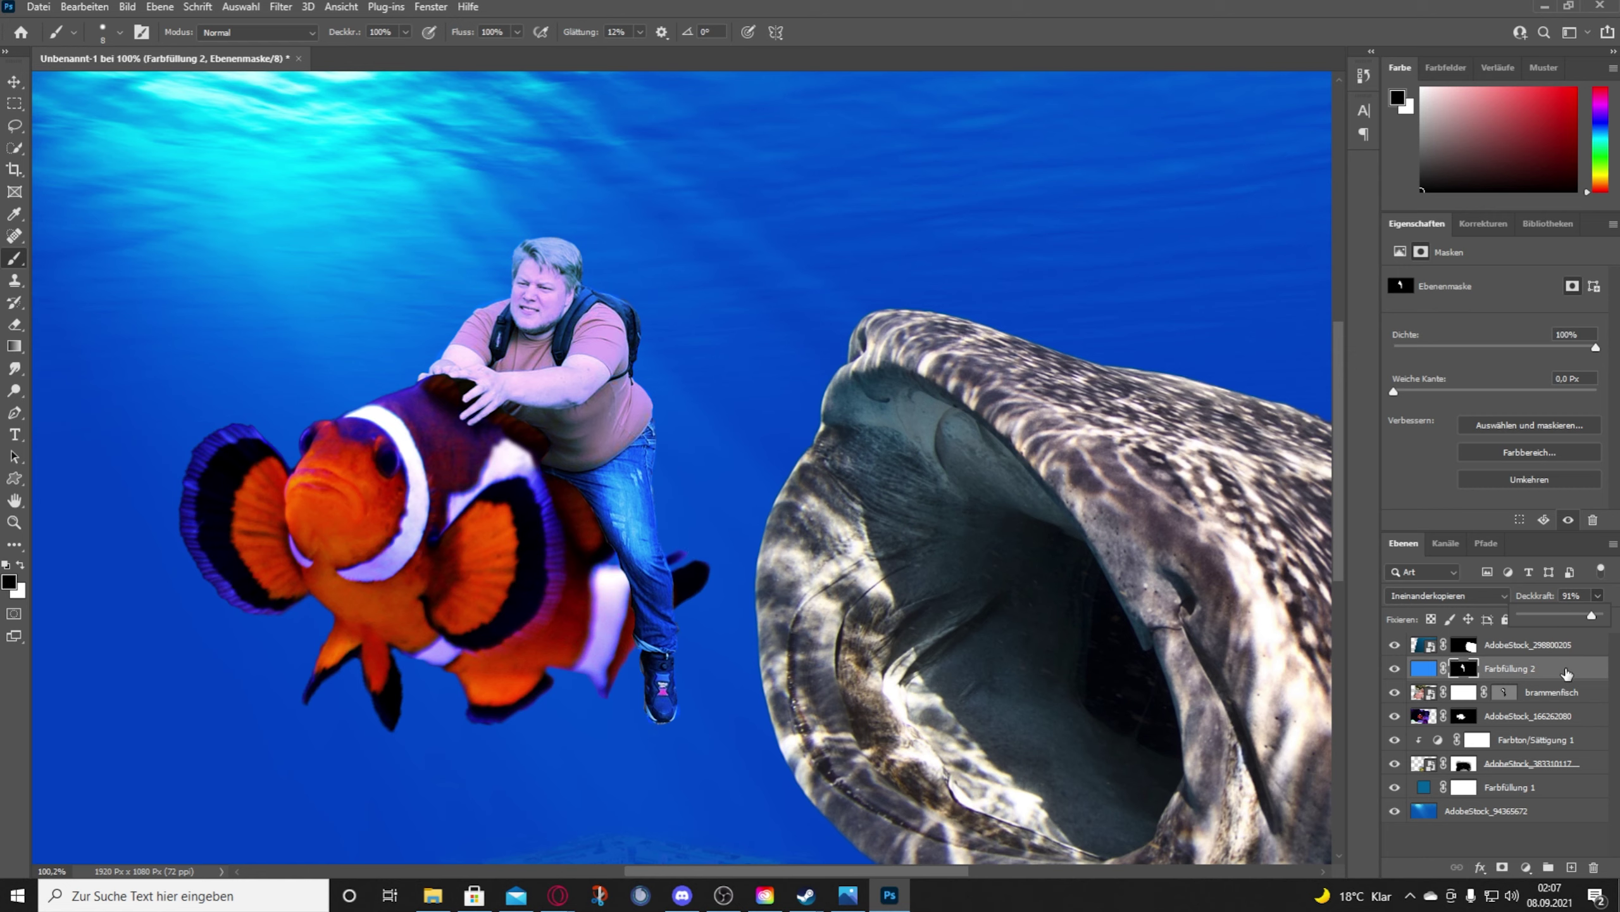
pyautogui.moveTo(1541, 682); pyautogui.dragTo(1531, 705)
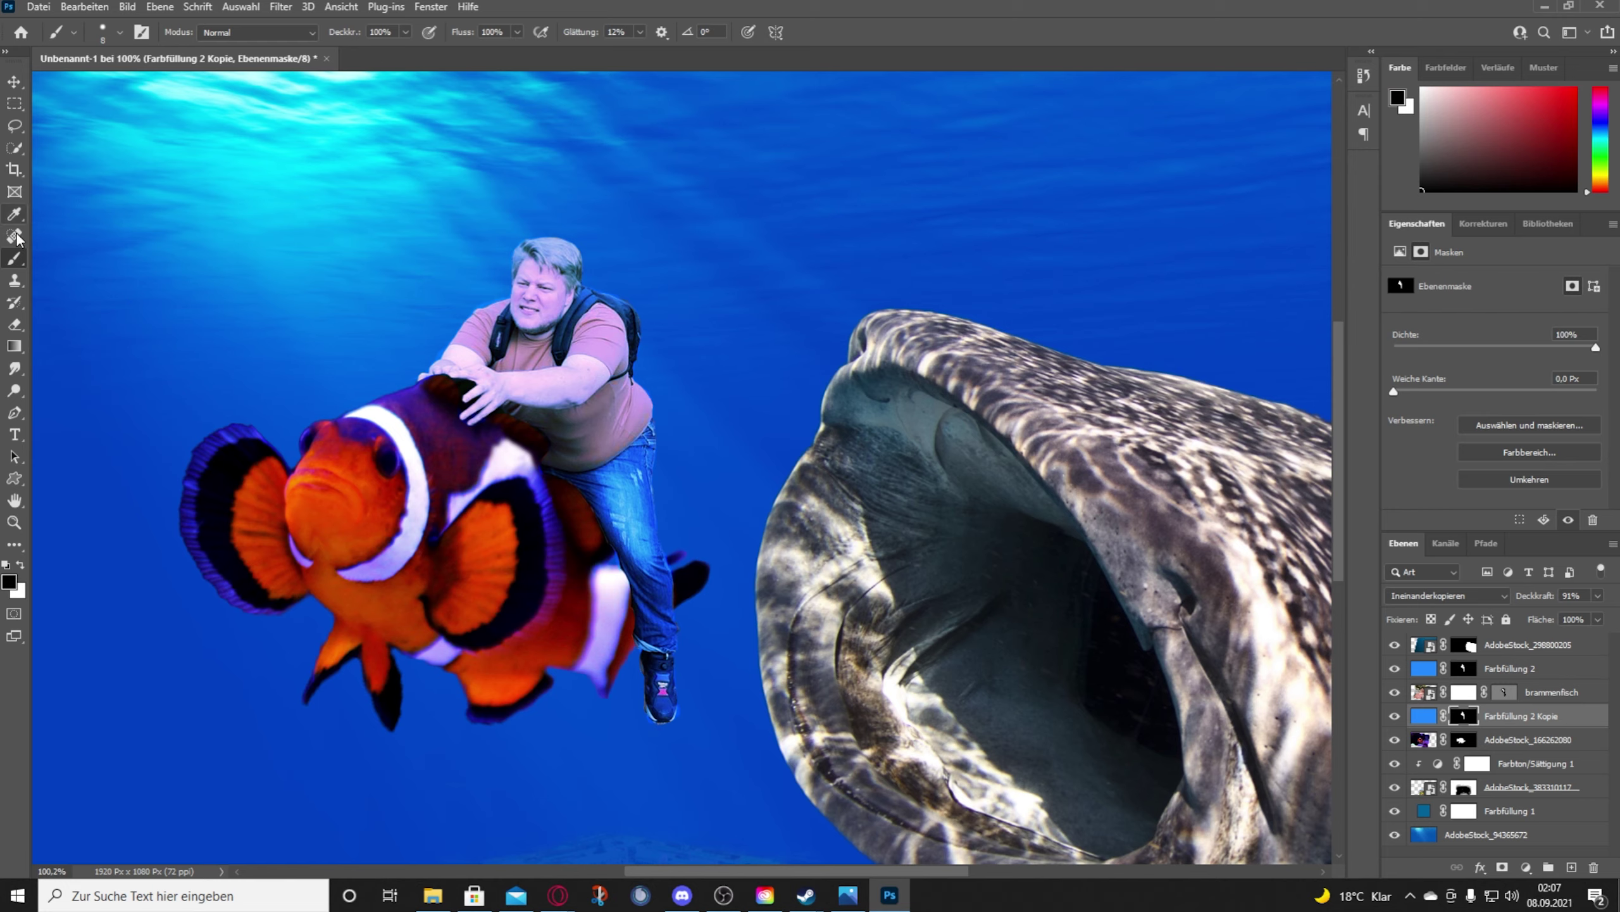
pyautogui.moveTo(230, 485); pyautogui.dragTo(383, 638)
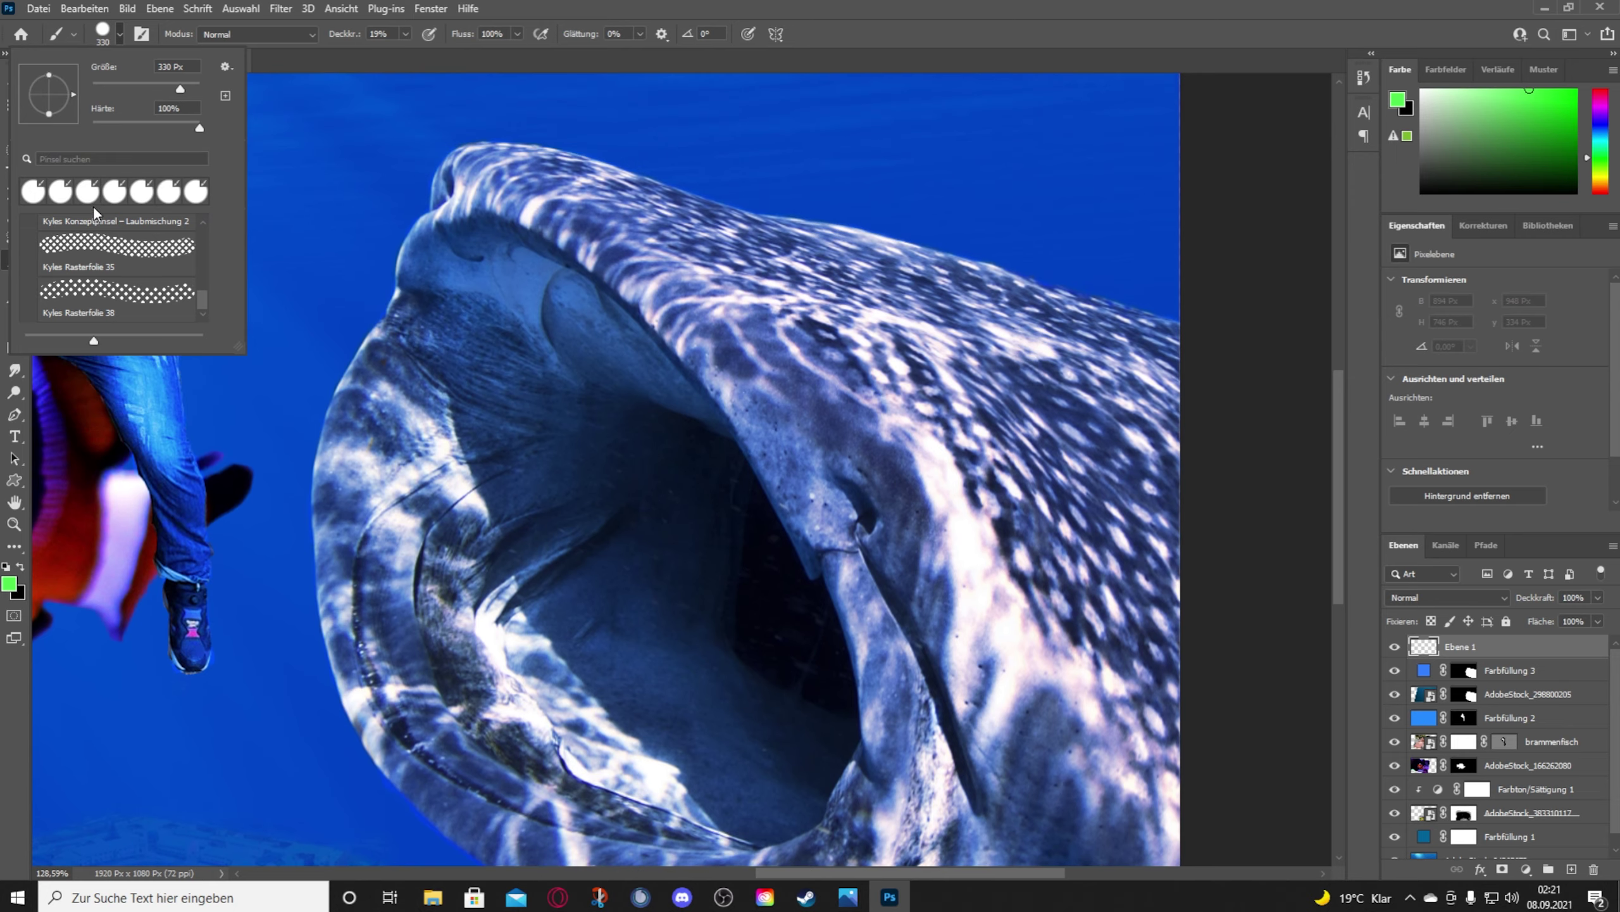
pyautogui.scroll(10, 115, 269)
pyautogui.click(29, 226)
pyautogui.click(114, 255)
pyautogui.click(405, 33)
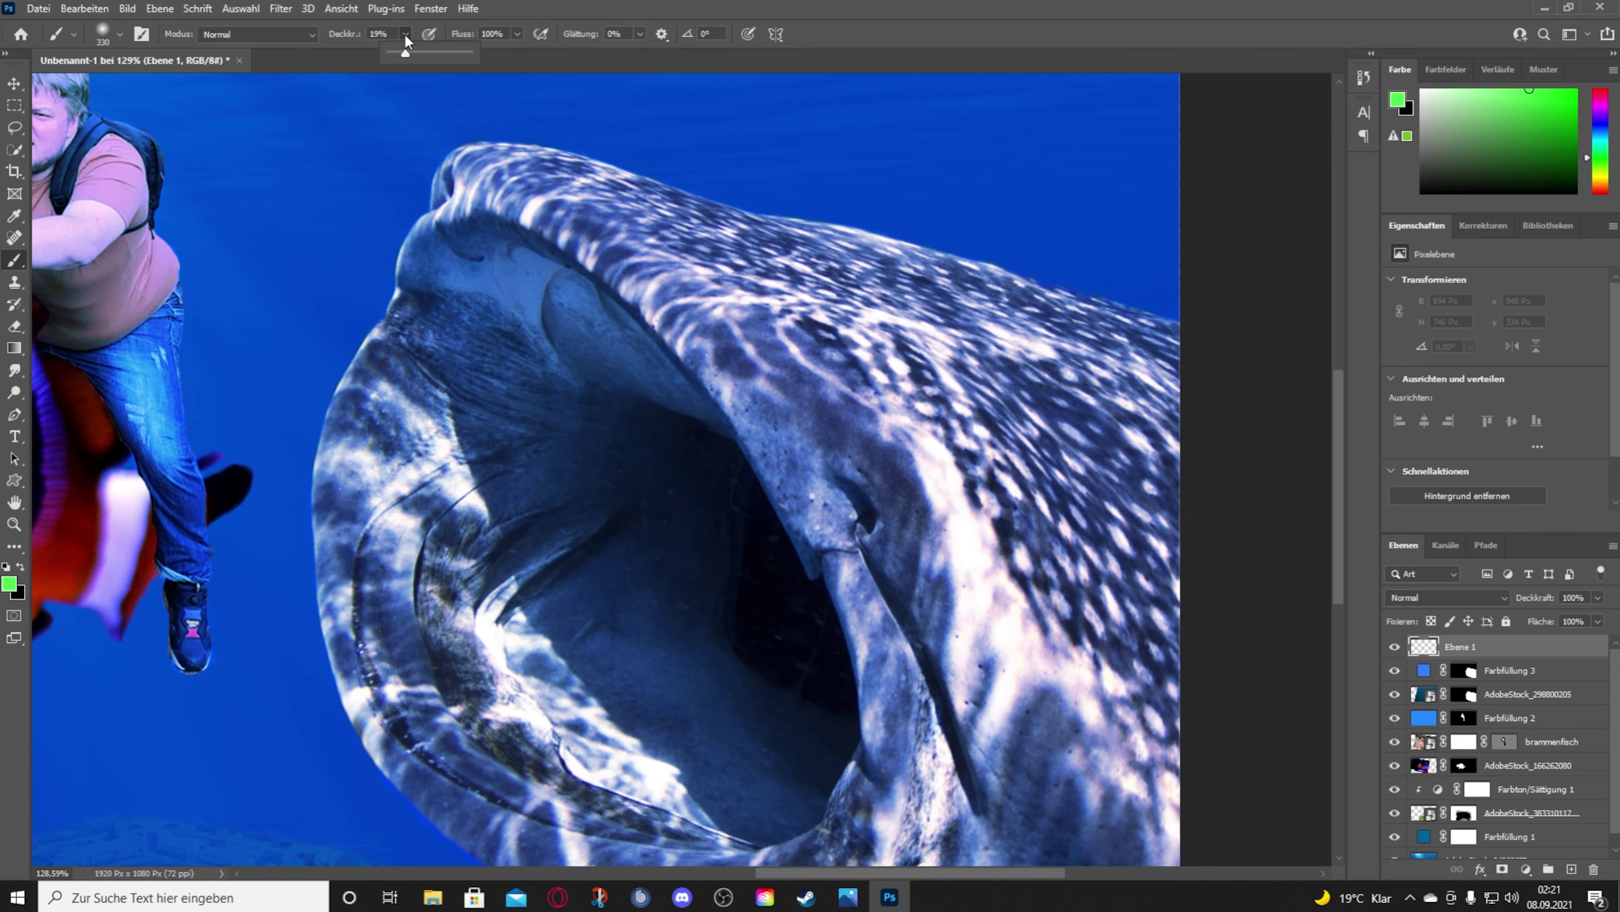
pyautogui.click(9, 583)
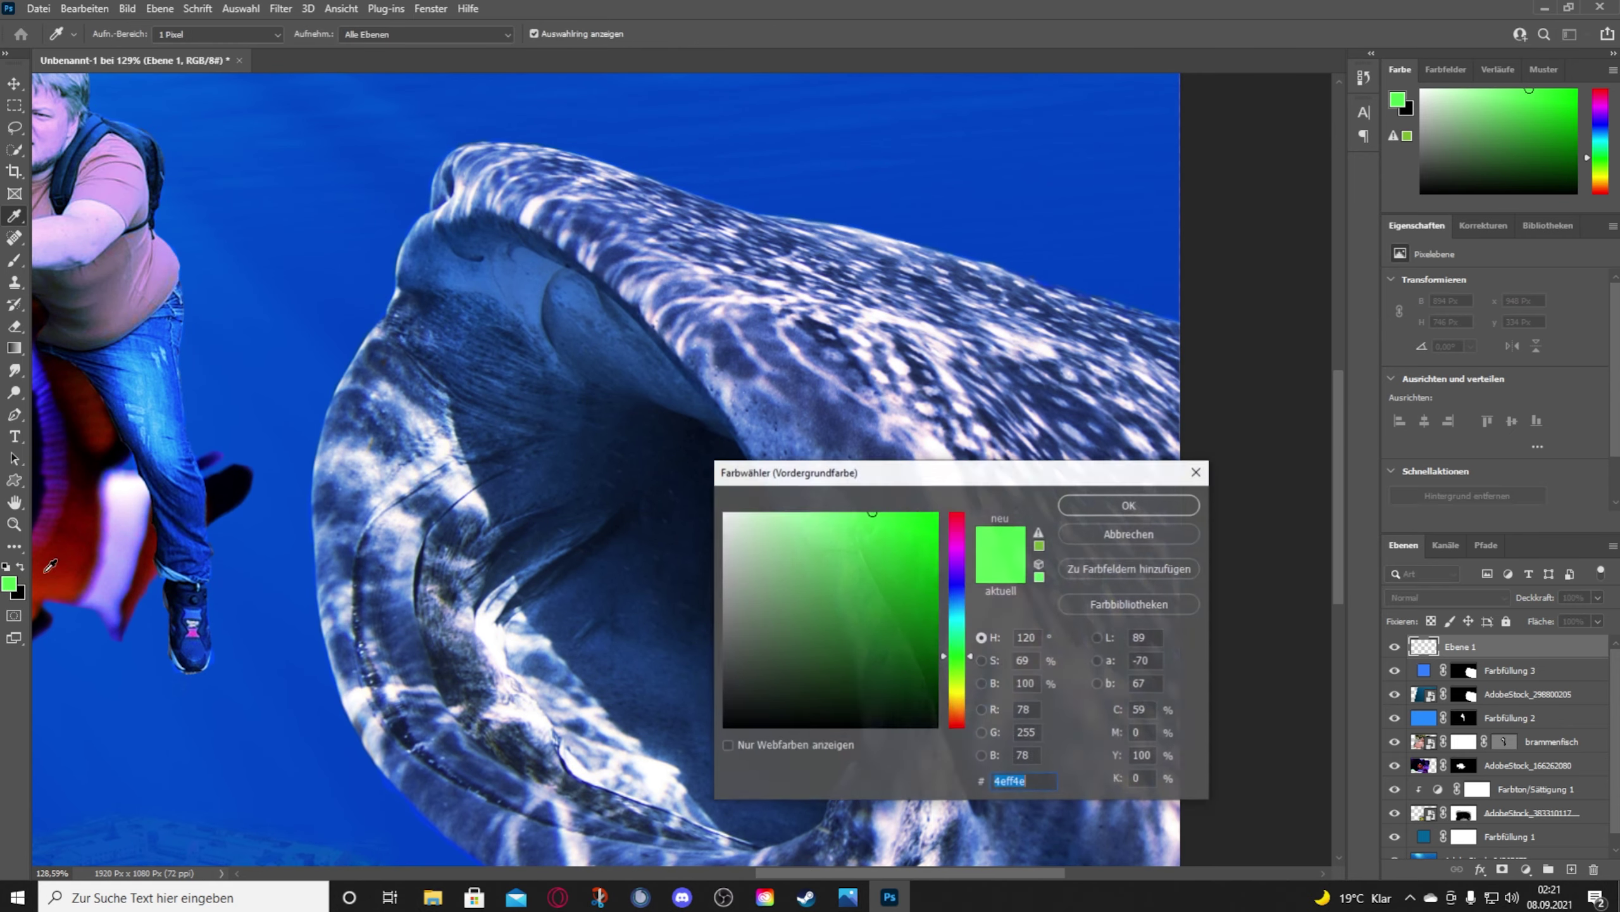
pyautogui.click(919, 514)
pyautogui.click(1151, 499)
pyautogui.moveTo(751, 599); pyautogui.dragTo(656, 457)
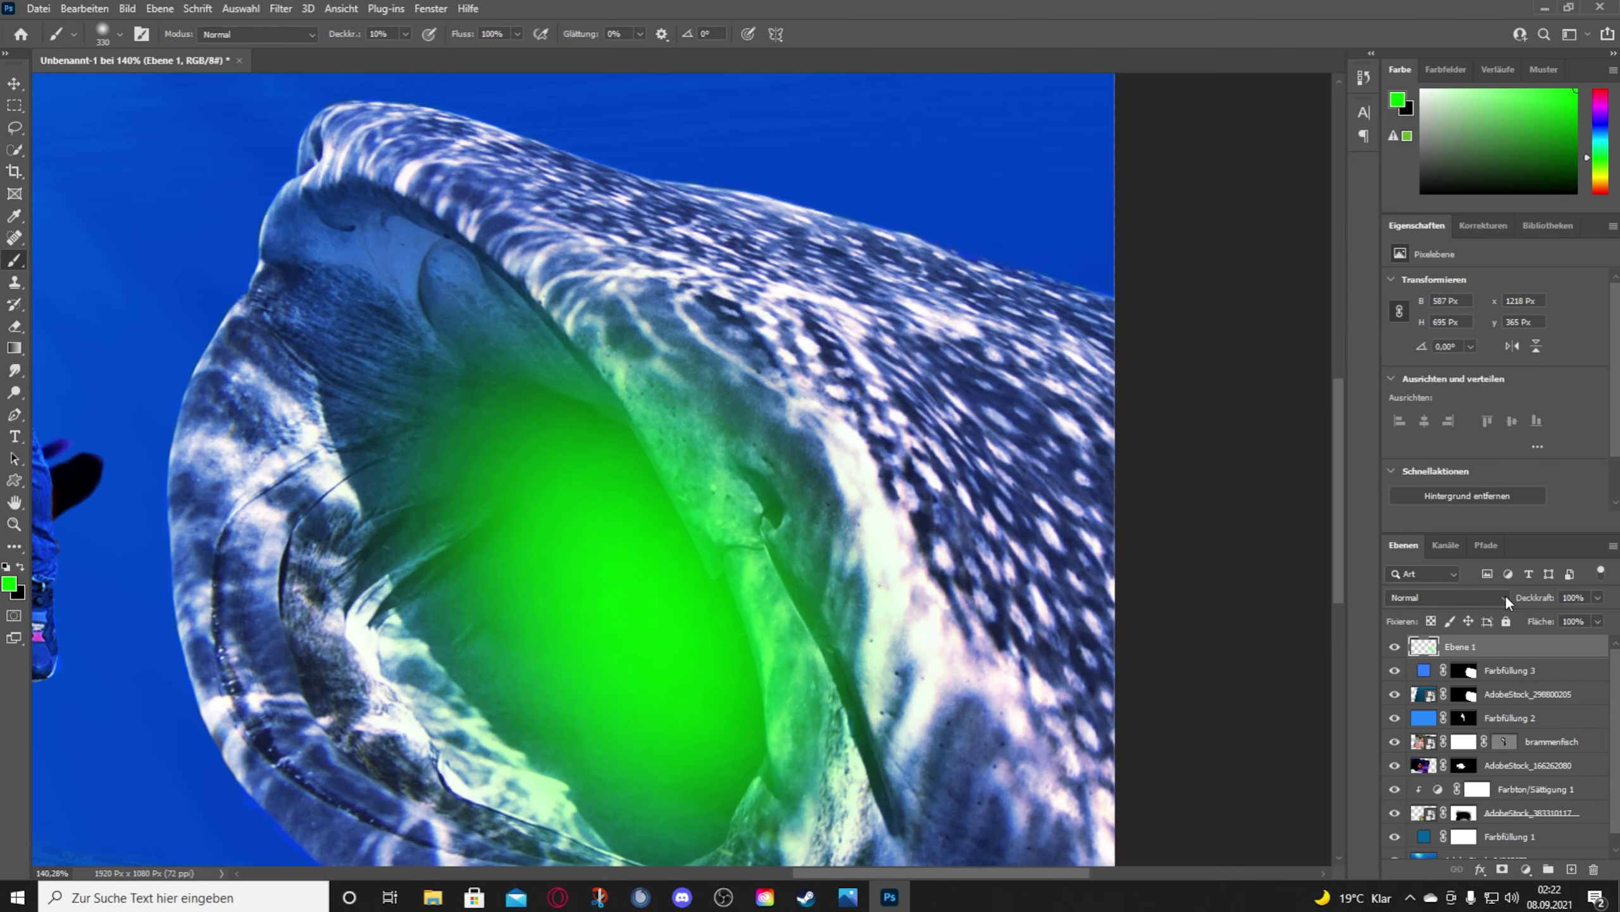
pyautogui.click(1504, 598)
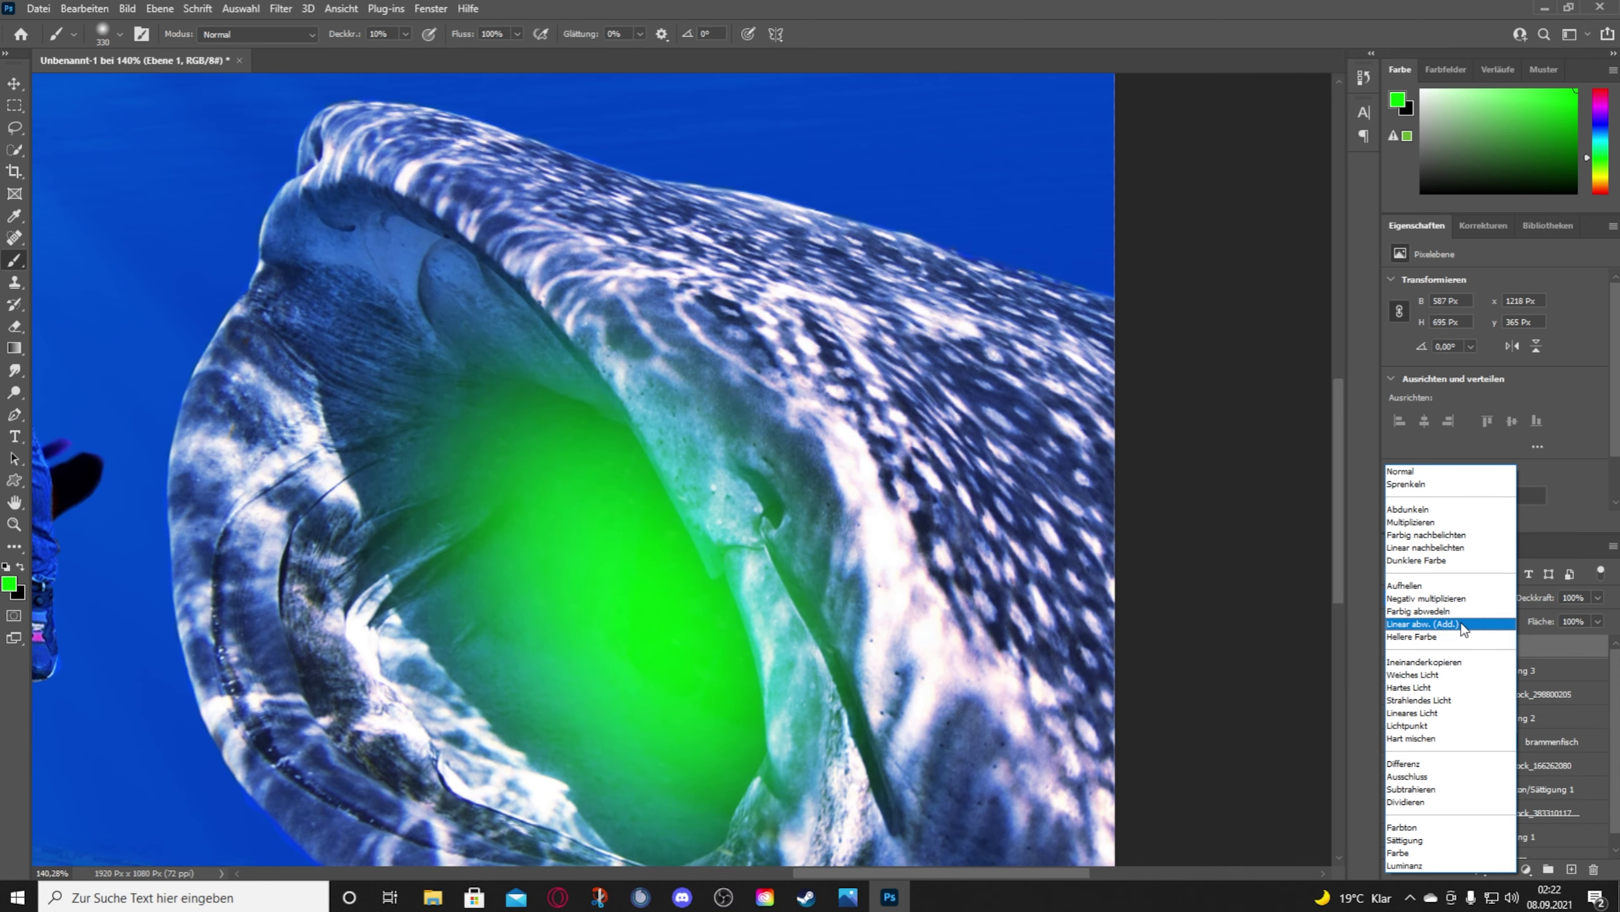
pyautogui.click(1436, 624)
pyautogui.click(1502, 869)
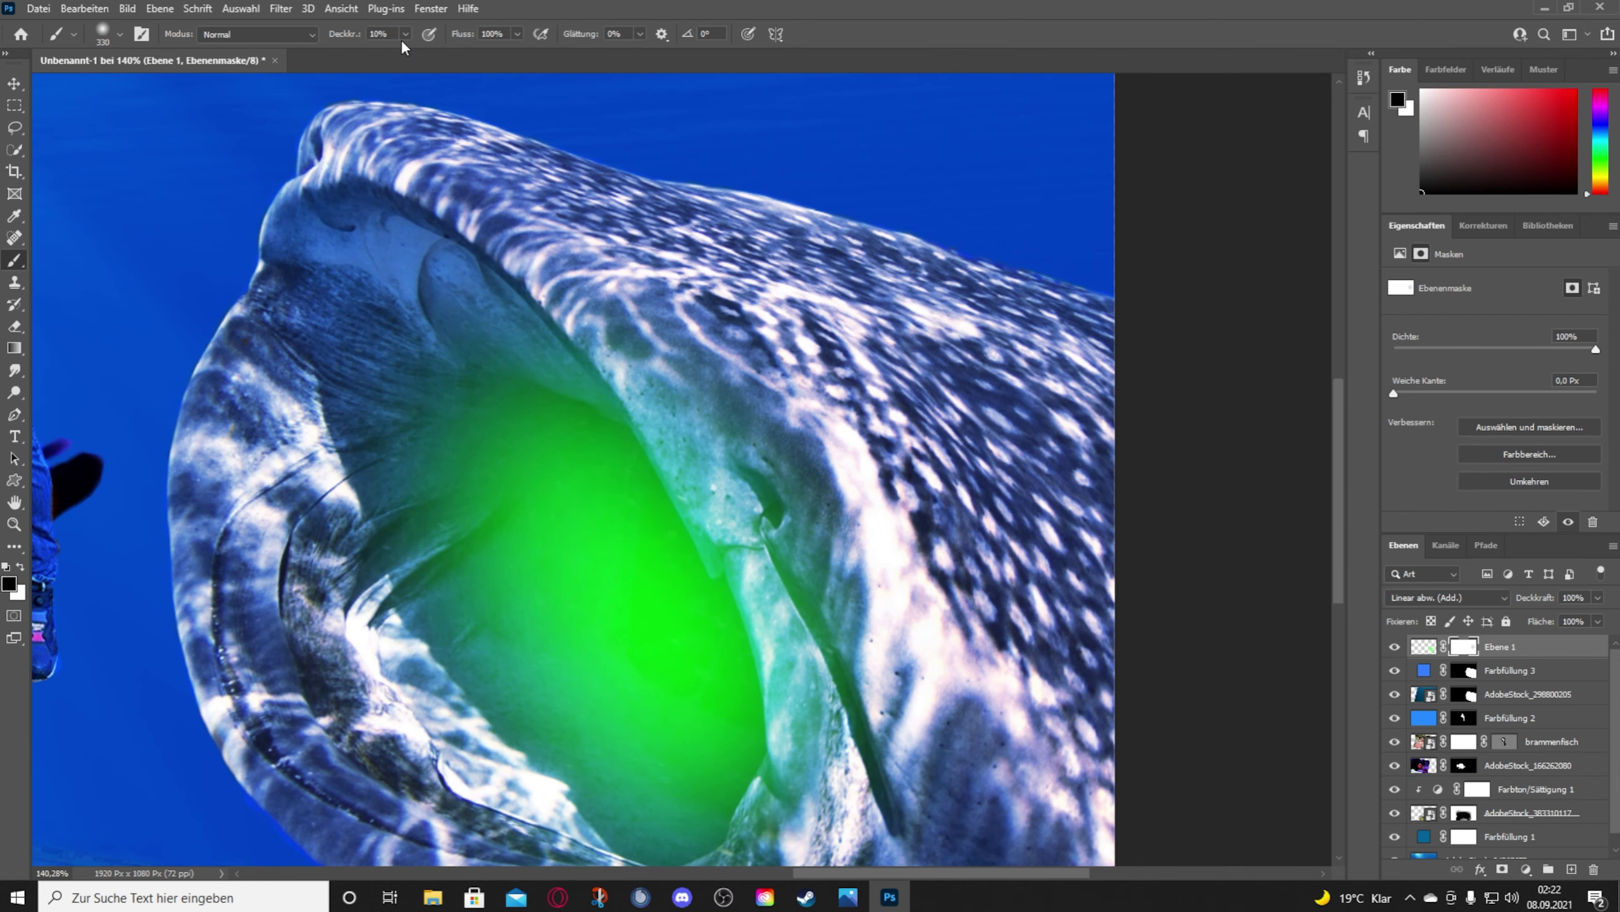
pyautogui.press('0')
pyautogui.moveTo(798, 441); pyautogui.dragTo(541, 267)
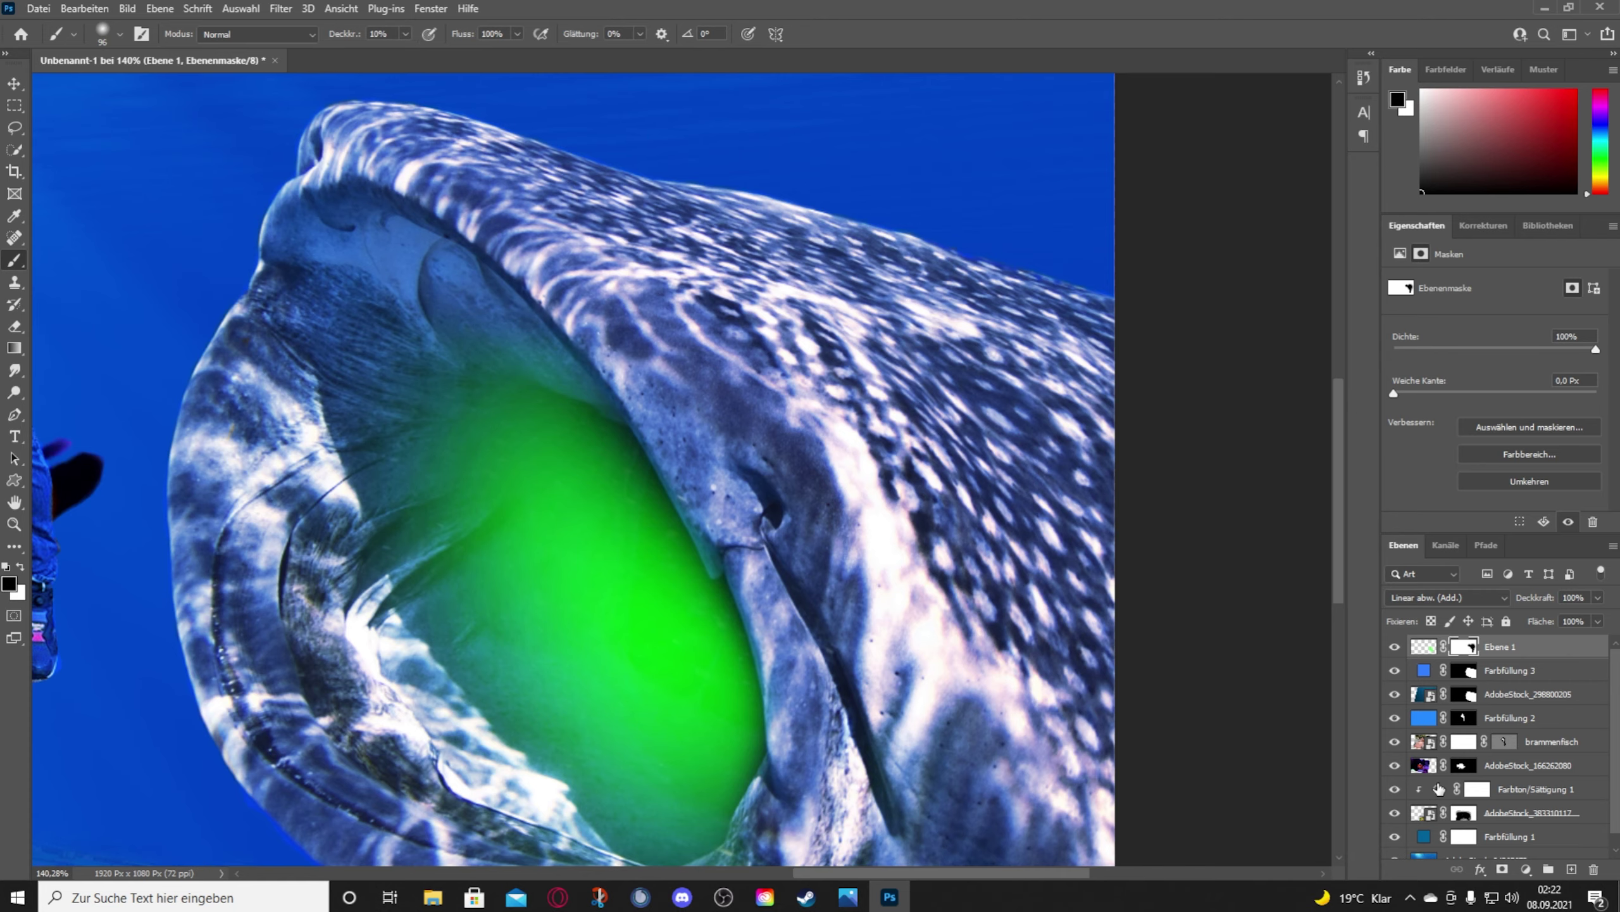
pyautogui.click(1424, 647)
pyautogui.click(9, 583)
pyautogui.click(1130, 506)
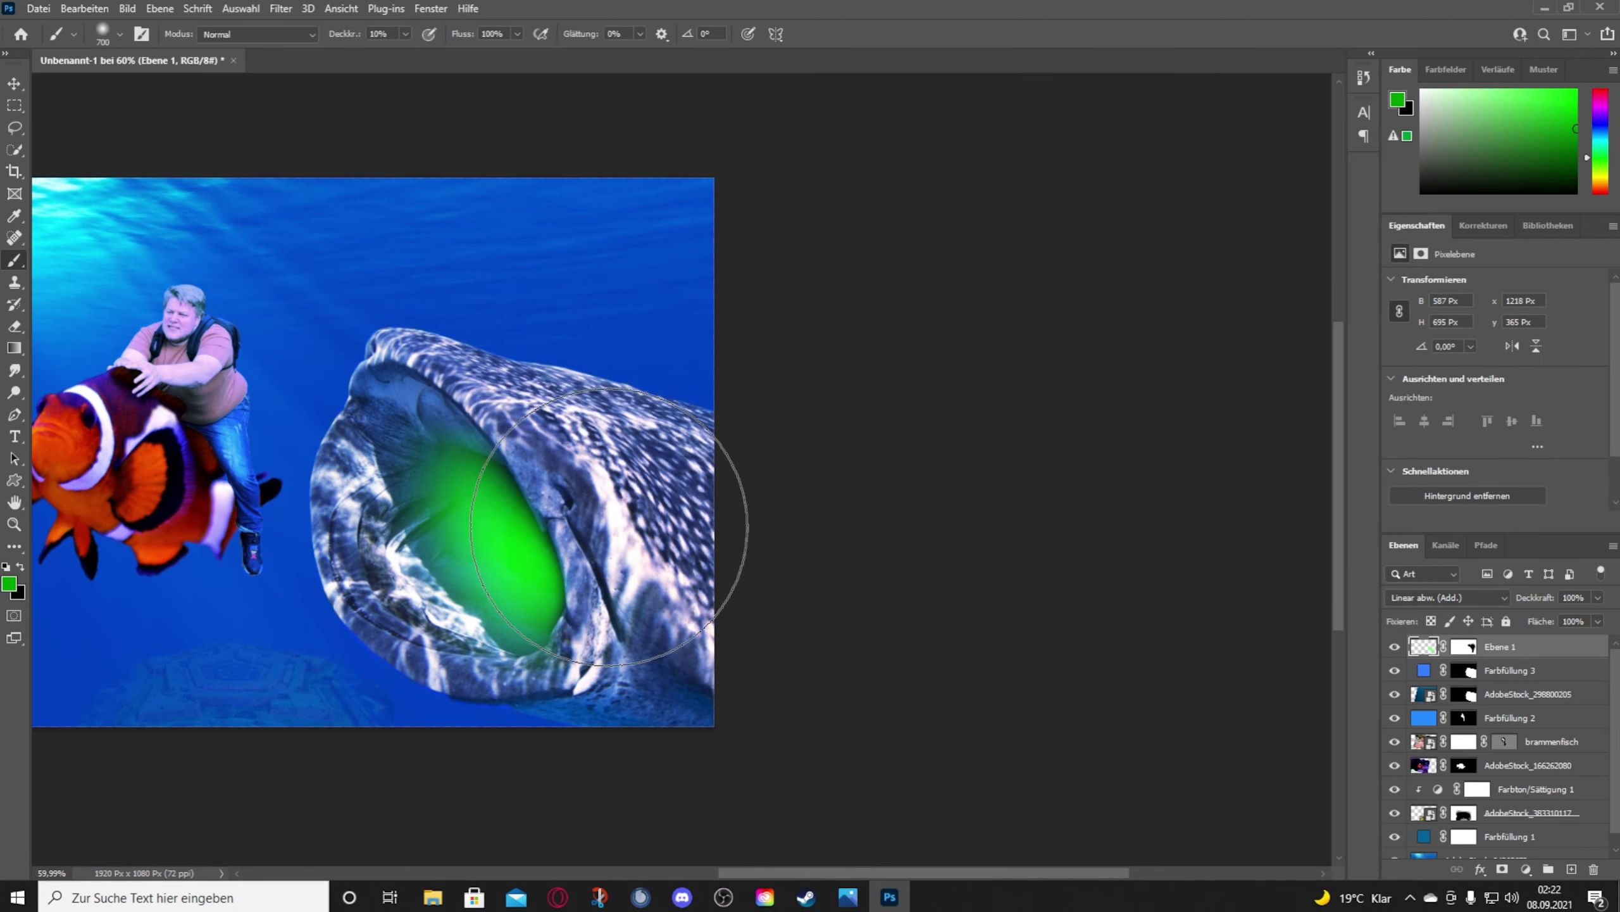
pyautogui.moveTo(402, 537)
pyautogui.mouseDown()
pyautogui.moveTo(472, 536)
pyautogui.moveTo(507, 180)
pyautogui.moveTo(397, 529)
pyautogui.mouseUp()
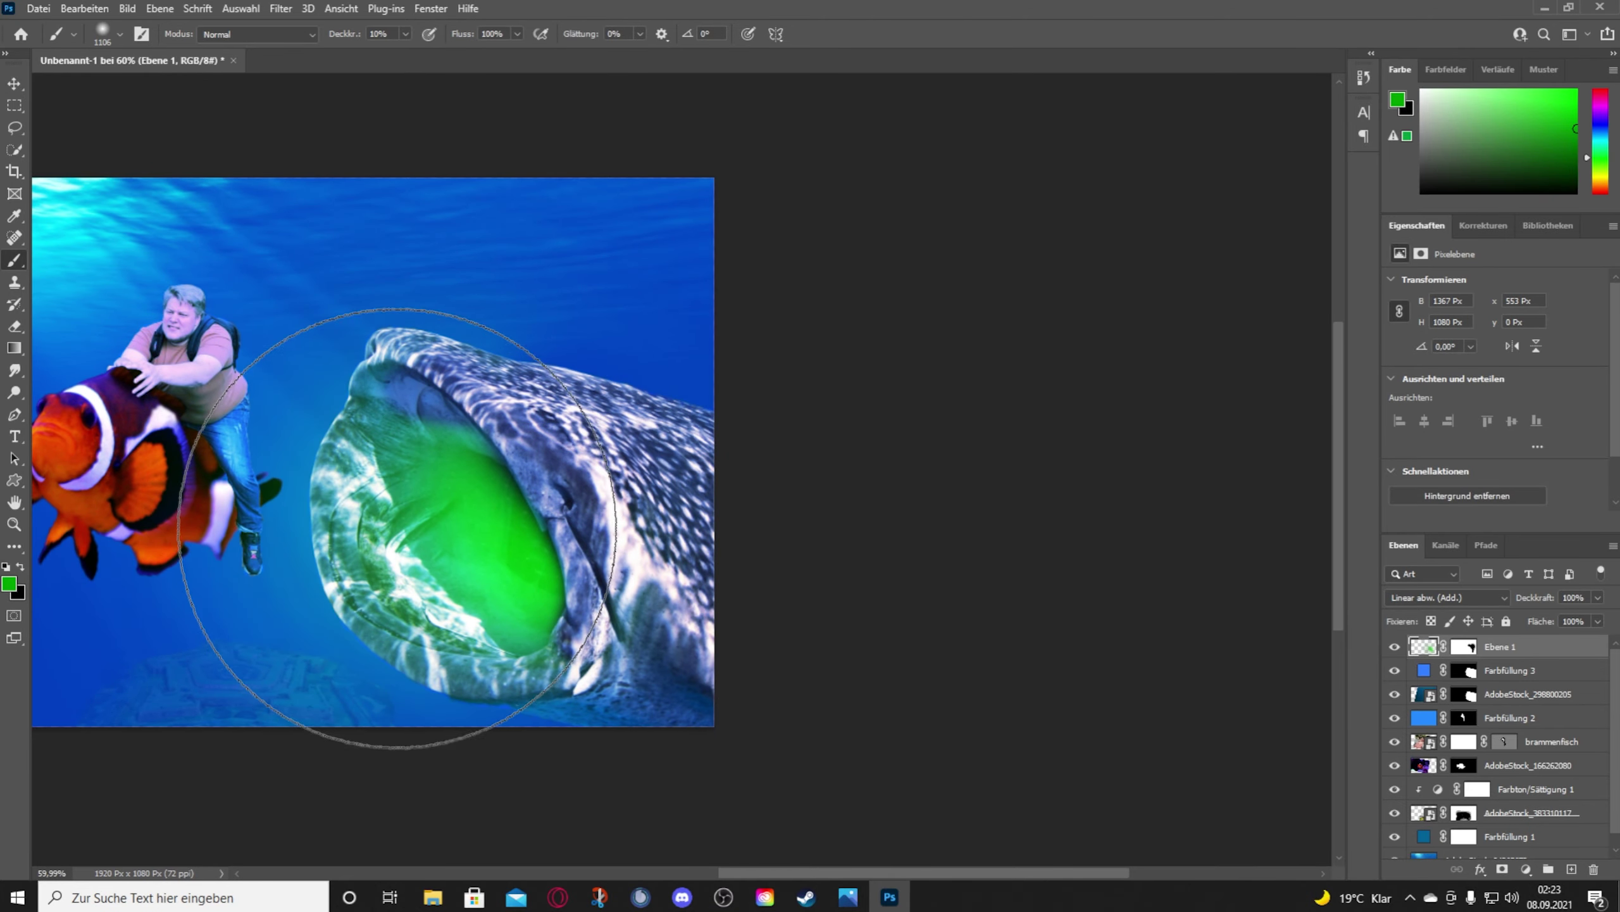
pyautogui.scroll(5, 447, 556)
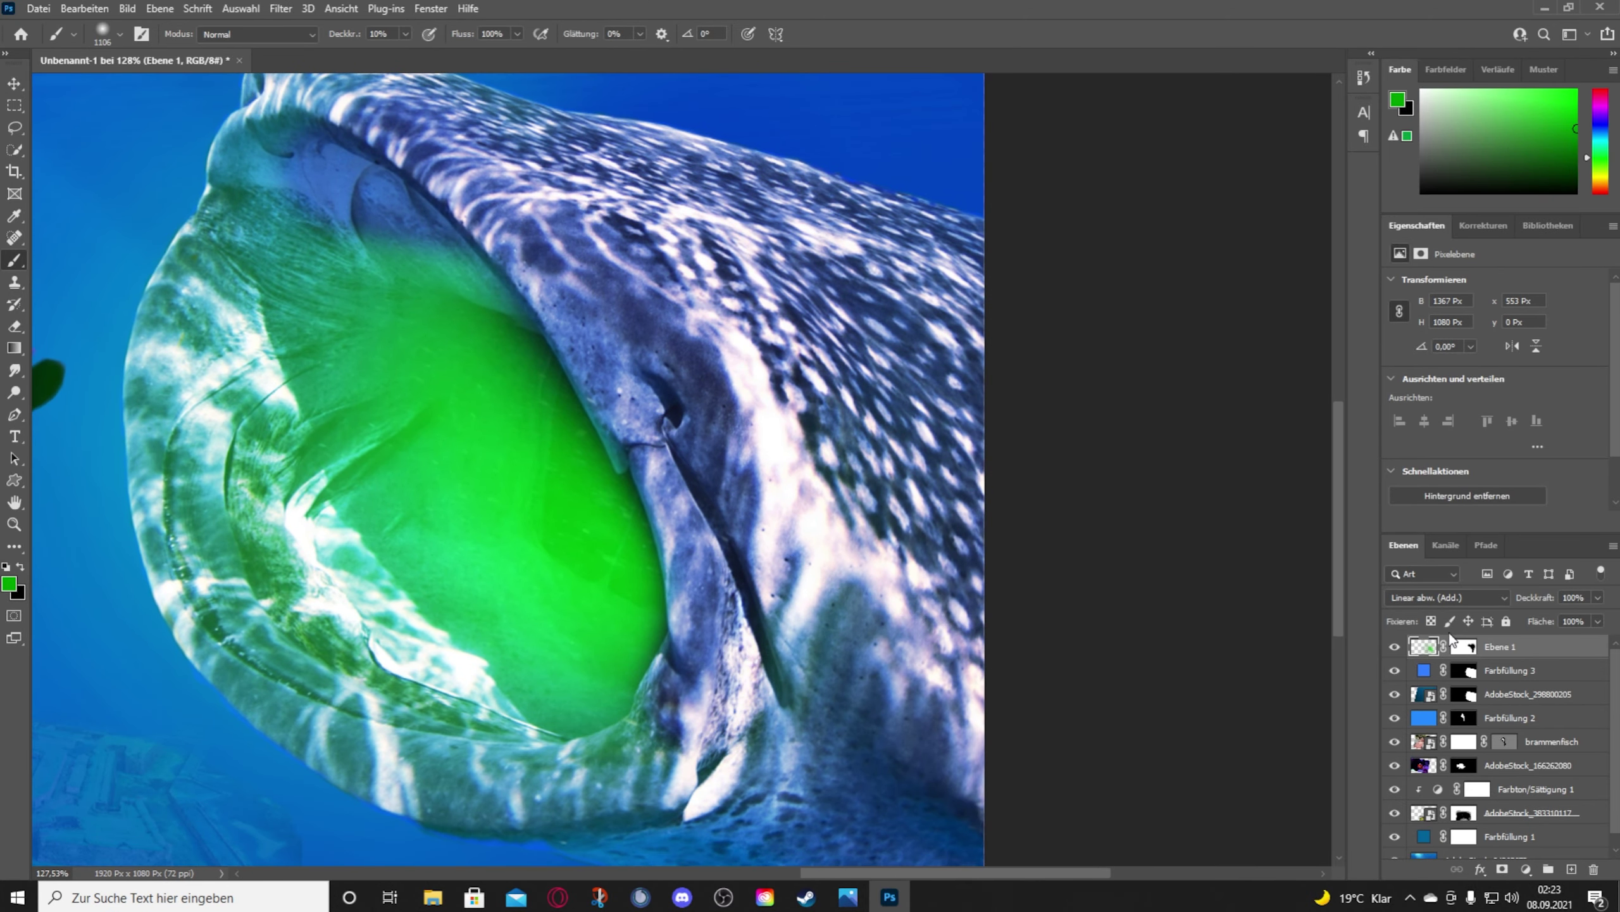
pyautogui.hotkey('ctrl', 'z')
pyautogui.hotkey('ctrl', 'z')
pyautogui.hotkey('ctrl', 'z')
# Step: Paint bright green across the shark's mouth and set it to Linear Dodge (Add) blending
pyautogui.click(9, 583)
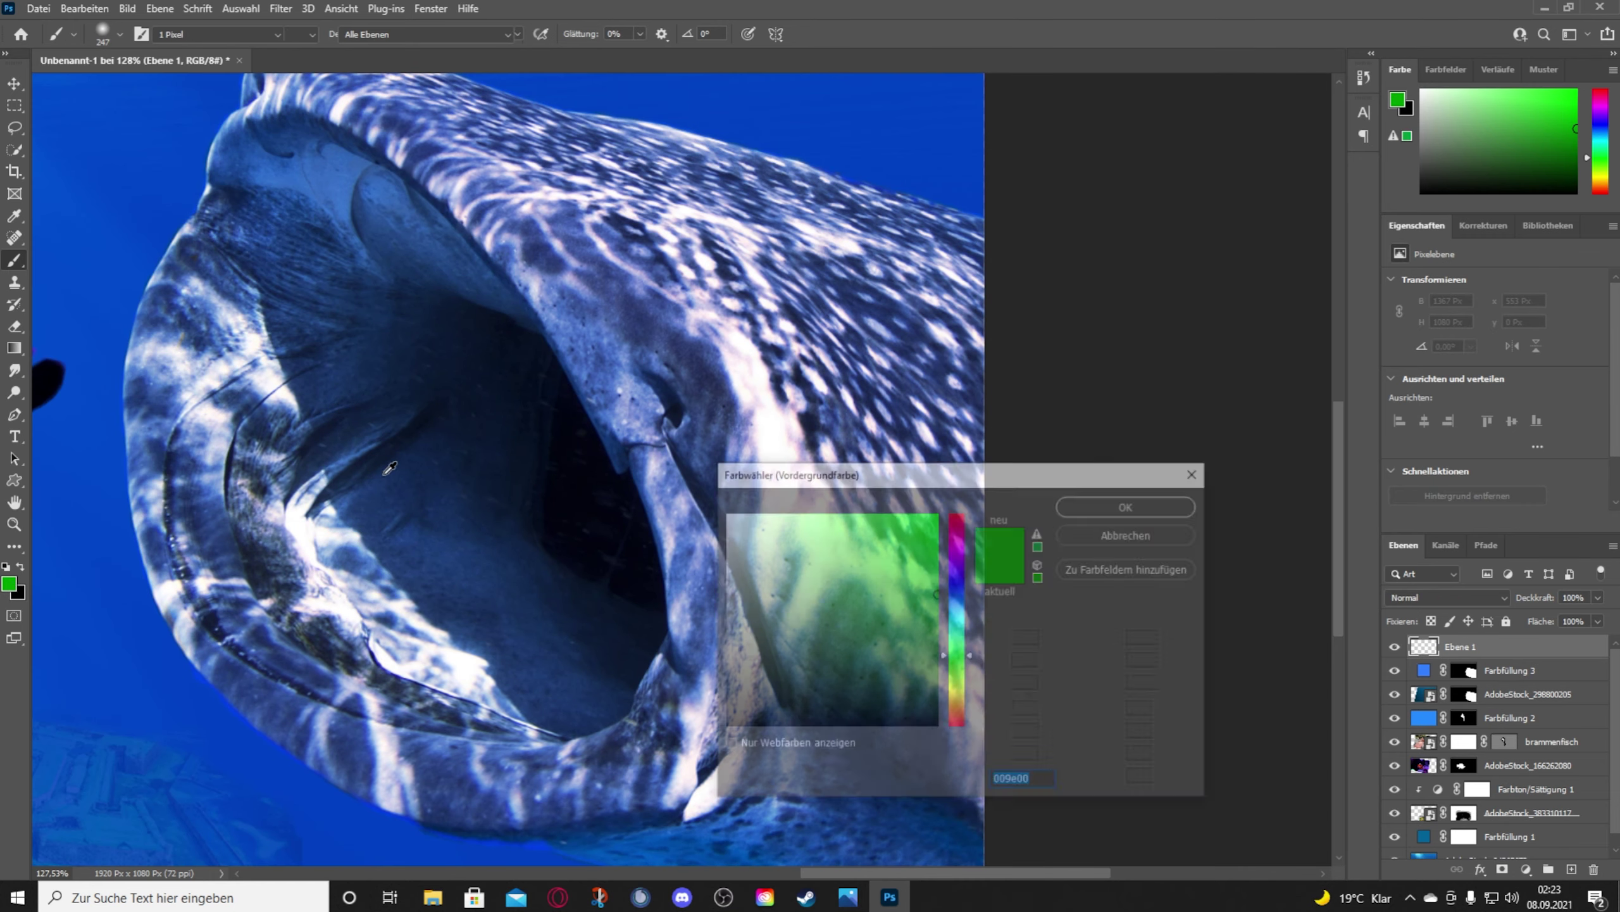
pyautogui.press('Return')
pyautogui.moveTo(561, 452)
pyautogui.mouseDown()
pyautogui.moveTo(561, 435)
pyautogui.moveTo(561, 579)
pyautogui.moveTo(651, 498)
pyautogui.mouseUp()
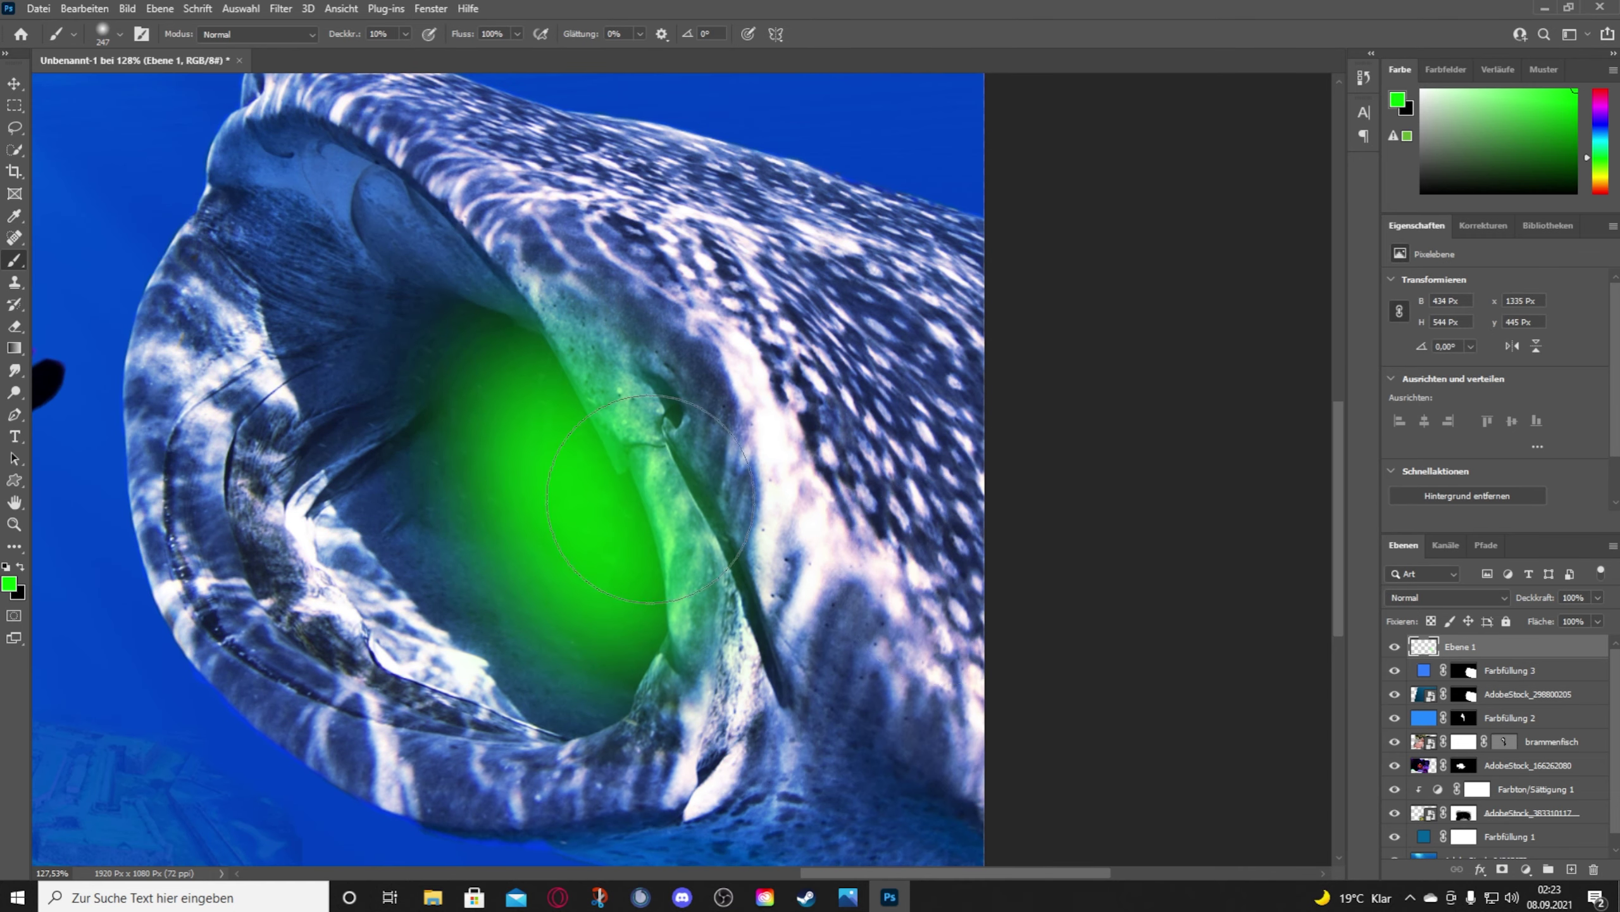
pyautogui.scroll(-3, 650, 498)
pyautogui.click(1497, 605)
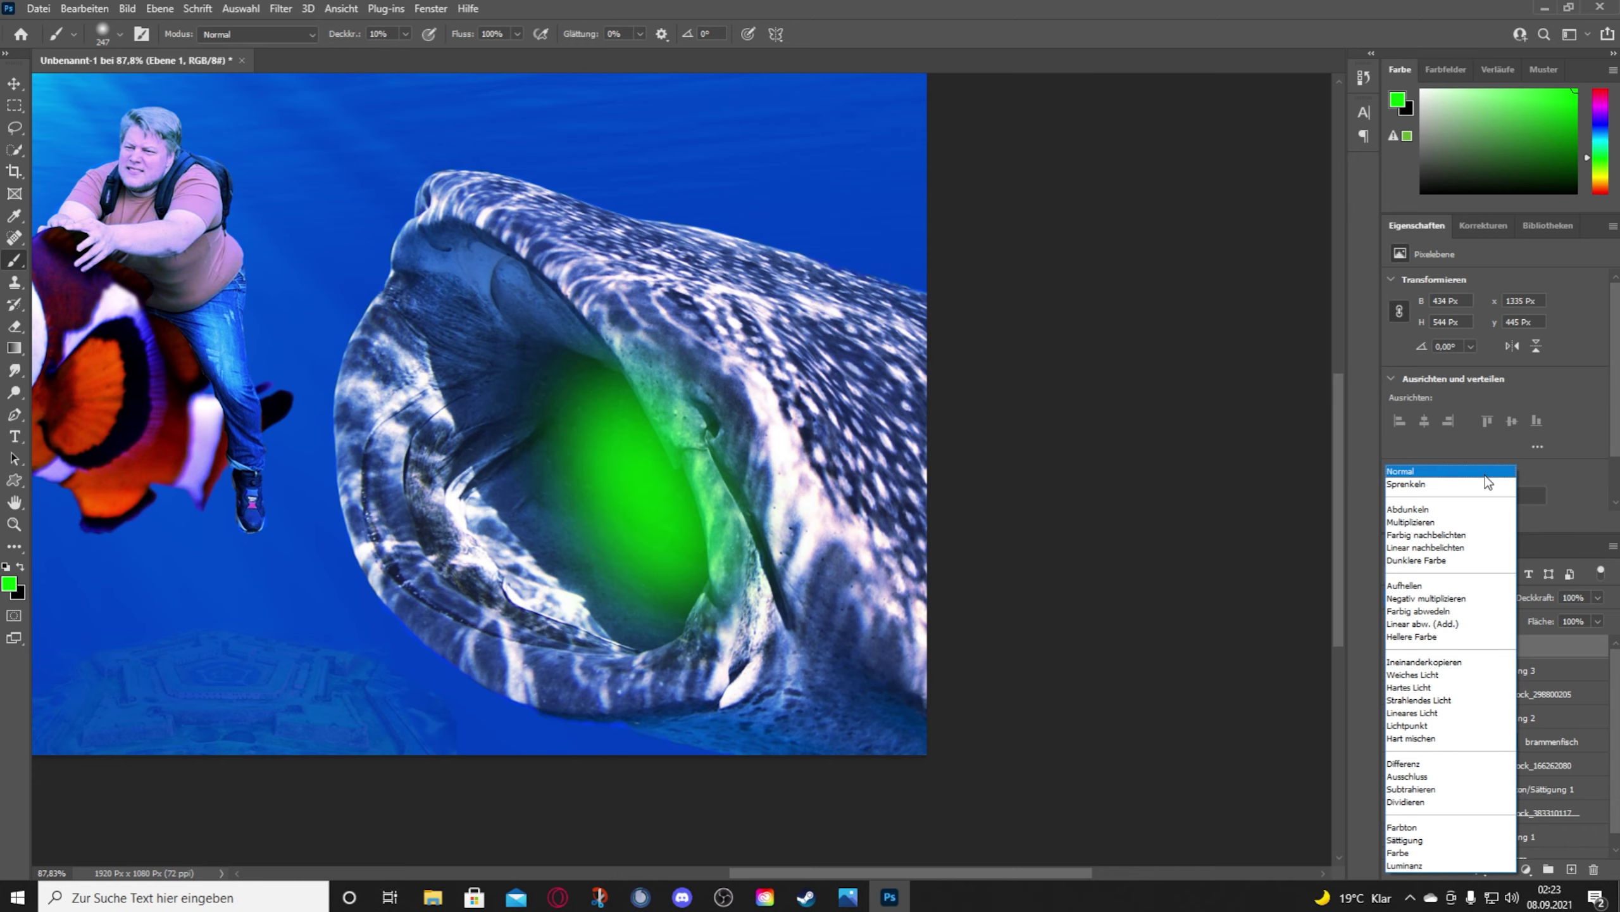
pyautogui.click(1486, 622)
# Step: On a new layer, paint a darker green glow across the whale's mouth rim
pyautogui.click(1571, 869)
pyautogui.click(1397, 99)
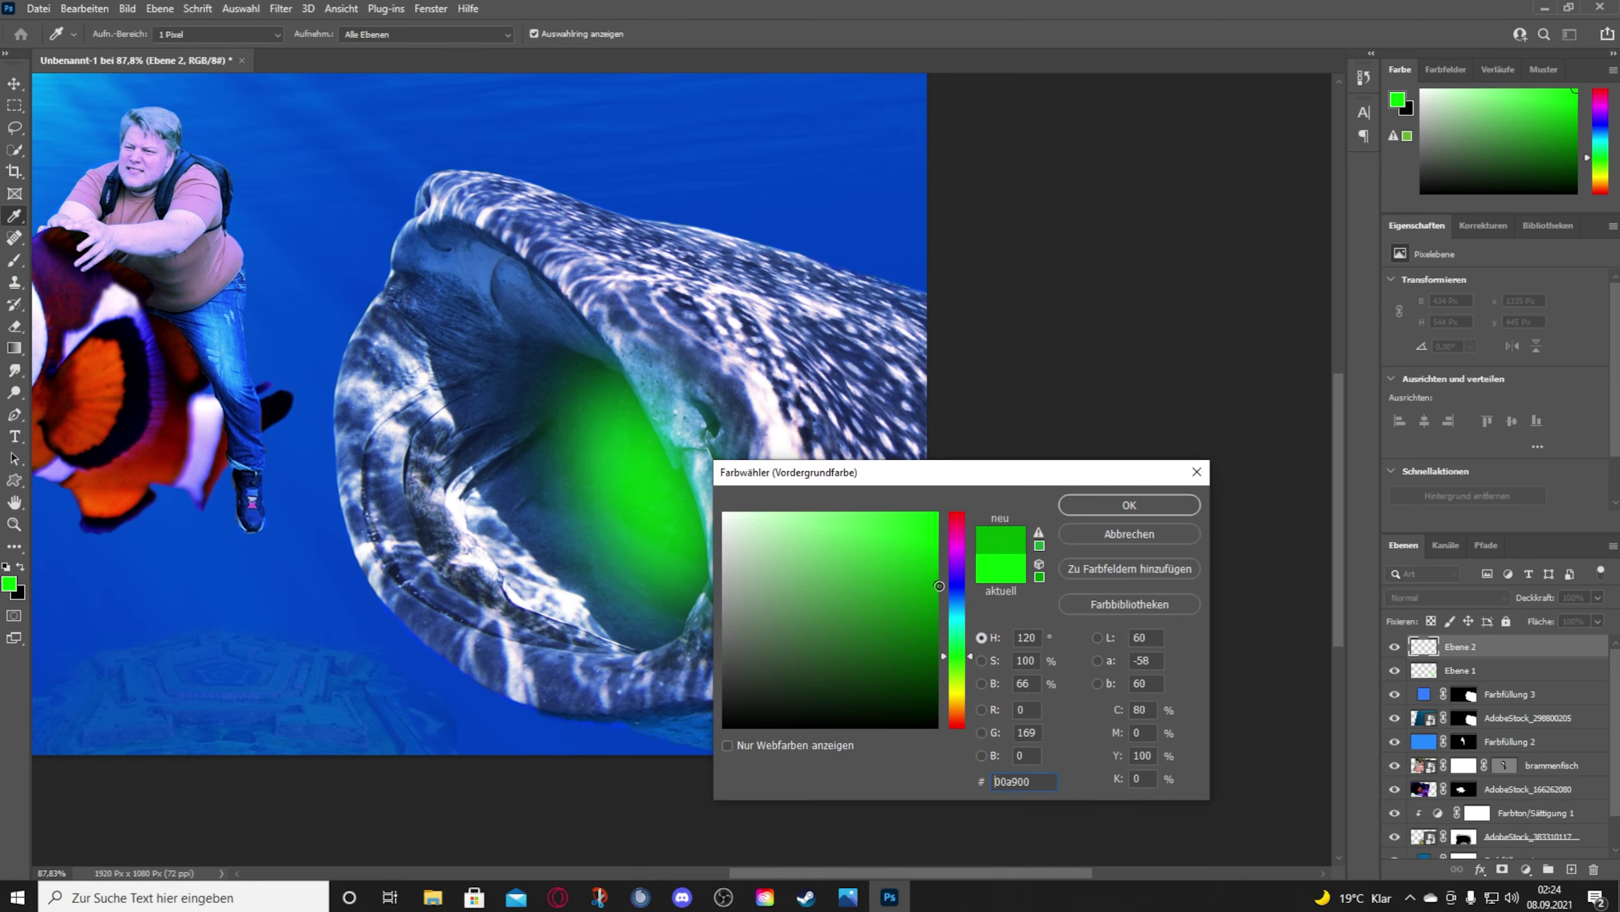
pyautogui.press('Return')
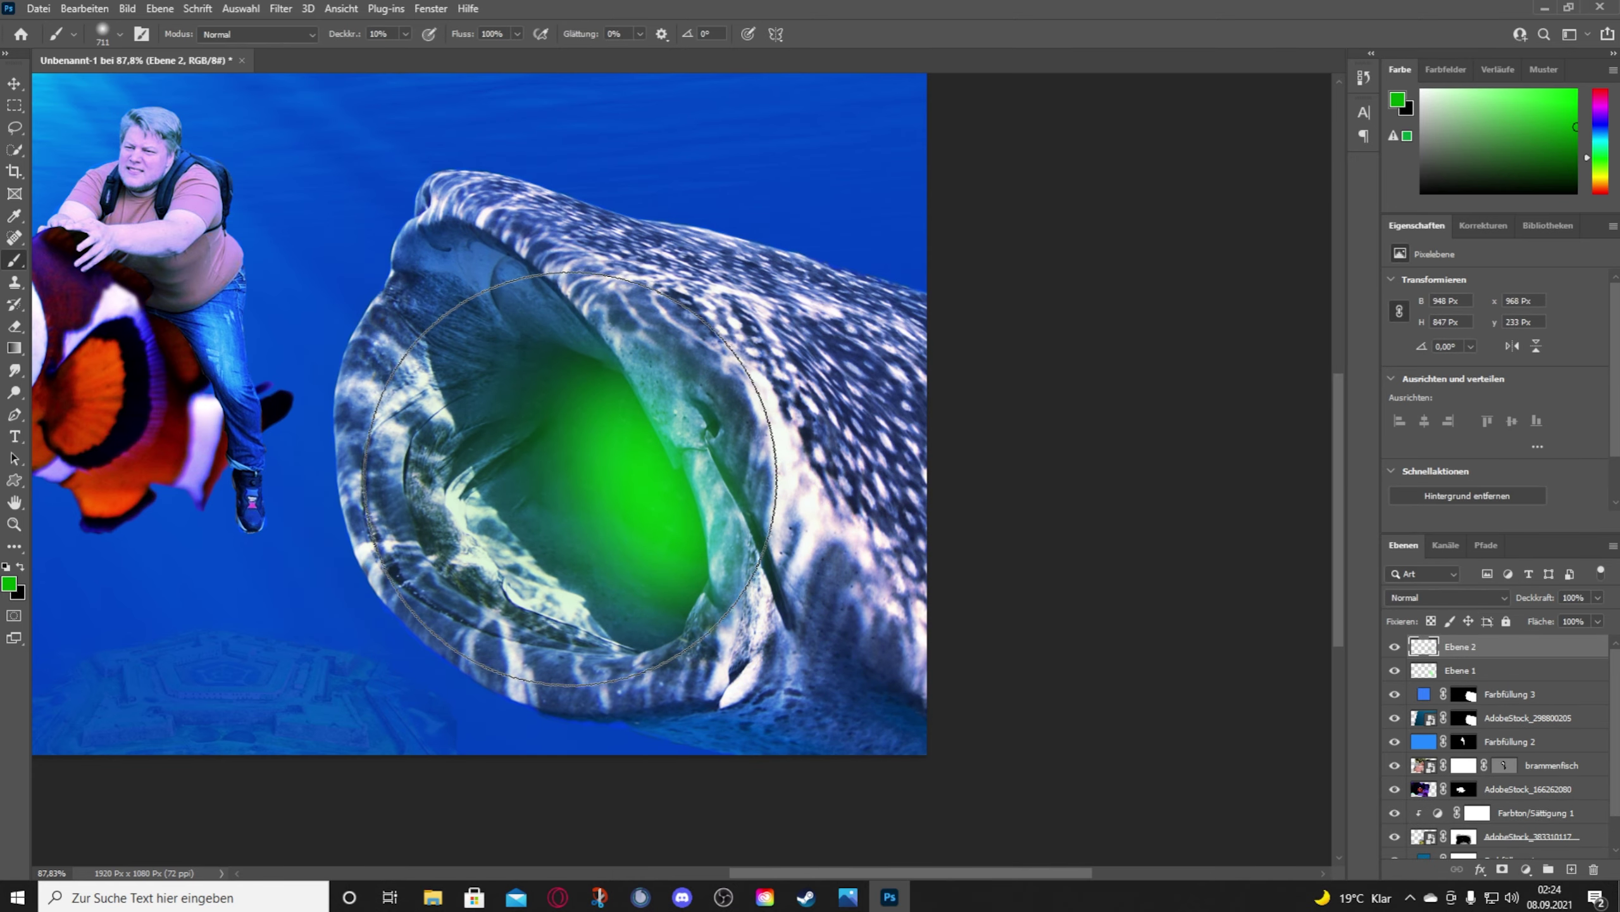
pyautogui.moveTo(447, 511); pyautogui.dragTo(637, 311)
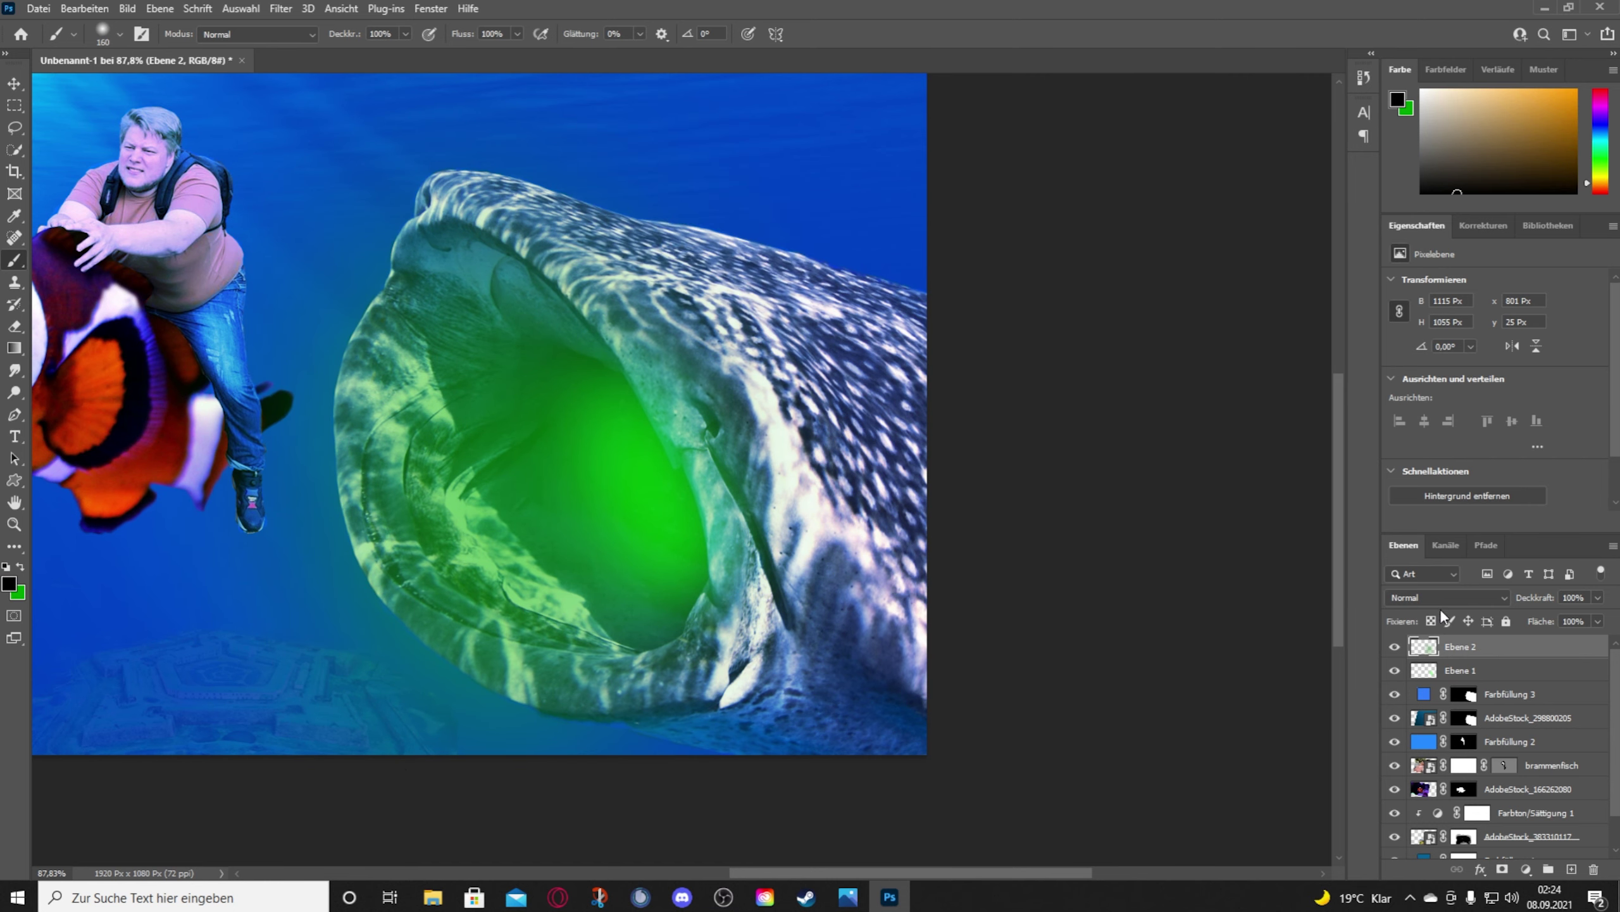
# Step: Add masks to Ebene 2 and Ebene 1 and paint black to trim the glow inside the mouth
pyautogui.press('d')
pyautogui.click(1503, 869)
pyautogui.moveTo(706, 419); pyautogui.dragTo(690, 737)
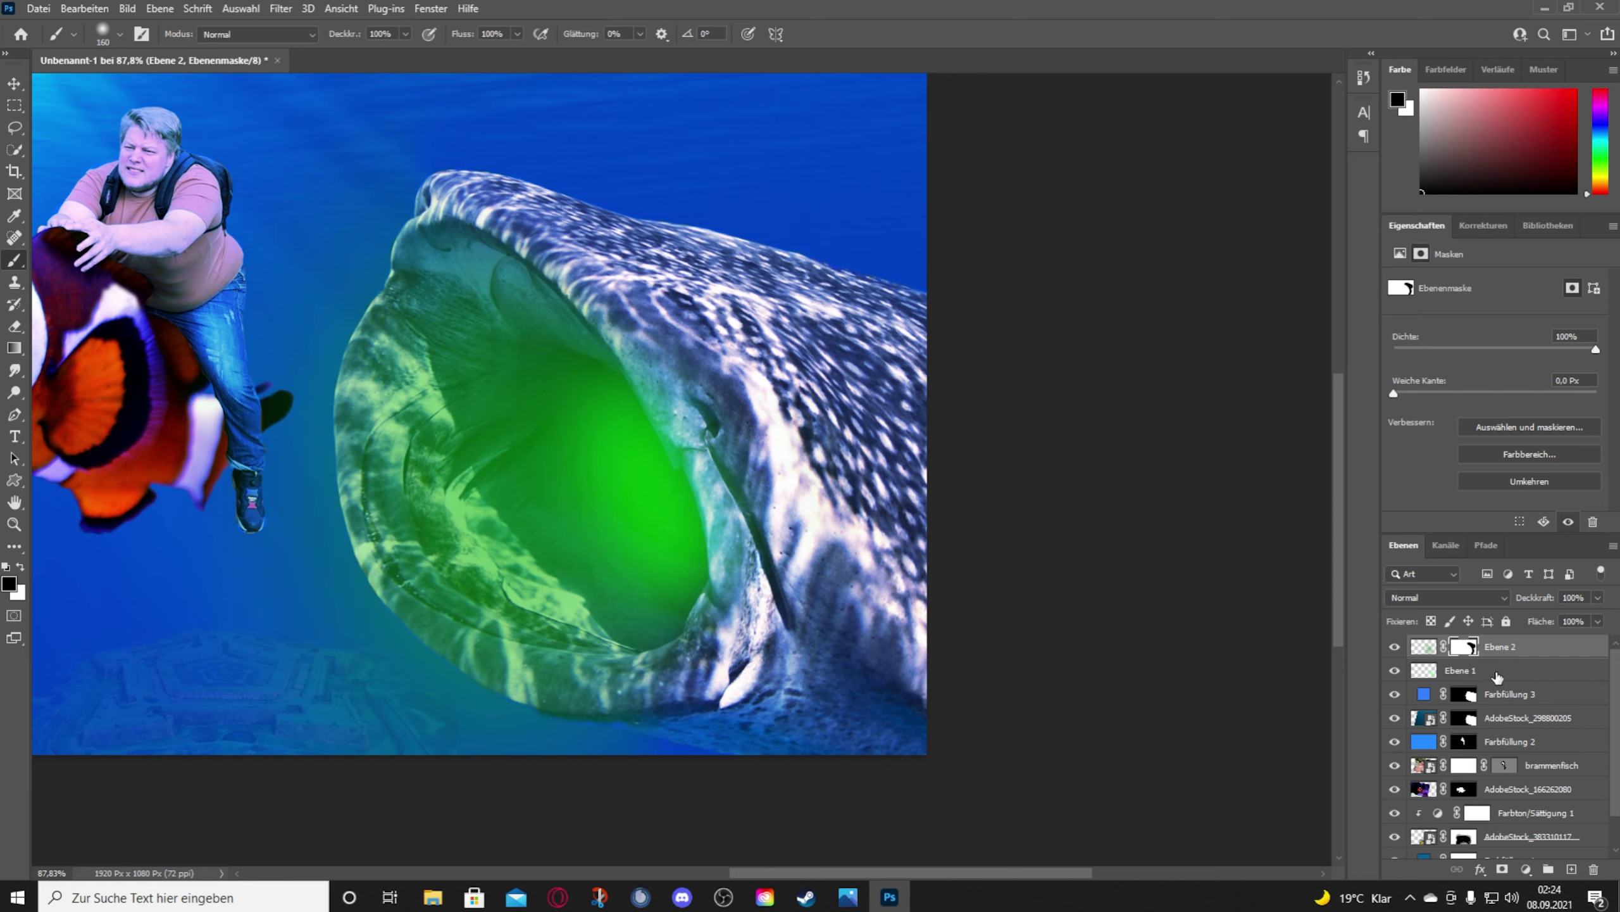
pyautogui.click(1497, 670)
pyautogui.click(1503, 868)
pyautogui.moveTo(663, 383); pyautogui.dragTo(721, 575)
pyautogui.scroll(-2, 327, 219)
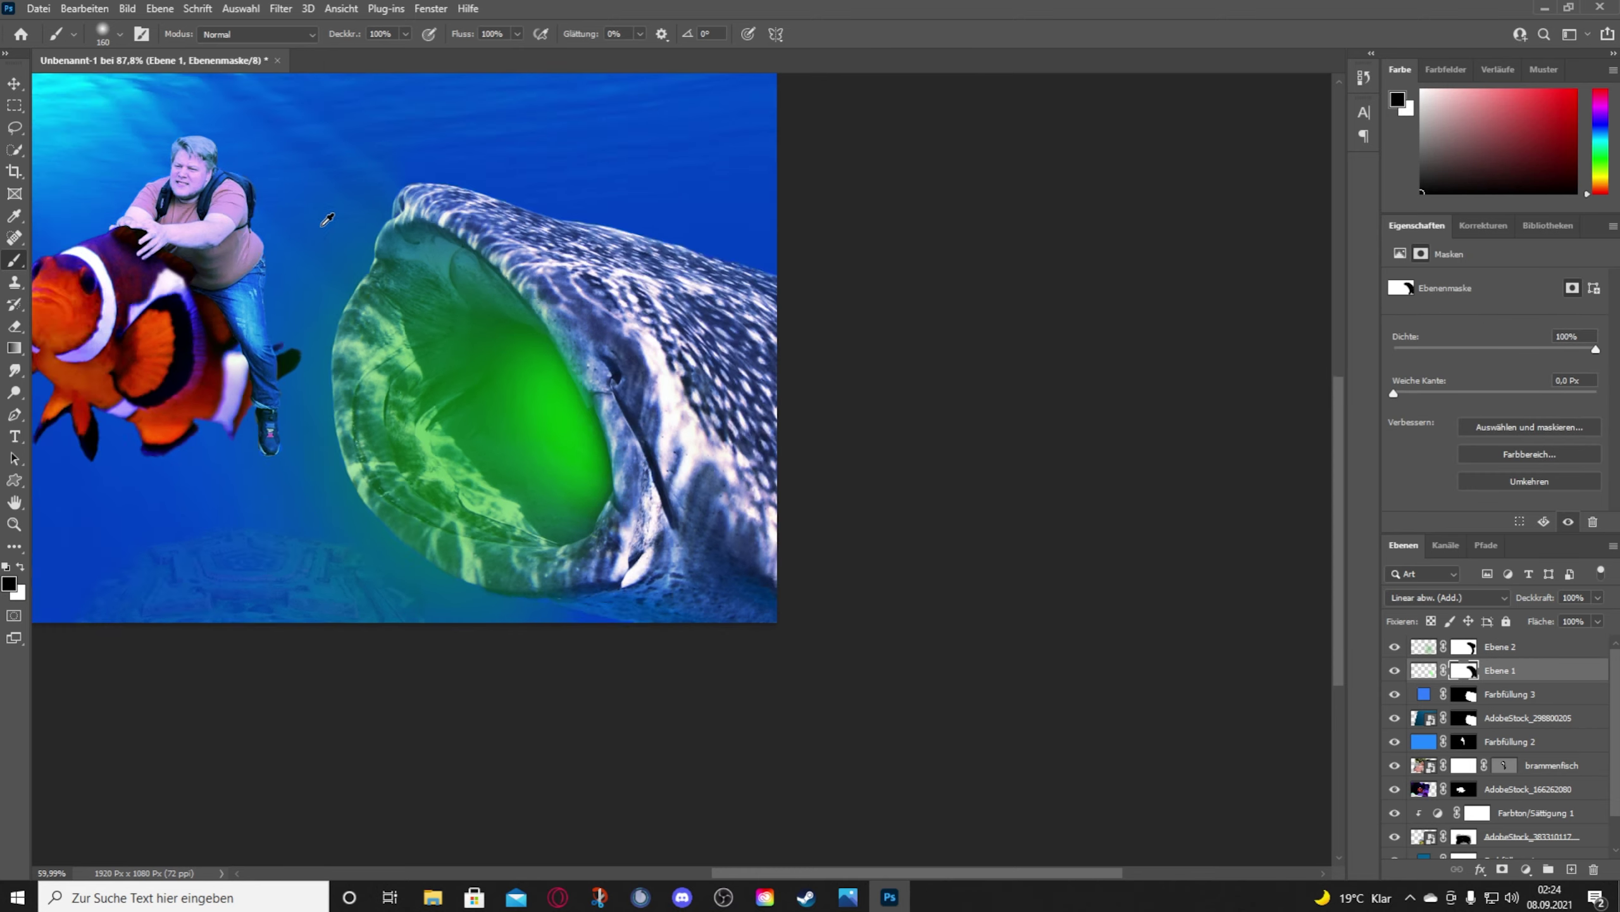
pyautogui.scroll(3, 327, 219)
# Step: On new layer Ebene 3, paint white light from the top with a 318 px brush at 27% opacity
pyautogui.hotkey('ctrl', 'shift', 'alt', 'n')
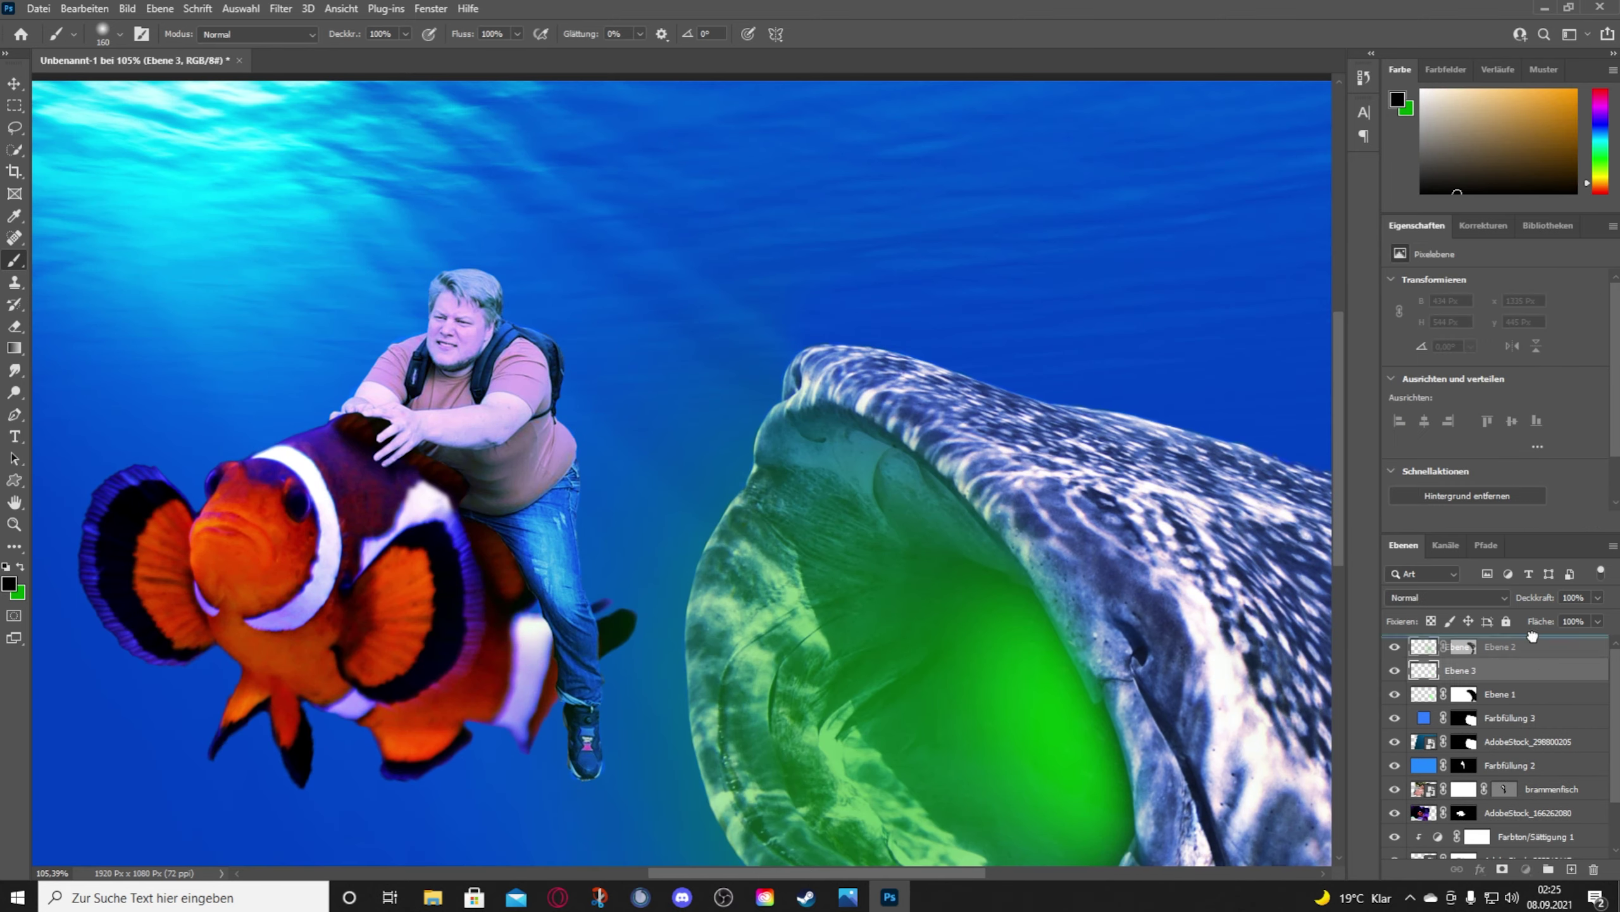
pyautogui.moveTo(280, 192); pyautogui.dragTo(542, 319)
pyautogui.click(9, 583)
pyautogui.press('Return')
pyautogui.press('2')
pyautogui.press('7')
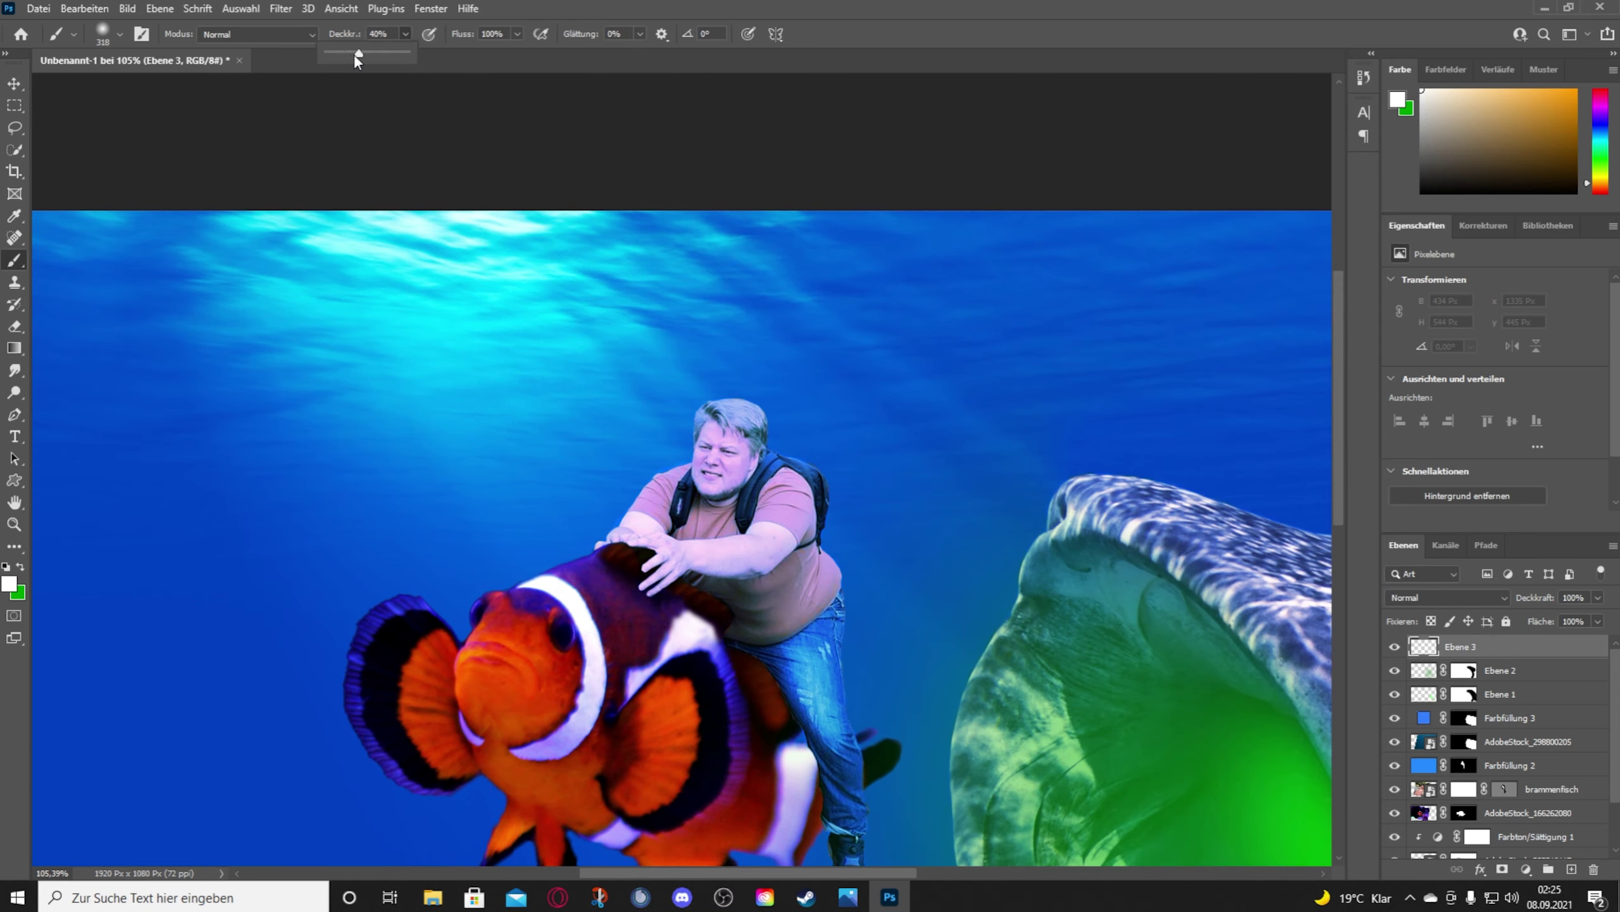
pyautogui.moveTo(353, 71); pyautogui.dragTo(380, 452)
pyautogui.moveTo(428, 77); pyautogui.dragTo(542, 252)
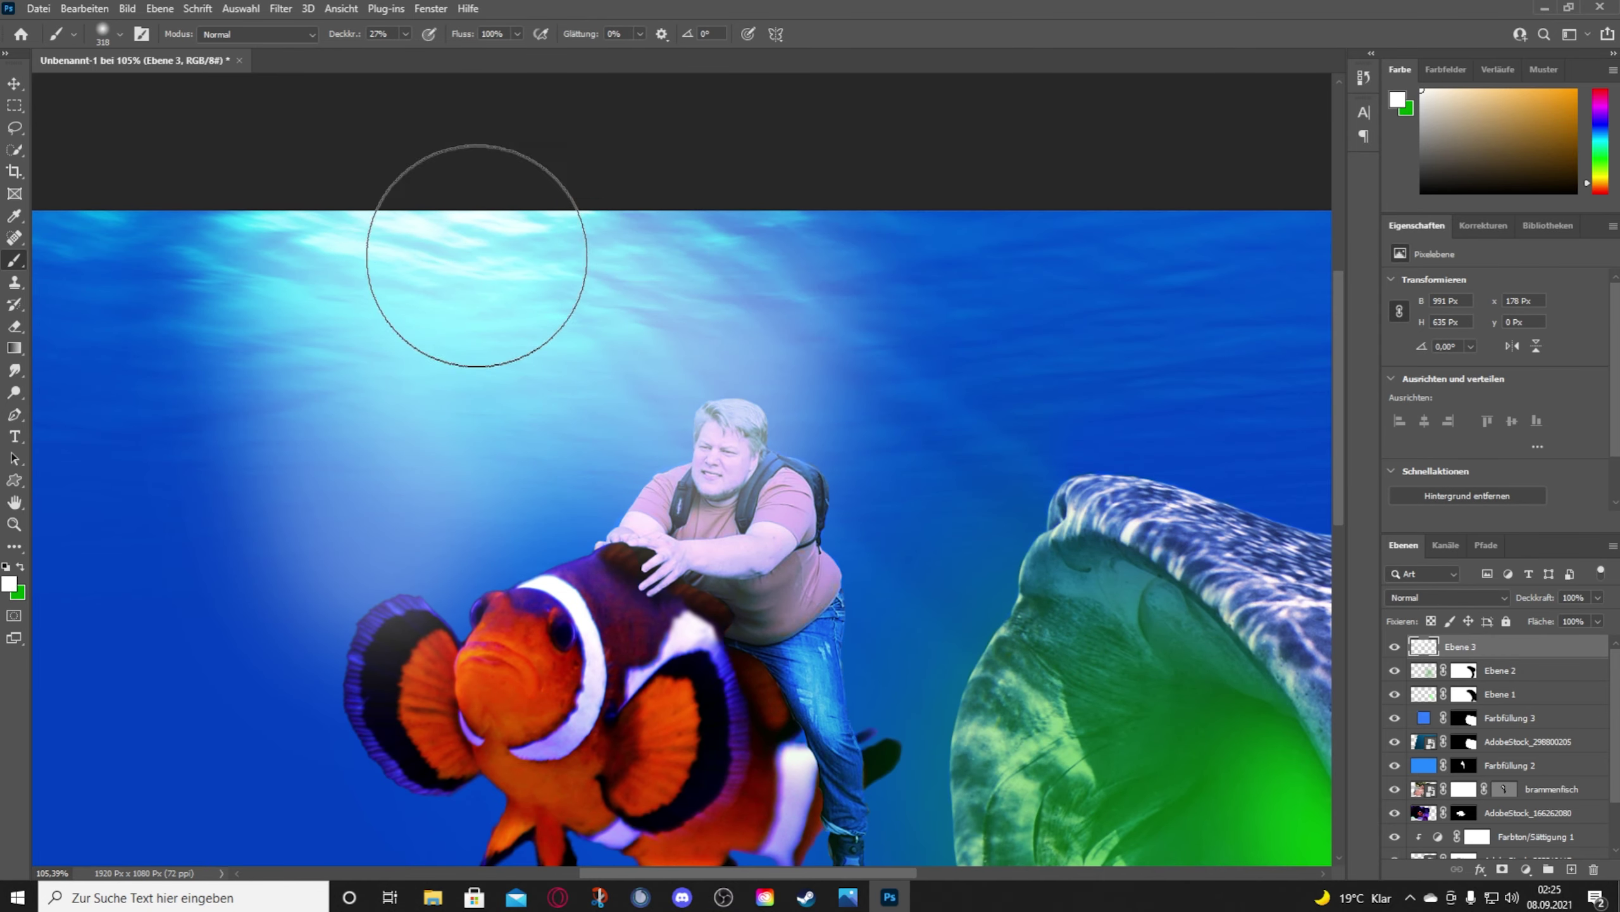
pyautogui.scroll(3, 753, 405)
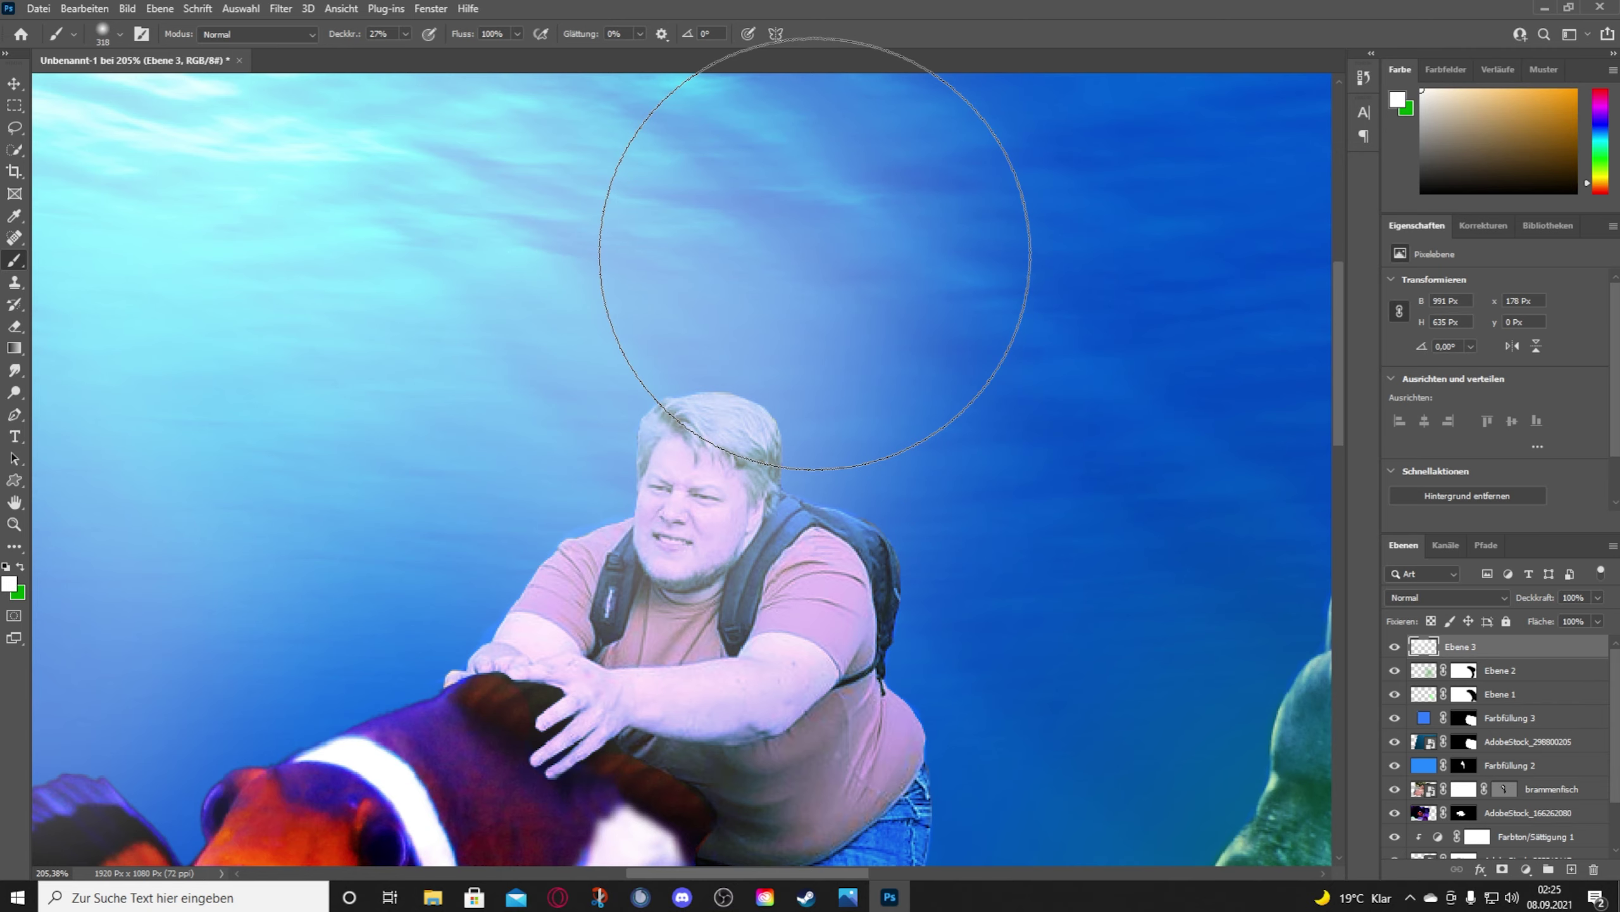
pyautogui.scroll(-2, 816, 253)
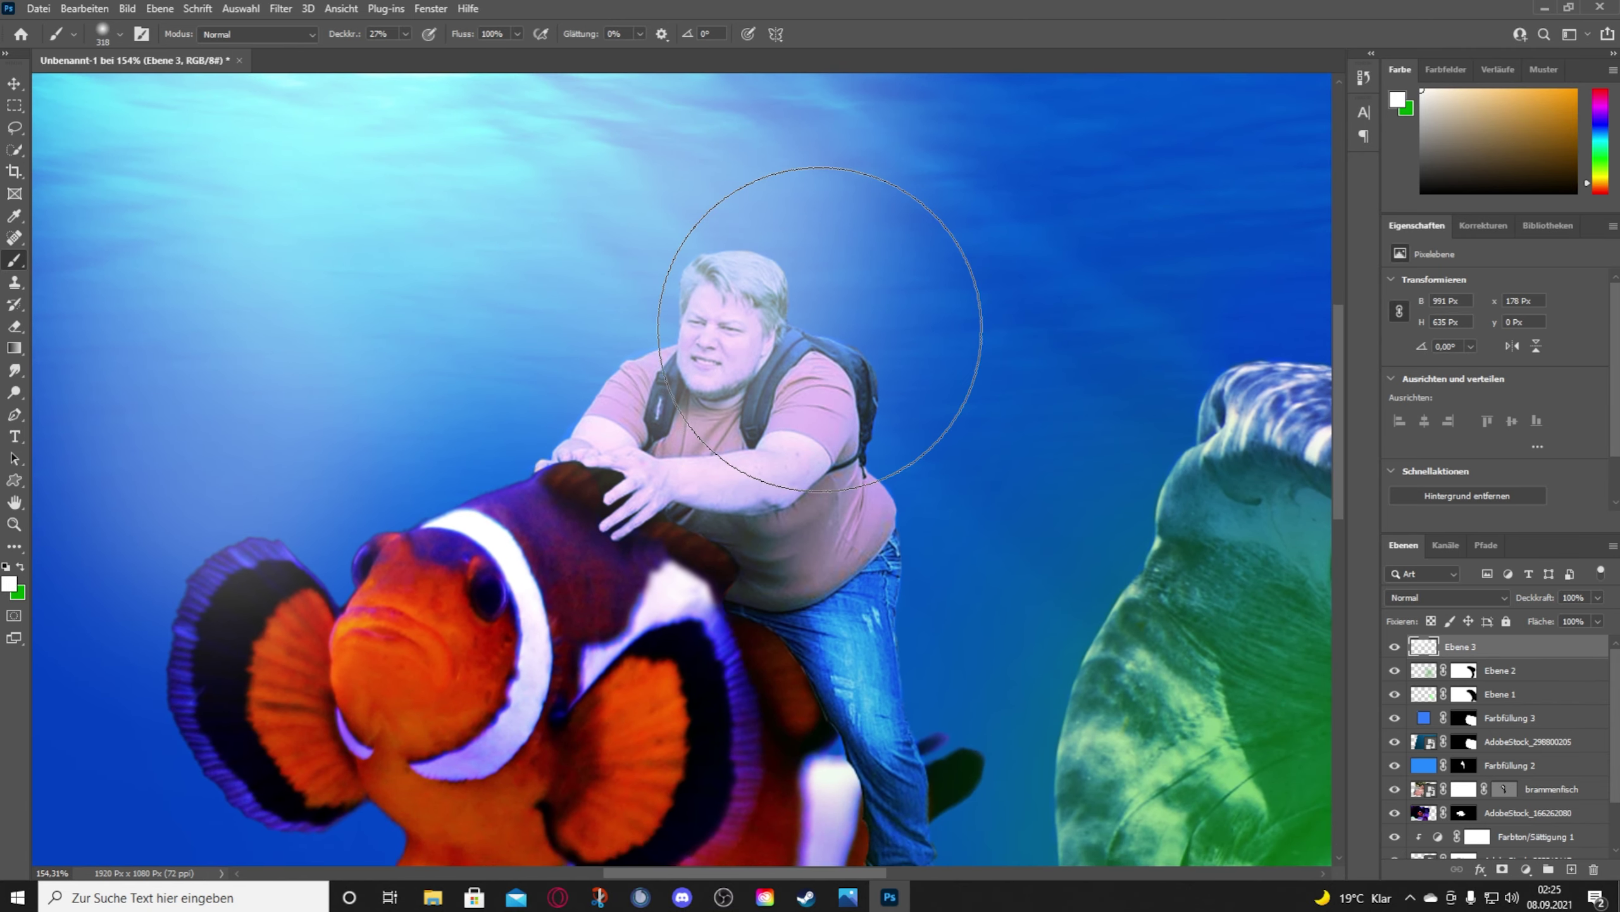
# Step: Select the brammenfisch layer and set a black brush at 12% opacity
pyautogui.click(1422, 790)
pyautogui.press('x')
pyautogui.click(9, 583)
pyautogui.click(728, 737)
pyautogui.click(1132, 506)
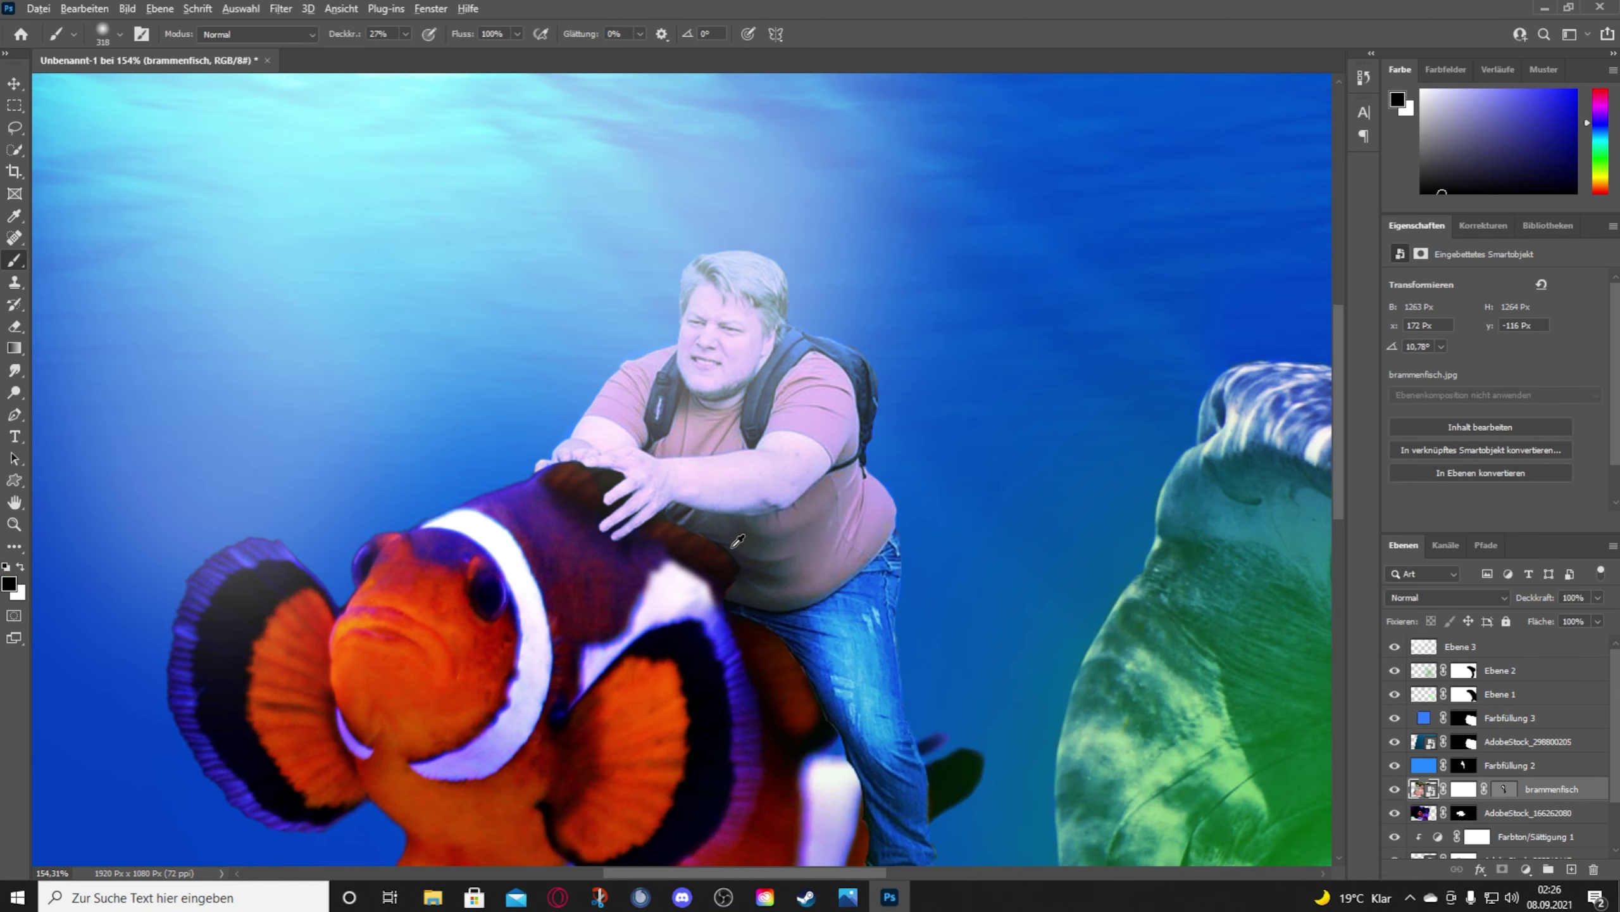
pyautogui.scroll(2, 779, 383)
pyautogui.hscroll(3, 778, 358)
pyautogui.click(405, 33)
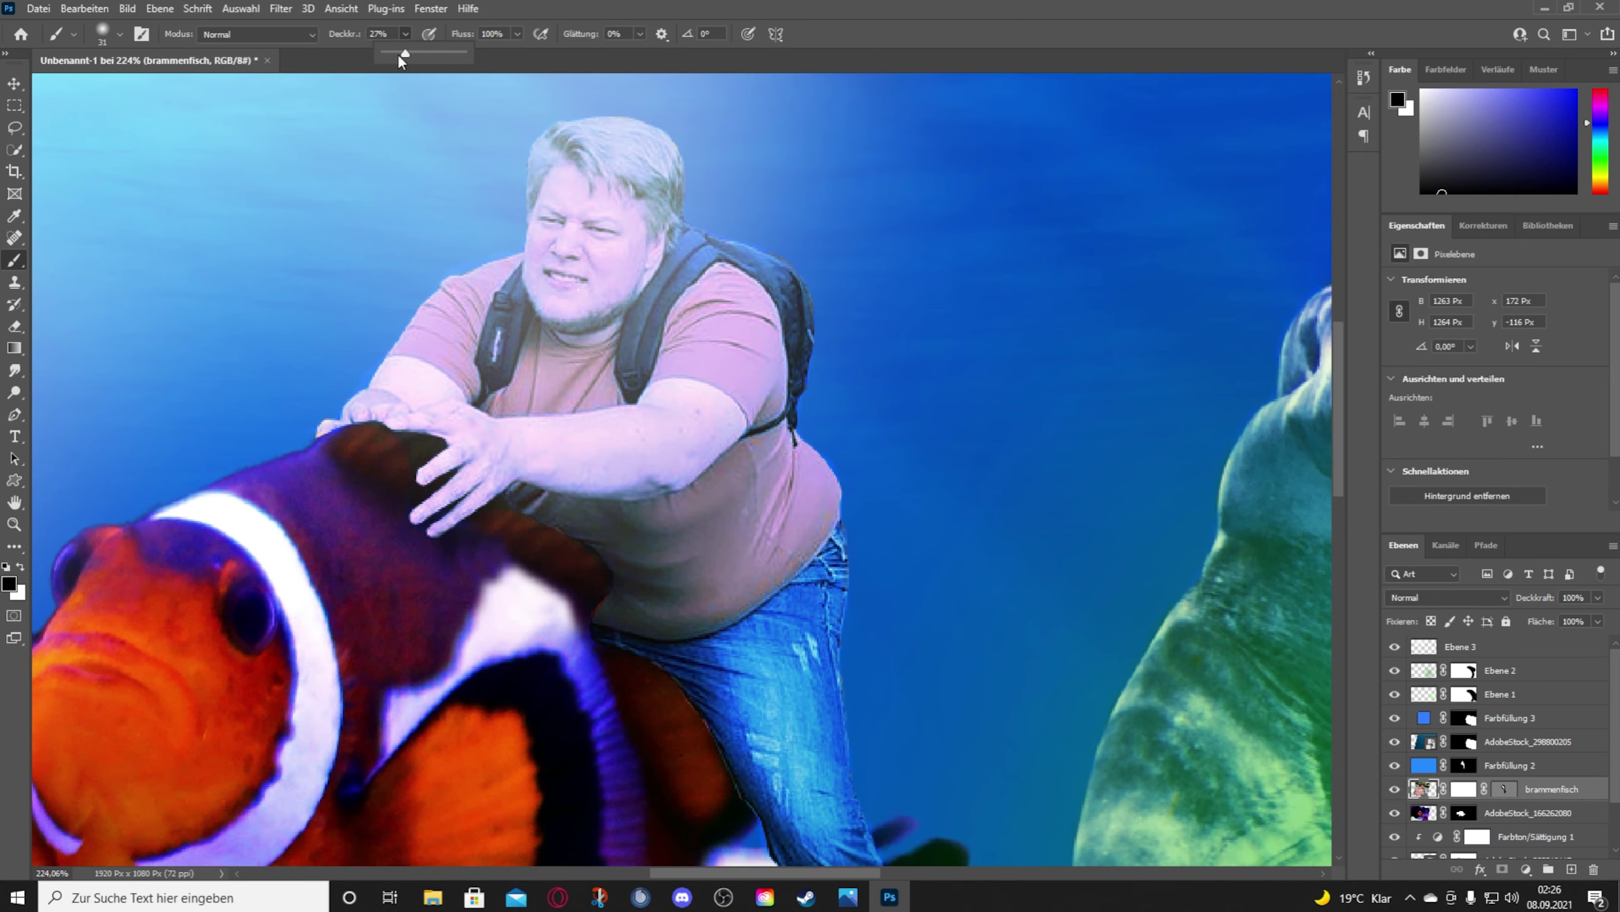
pyautogui.moveTo(691, 191); pyautogui.dragTo(823, 766)
# Step: Shade the rider's shirt, jeans, shoe and belly darker, and slightly darken his hair and neck
pyautogui.moveTo(734, 542)
pyautogui.mouseDown()
pyautogui.moveTo(561, 518)
pyautogui.moveTo(804, 650)
pyautogui.moveTo(676, 395)
pyautogui.mouseUp()
pyautogui.scroll(-3, 804, 649)
pyautogui.scroll(-4, 720, 594)
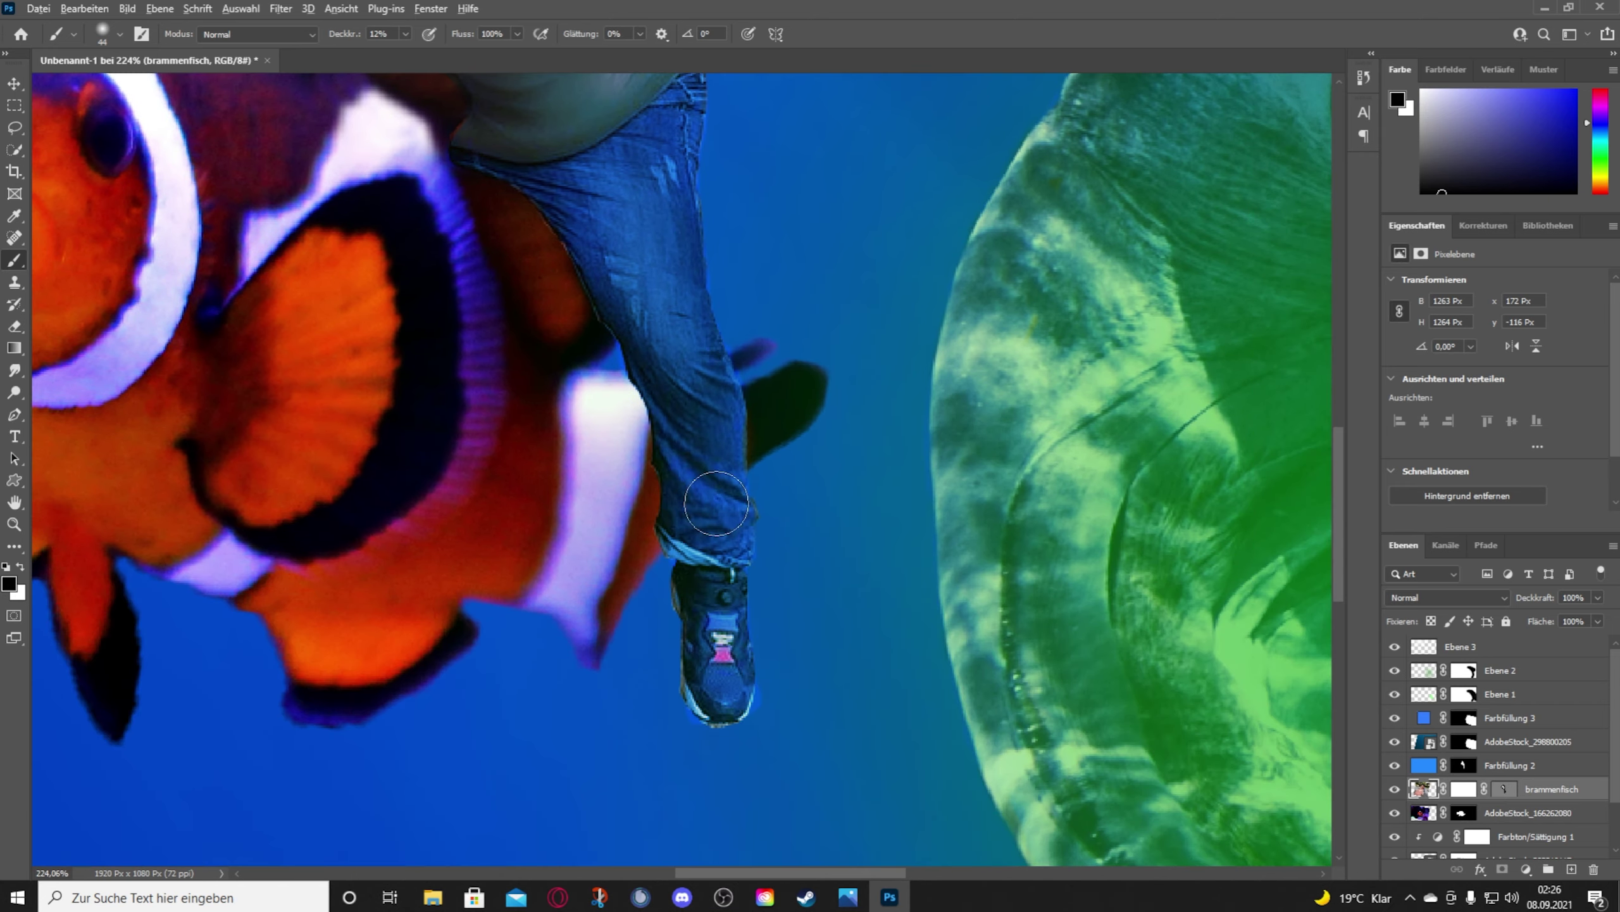
pyautogui.moveTo(721, 561)
pyautogui.mouseDown()
pyautogui.moveTo(722, 626)
pyautogui.moveTo(632, 205)
pyautogui.mouseUp()
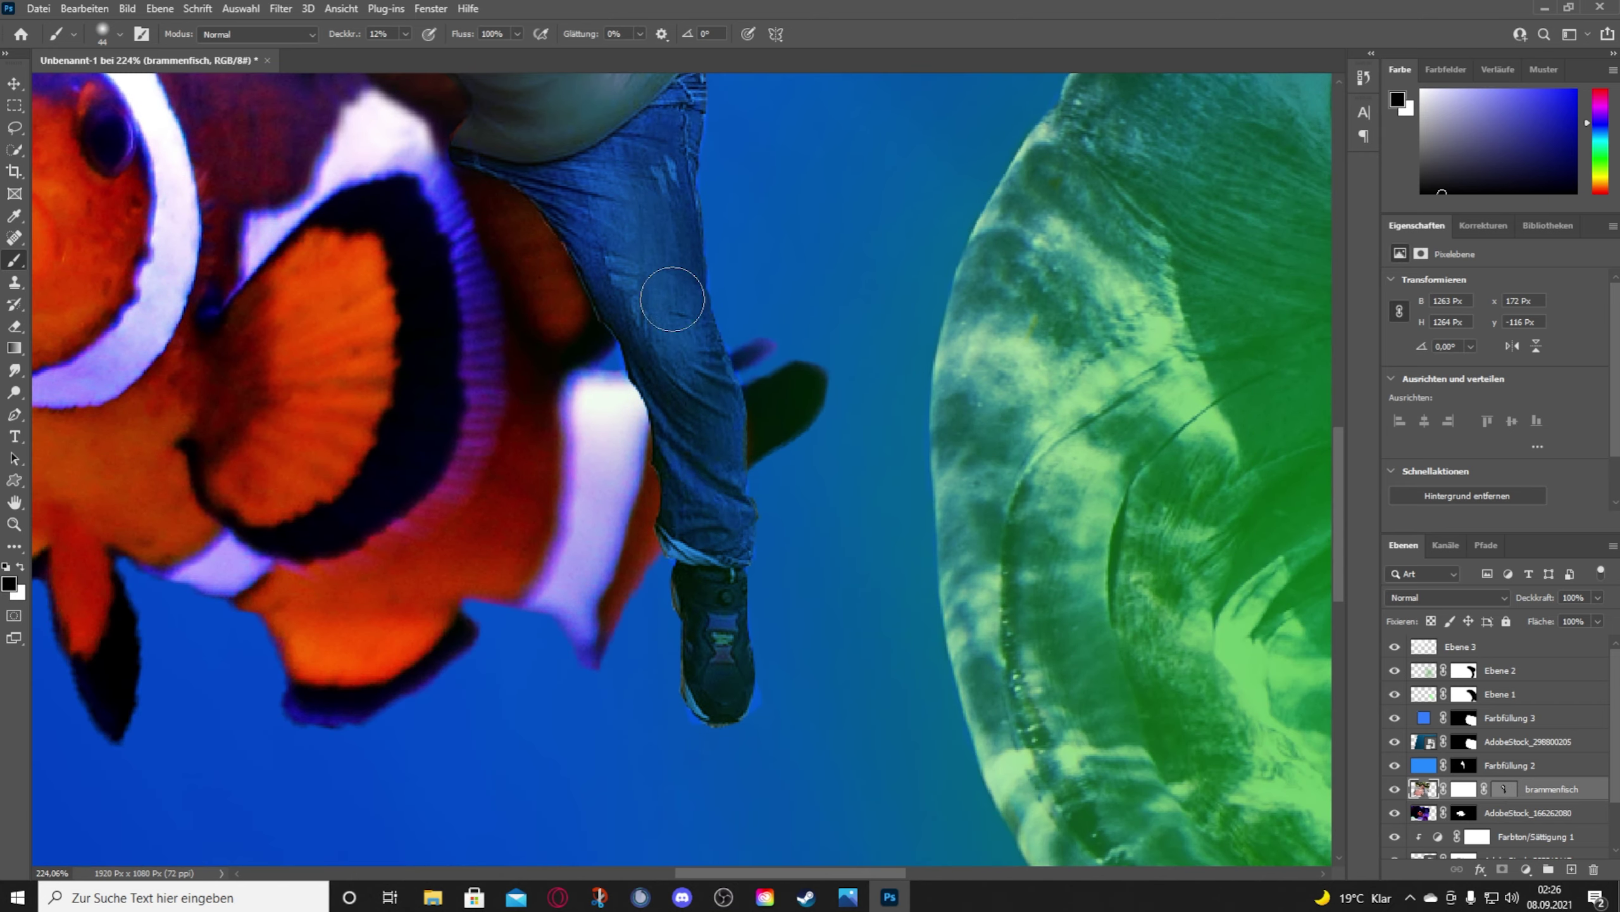
pyautogui.scroll(5, 672, 446)
pyautogui.moveTo(673, 446); pyautogui.dragTo(665, 636)
pyautogui.scroll(-1, 702, 542)
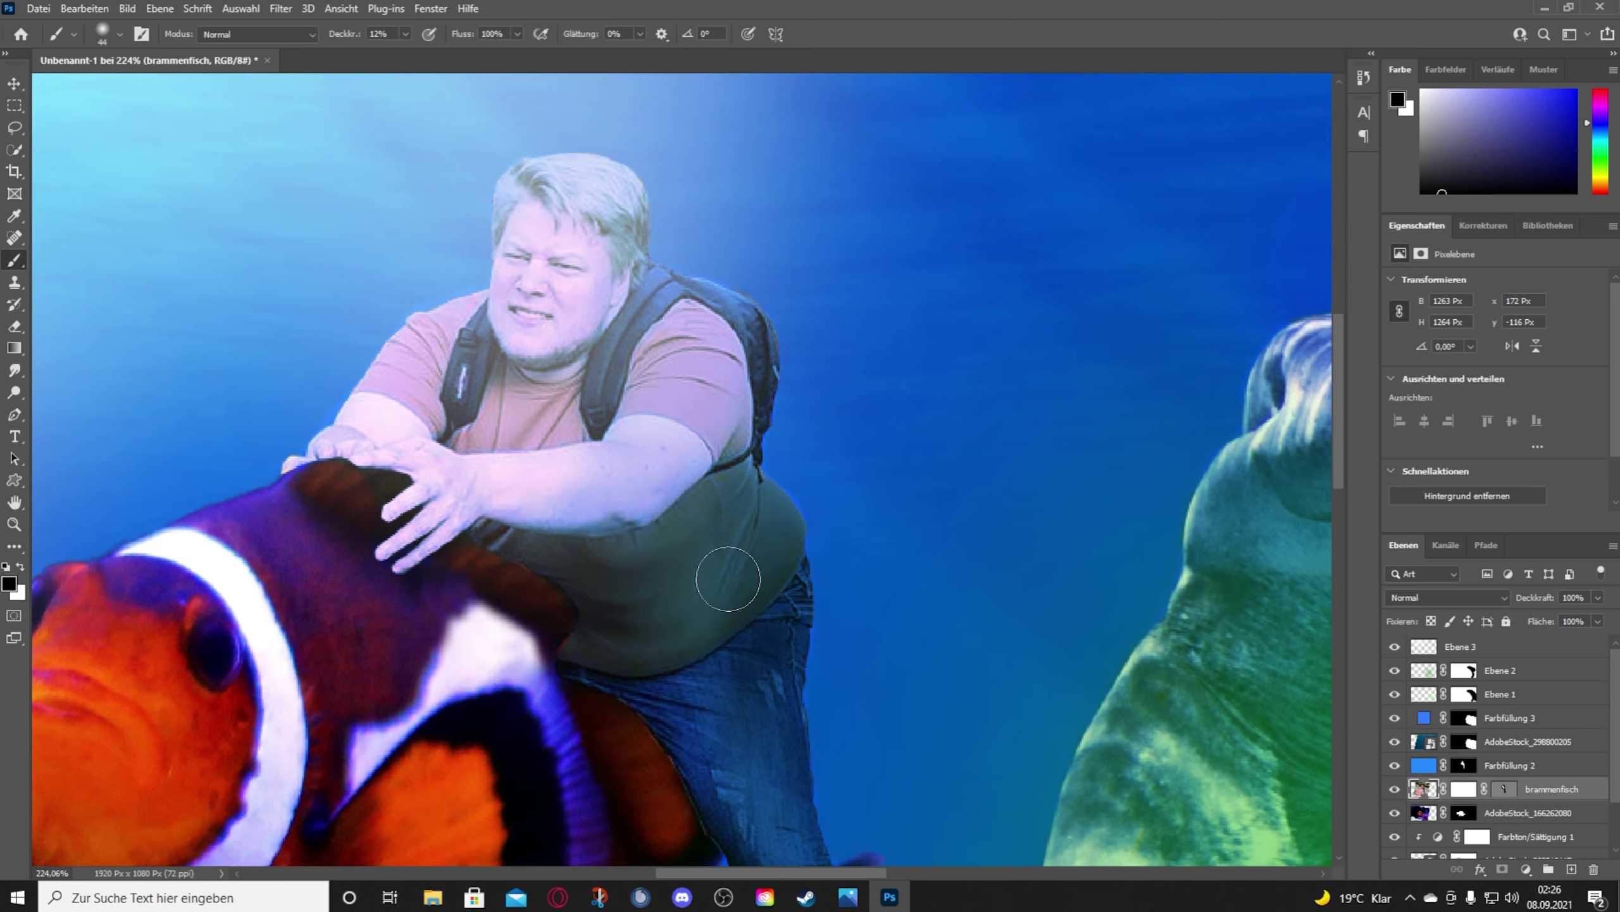
pyautogui.scroll(-3, 721, 542)
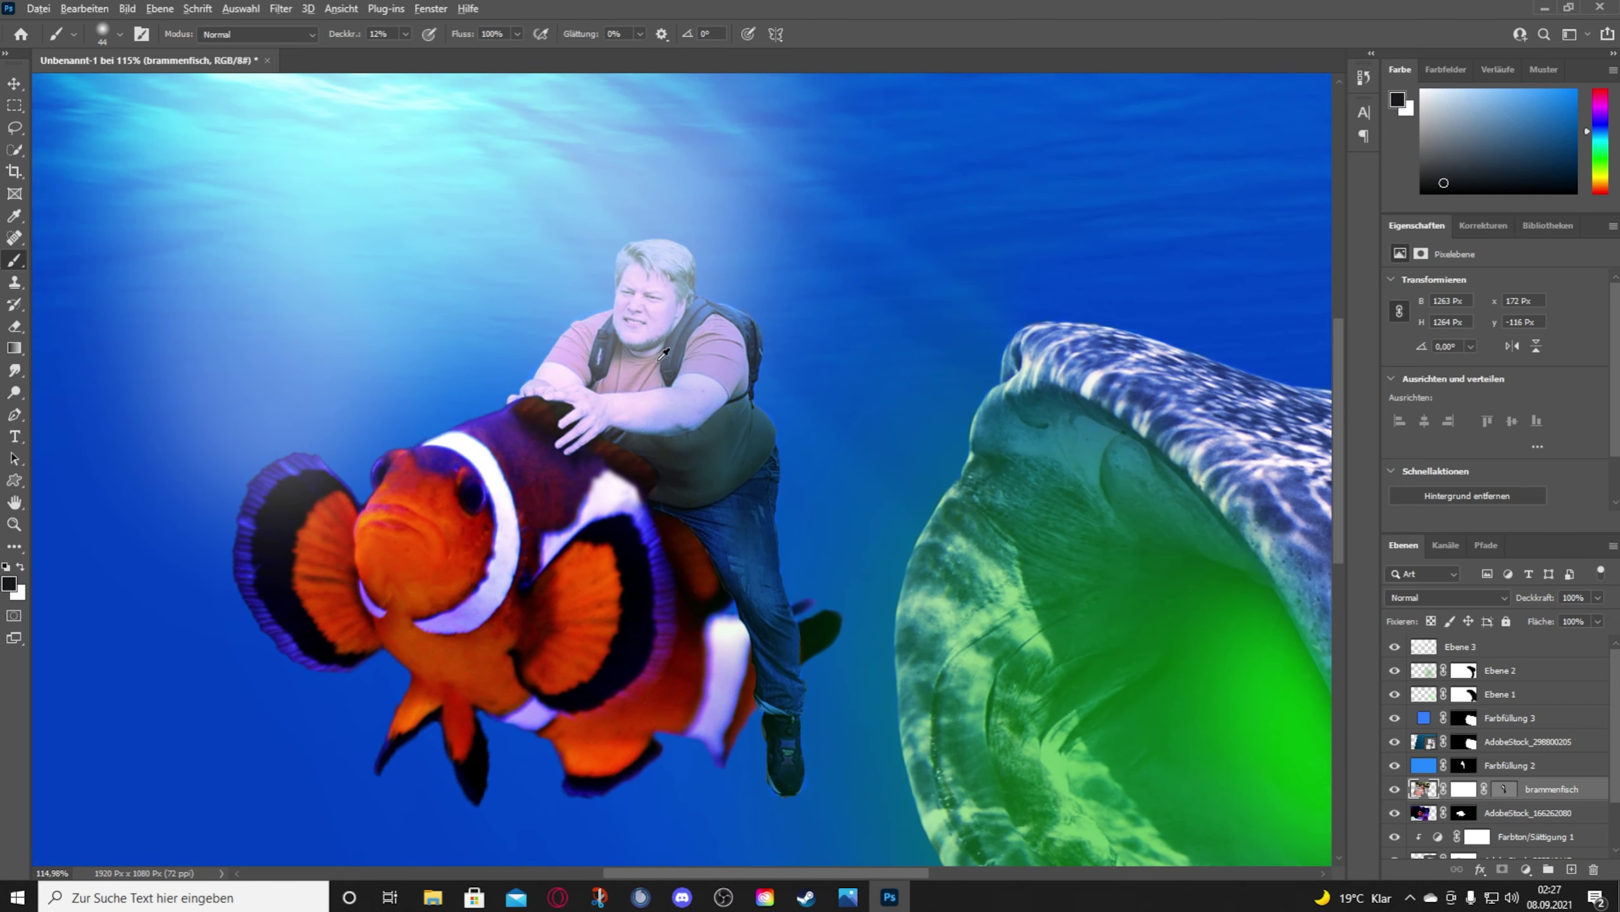
pyautogui.scroll(8, 663, 354)
pyautogui.moveTo(756, 128); pyautogui.dragTo(703, 283)
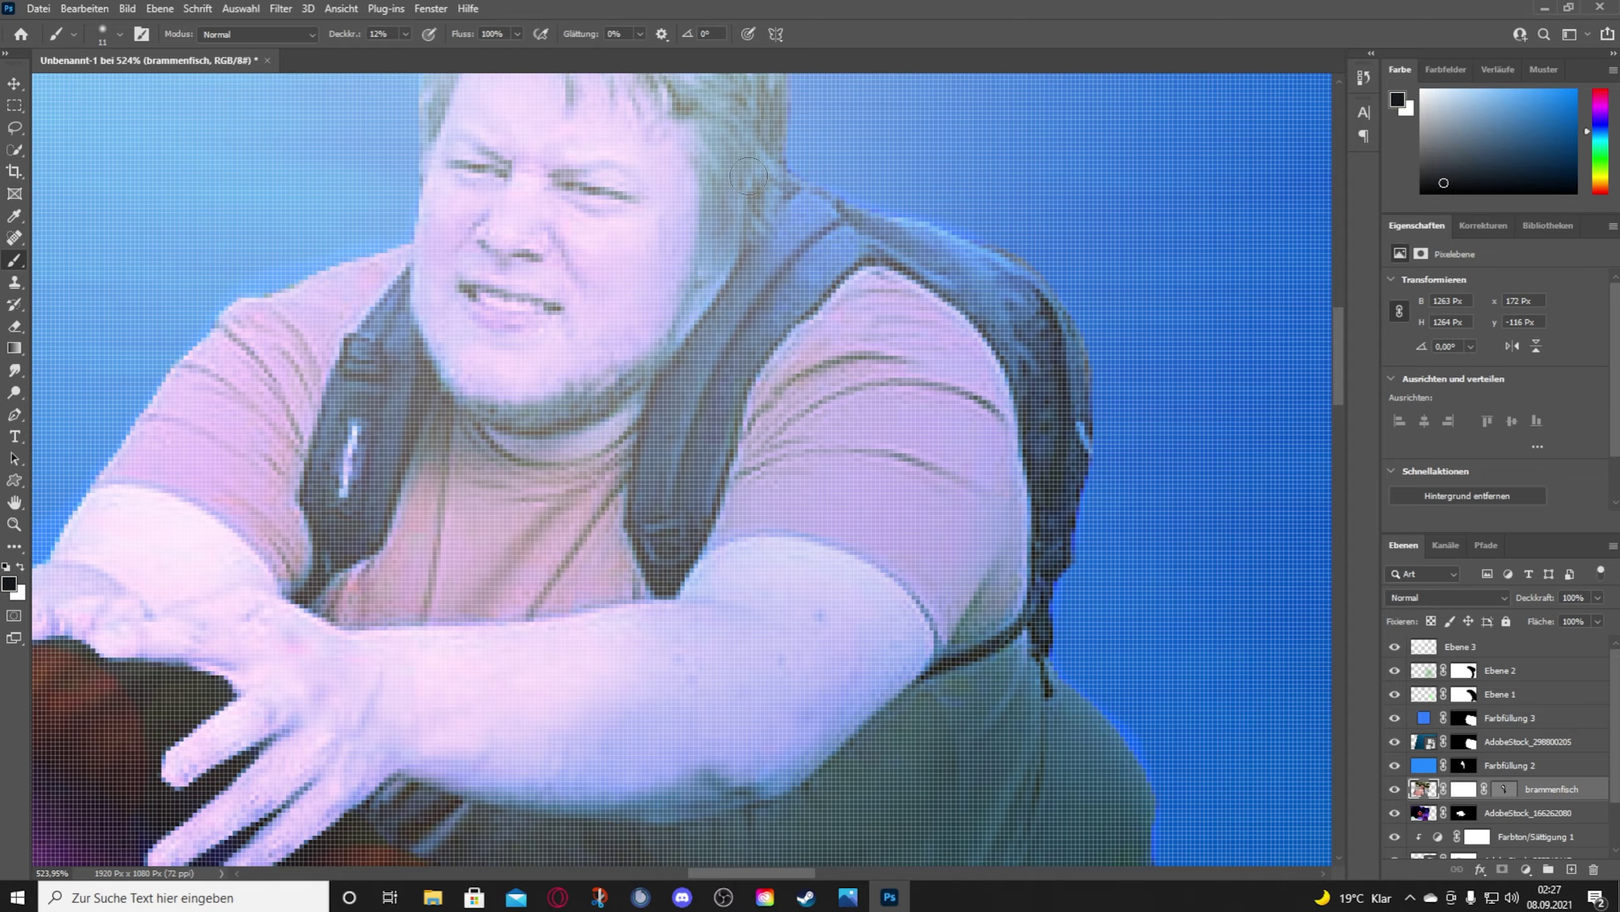
pyautogui.scroll(-3, 734, 223)
pyautogui.scroll(-2, 690, 352)
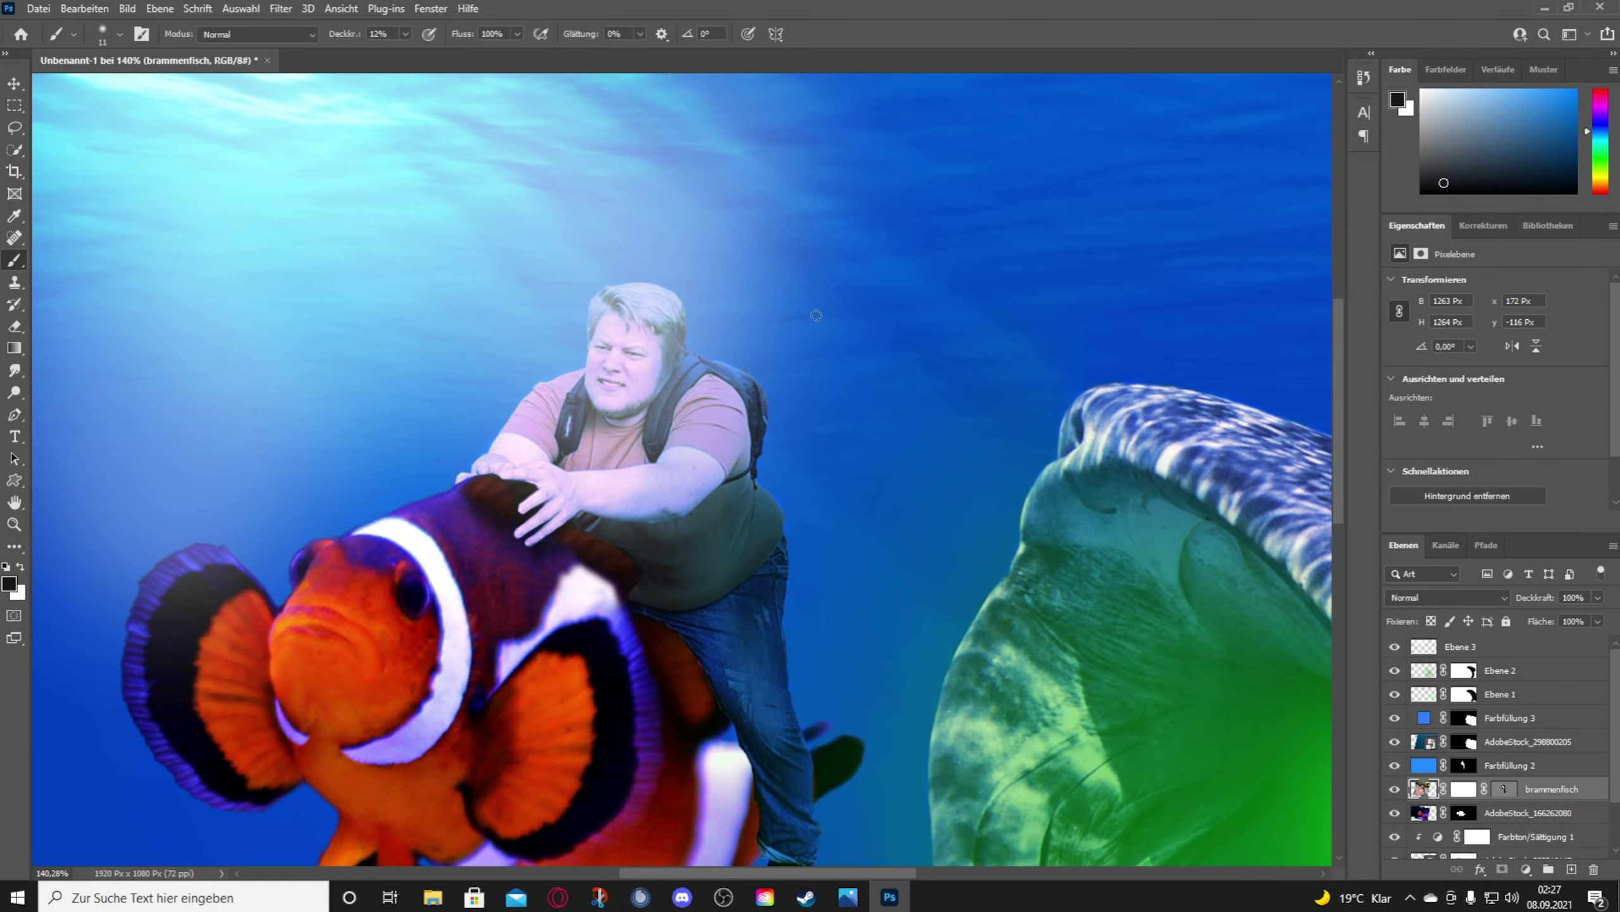
pyautogui.scroll(1, 696, 373)
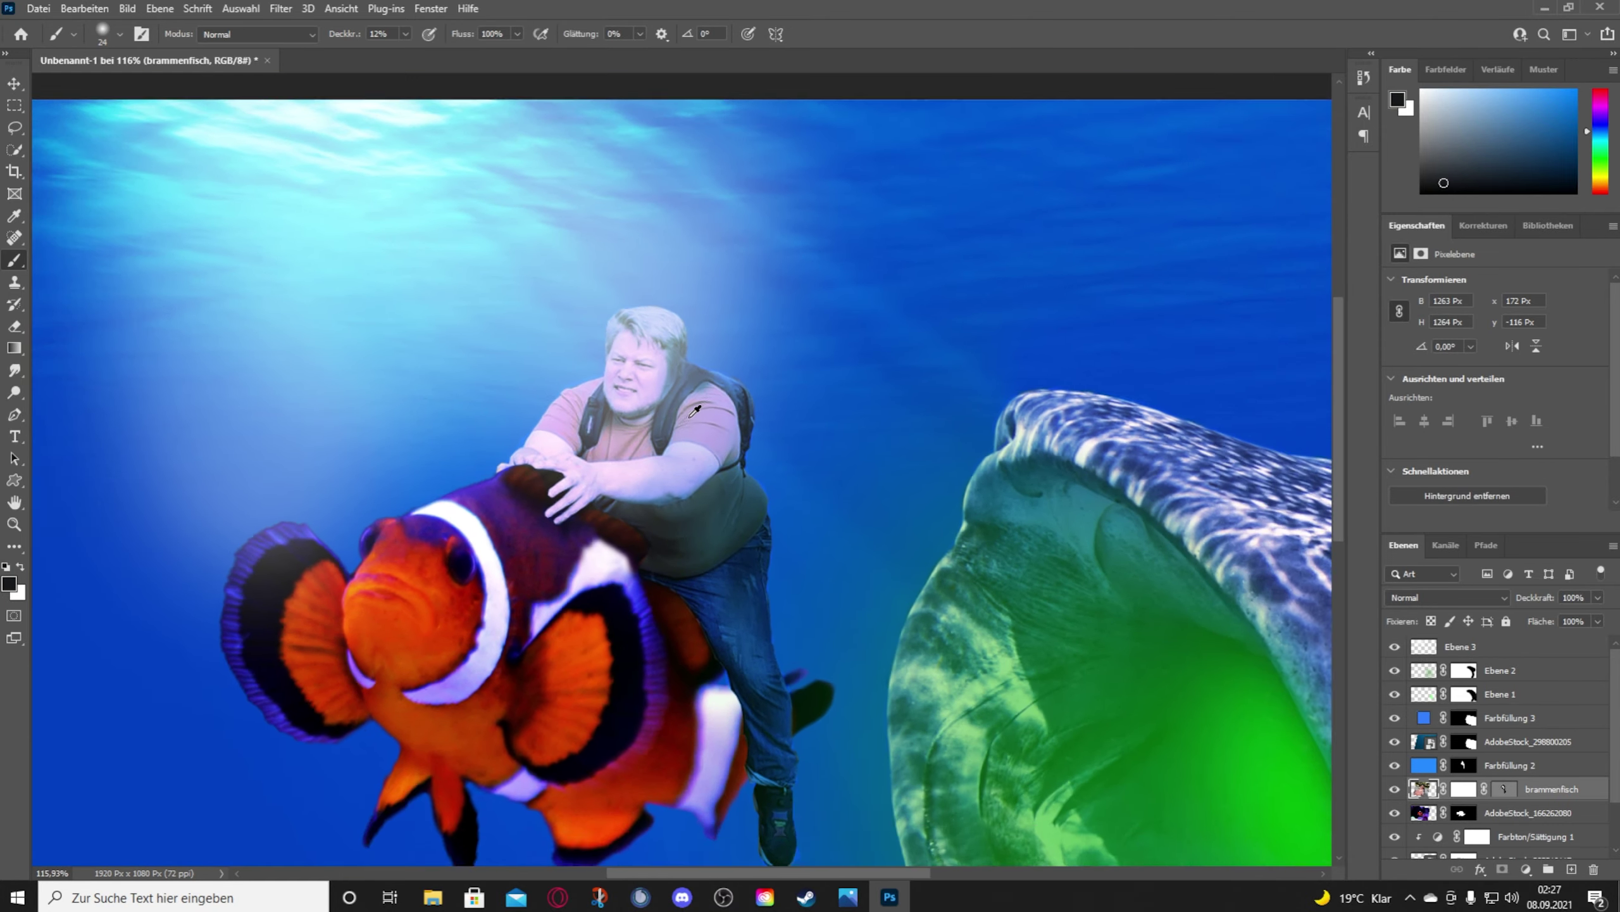
pyautogui.scroll(1, 663, 360)
pyautogui.scroll(2, 664, 359)
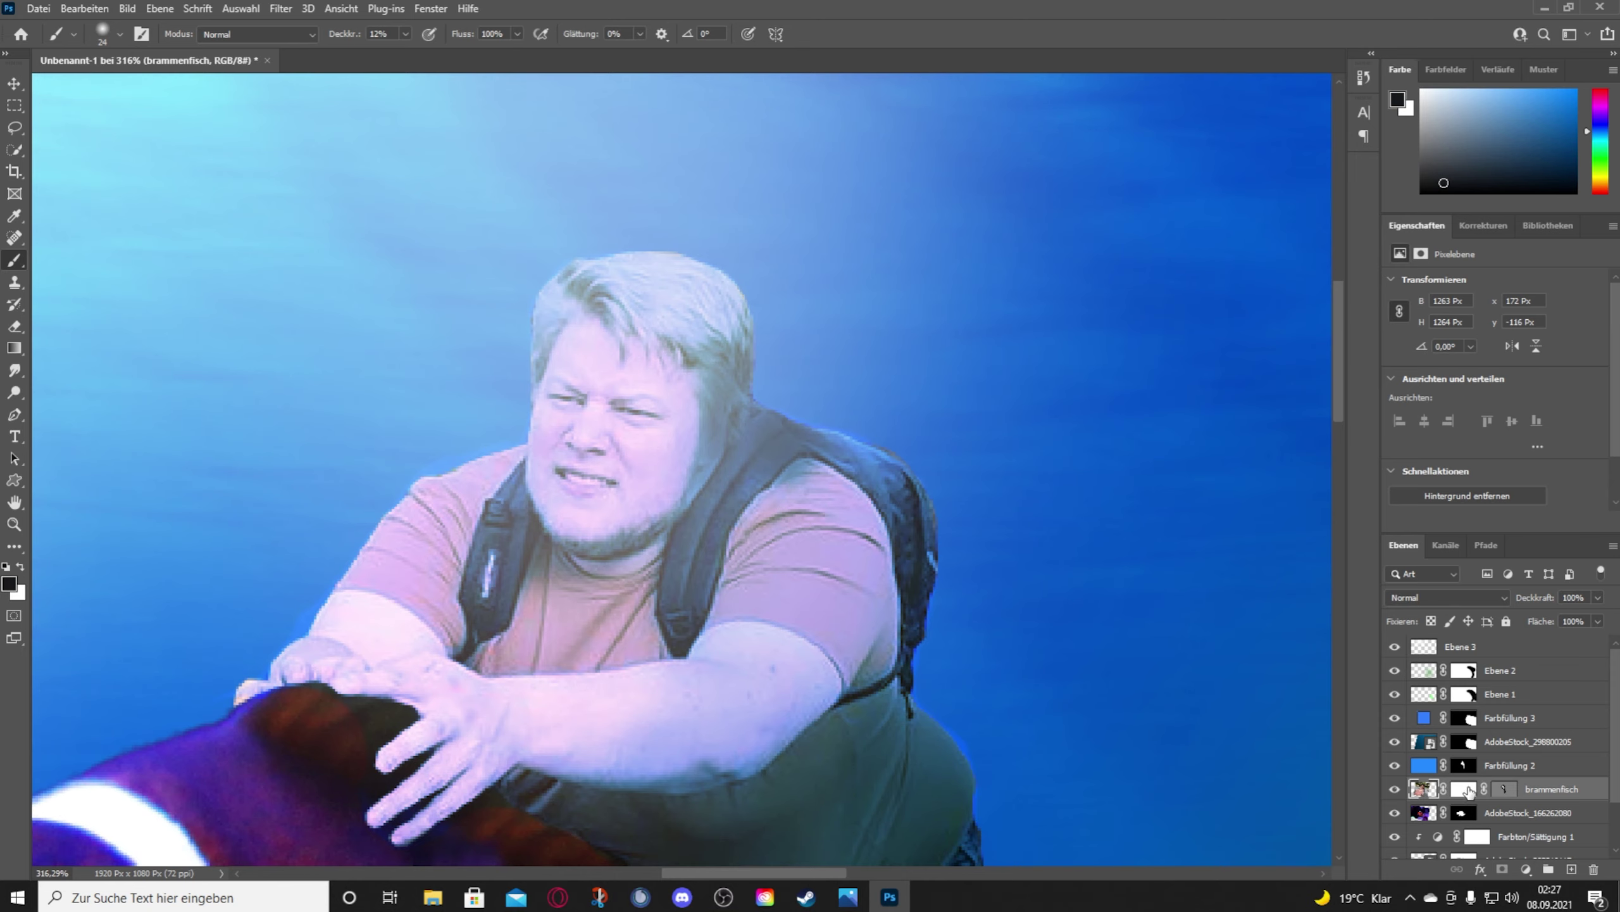
# Step: Darken the clownfish's lower fins and belly with a larger black brush, then add an empty layer above it
pyautogui.press('x')
pyautogui.scroll(-3, 484, 462)
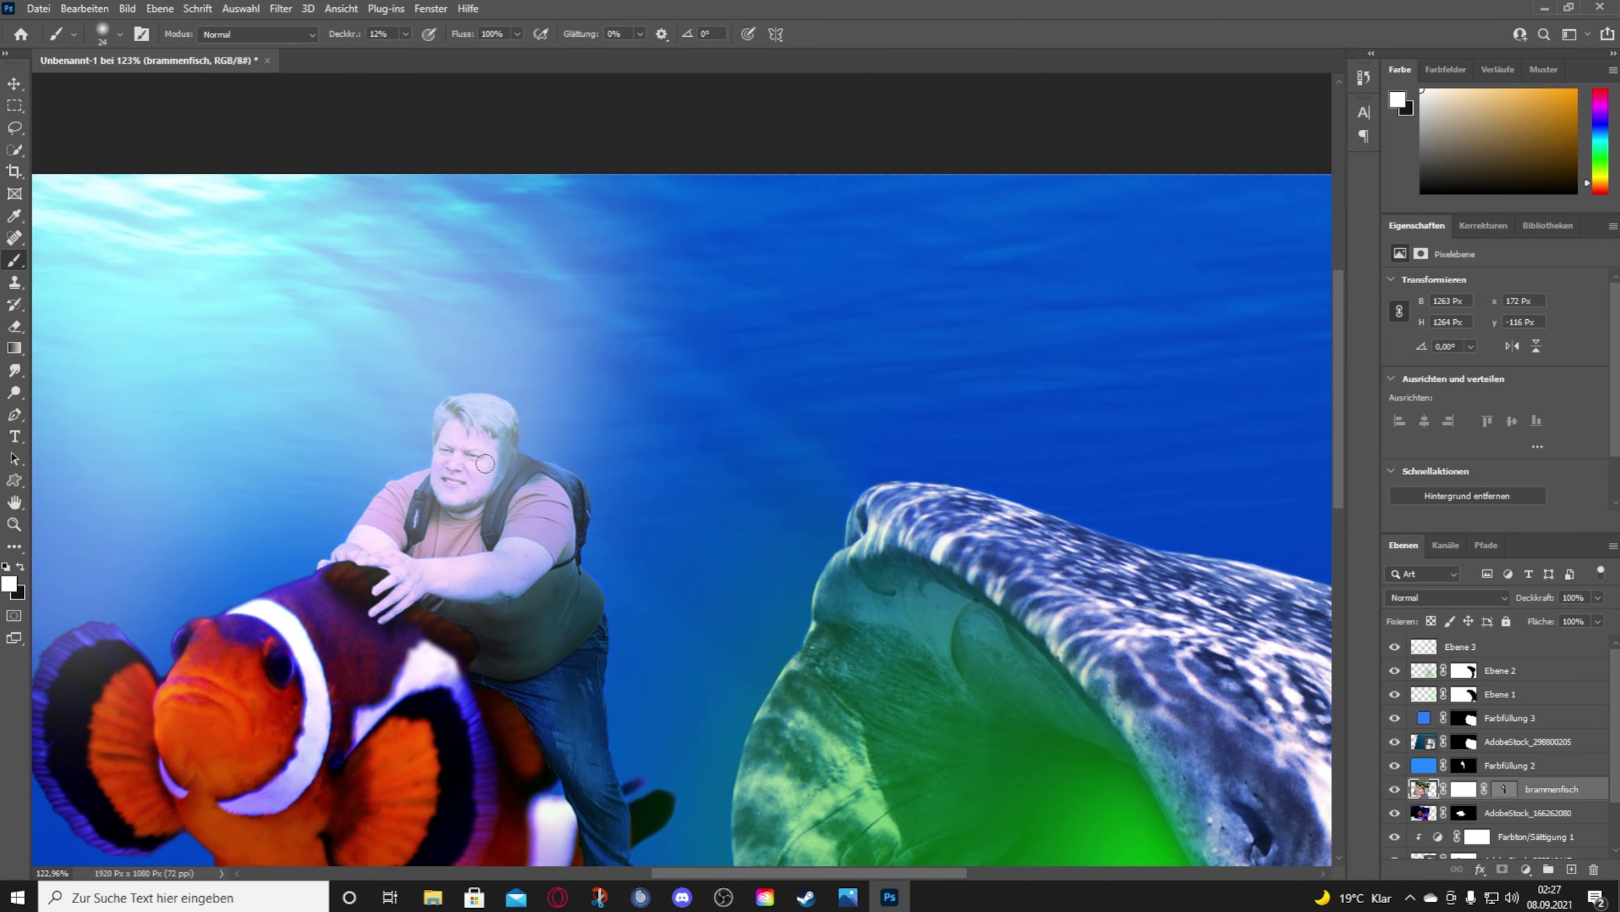
pyautogui.moveTo(296, 519); pyautogui.dragTo(376, 398)
pyautogui.hotkey('alt', '[')
pyautogui.press('x')
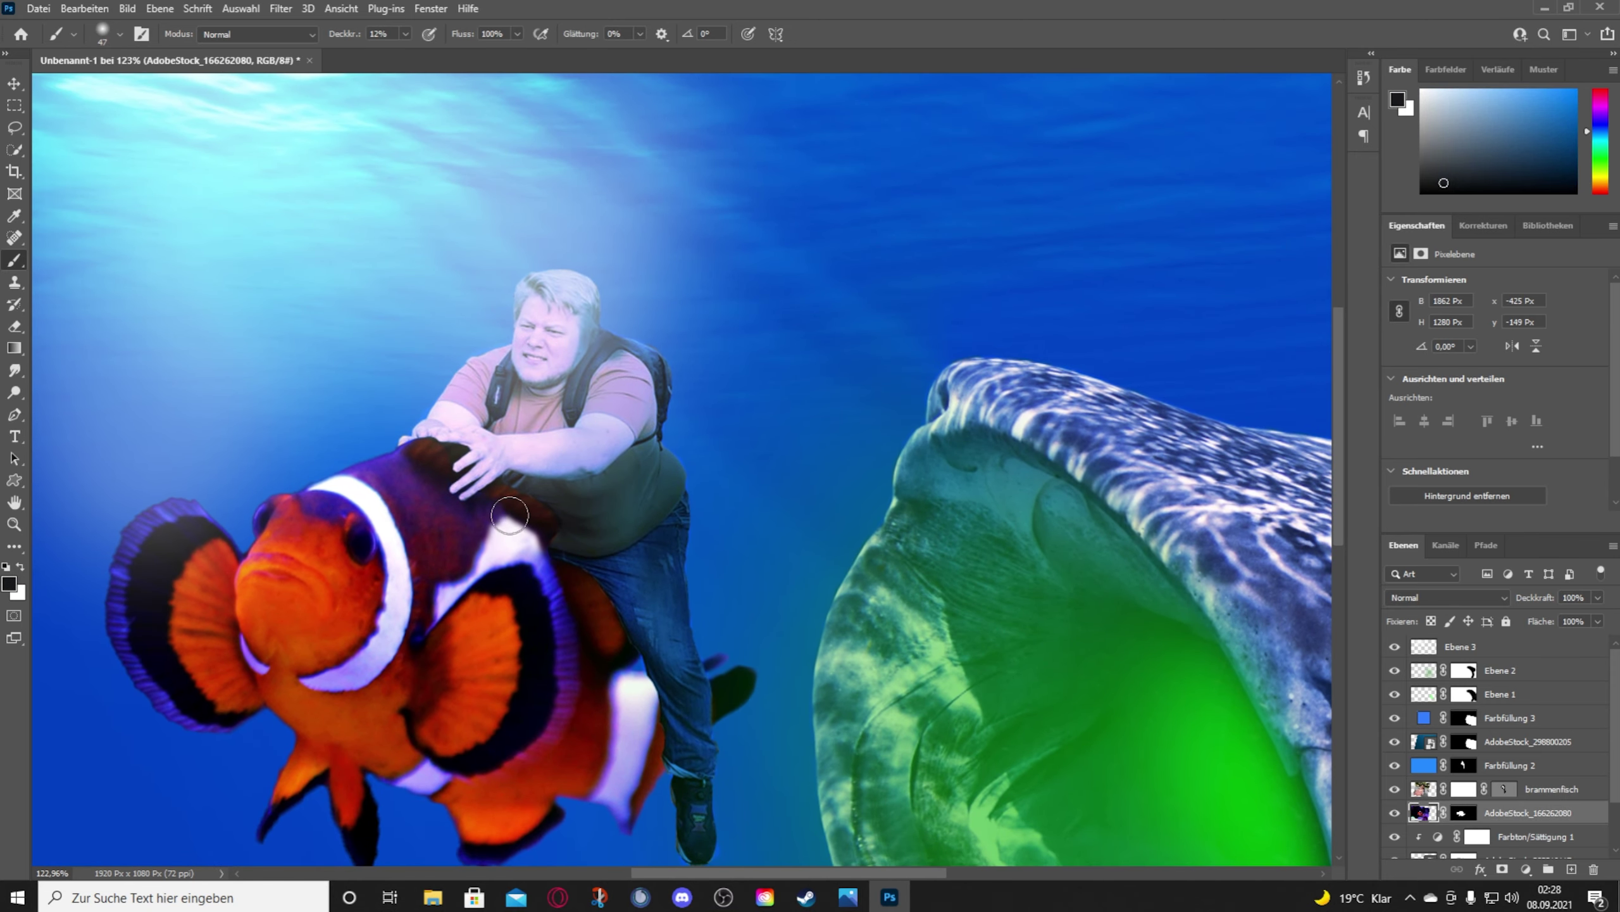
pyautogui.moveTo(344, 741); pyautogui.dragTo(411, 491)
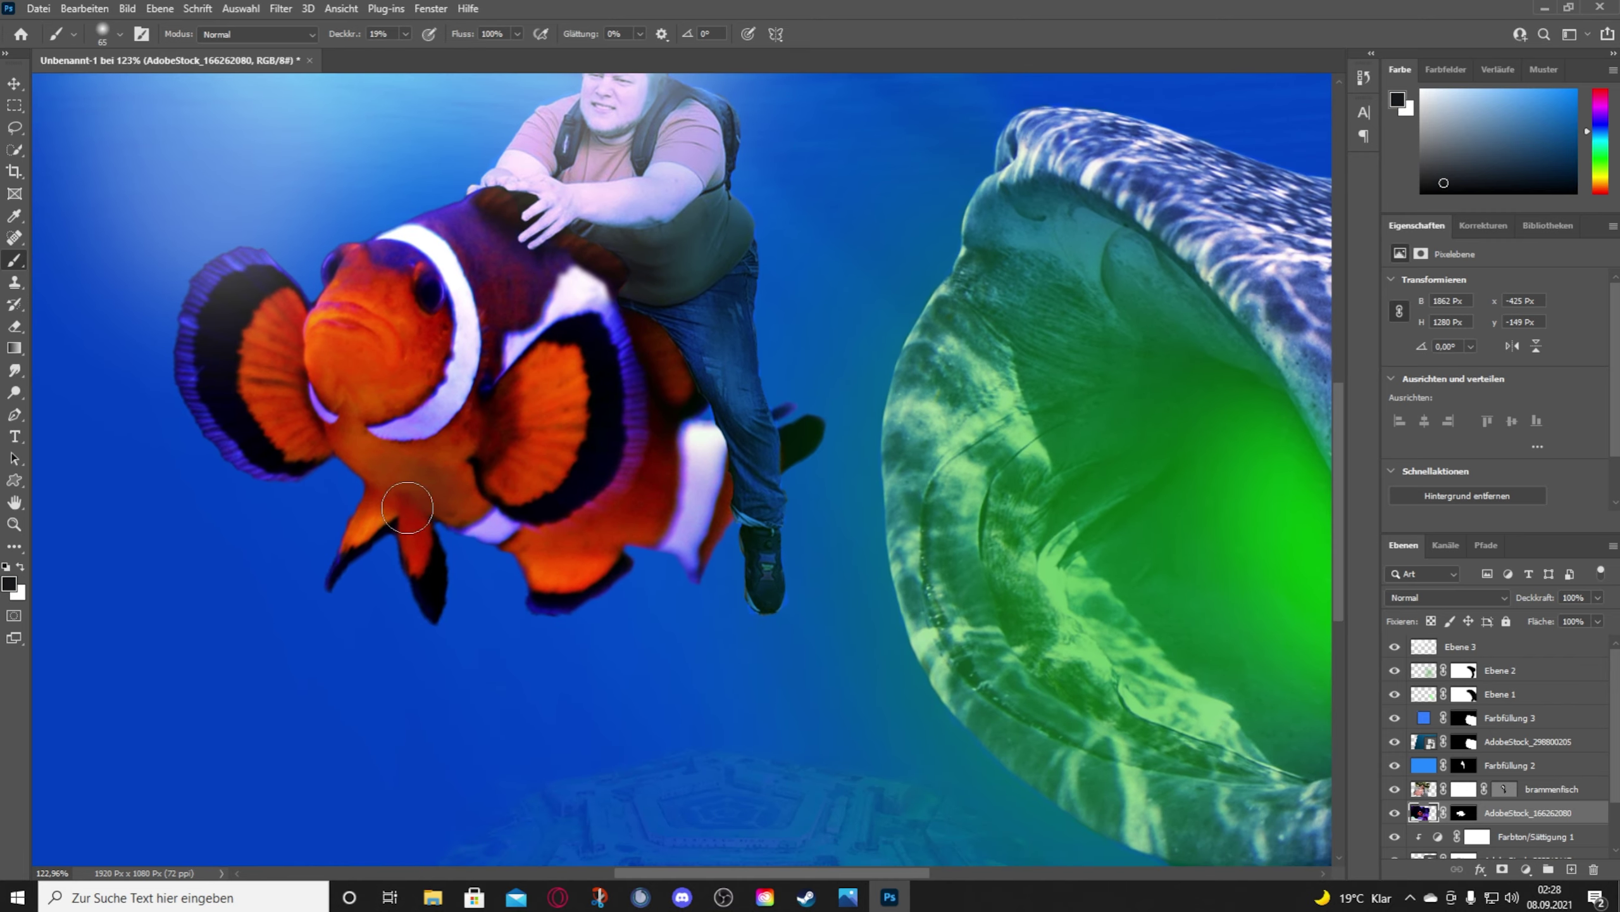
pyautogui.press(']')
pyautogui.press(']')
pyautogui.press(']')
pyautogui.moveTo(409, 566)
pyautogui.mouseDown()
pyautogui.moveTo(434, 561)
pyautogui.moveTo(308, 507)
pyautogui.moveTo(470, 561)
pyautogui.moveTo(383, 447)
pyautogui.mouseUp()
pyautogui.click(22, 568)
pyautogui.hotkey('ctrl', 'z')
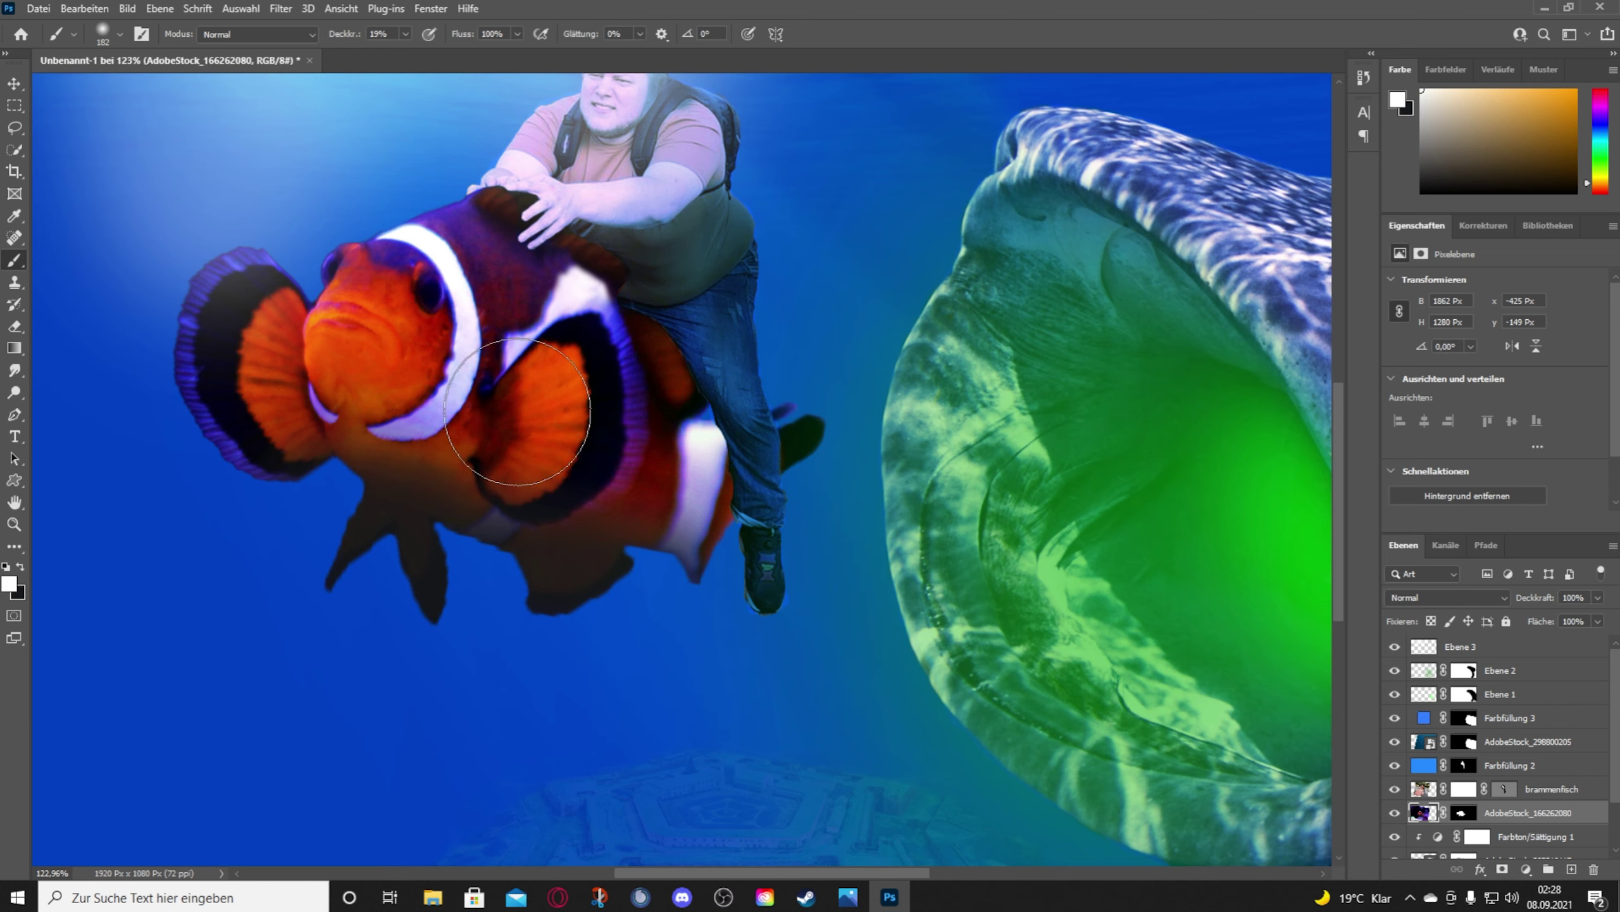
pyautogui.click(1599, 598)
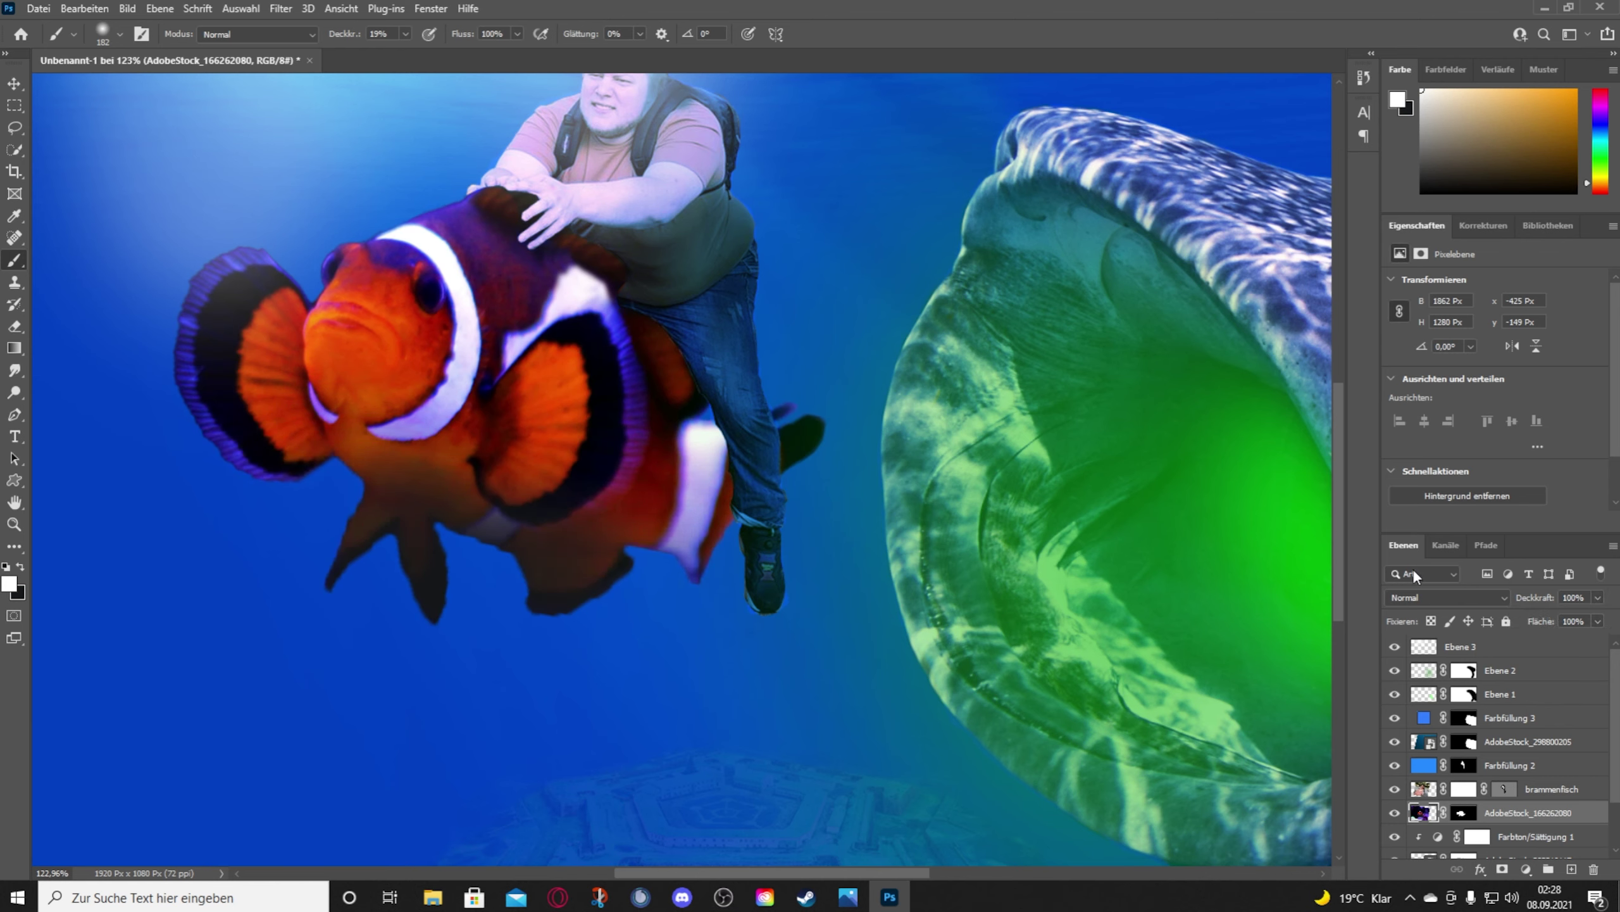
pyautogui.click(1571, 870)
# Step: Delete Ebene 4 and darken the clownfish's belly and fins with a 515 px brush at 19% opacity
pyautogui.press('x')
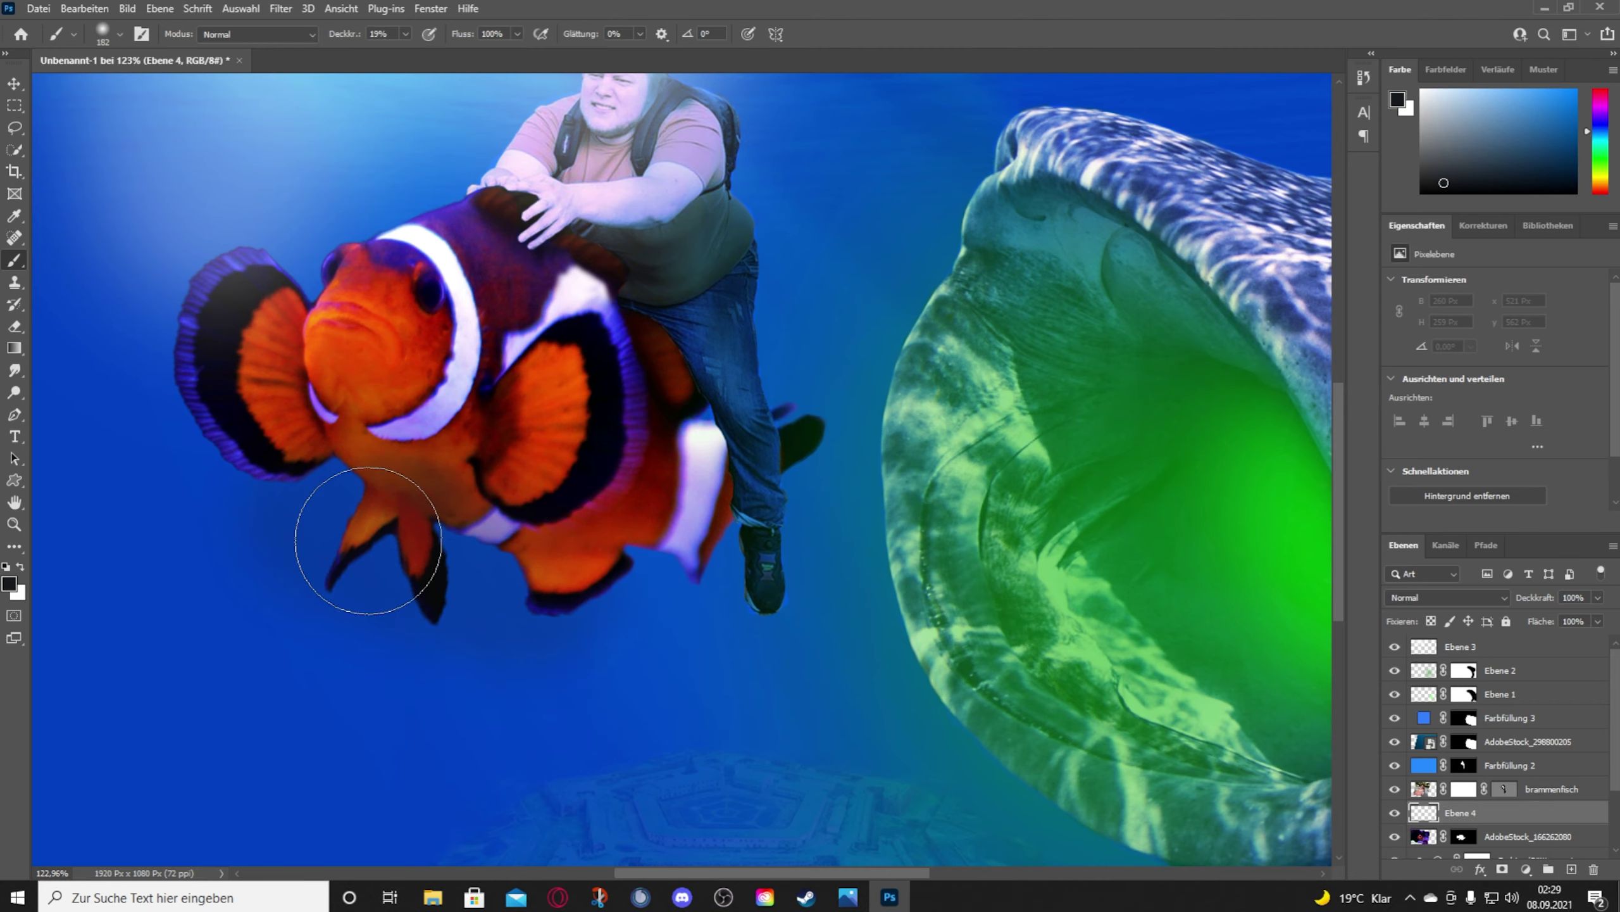
pyautogui.scroll(5, 383, 511)
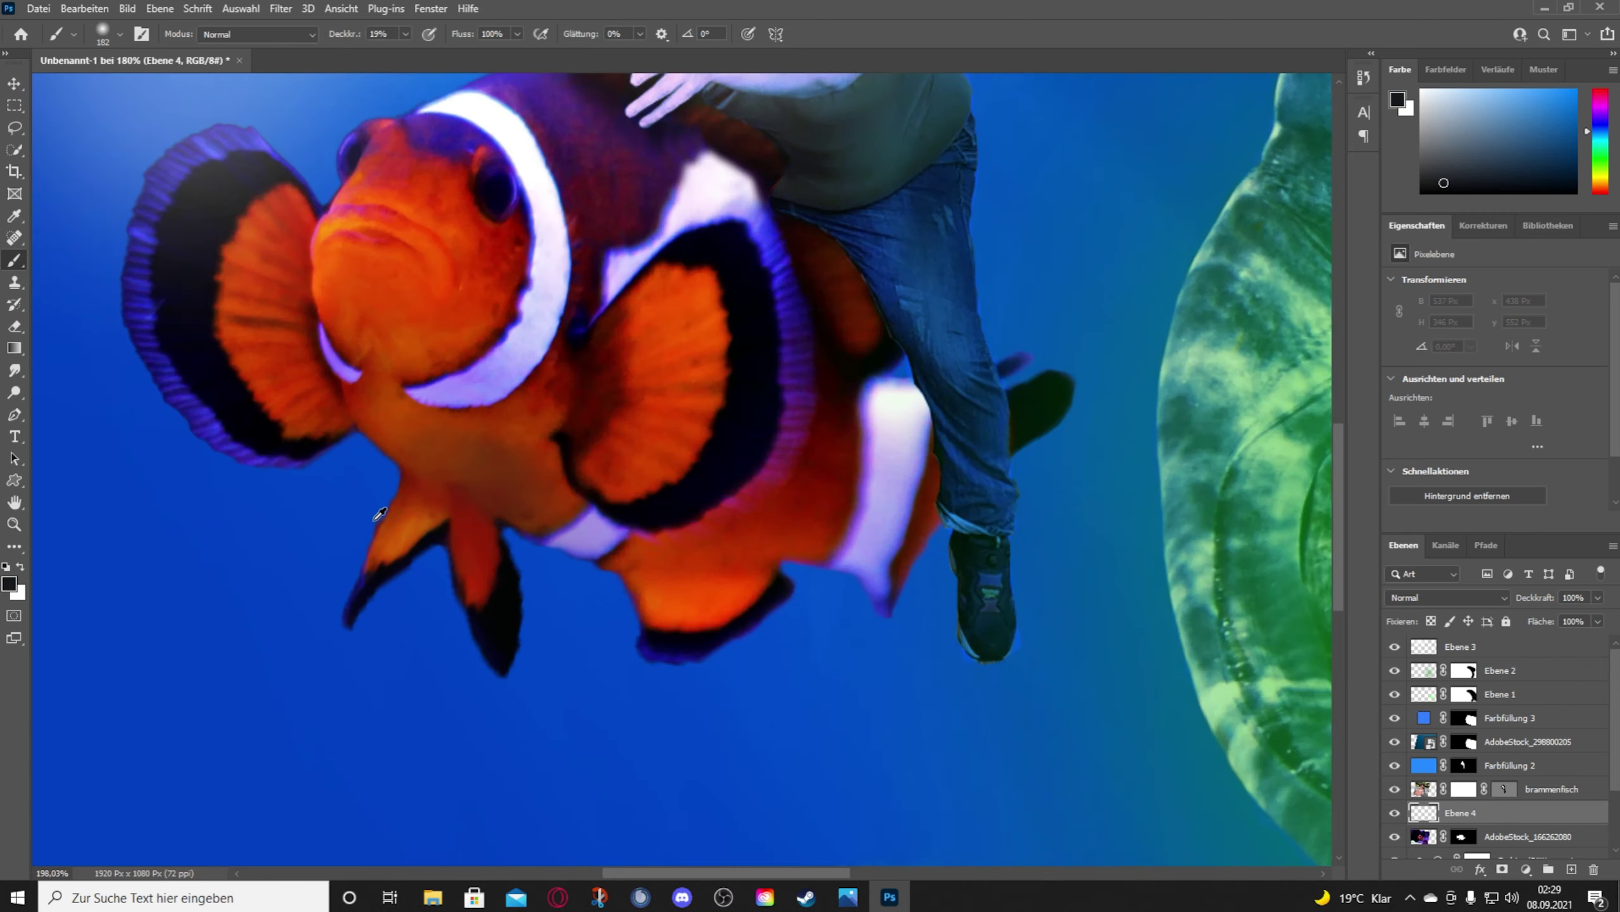
pyautogui.moveTo(406, 34); pyautogui.dragTo(423, 56)
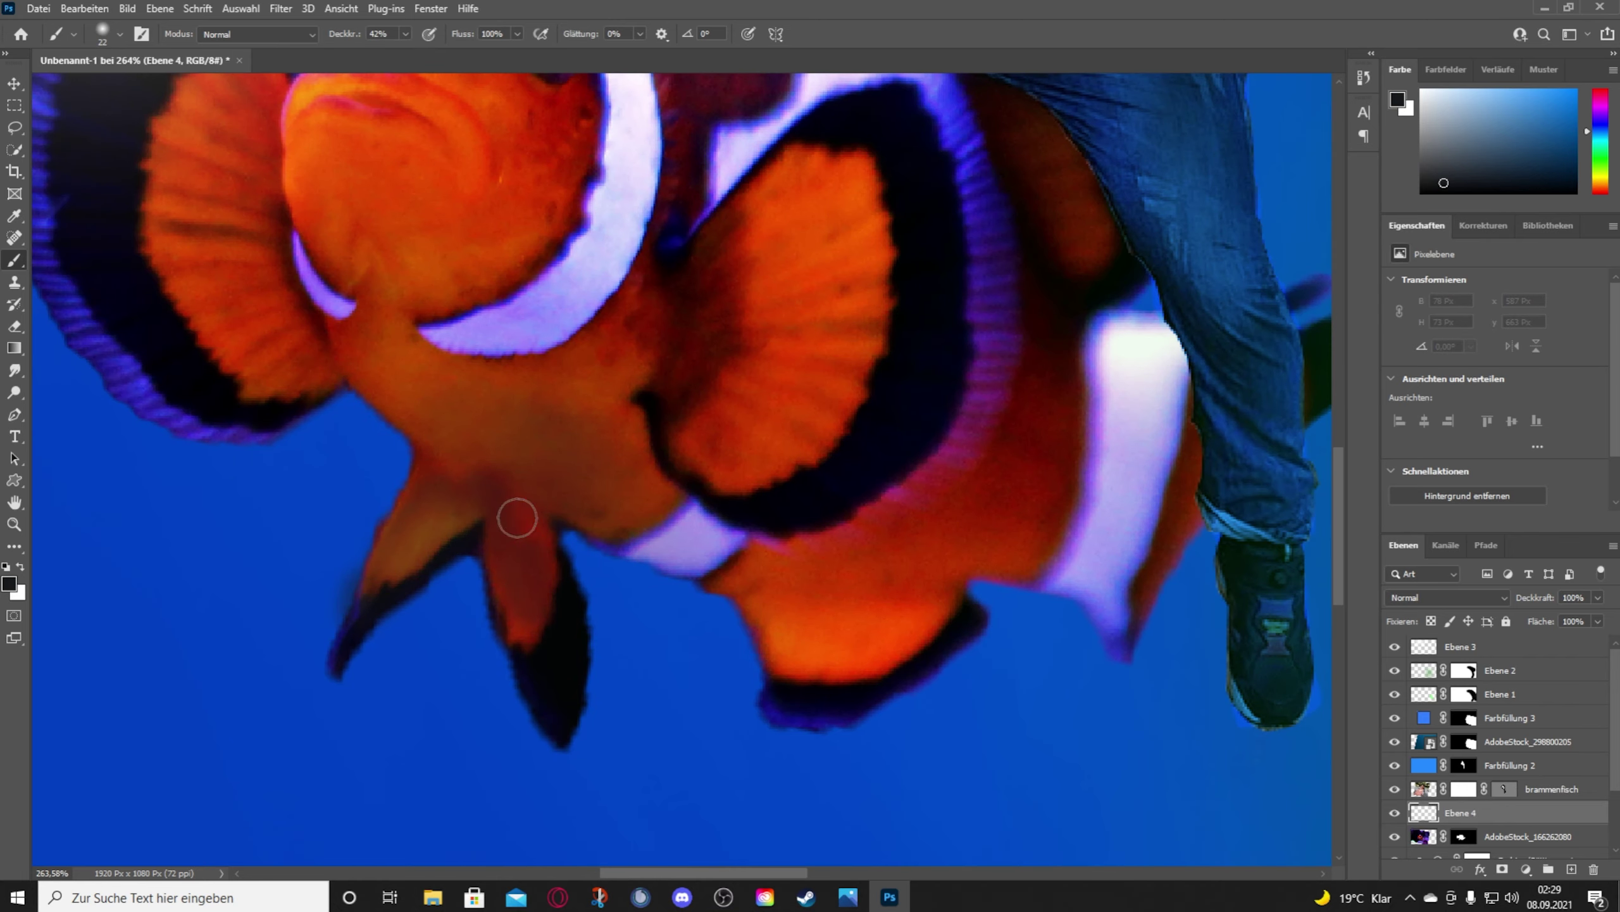
pyautogui.moveTo(481, 401)
pyautogui.mouseDown()
pyautogui.moveTo(724, 560)
pyautogui.moveTo(903, 600)
pyautogui.moveTo(817, 525)
pyautogui.mouseUp()
pyautogui.scroll(-5, 578, 471)
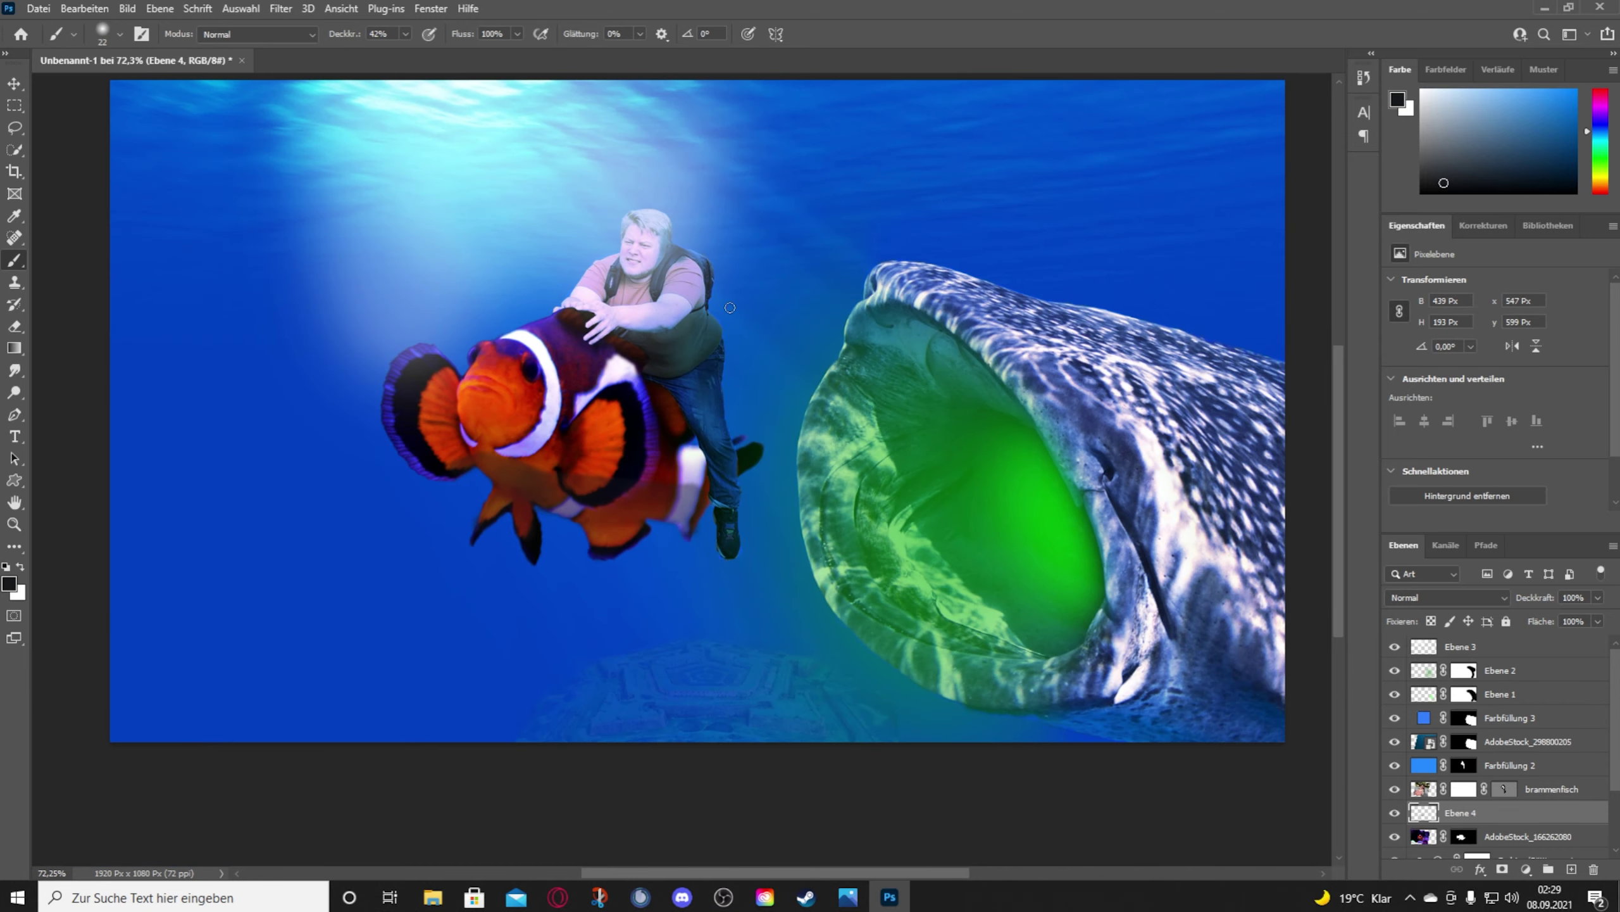
pyautogui.moveTo(1531, 812); pyautogui.dragTo(1594, 868)
pyautogui.press('1')
pyautogui.press('9')
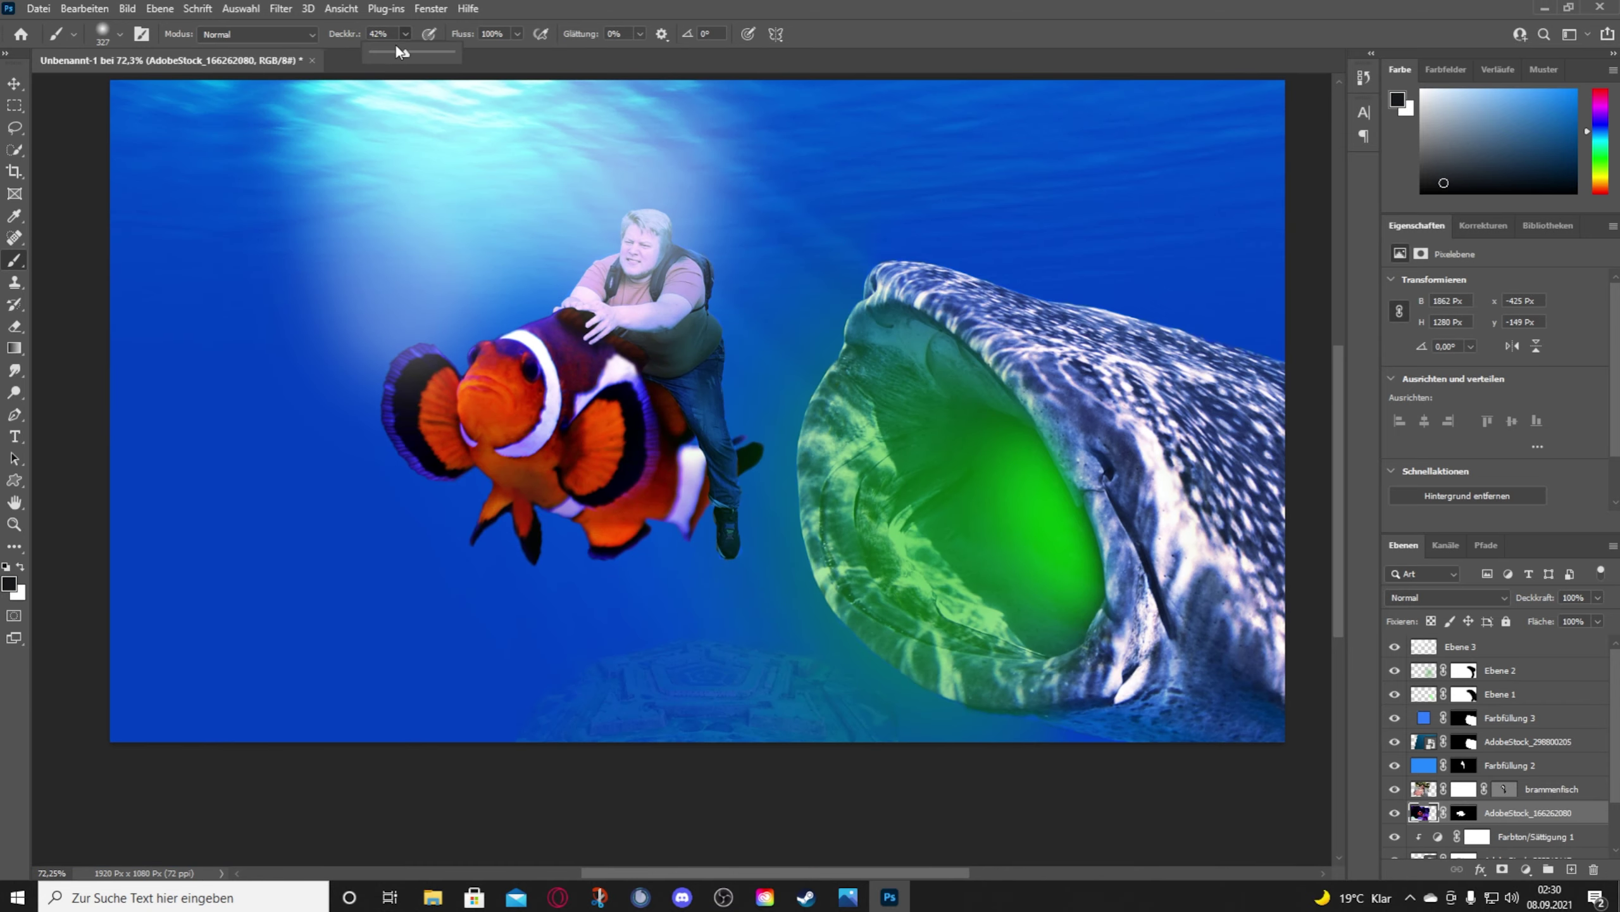
pyautogui.moveTo(470, 615)
pyautogui.mouseDown()
pyautogui.moveTo(623, 586)
pyautogui.moveTo(700, 609)
pyautogui.mouseUp()
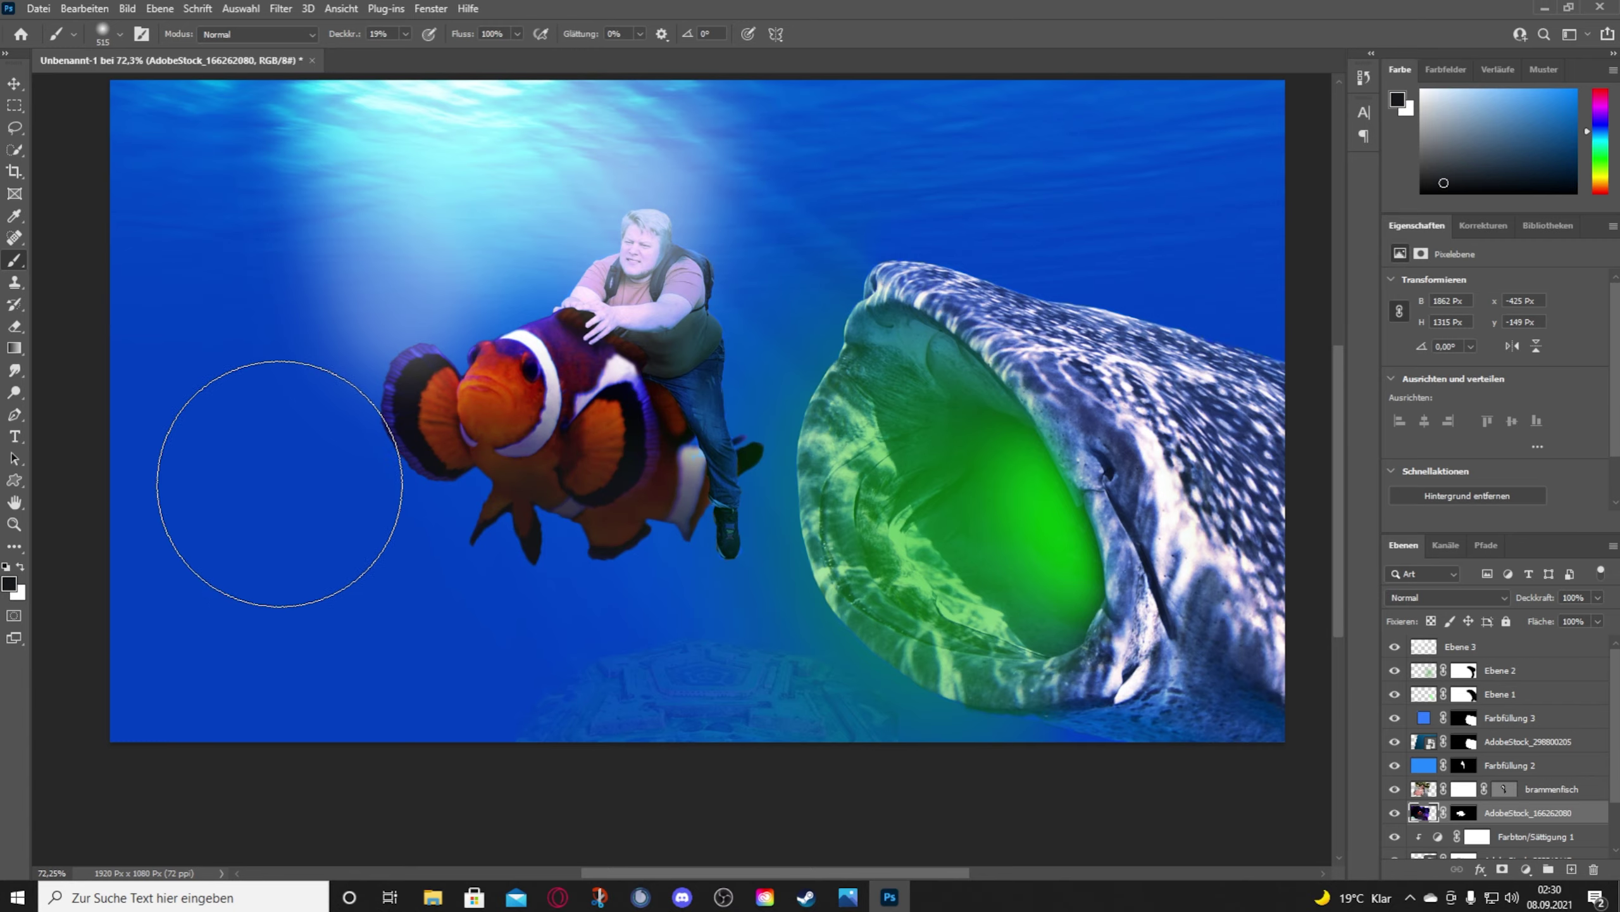
pyautogui.scroll(3, 514, 195)
# Step: Sample a lavender tone from the water for the diver and zoom out to review the composite
pyautogui.click(22, 567)
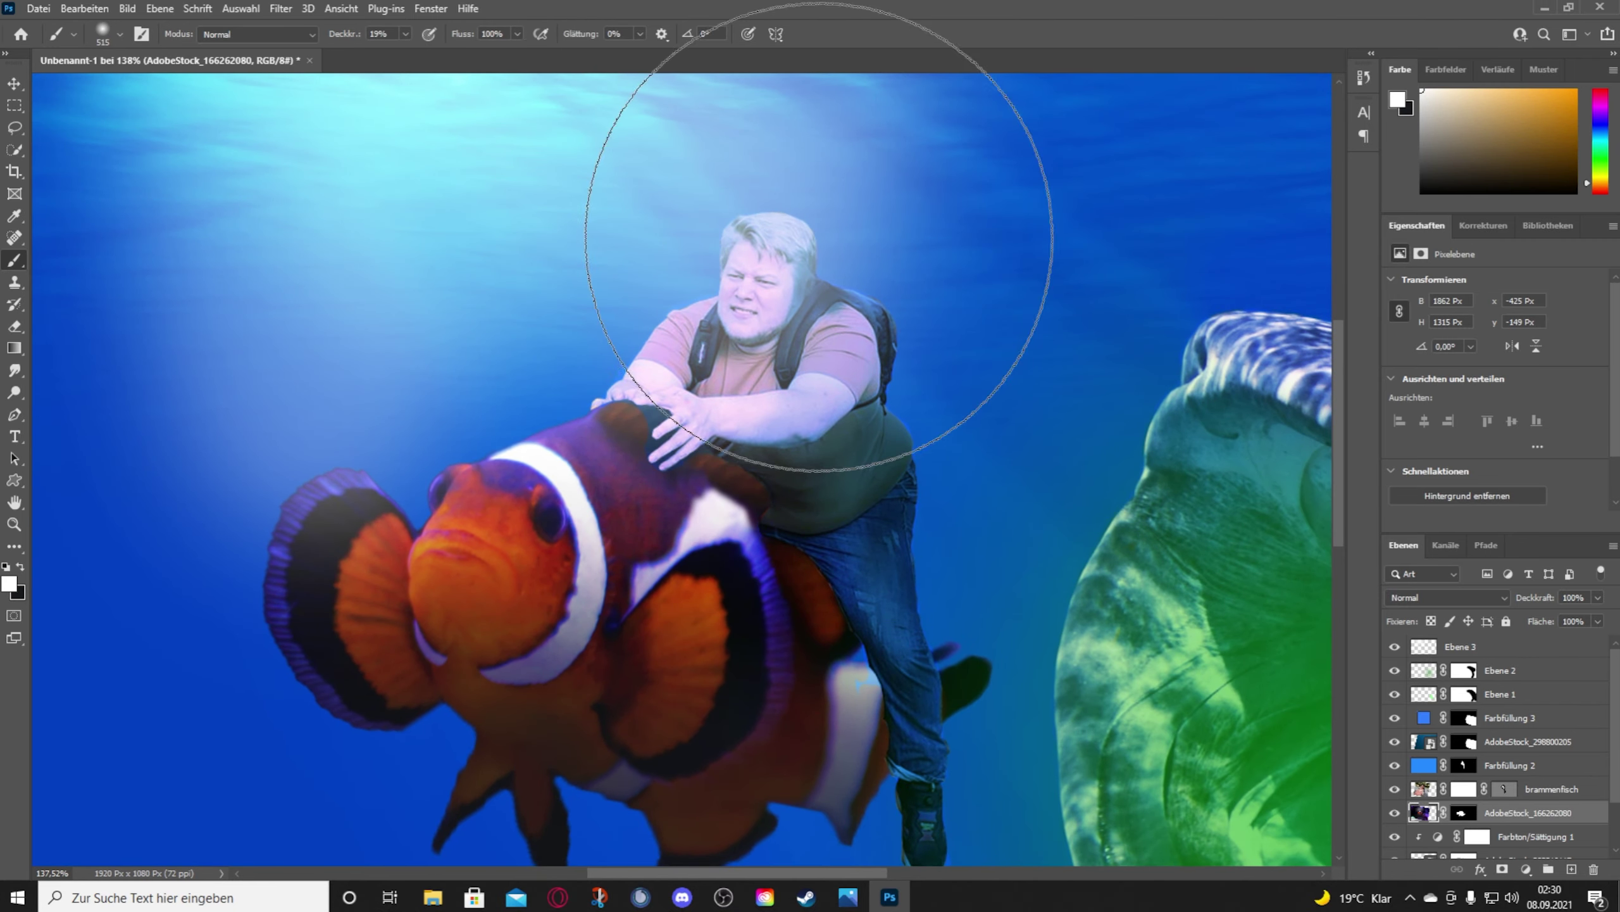
pyautogui.hotkey('alt', ']')
pyautogui.keyDown('alt'); pyautogui.click(823, 426); pyautogui.keyUp('alt')
pyautogui.scroll(-3, 663, 373)
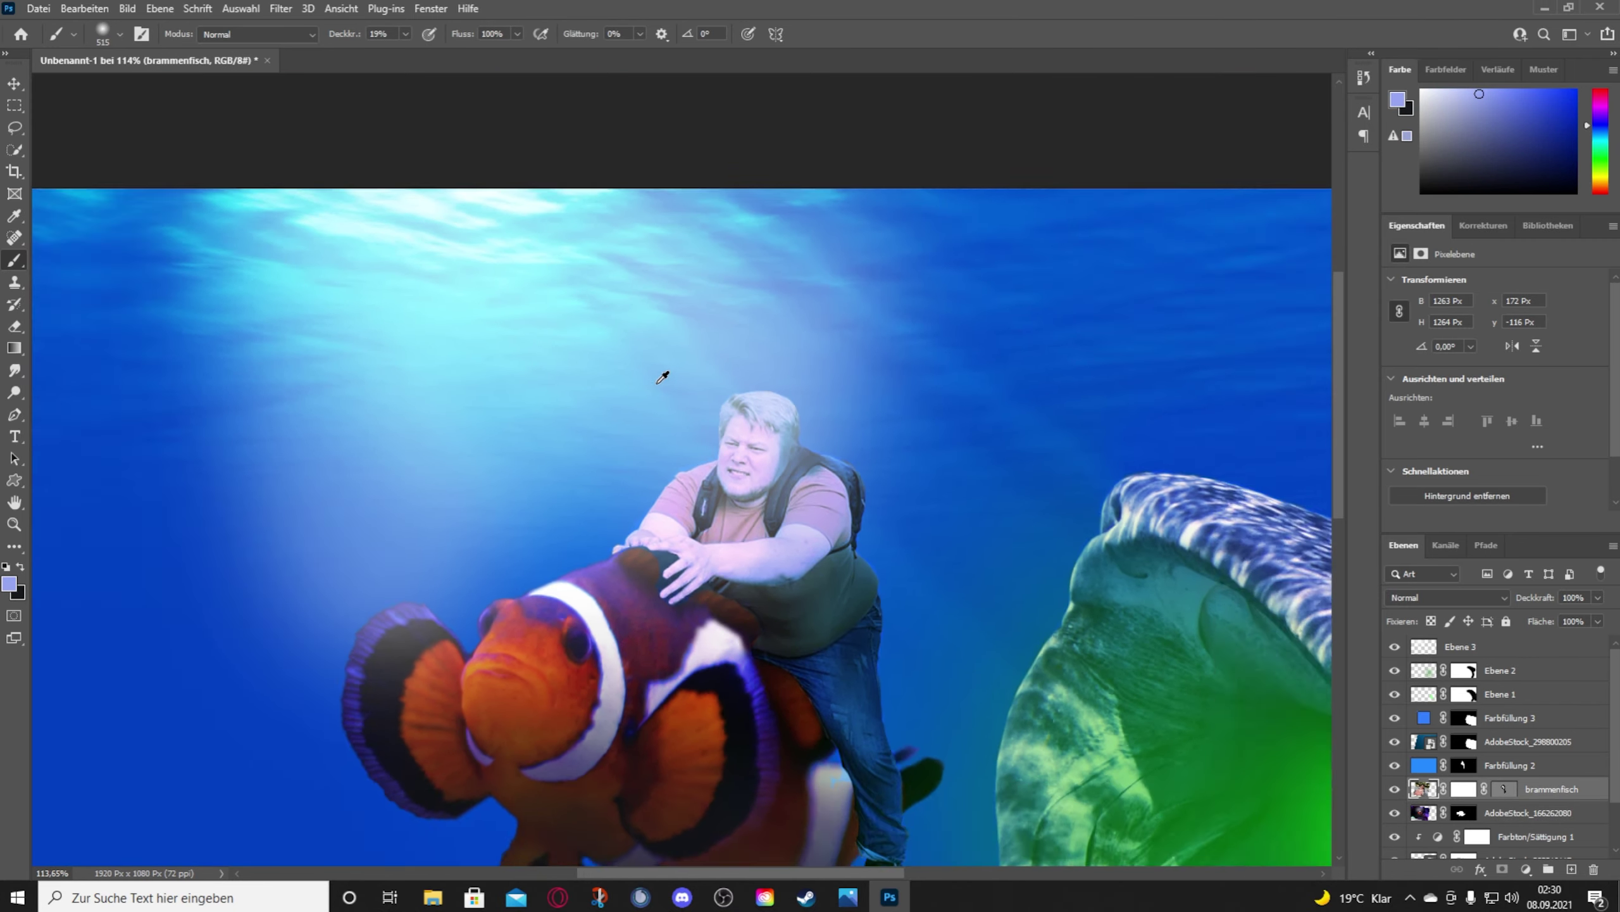
pyautogui.scroll(-2, 596, 308)
pyautogui.scroll(-2, 973, 327)
pyautogui.scroll(-1, 973, 327)
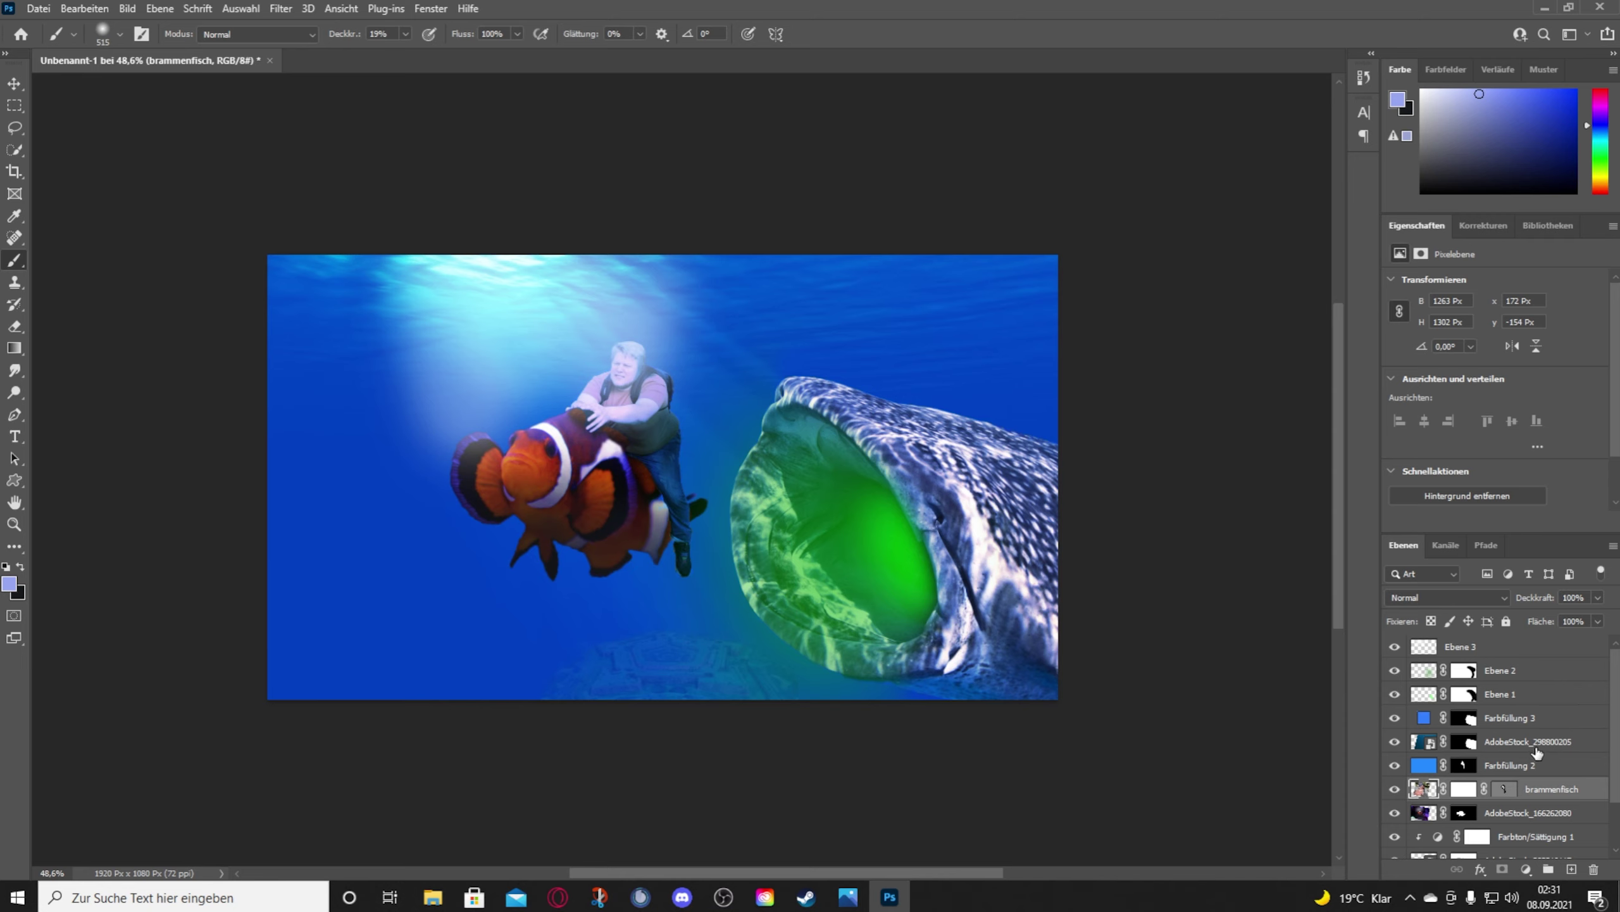
pyautogui.scroll(1, 577, 355)
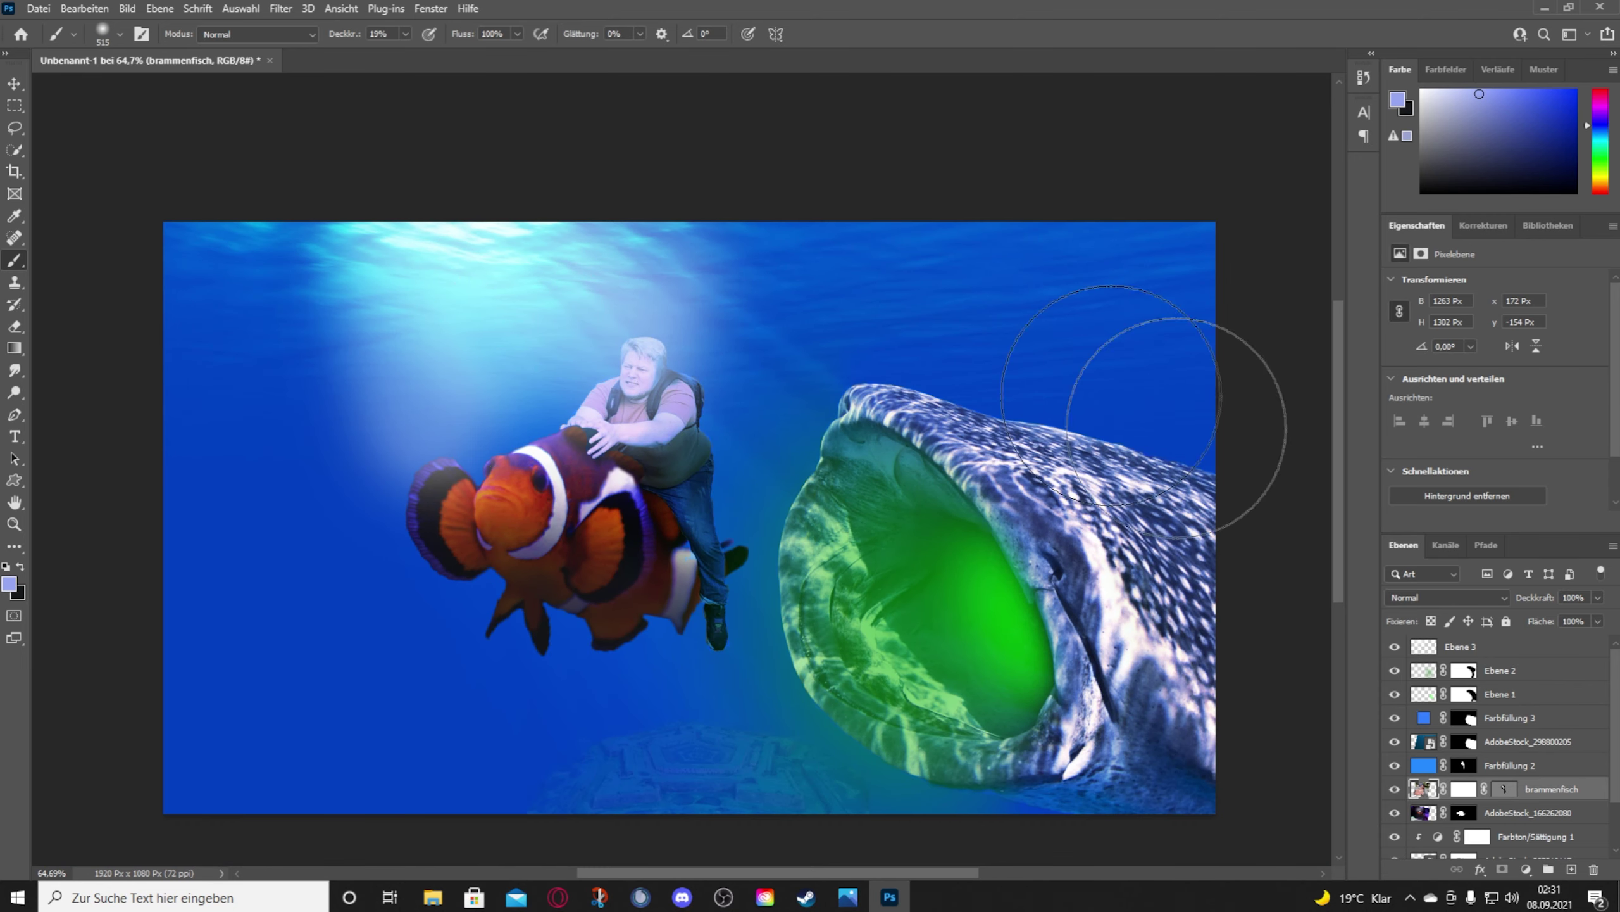
# Step: Lower the Farbfüllung 2 fill layer's opacity to 58%
pyautogui.click(1518, 765)
pyautogui.click(1599, 597)
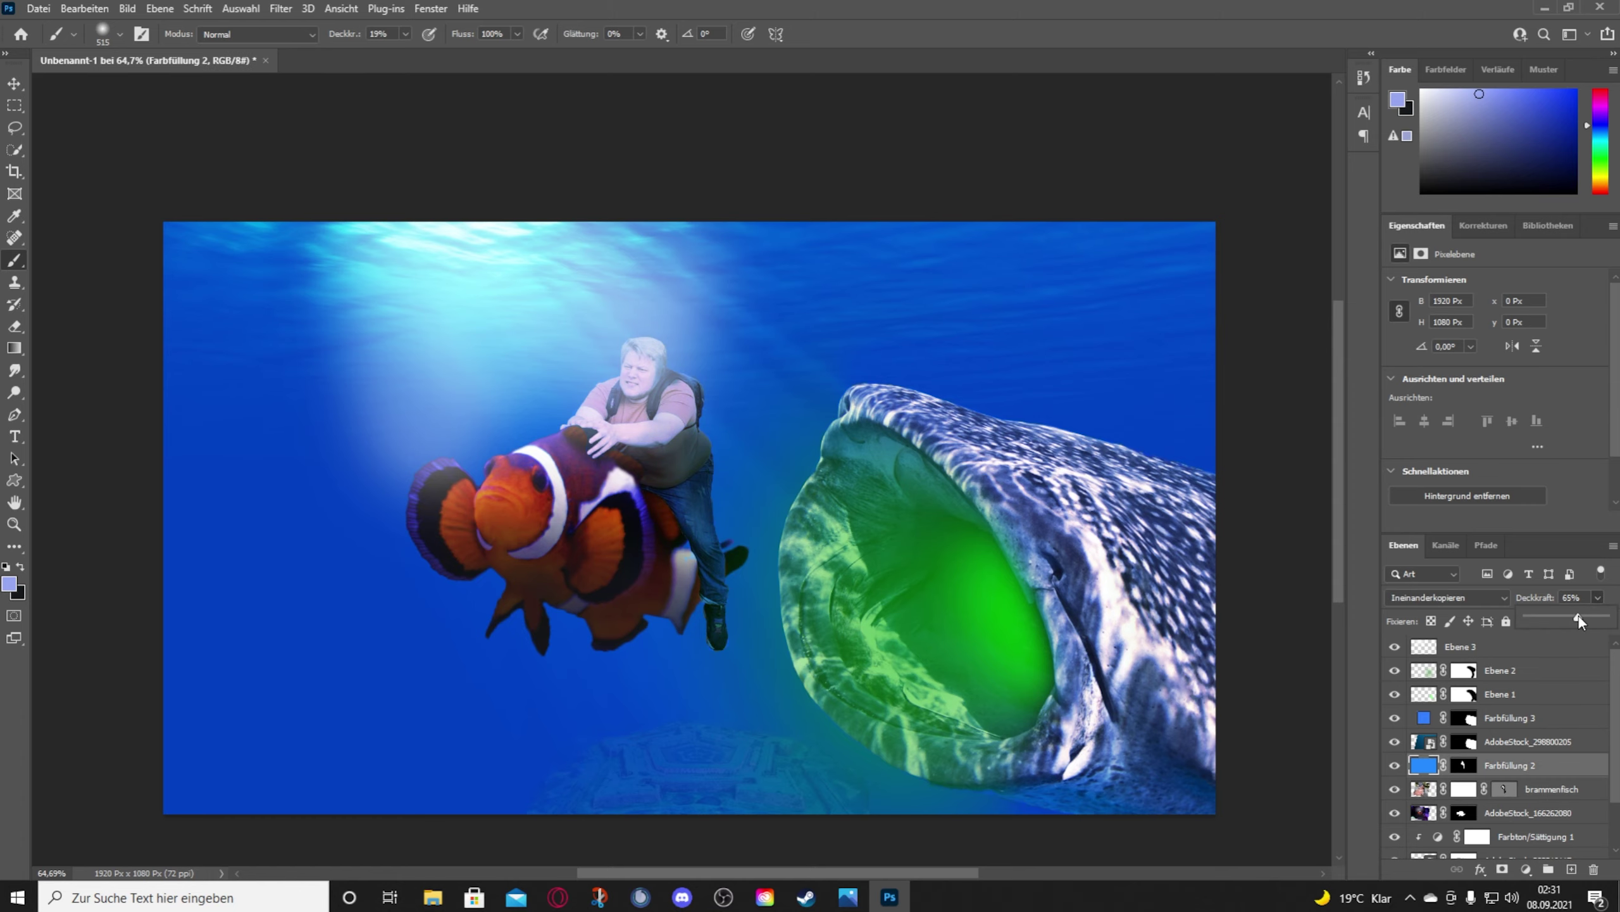
pyautogui.scroll(3, 752, 536)
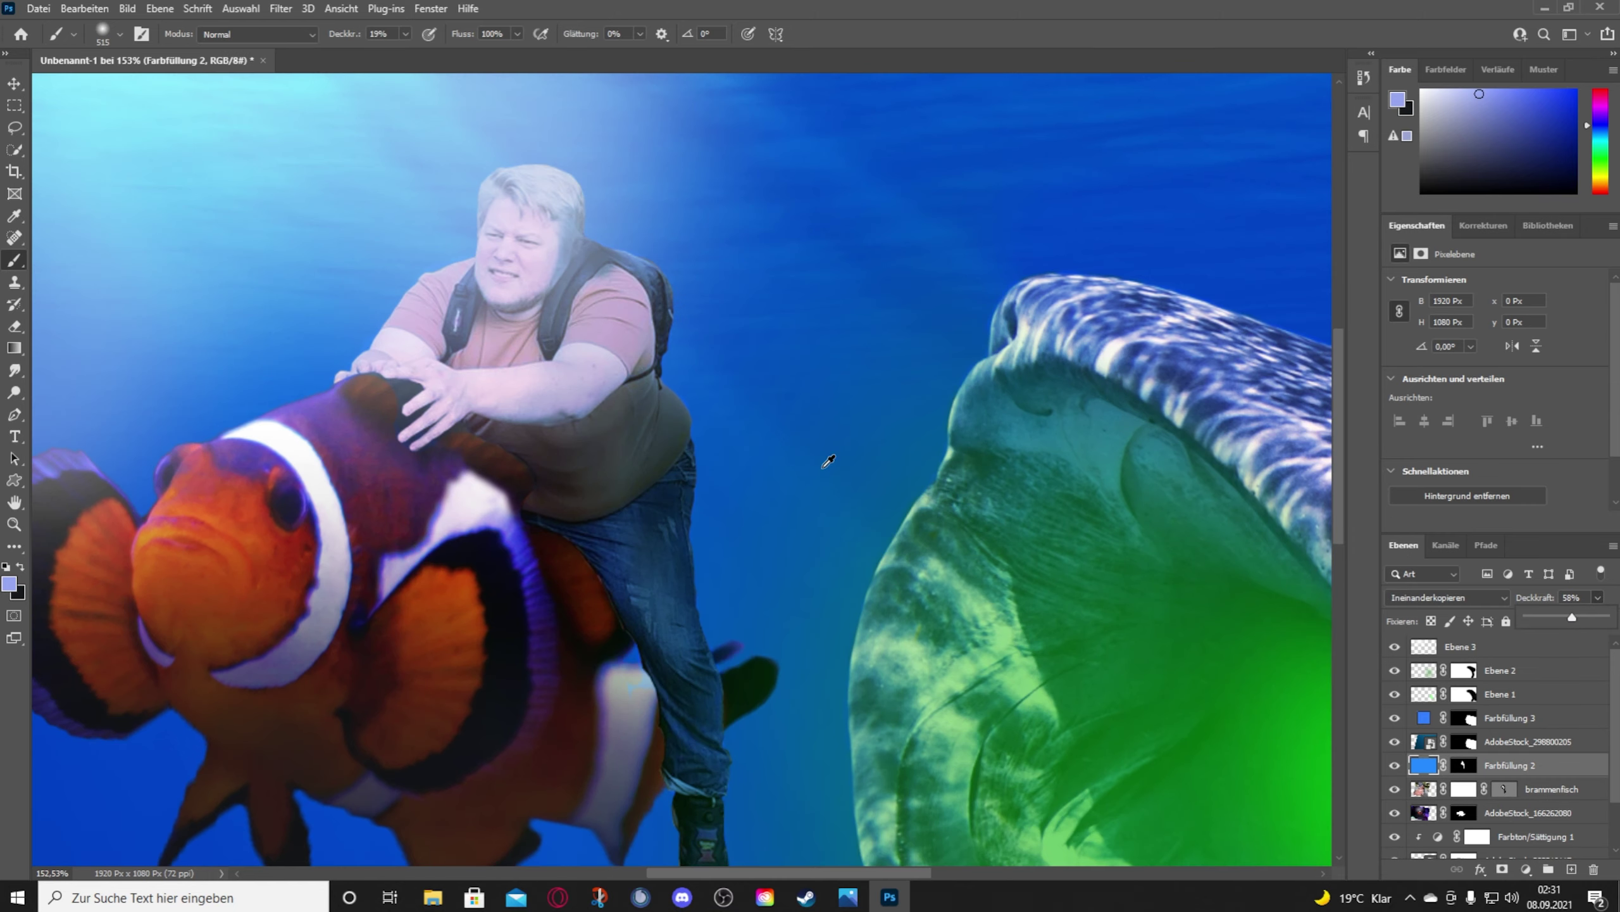
# Step: Sample the whale's green mouth colour and brush green spill onto the brammenfisch and whale layers
pyautogui.press('i')
pyautogui.press('Return')
pyautogui.hotkey('ctrl', '0')
pyautogui.press('b')
pyautogui.click(1550, 788)
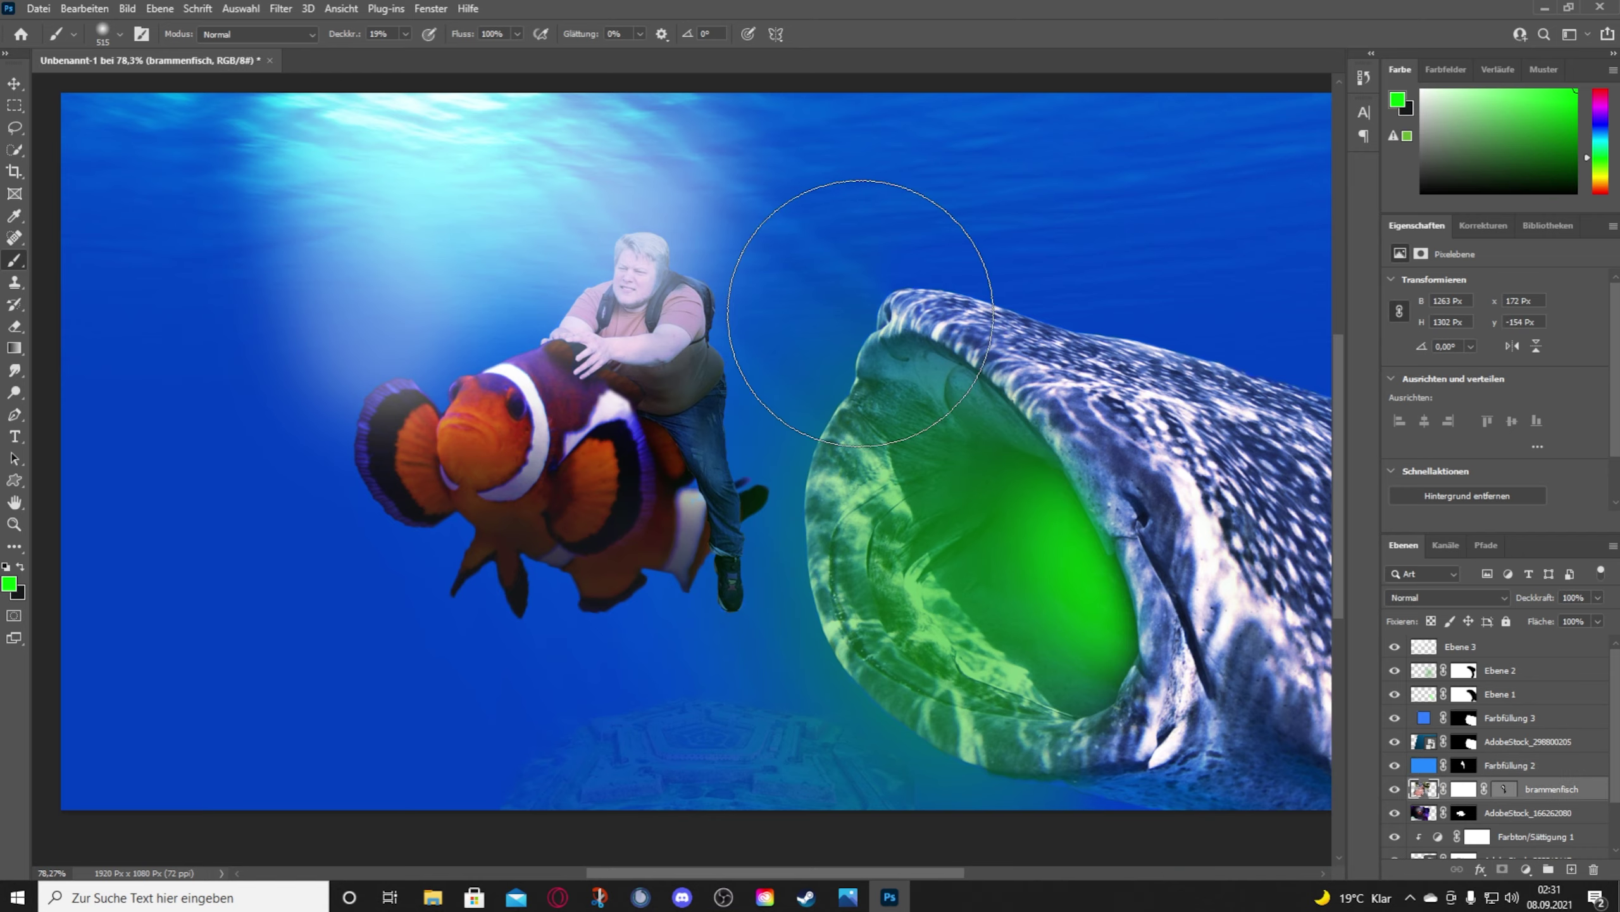
pyautogui.hotkey('alt', '[')
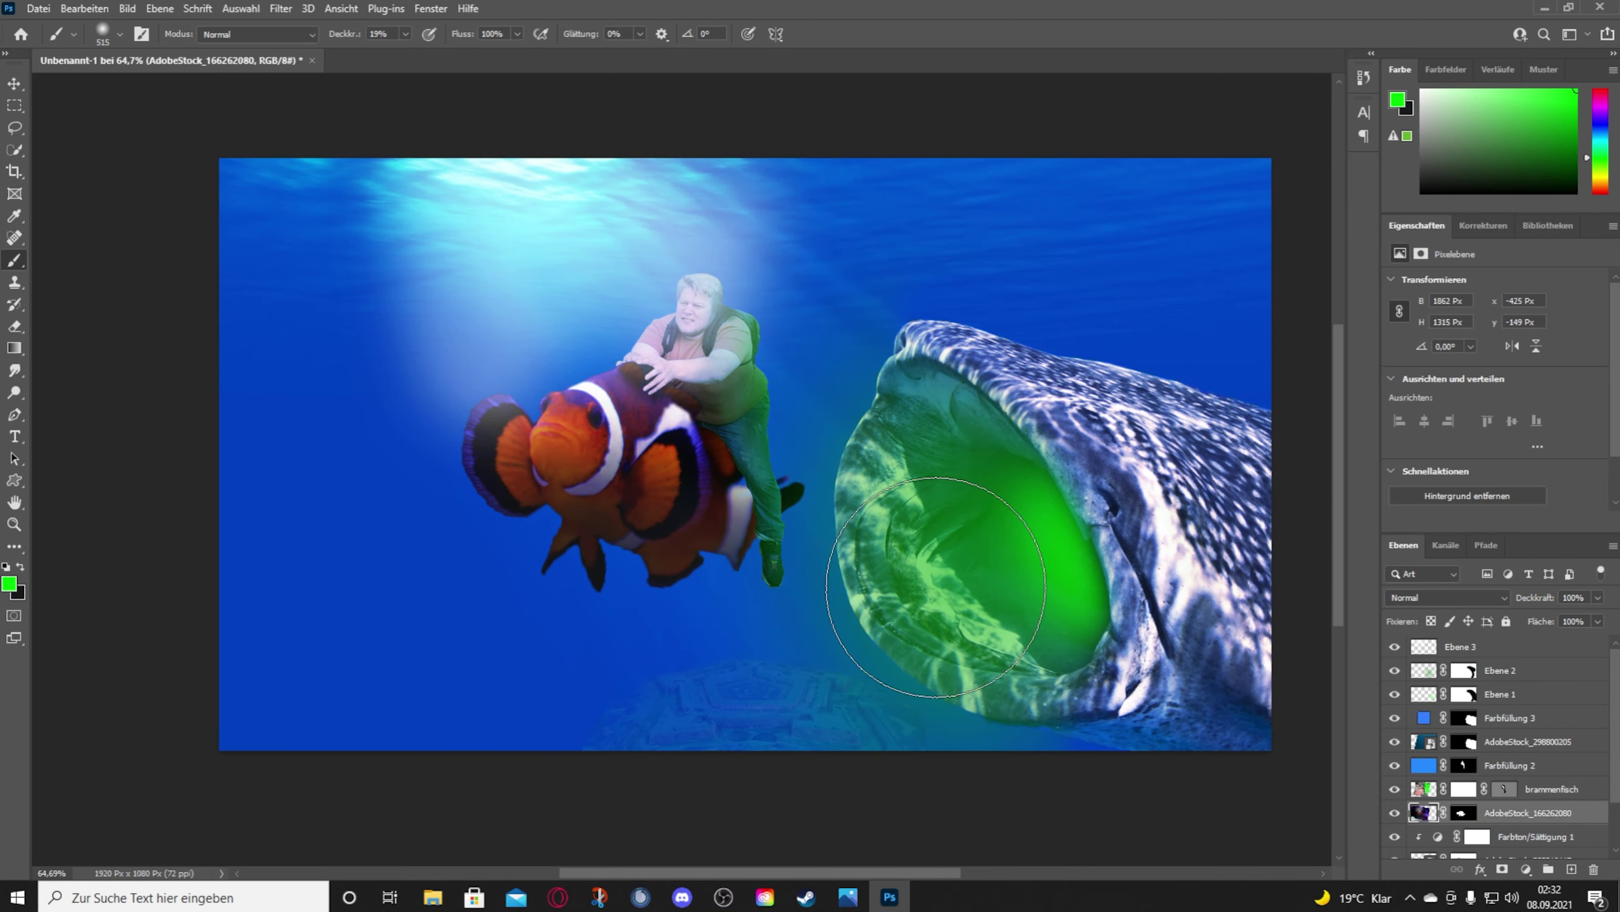
pyautogui.scroll(-3, 818, 443)
pyautogui.scroll(3, 970, 404)
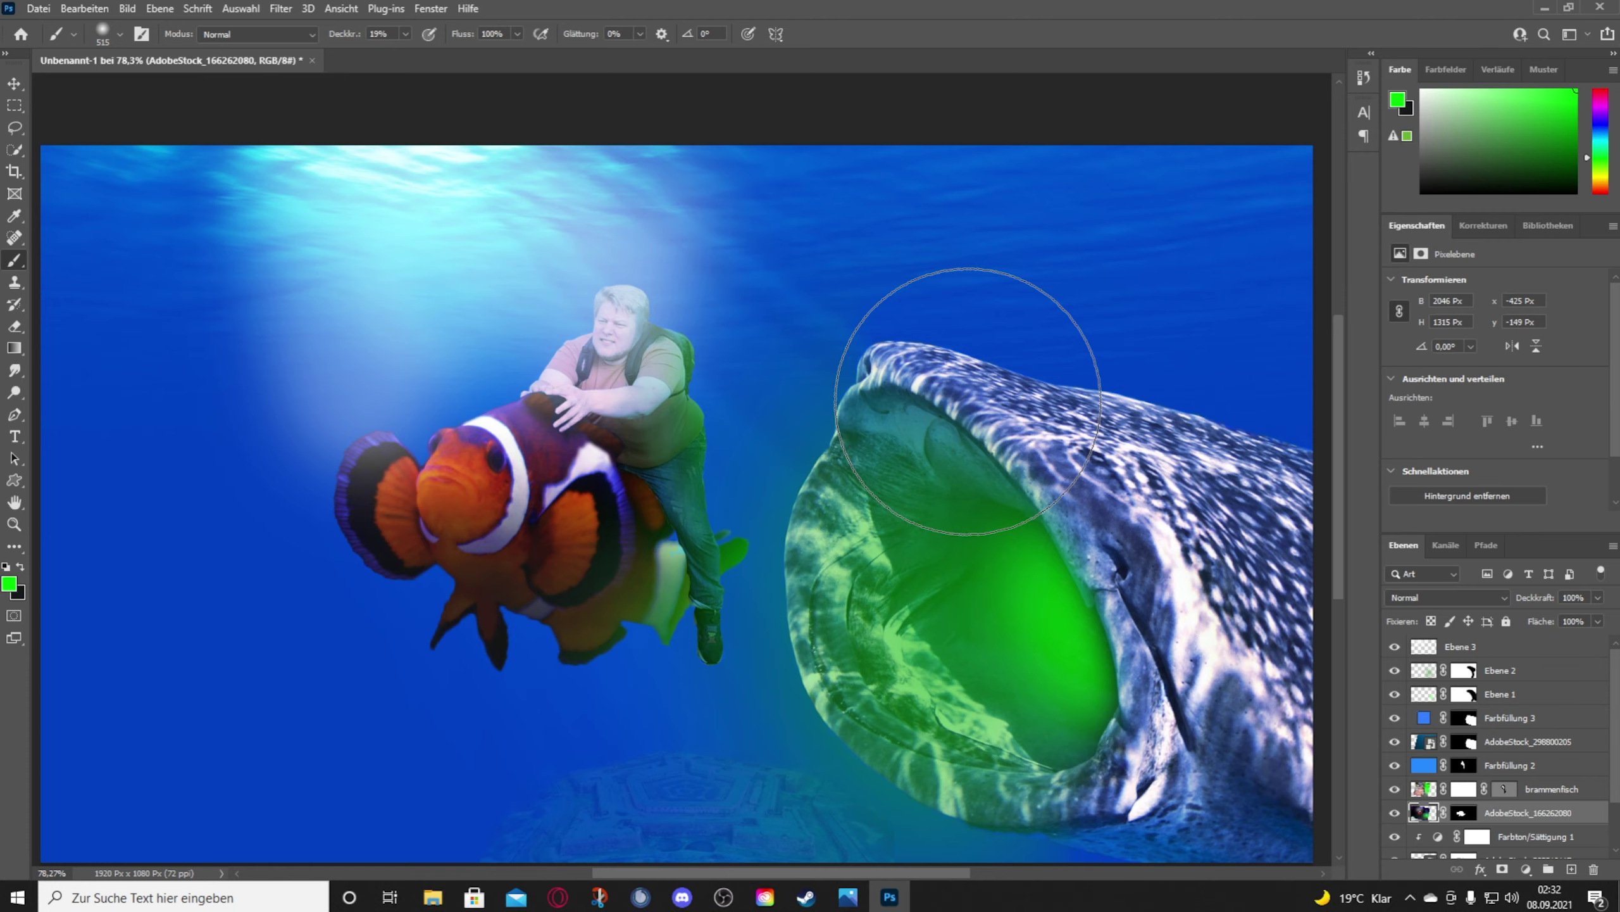
pyautogui.scroll(-3, 383, 453)
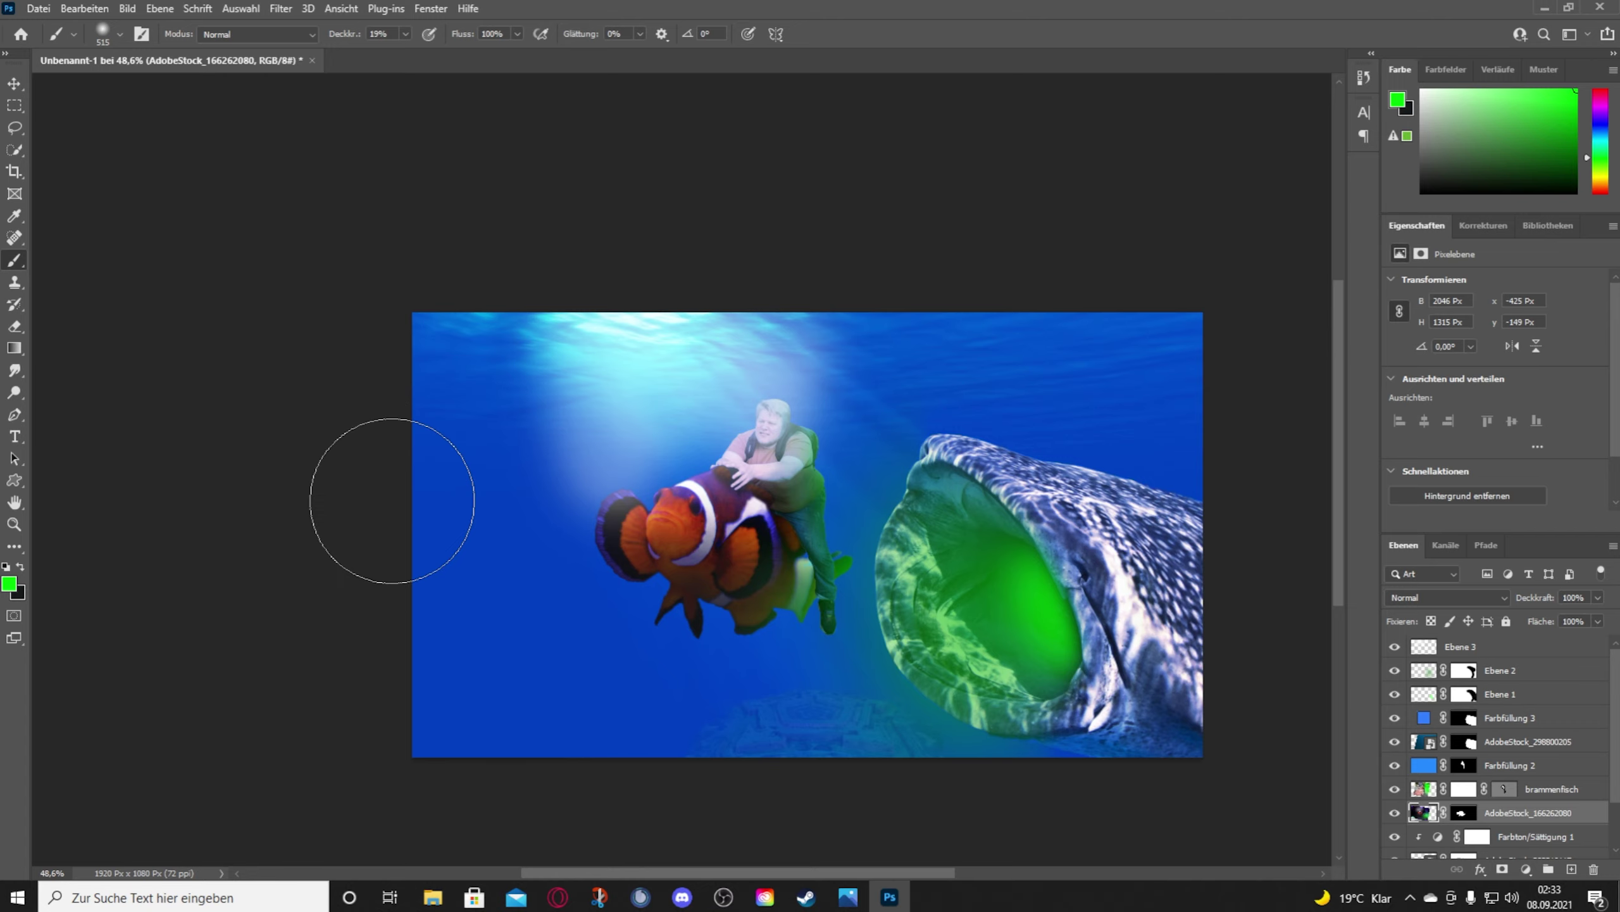
# Step: Save the composite as Unbenannt-1.psd
pyautogui.click(38, 8)
pyautogui.click(71, 195)
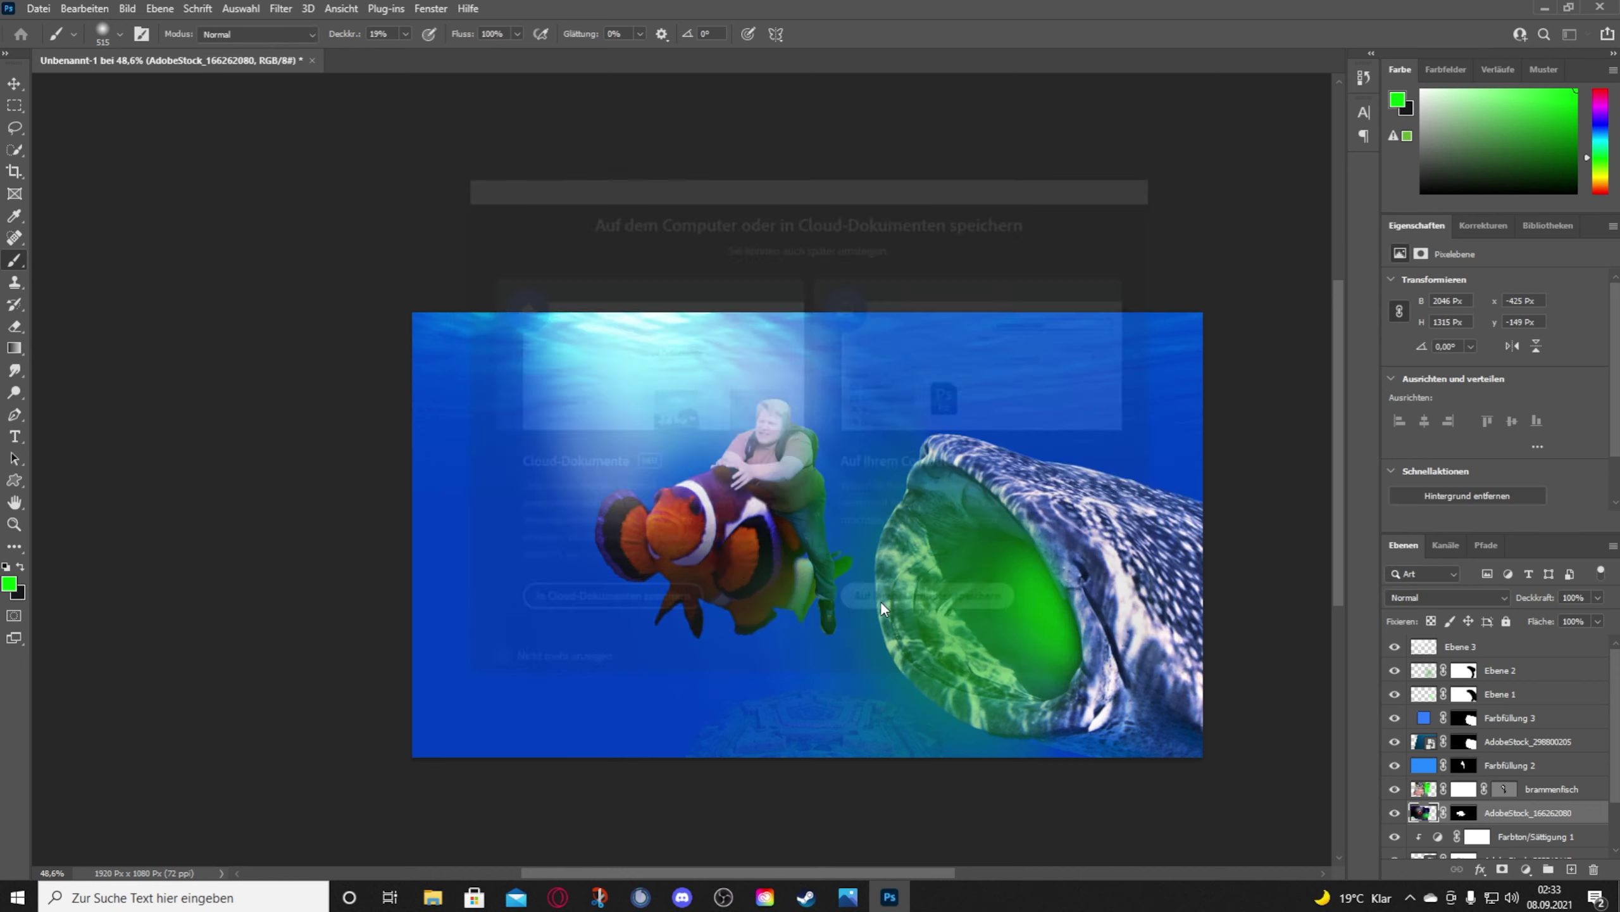
pyautogui.click(664, 485)
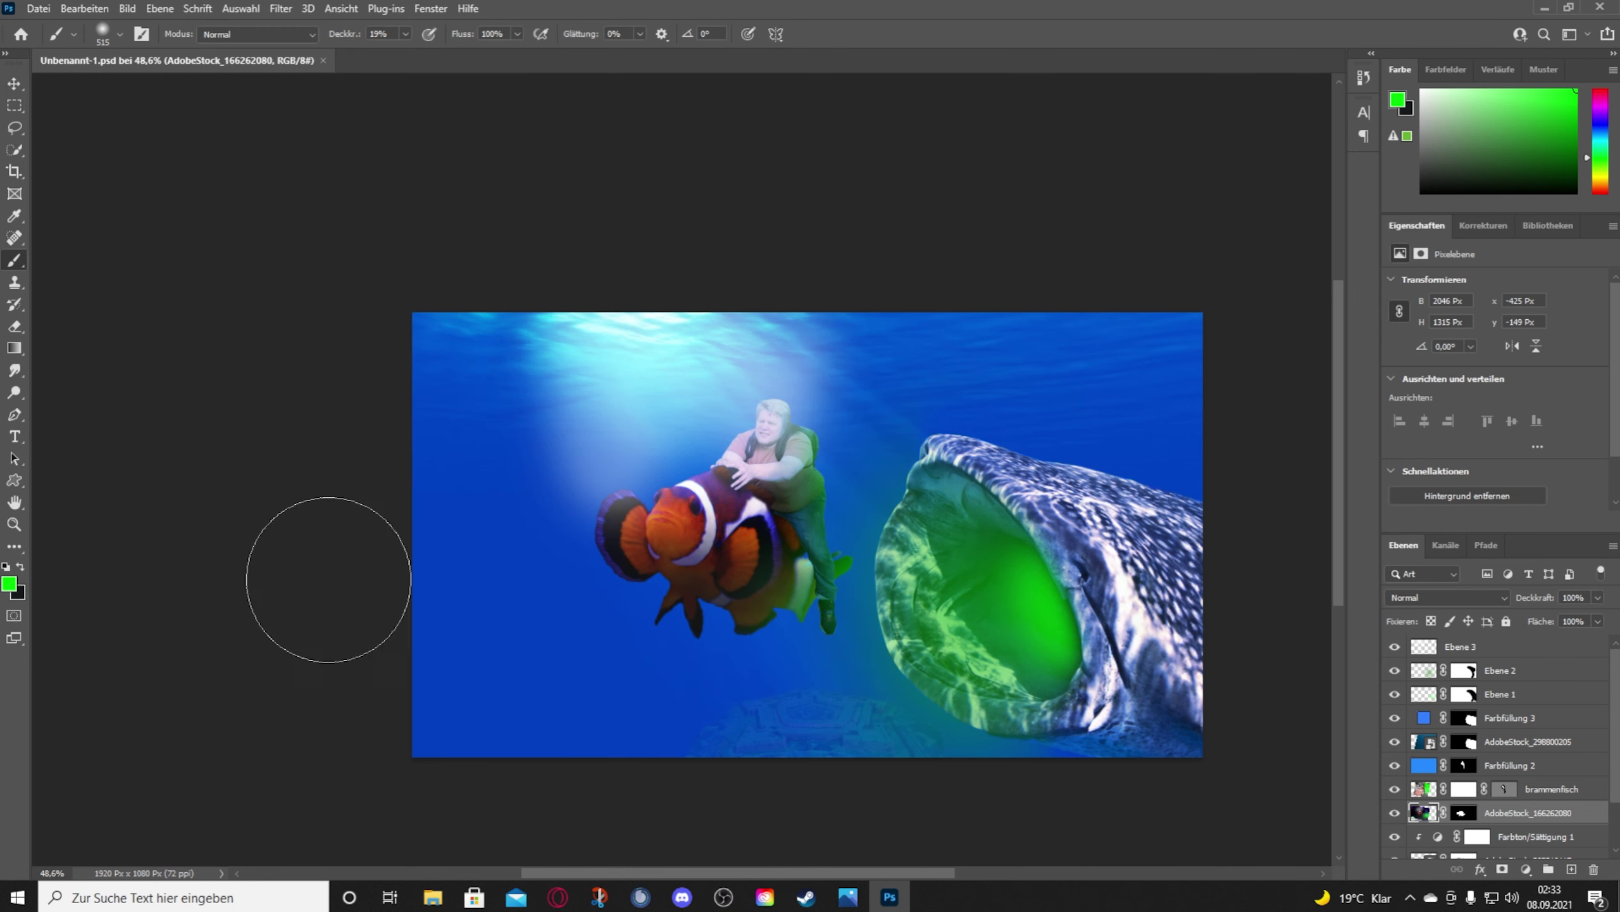
# Step: Add a new empty layer on top and hide the light rays on Ebene 3
pyautogui.hotkey('ctrl', 'shift', 'alt', 'n')
pyautogui.click(1395, 669)
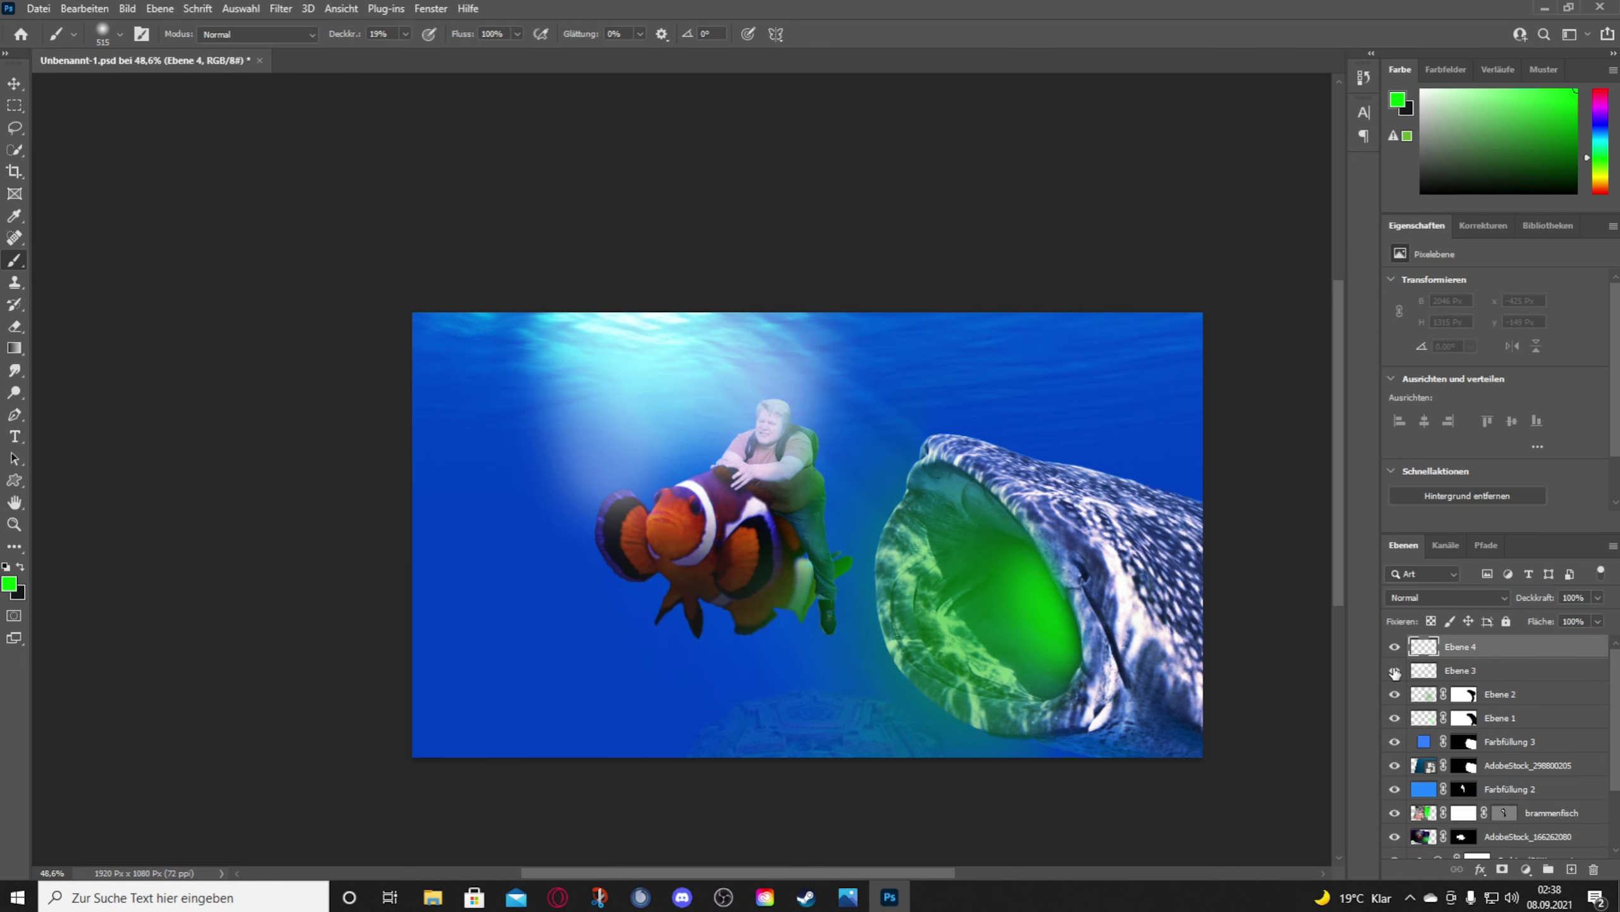
pyautogui.click(1395, 670)
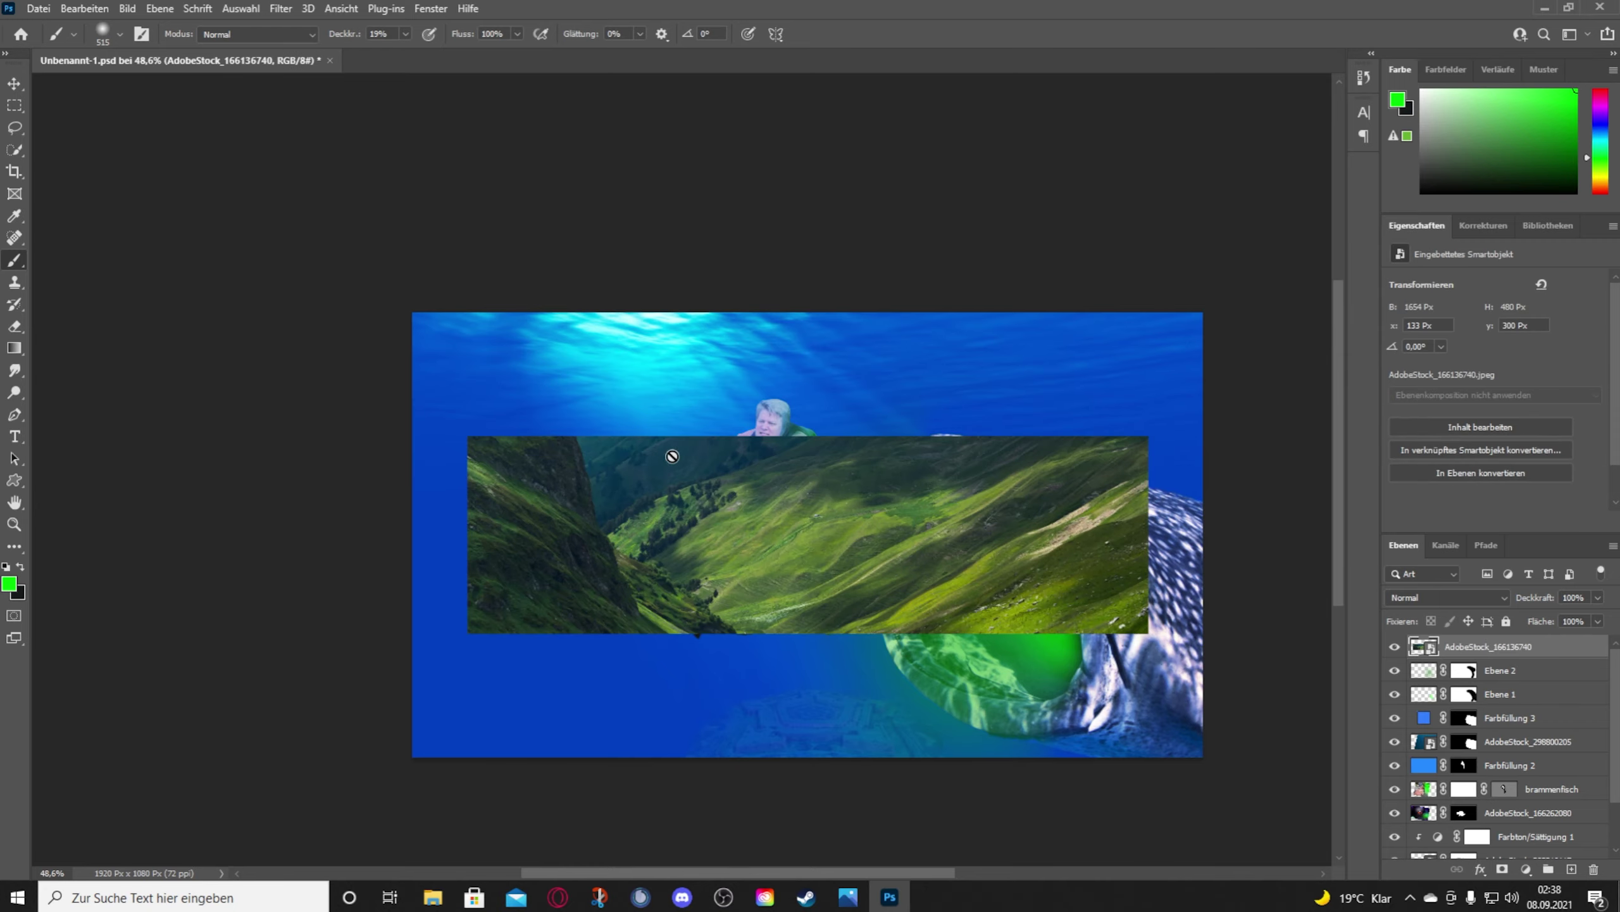
# Step: Scale and move the placed hillside photo so it covers the canvas
pyautogui.hotkey('ctrl', 't')
pyautogui.moveTo(690, 469); pyautogui.dragTo(519, 494)
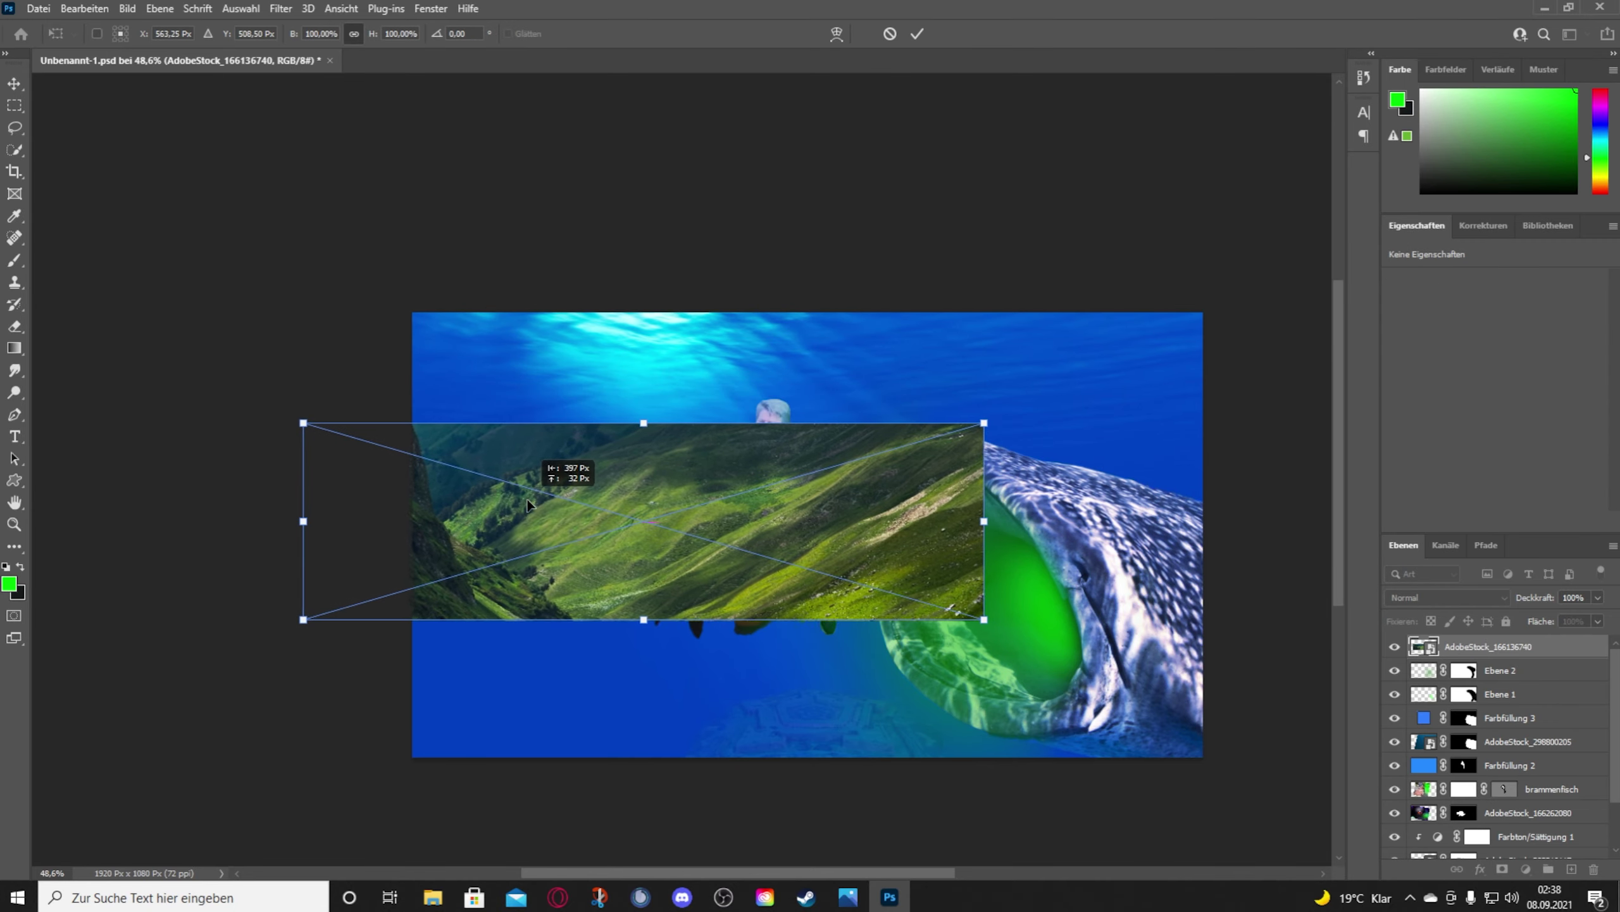
pyautogui.moveTo(984, 622)
pyautogui.mouseDown()
pyautogui.moveTo(1229, 696)
pyautogui.moveTo(758, 635)
pyautogui.mouseUp()
pyautogui.hscroll(5, 759, 636)
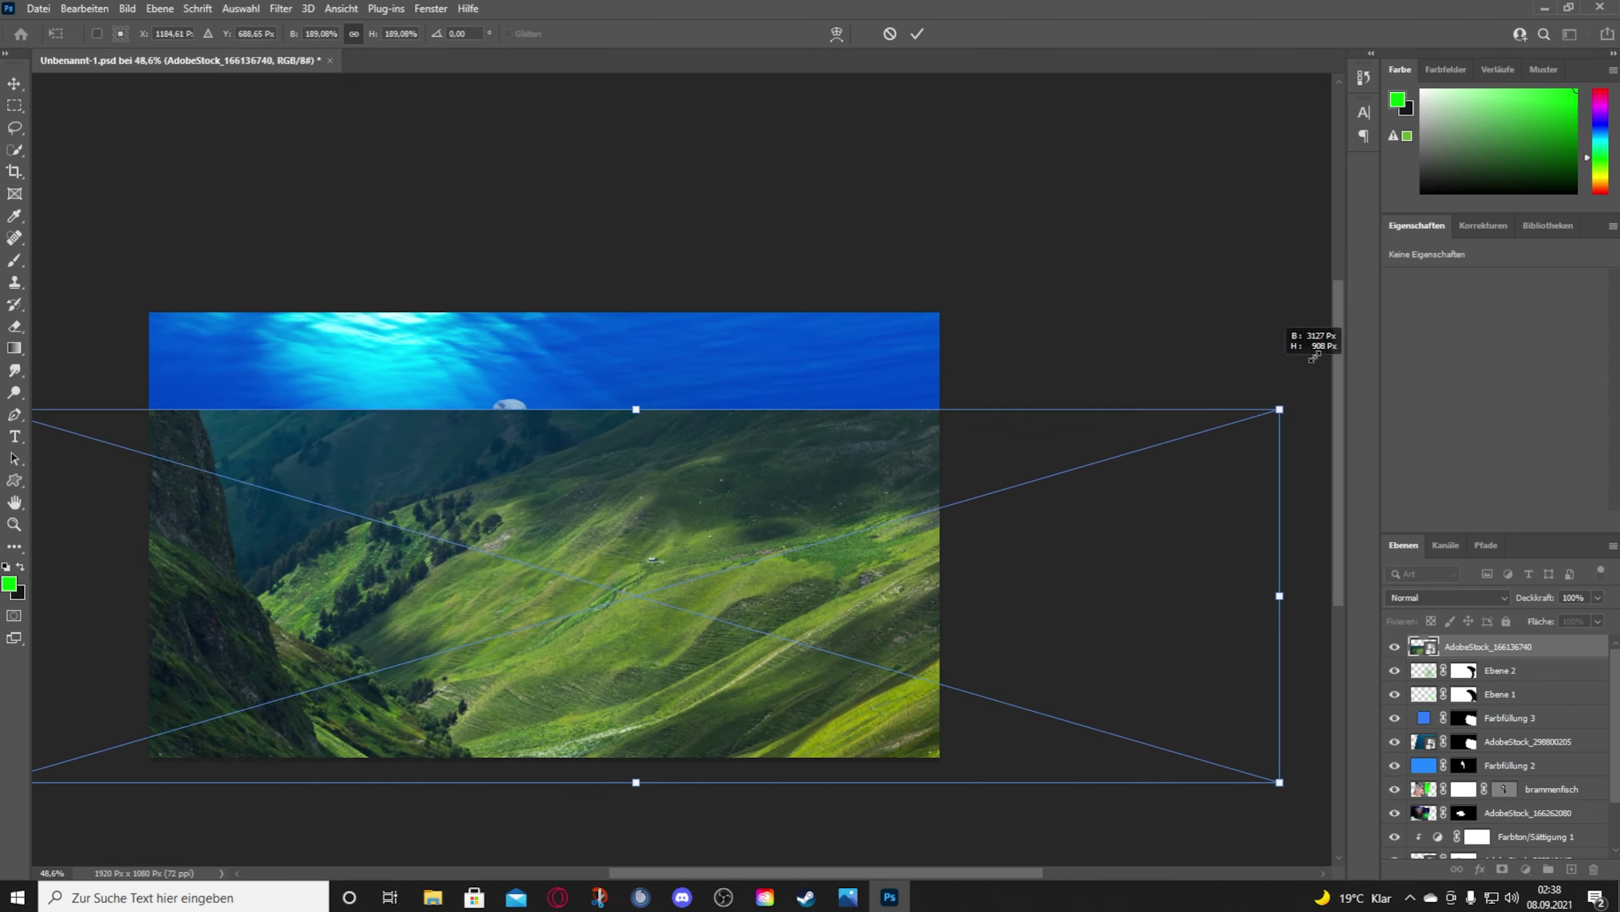
pyautogui.moveTo(853, 465); pyautogui.dragTo(953, 482)
pyautogui.moveTo(1286, 372); pyautogui.dragTo(1291, 242)
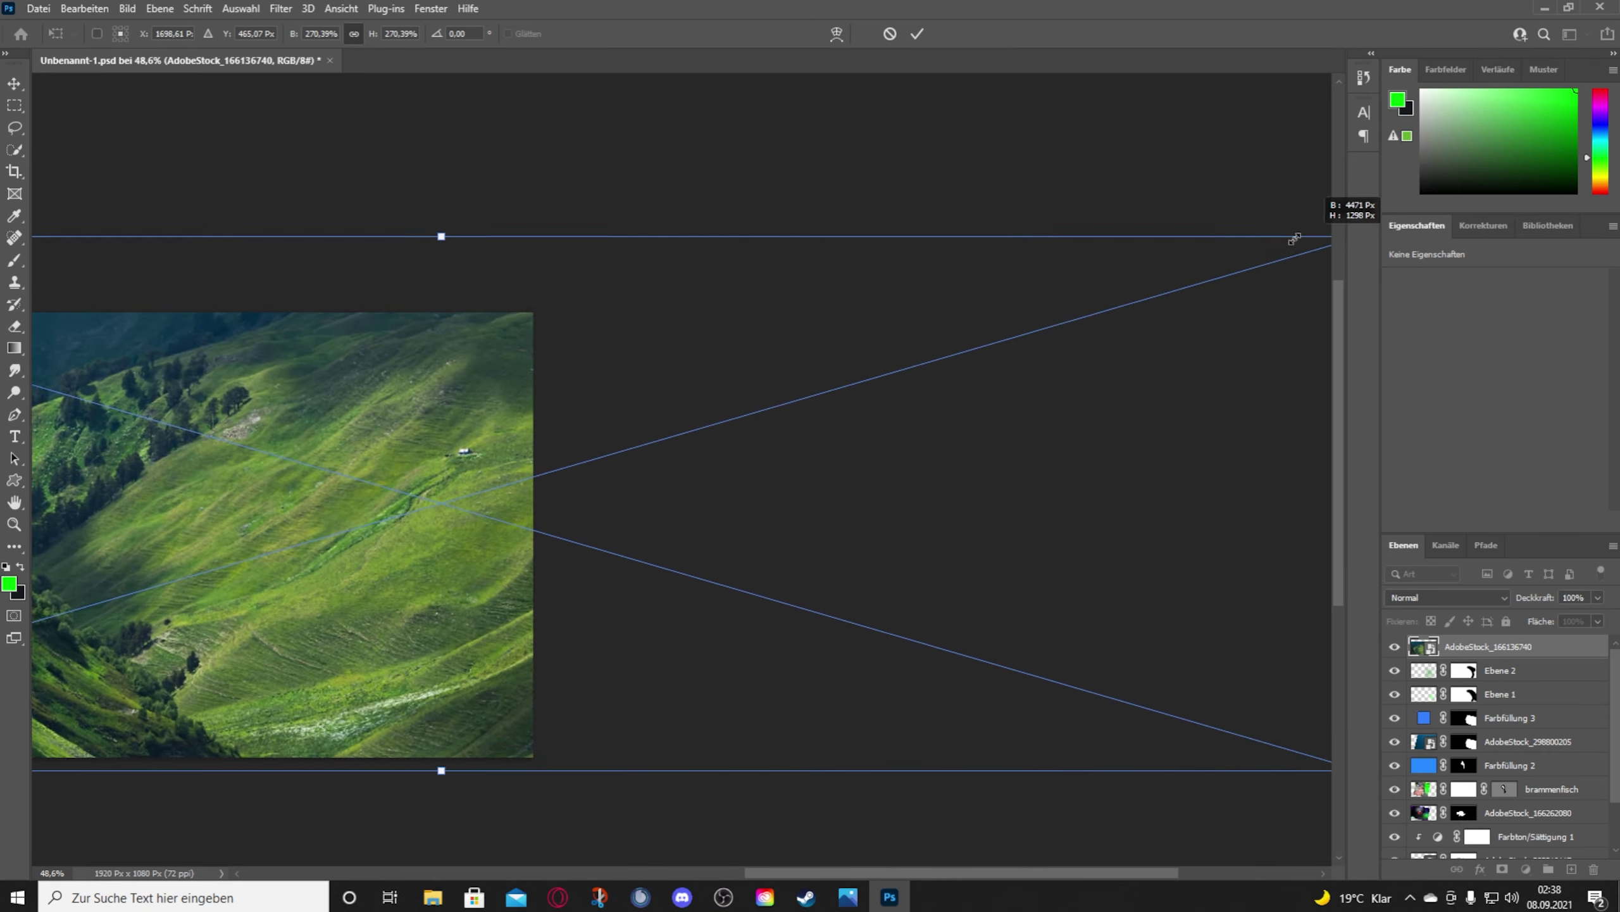
pyautogui.hscroll(-10, 744, 620)
pyautogui.moveTo(745, 620); pyautogui.dragTo(663, 610)
pyautogui.press('Return')
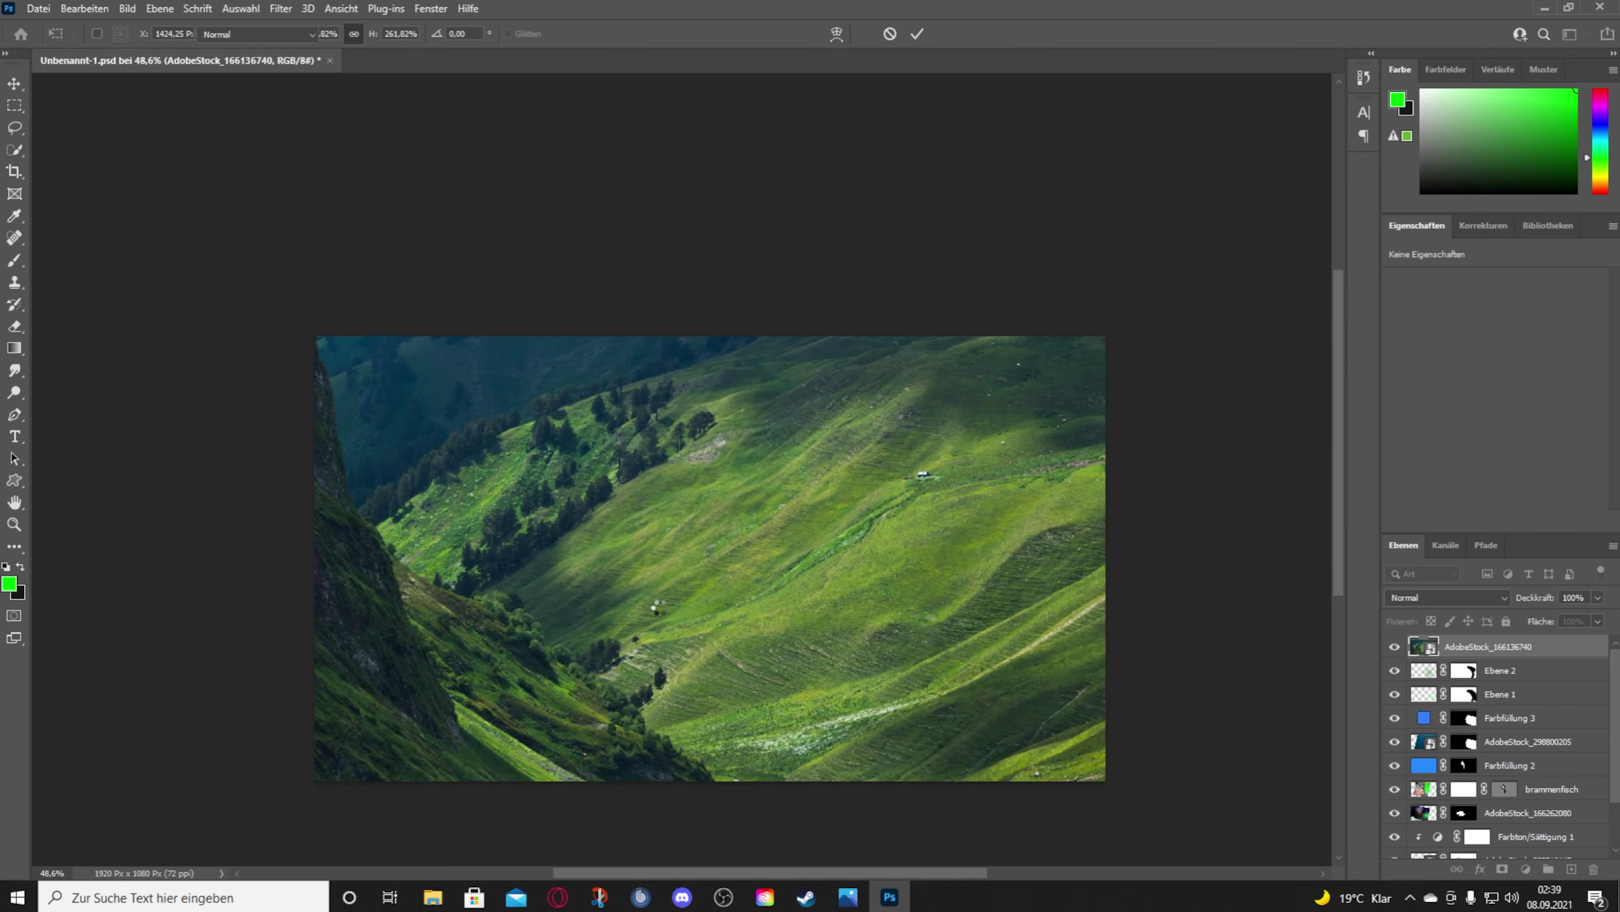
# Step: Give the hillside photo an inverted black layer mask, brush at 100% strength
pyautogui.click(1503, 868)
pyautogui.press('d')
pyautogui.press('b')
pyautogui.hotkey('ctrl', 'i')
pyautogui.press('0')
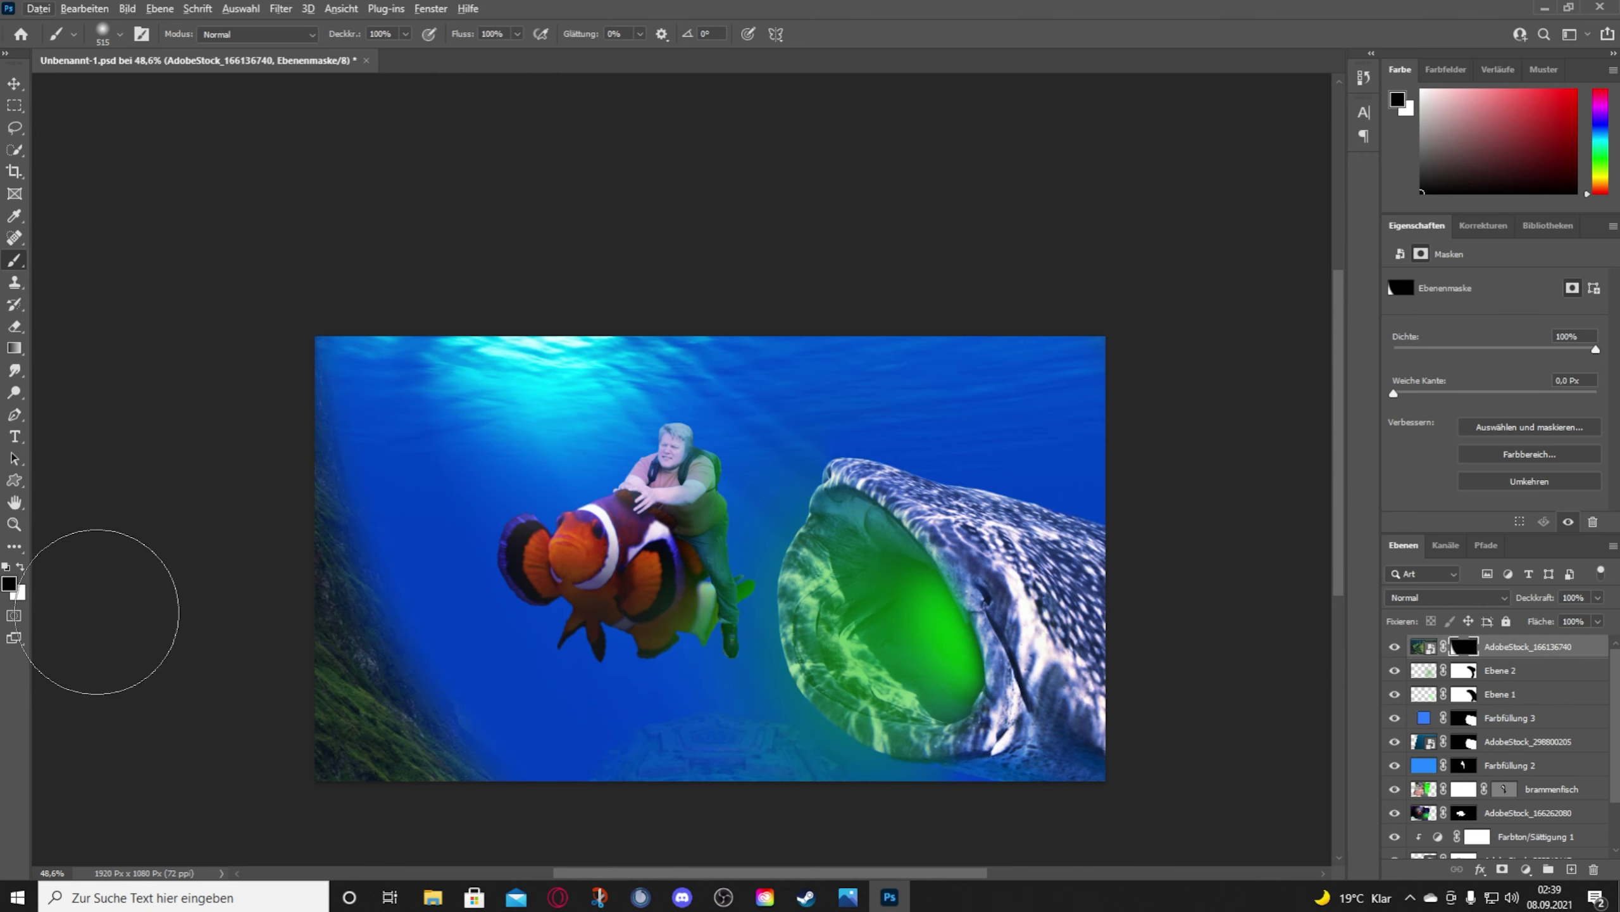
# Step: Paint white along the lower left to reveal the slope and set Abdunkeln blending
pyautogui.press('x')
pyautogui.press('[')
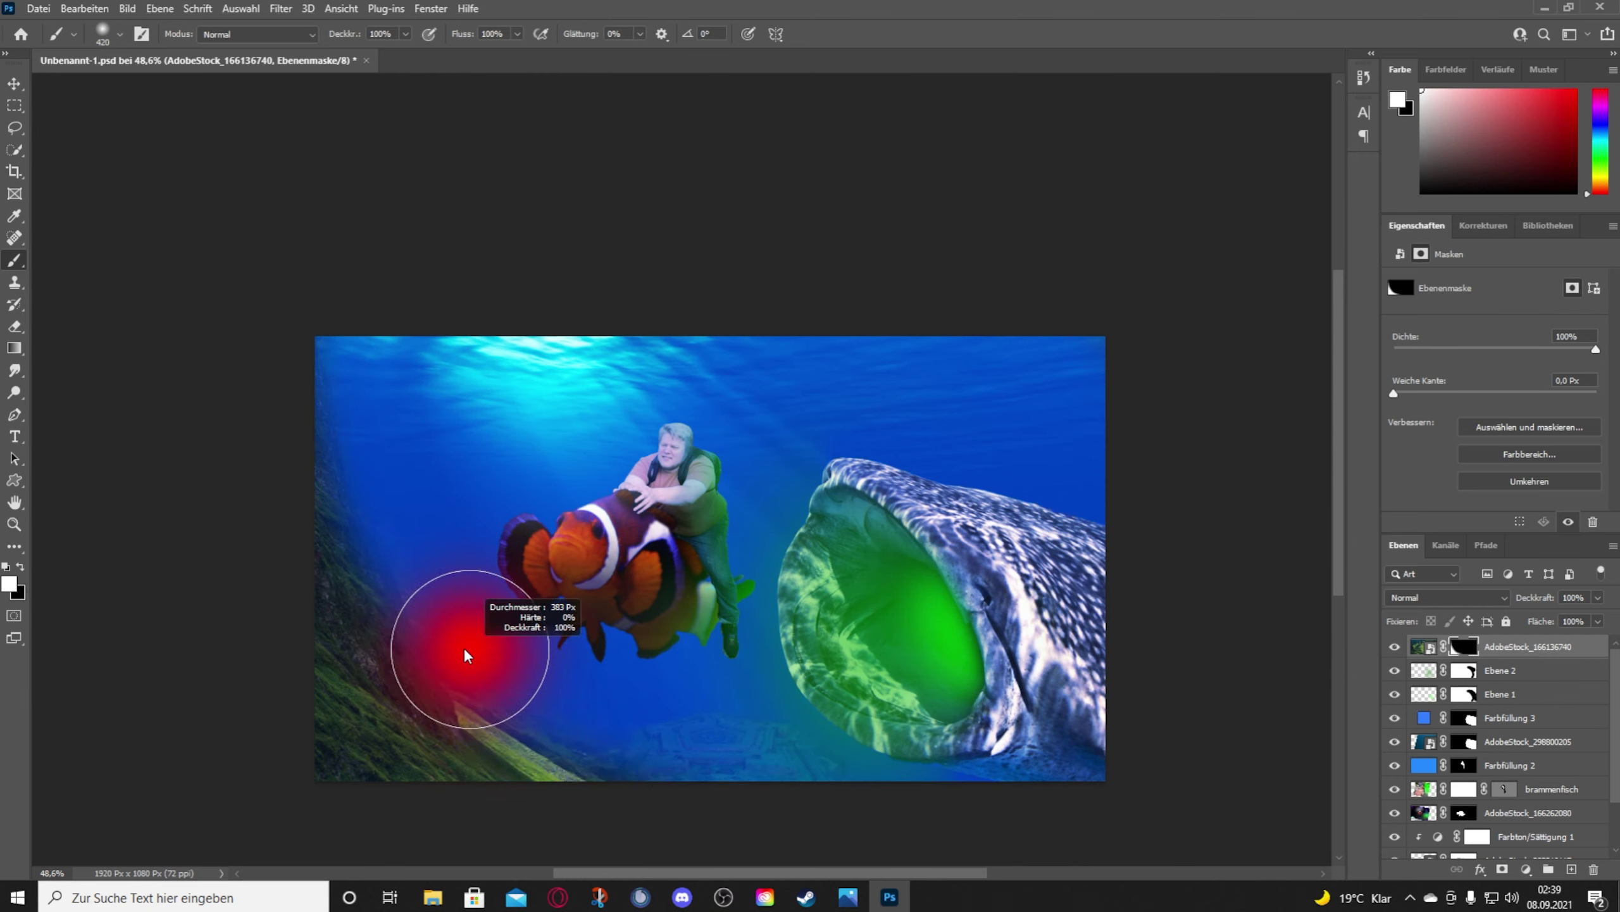
pyautogui.click(1447, 597)
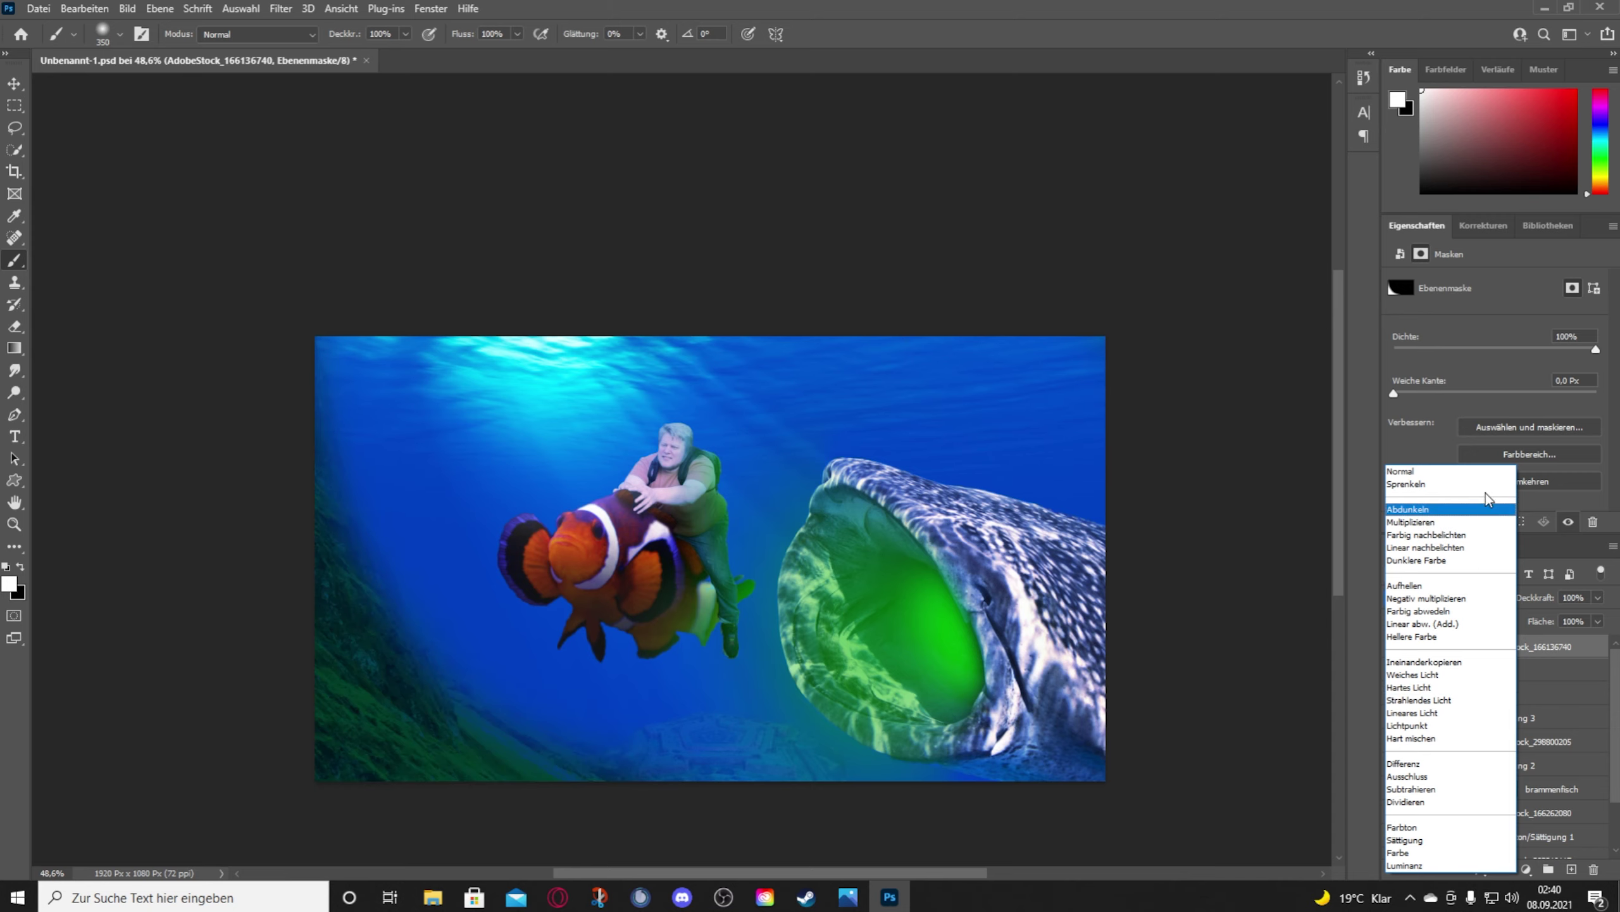
pyautogui.click(1493, 511)
# Step: Refine the hillside mask with black at 61% brush opacity
pyautogui.press('x')
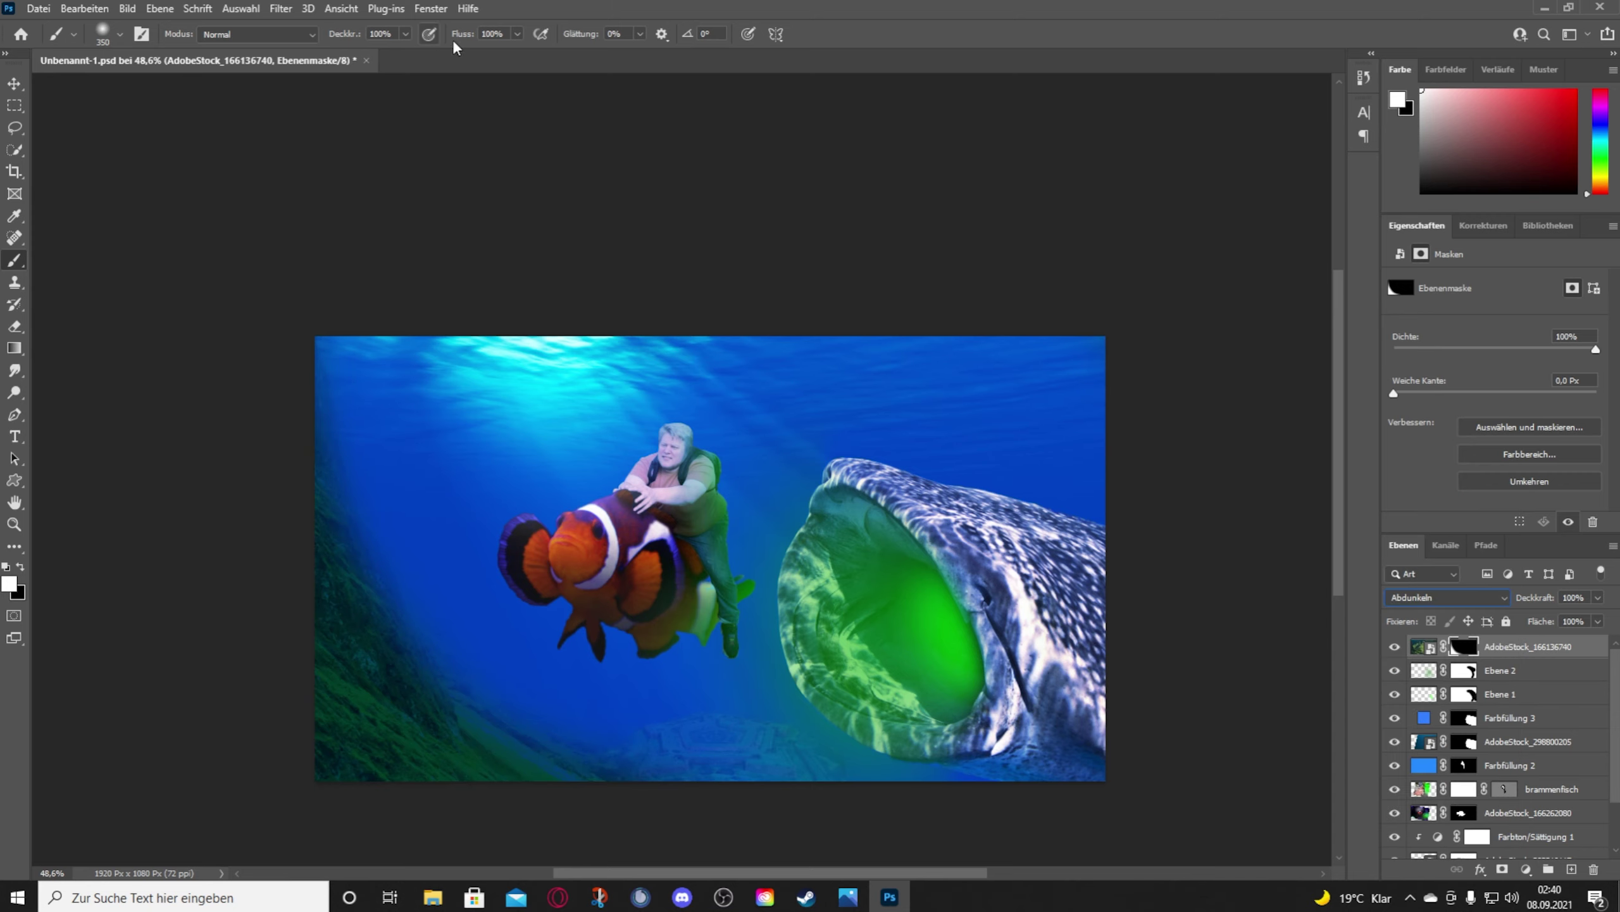
pyautogui.press('6')
pyautogui.press('1')
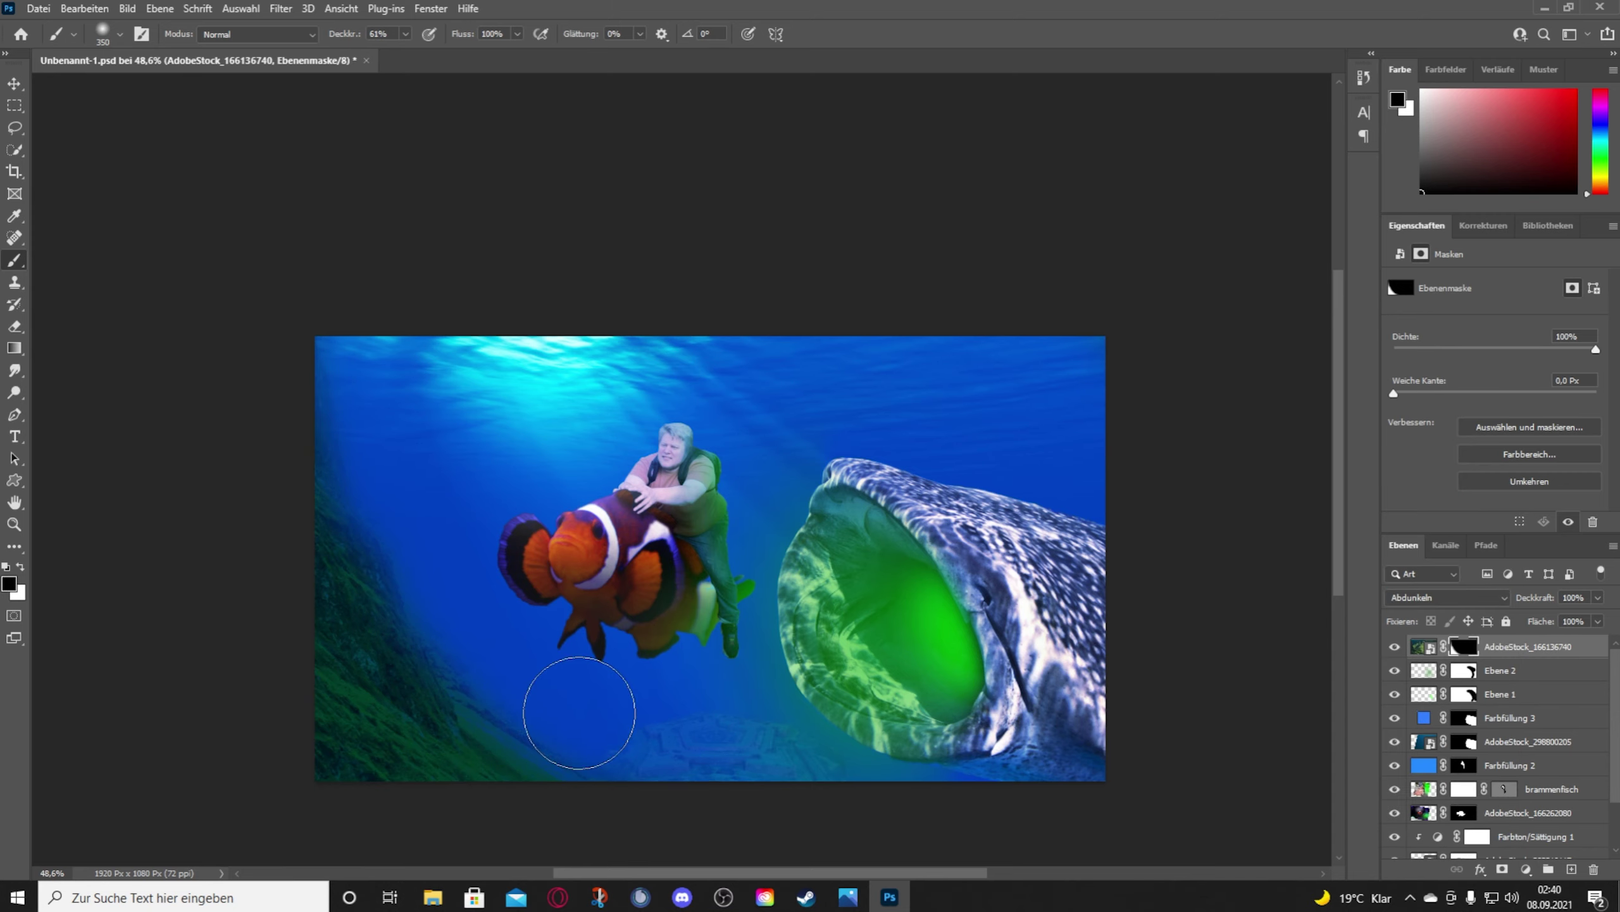
pyautogui.press('x')
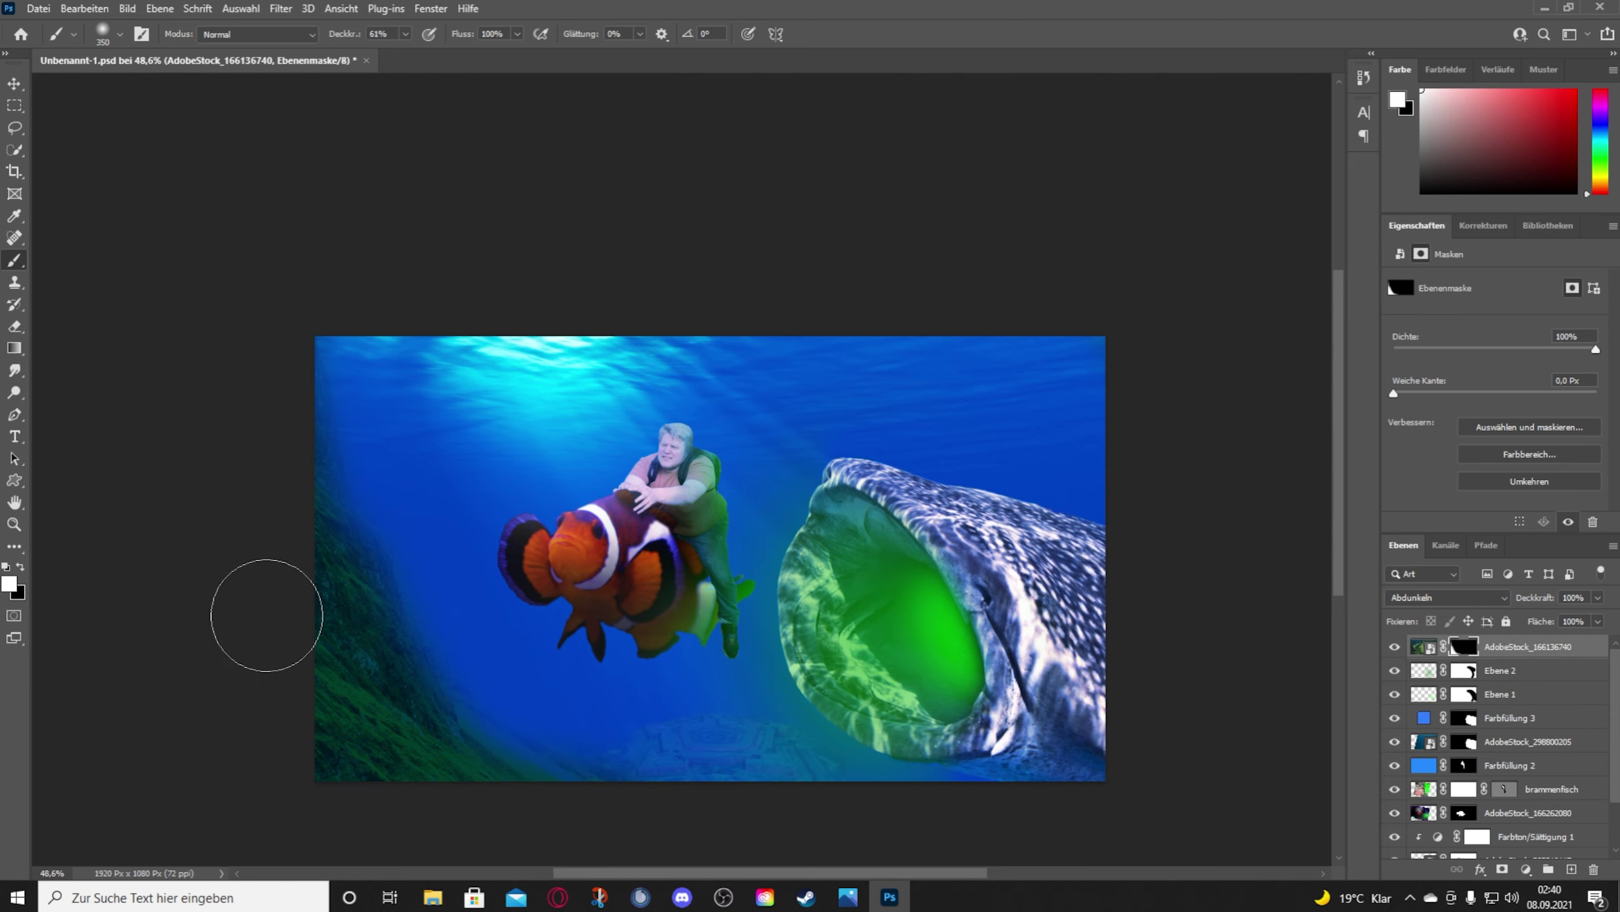
# Step: Paint black on the AdobeStock_383310117 mask, then return to Ebene 3 with green as colour
pyautogui.scroll(-1, 1507, 787)
pyautogui.click(1422, 802)
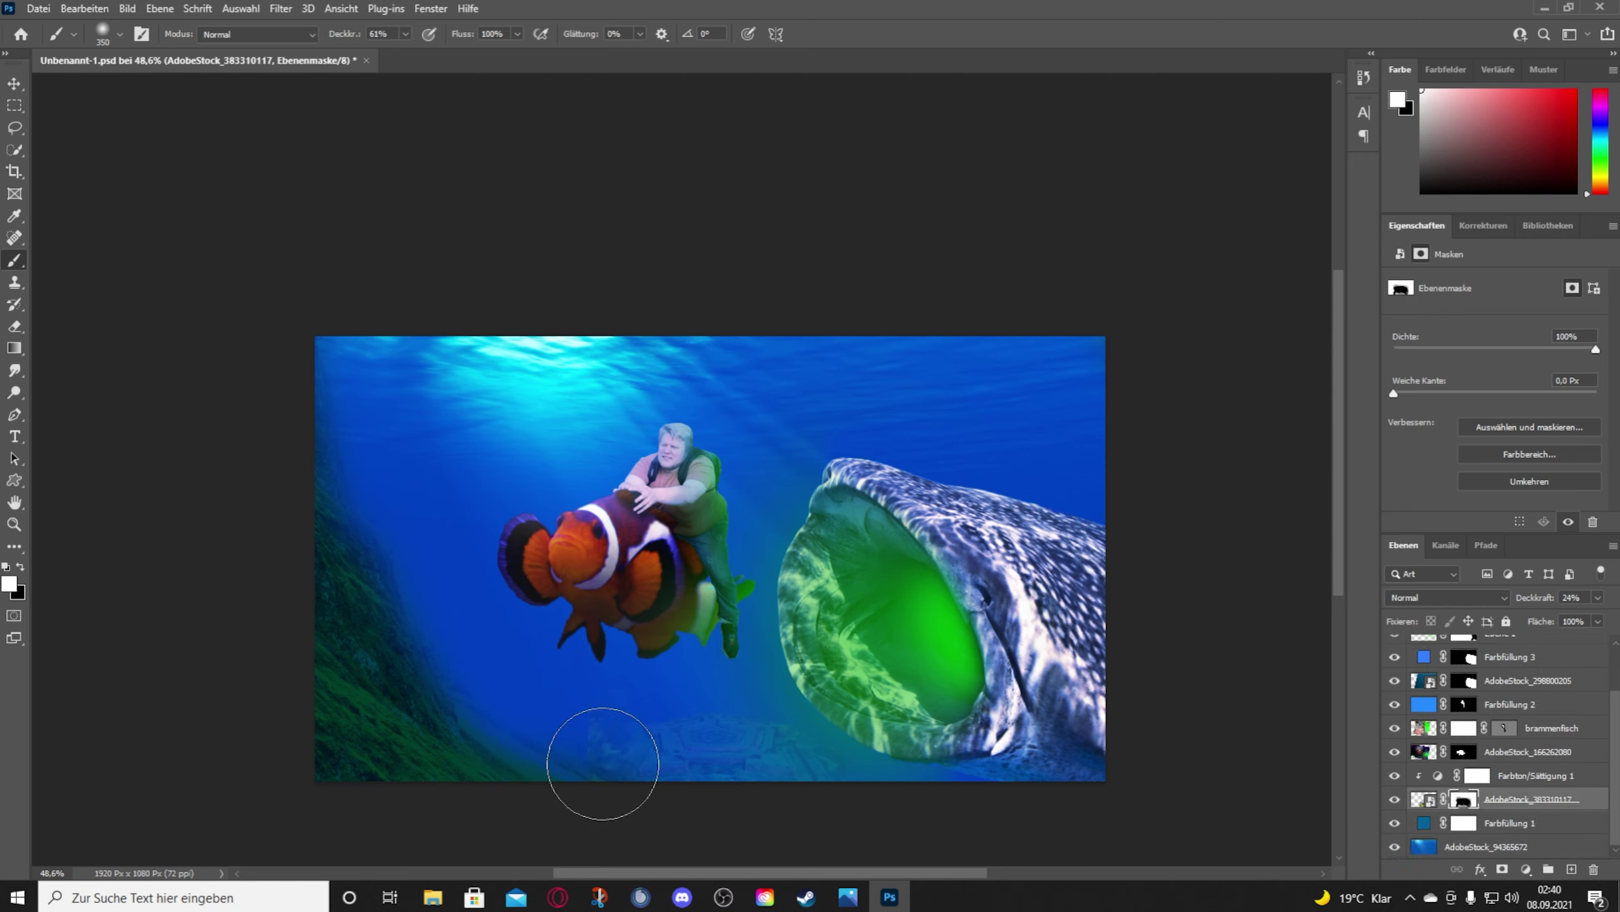
pyautogui.press('x')
pyautogui.scroll(1, 1551, 684)
pyautogui.click(1525, 646)
pyautogui.click(1571, 869)
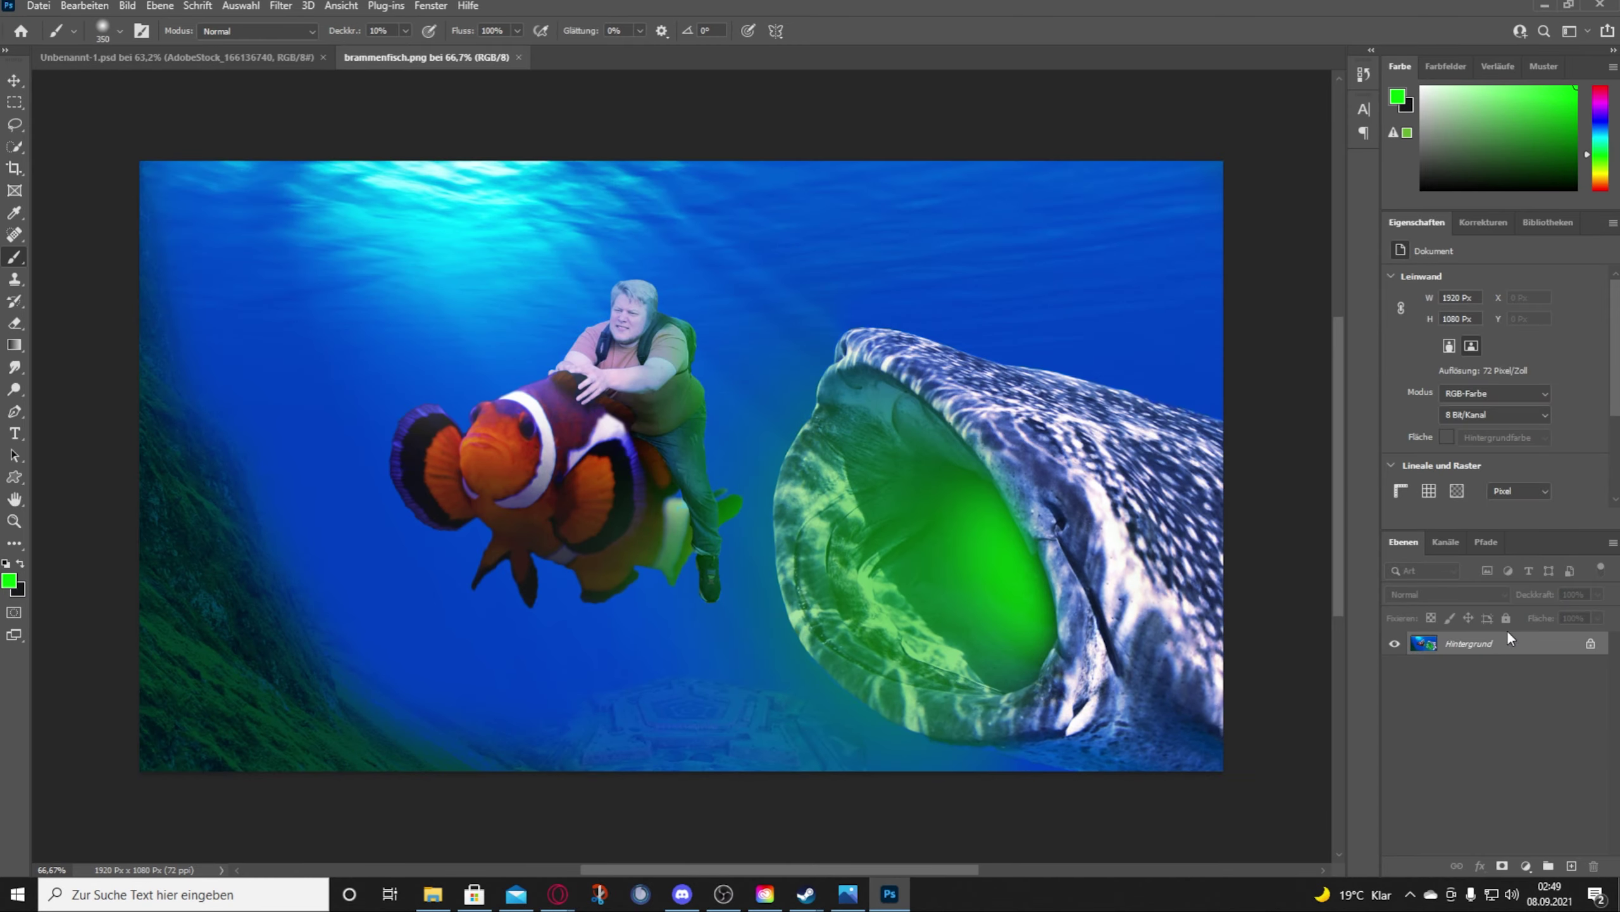
# Step: Camera Raw grade: exposure +0.45, contrast +24, shadows -72, texture -77, dehaze +12
pyautogui.click(326, 8)
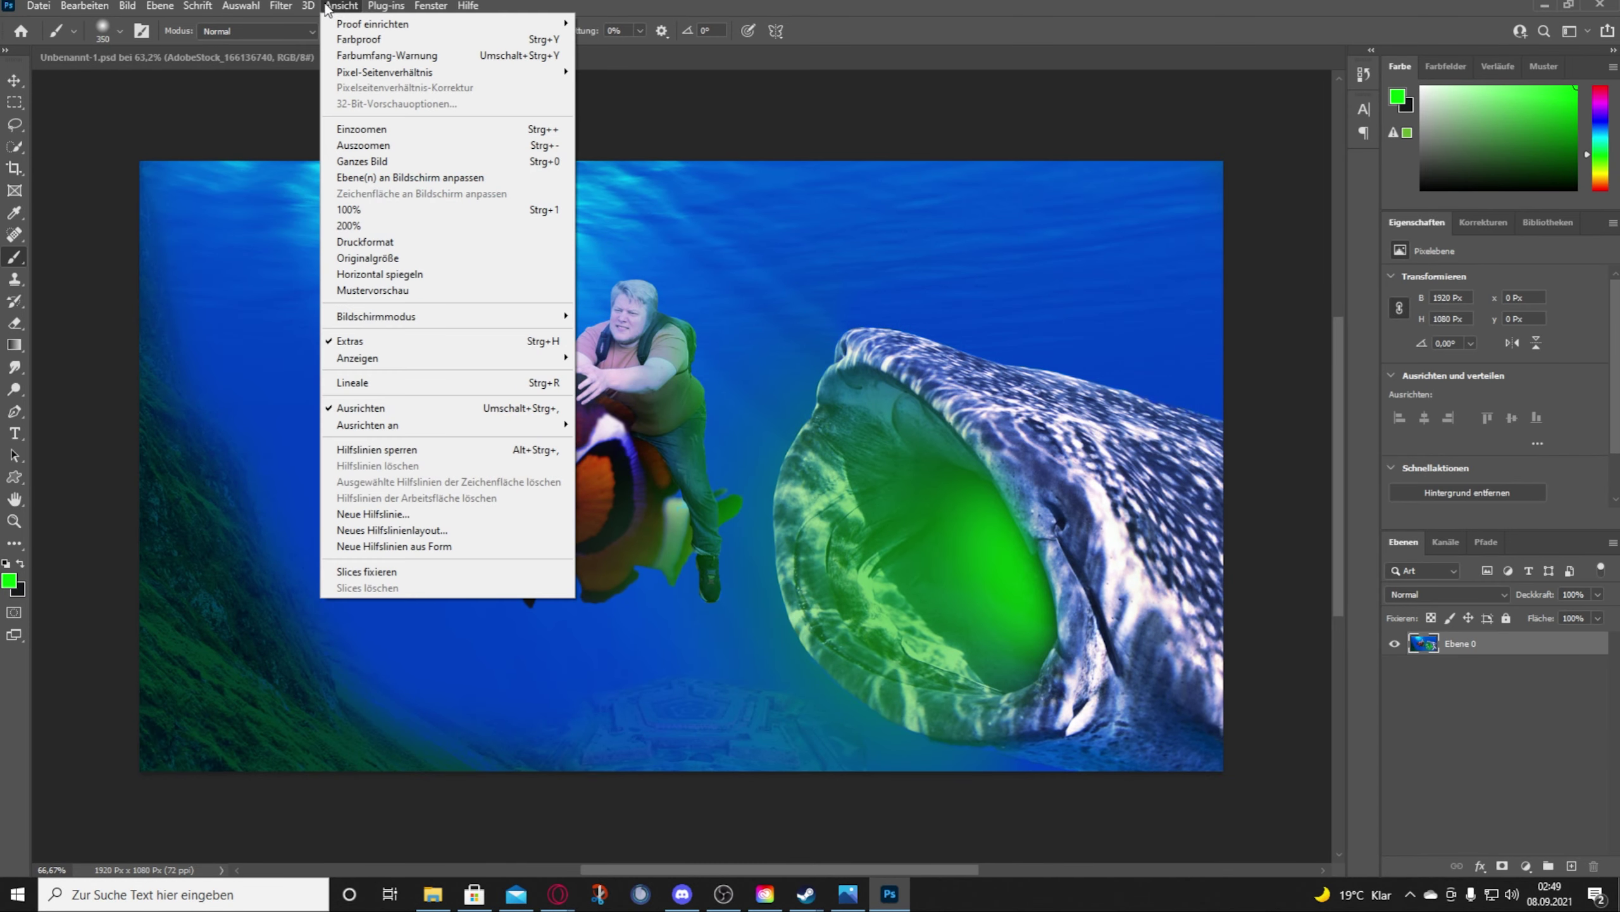
pyautogui.click(339, 116)
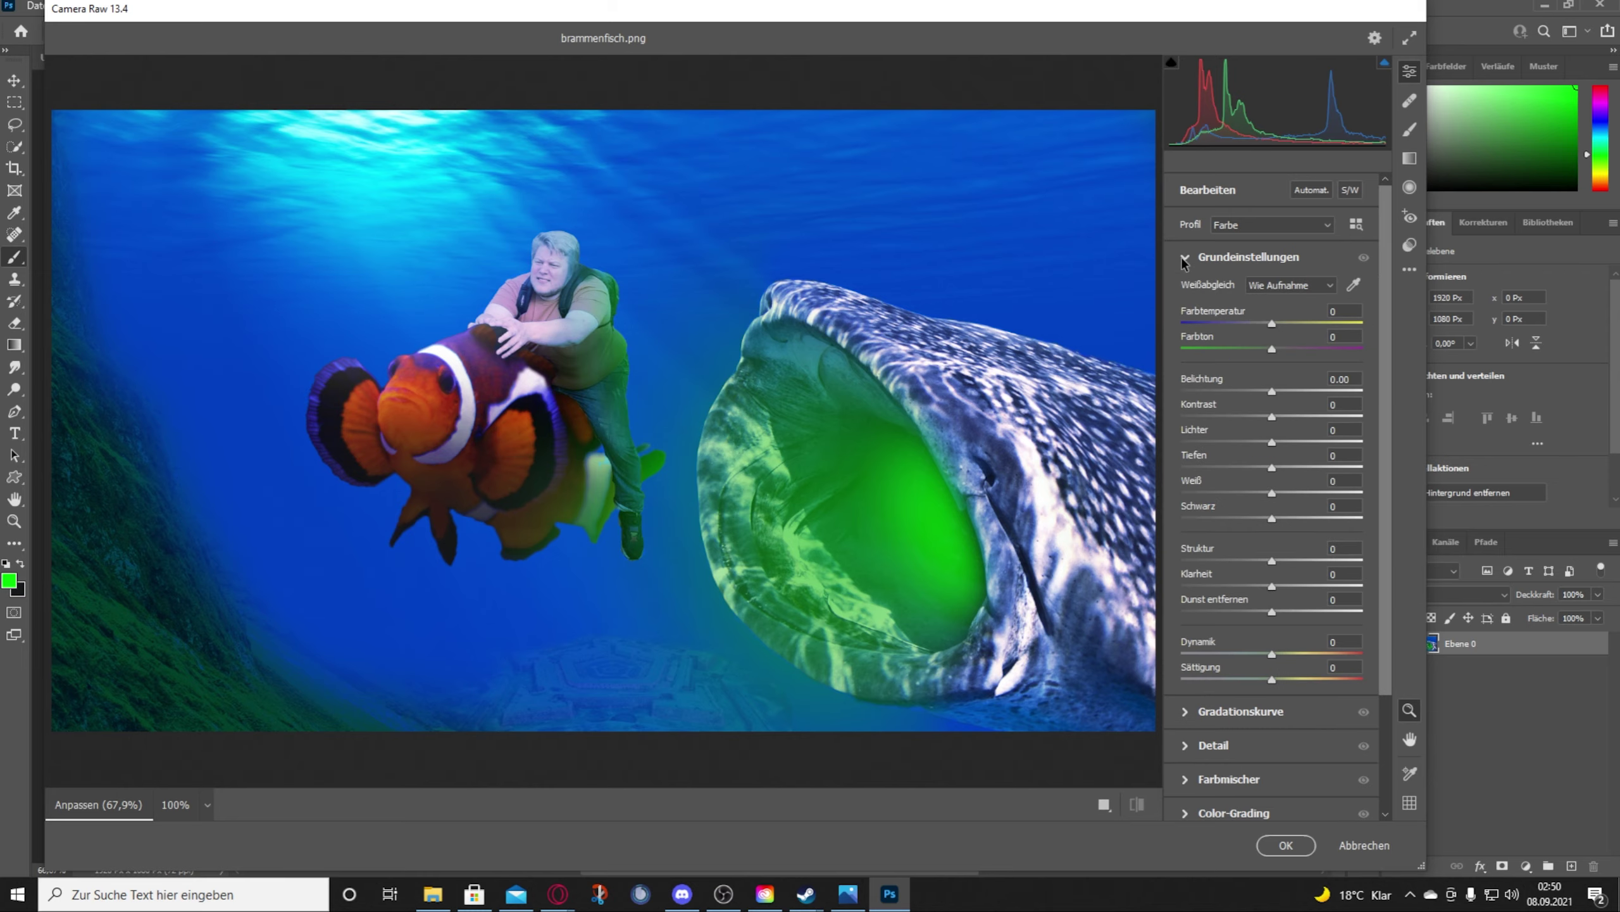
pyautogui.moveTo(1273, 390)
pyautogui.mouseDown()
pyautogui.moveTo(1294, 415)
pyautogui.moveTo(1236, 436)
pyautogui.moveTo(1288, 441)
pyautogui.moveTo(1206, 467)
pyautogui.moveTo(1311, 493)
pyautogui.moveTo(1113, 555)
pyautogui.mouseUp()
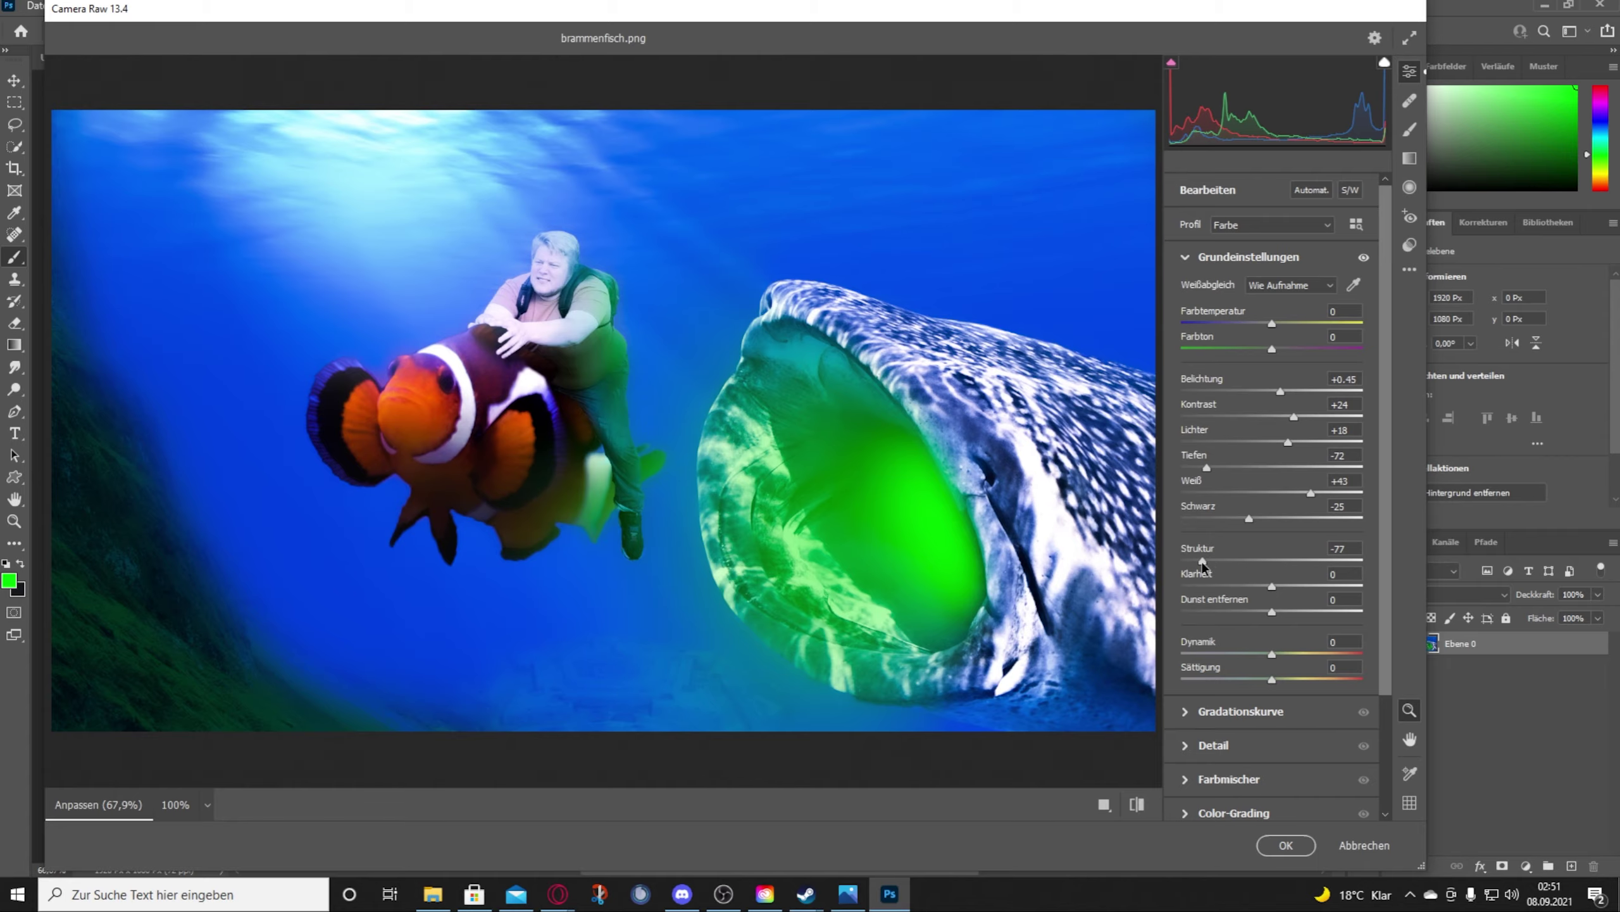
pyautogui.moveTo(1272, 586); pyautogui.dragTo(1277, 655)
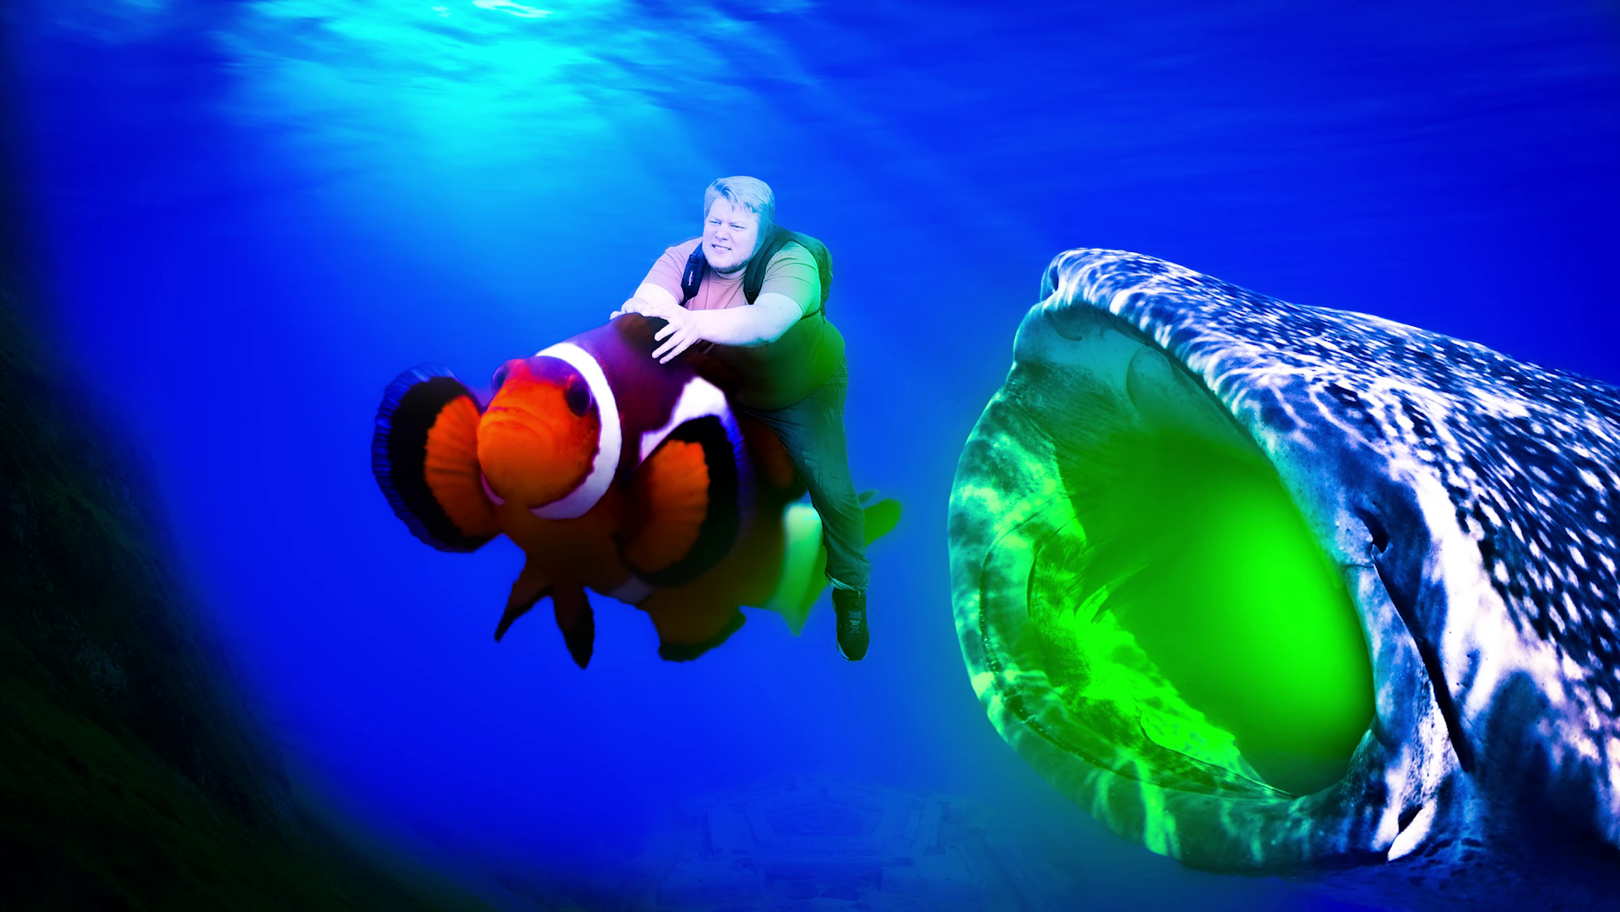